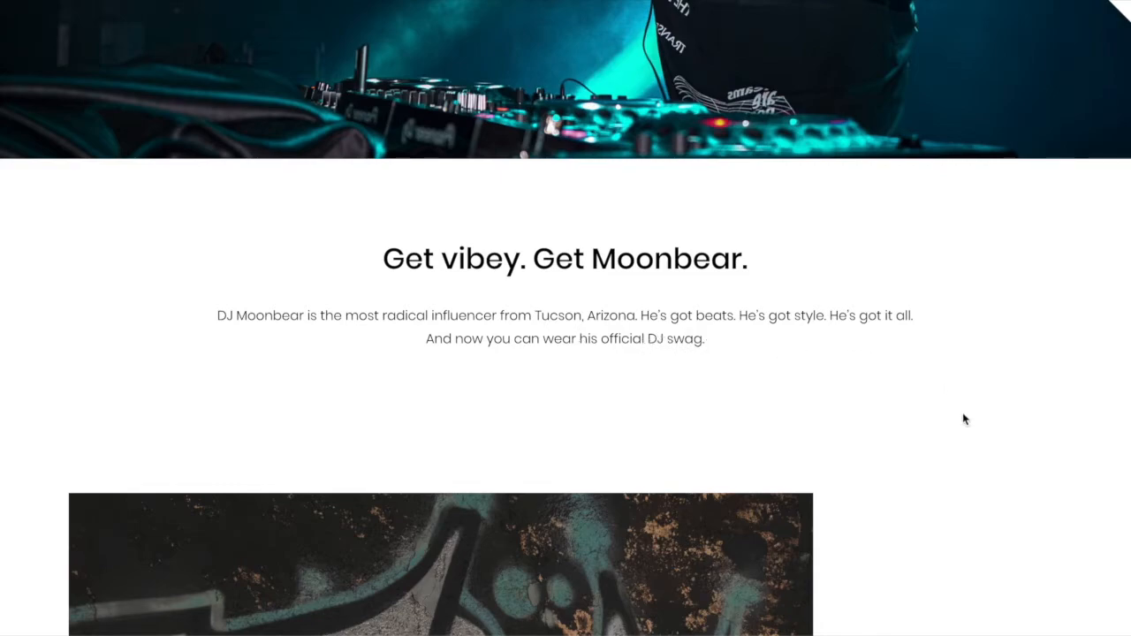
# - Look through the finished DJ Moonbear landing page, from the intro text to the testimonials and closing call to action
pyautogui.scroll(-5, 964, 419)
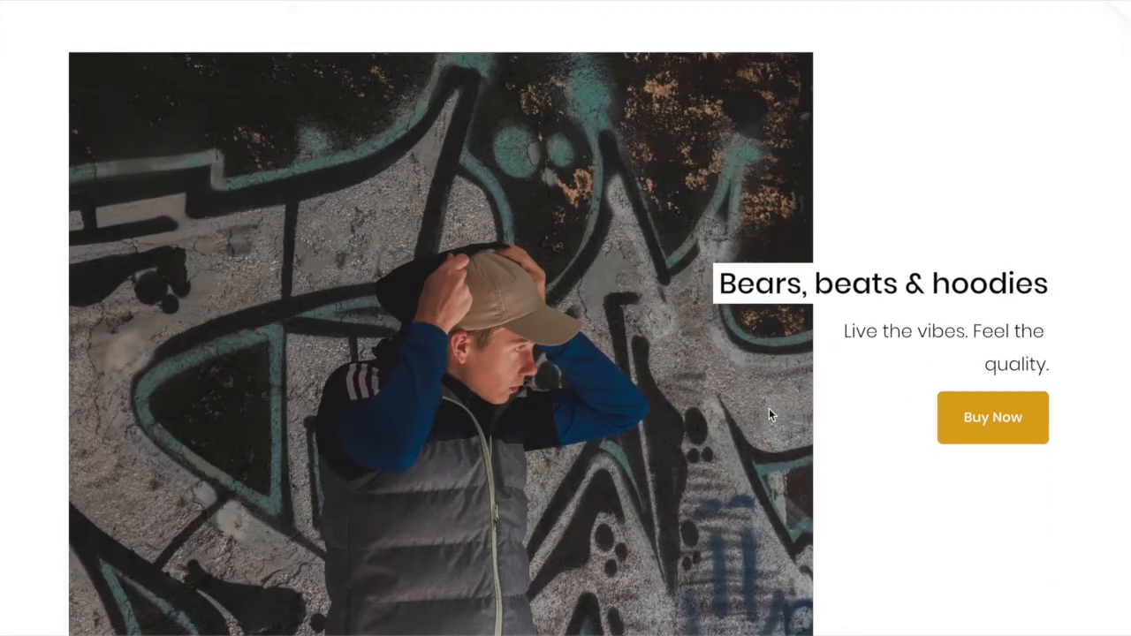
pyautogui.scroll(-1, 769, 408)
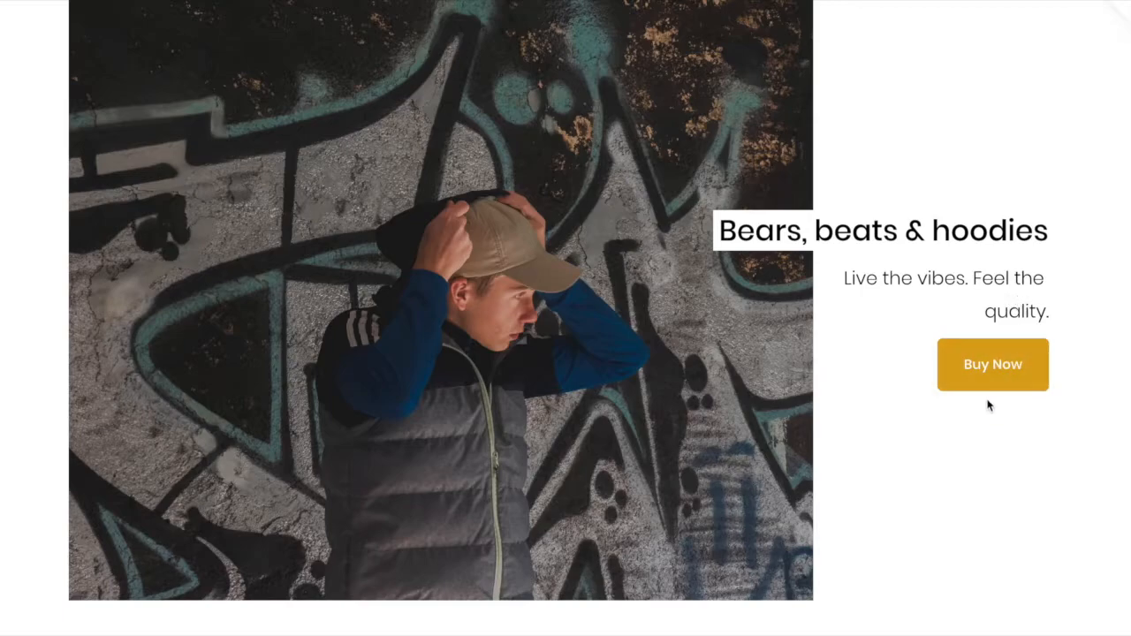
pyautogui.scroll(-5, 950, 444)
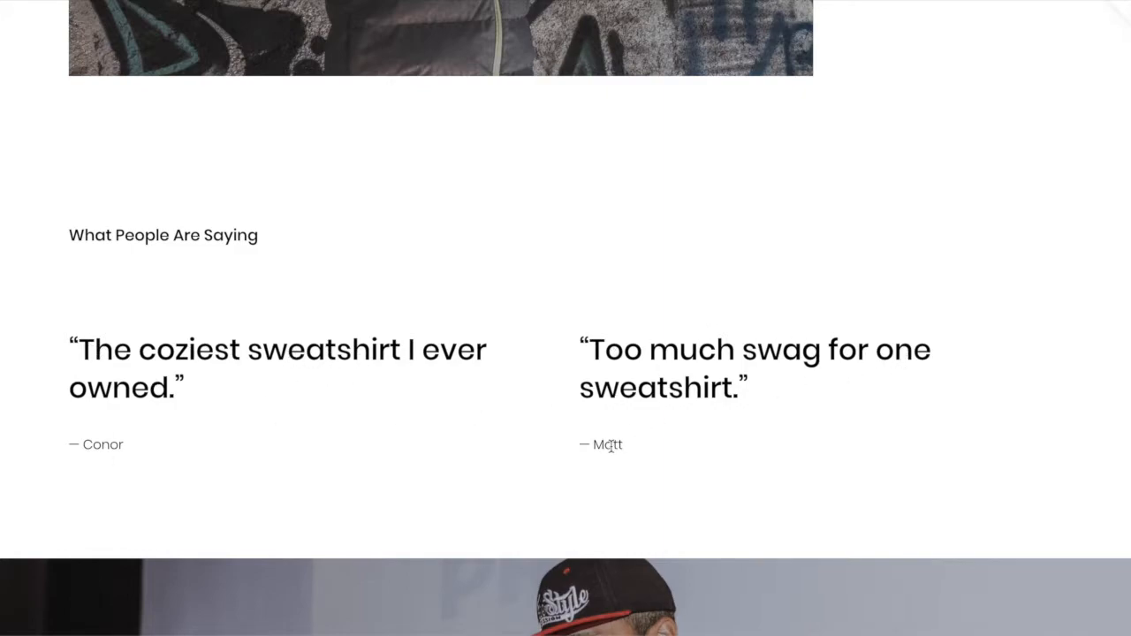
pyautogui.scroll(-4, 754, 444)
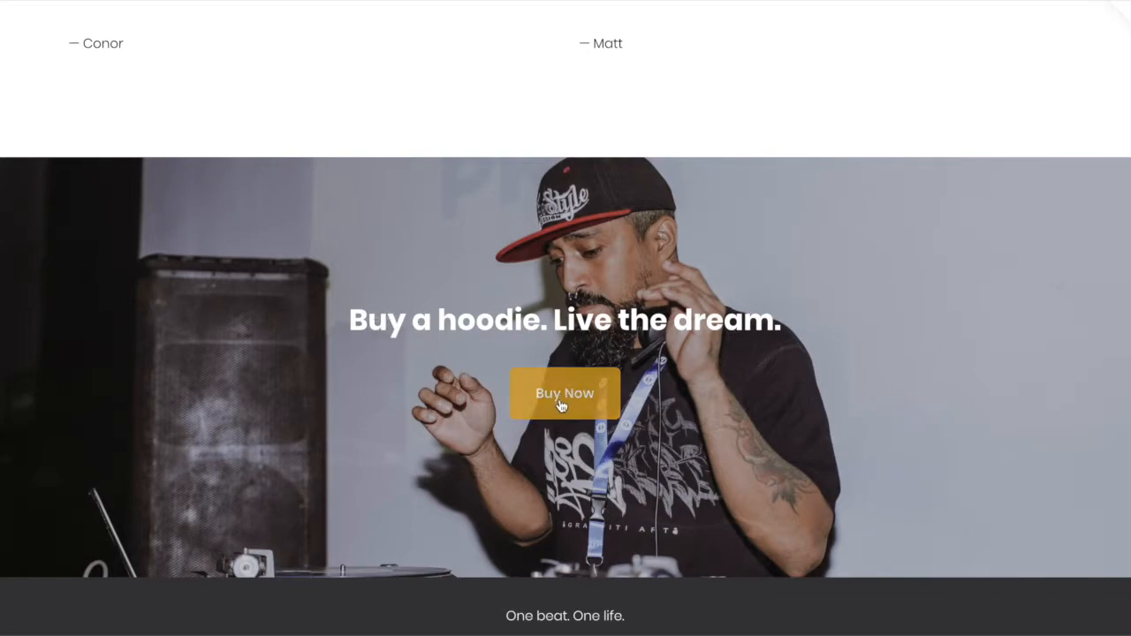
pyautogui.scroll(-1, 599, 526)
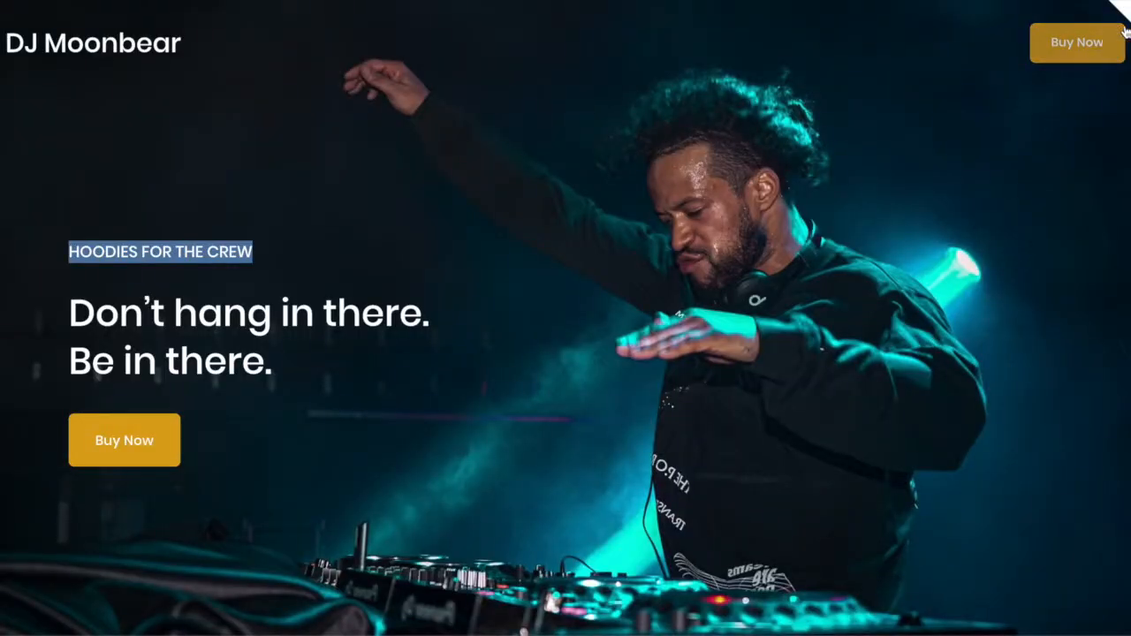
# - Exit the full-screen preview and examine the DJ Moonbear landing page in the mobile view
pyautogui.click(1124, 8)
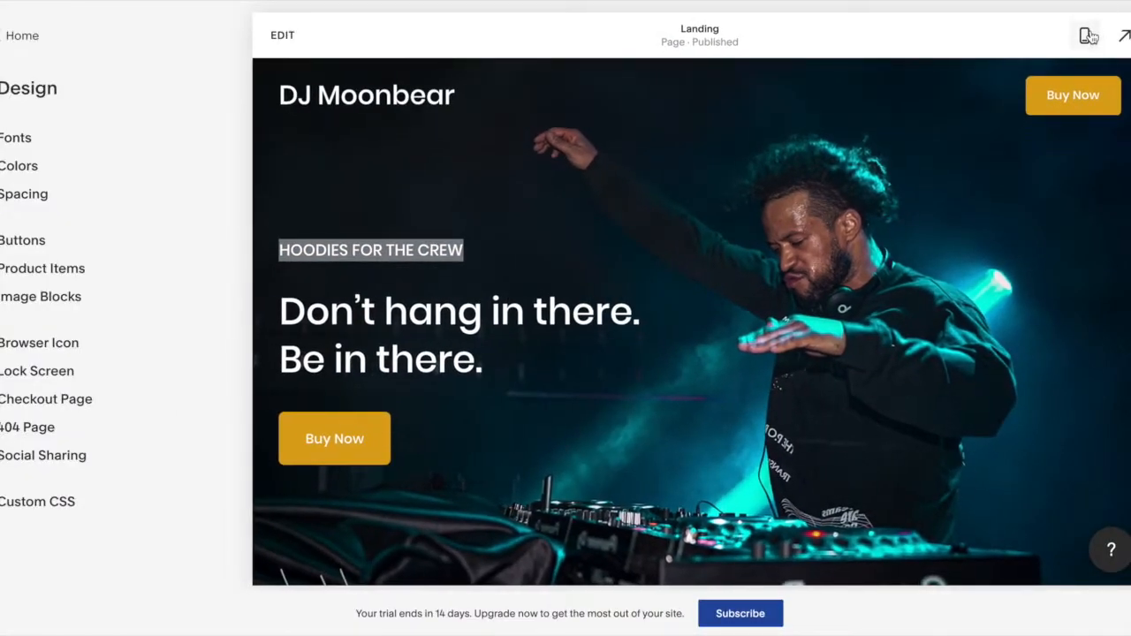
pyautogui.click(1088, 35)
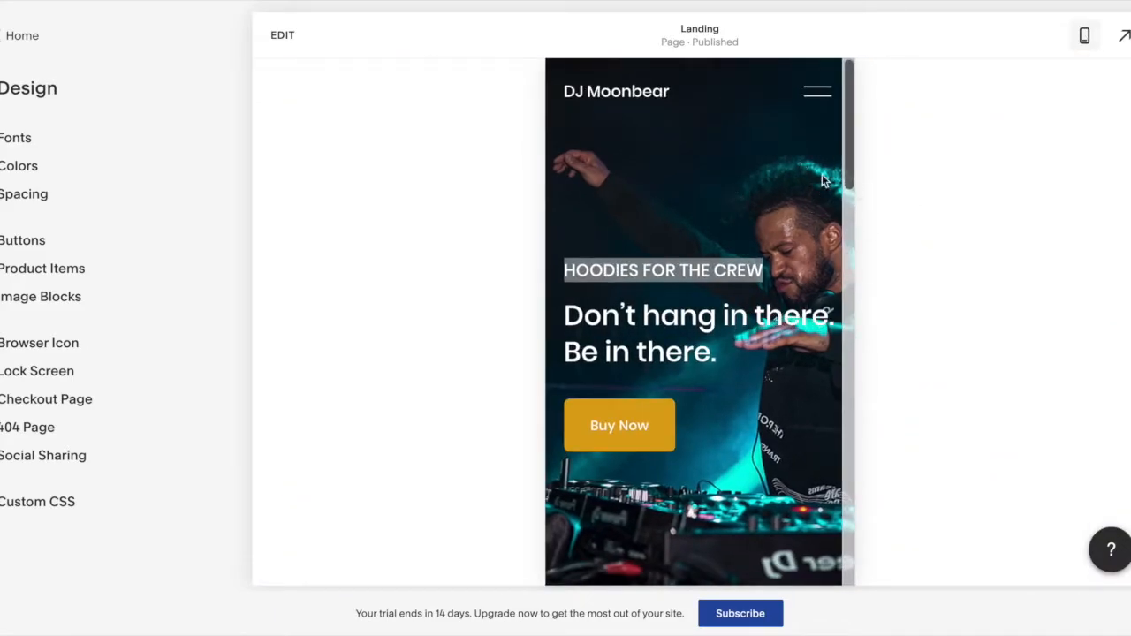
pyautogui.click(757, 273)
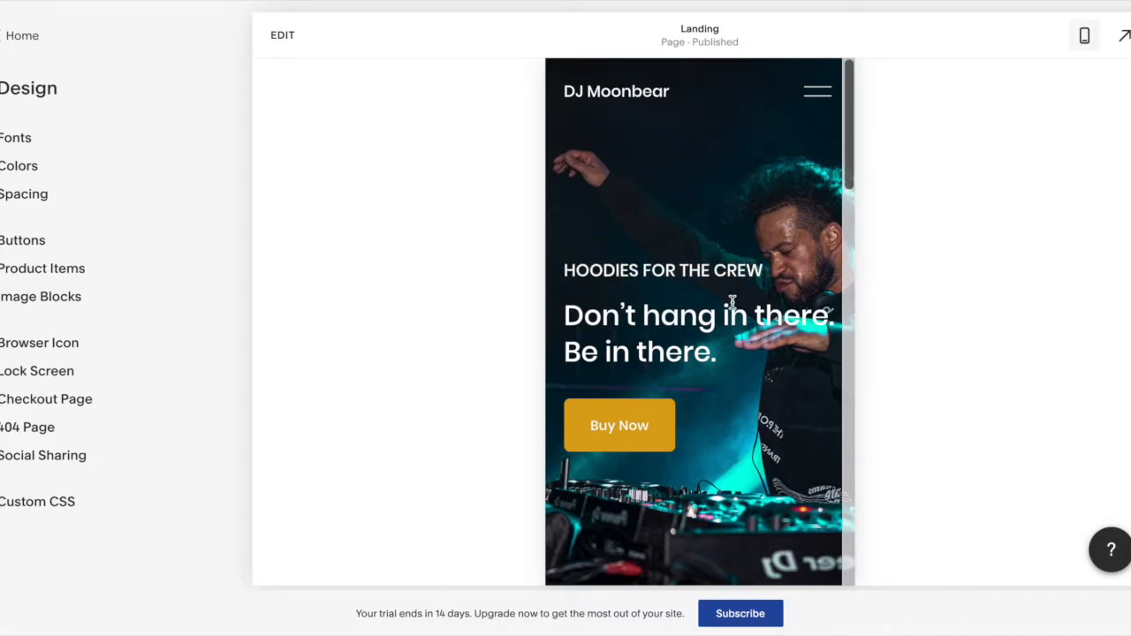
pyautogui.scroll(-7, 732, 301)
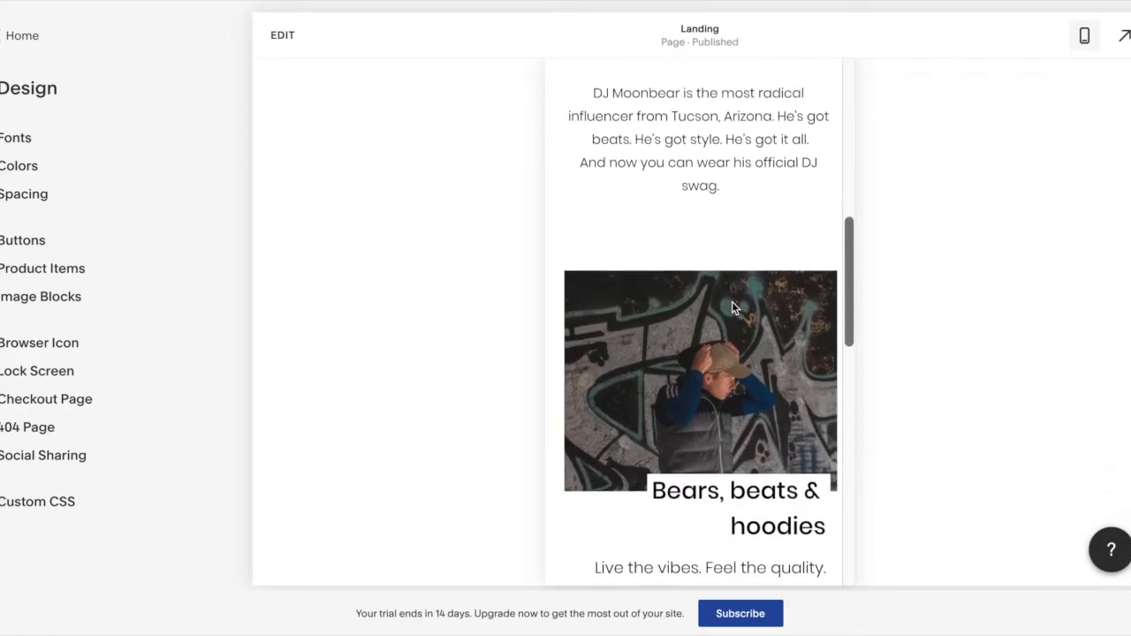
pyautogui.scroll(-10, 732, 301)
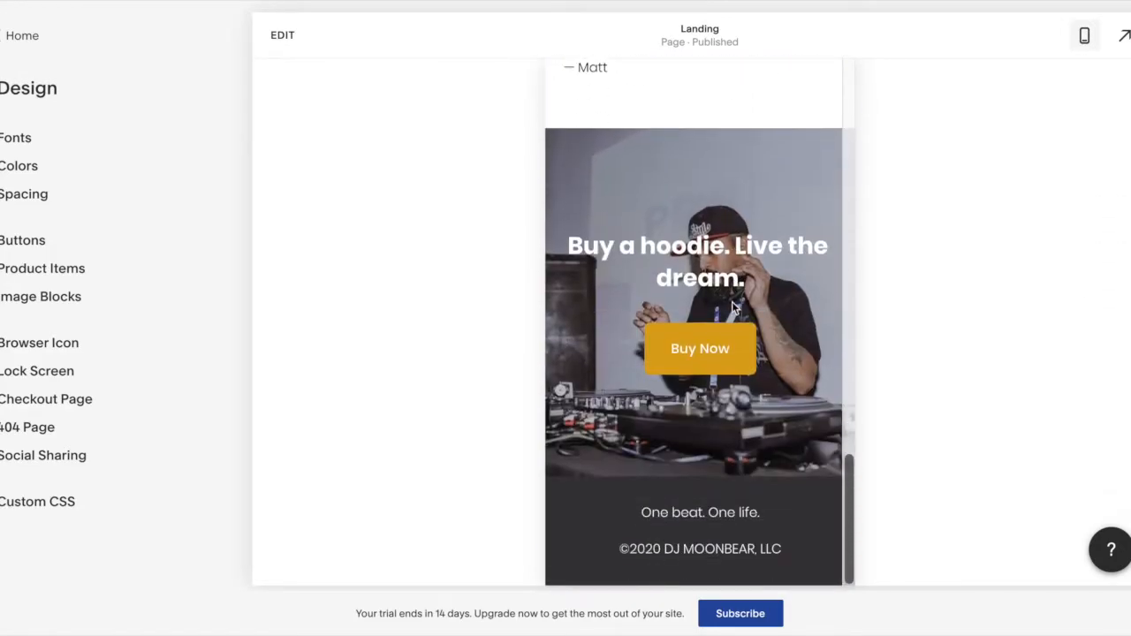
pyautogui.scroll(17, 732, 302)
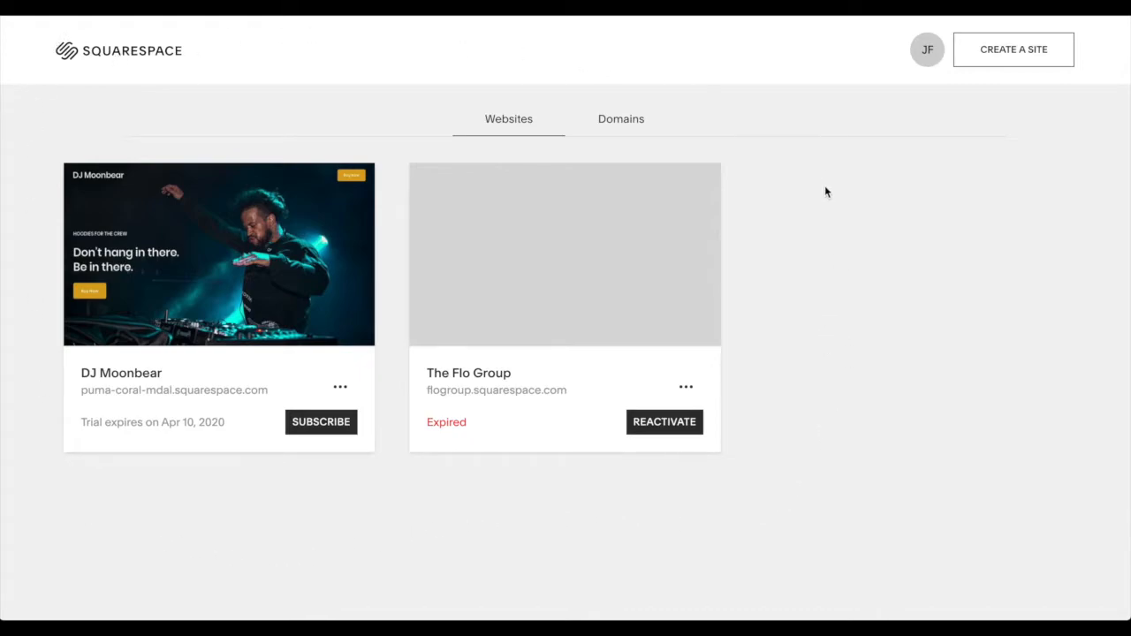
# - Create a new site from the Bailard template, skipping the setup questions and closing the assistant
pyautogui.click(1021, 56)
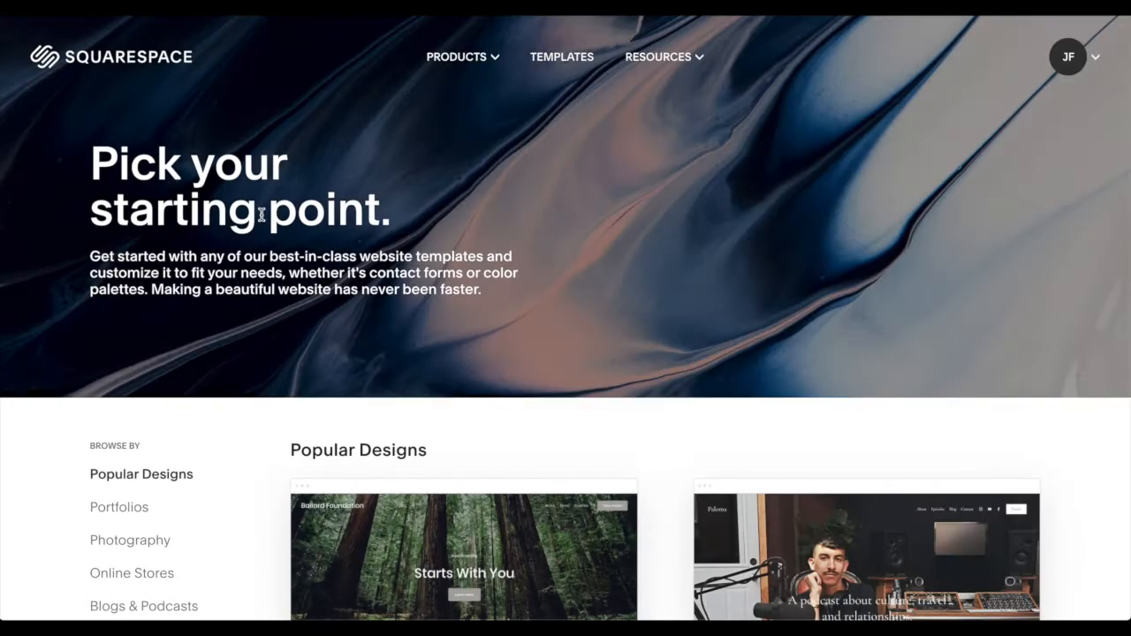
pyautogui.scroll(-3, 426, 294)
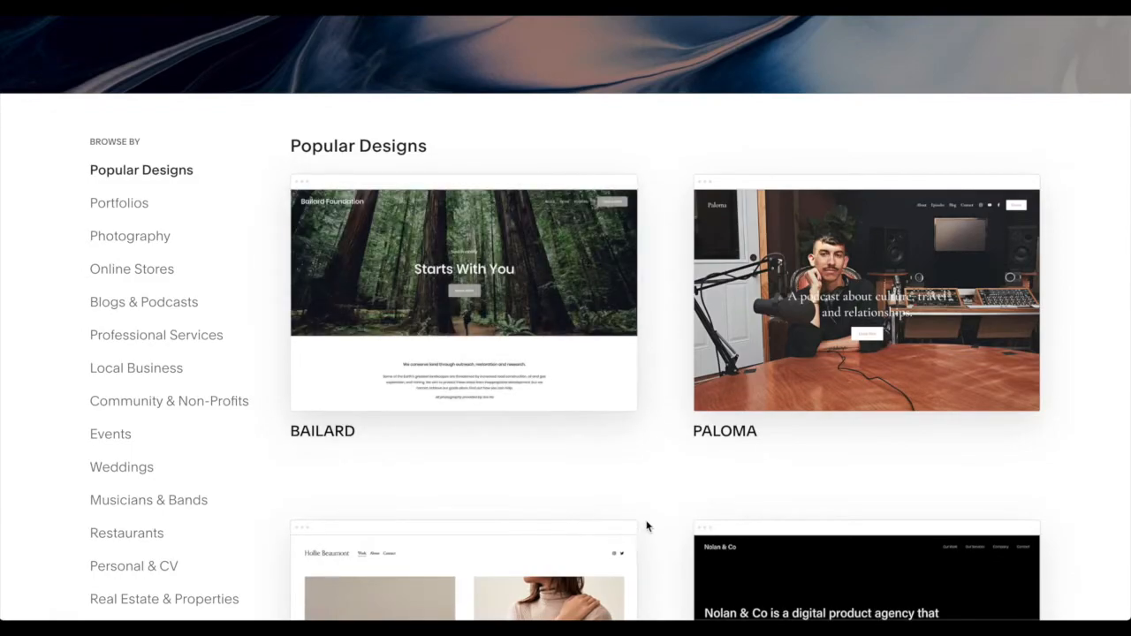
pyautogui.moveTo(512, 351)
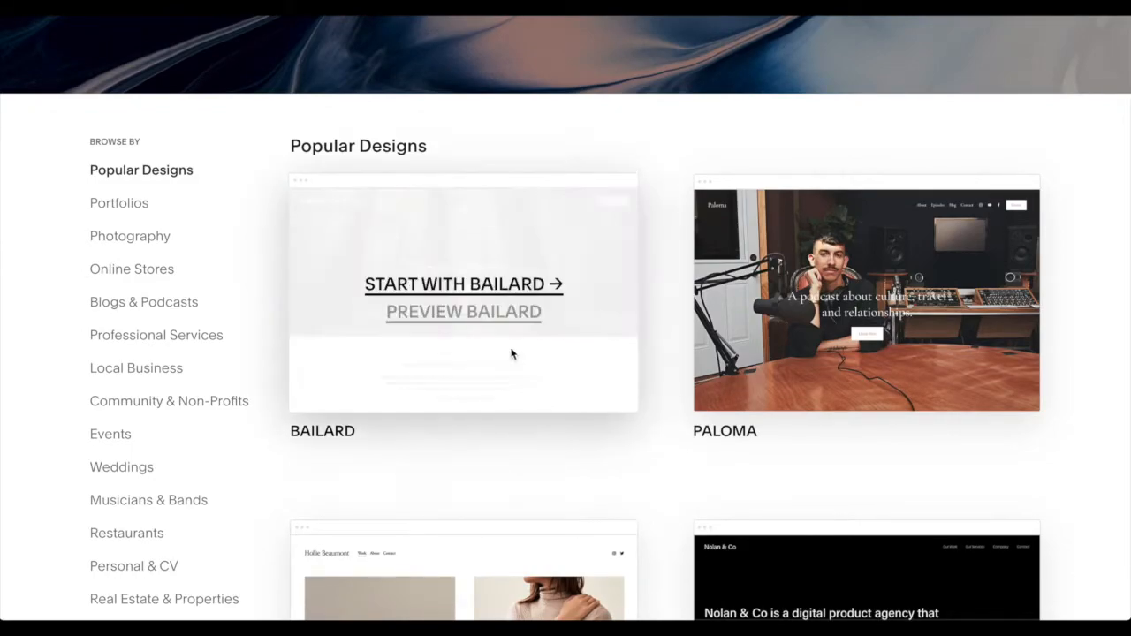
pyautogui.click(468, 285)
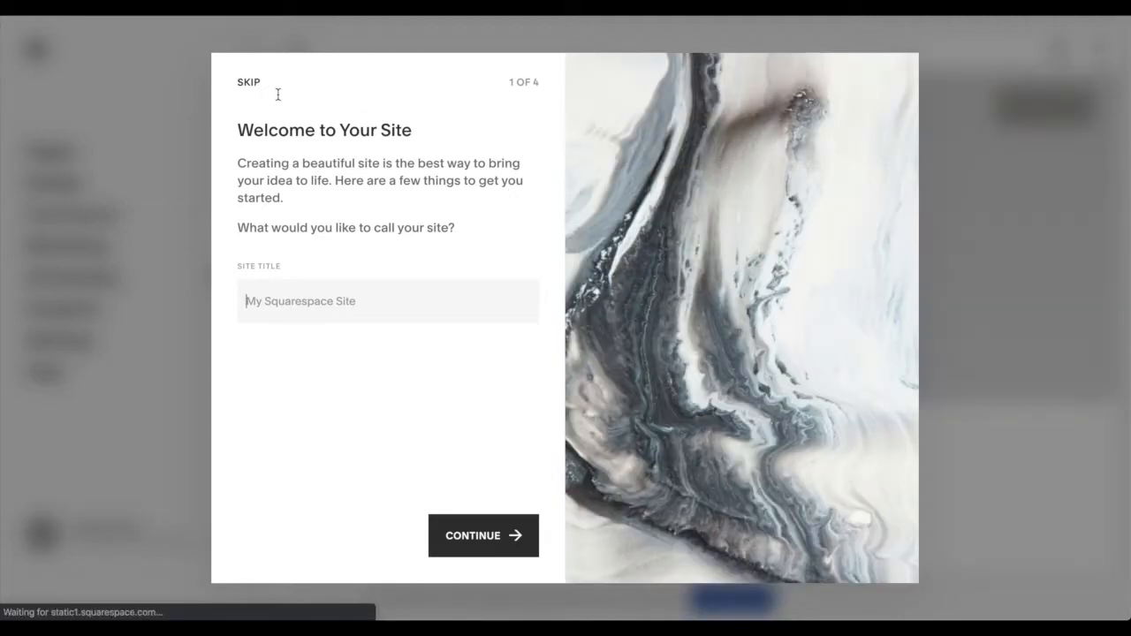
pyautogui.click(249, 82)
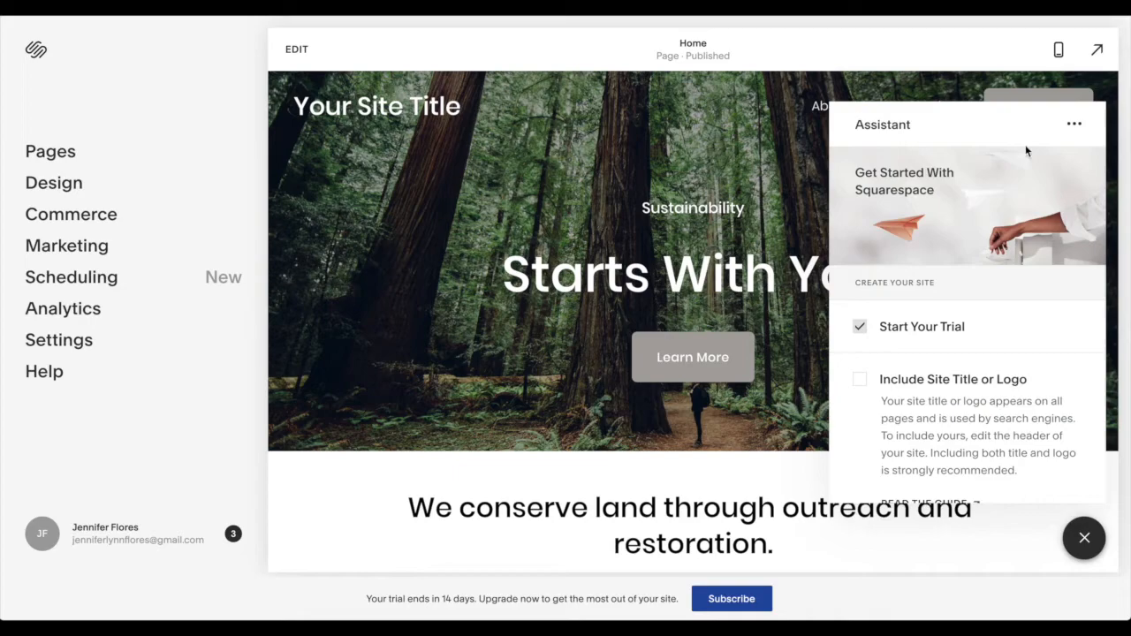
pyautogui.click(1085, 538)
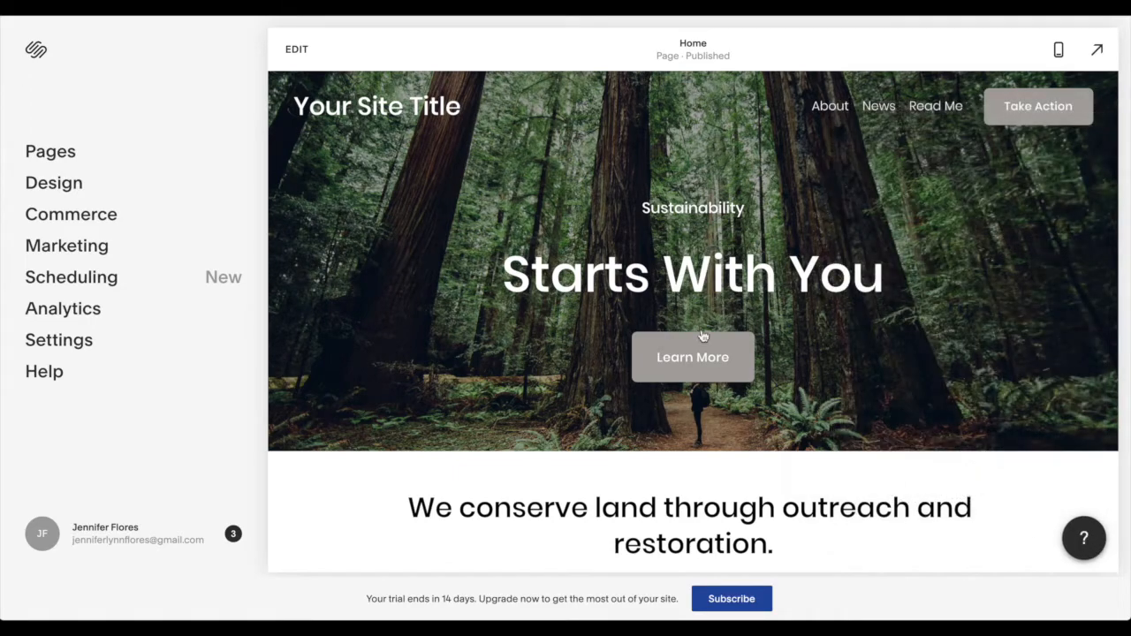
# - Start editing the Home page and replace the first section's forest background with the DJ photo
pyautogui.click(298, 53)
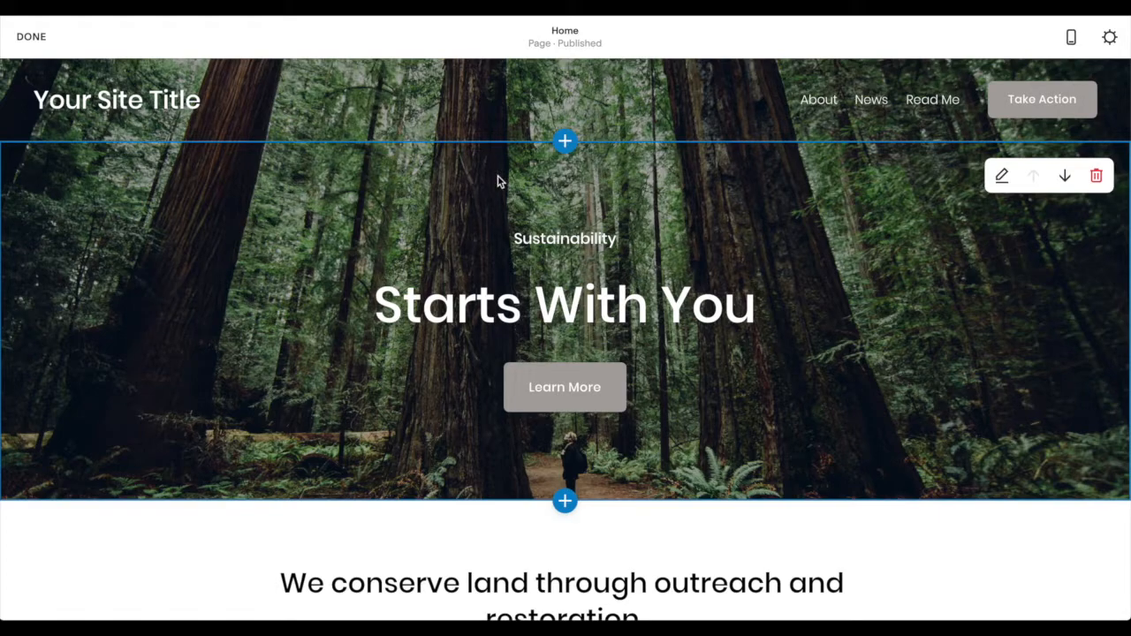
pyautogui.doubleClick(198, 219)
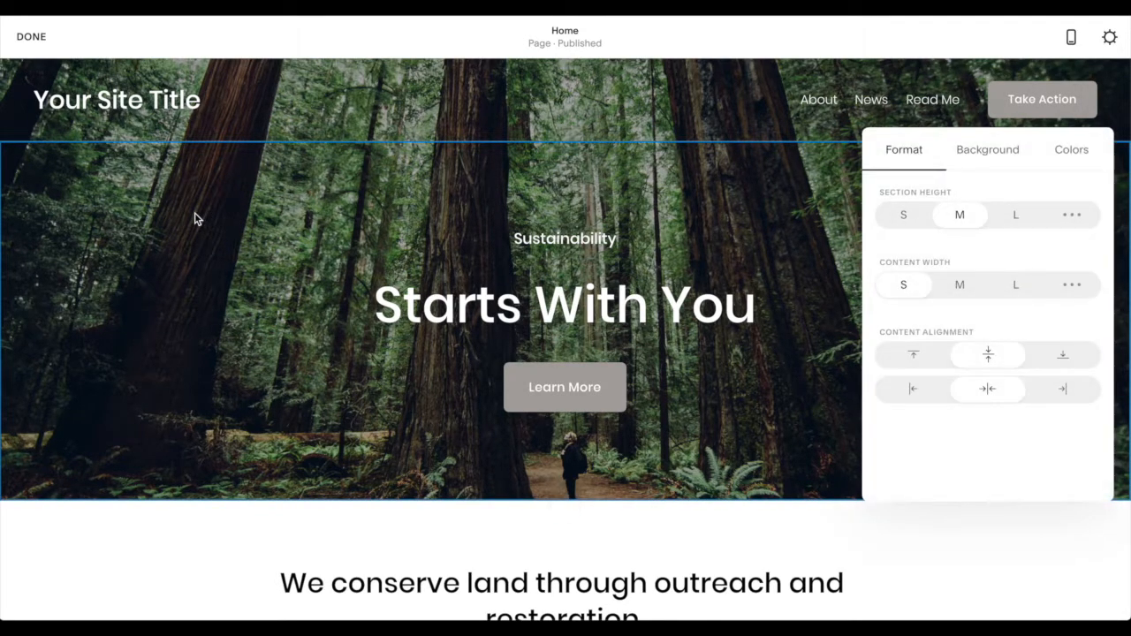
pyautogui.click(988, 157)
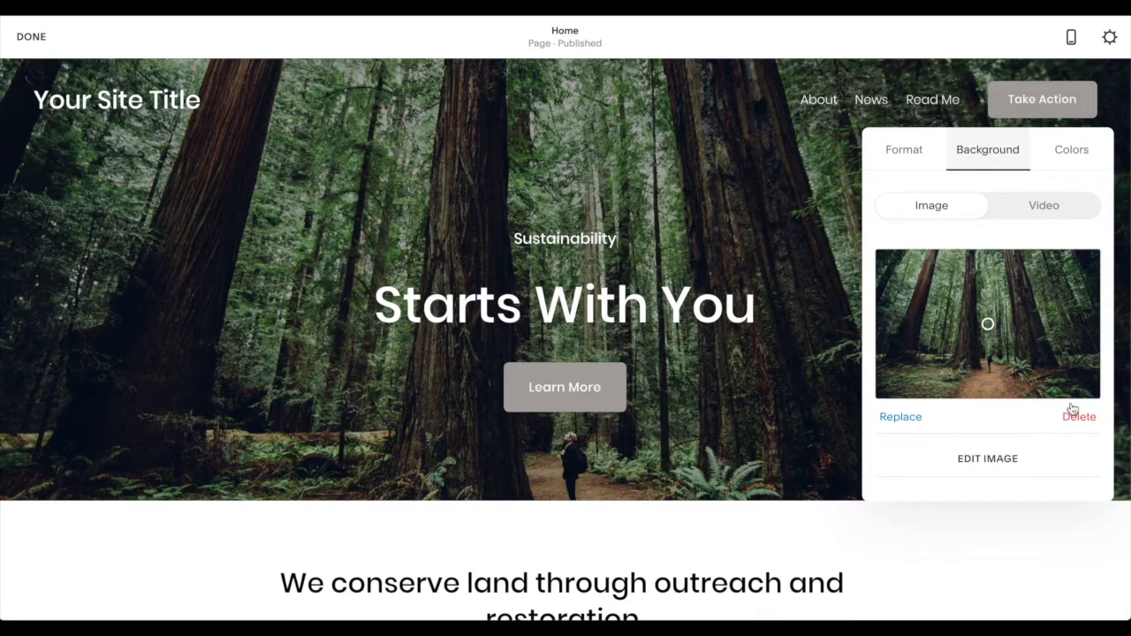
pyautogui.click(1079, 418)
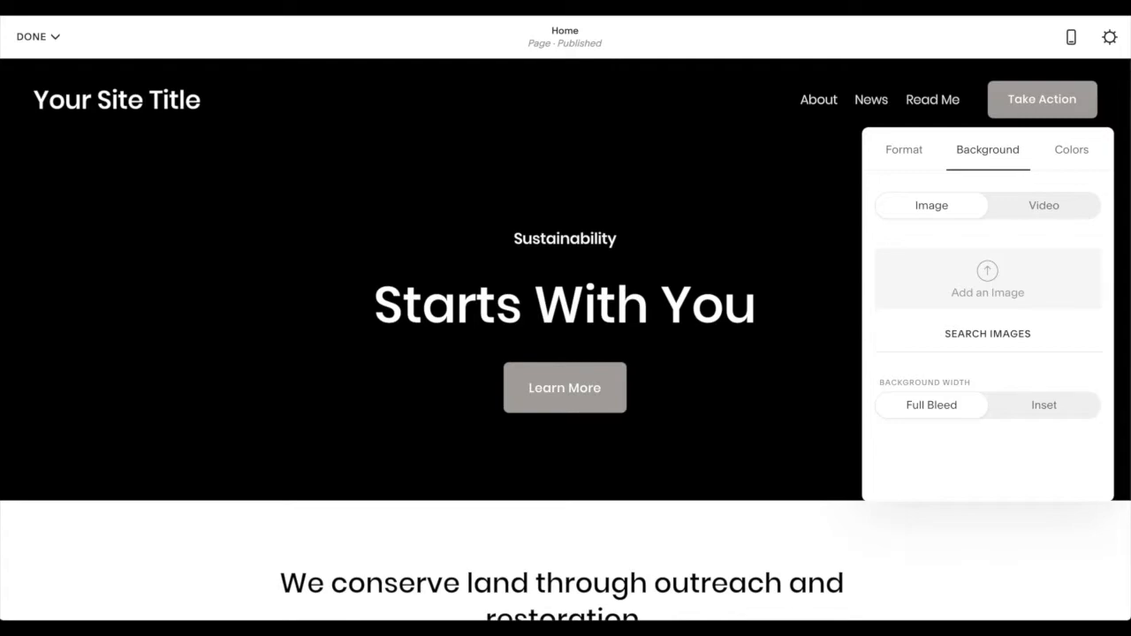
pyautogui.moveTo(758, 265); pyautogui.dragTo(989, 274)
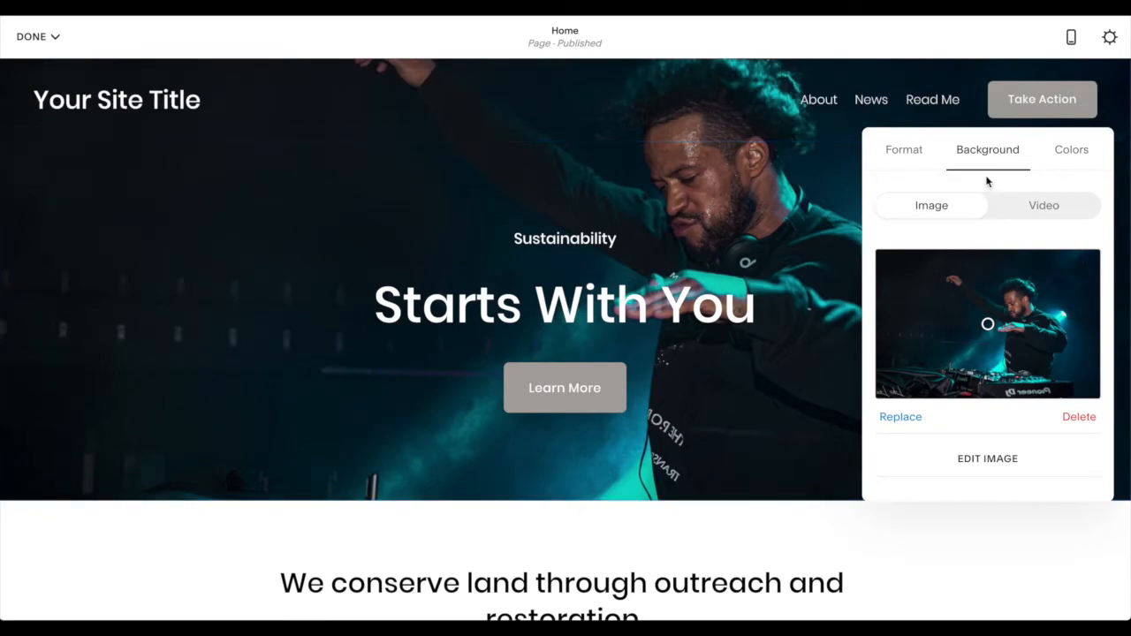
# - Align the first section's content to the left with content width S, and set the section height to L
pyautogui.click(899, 159)
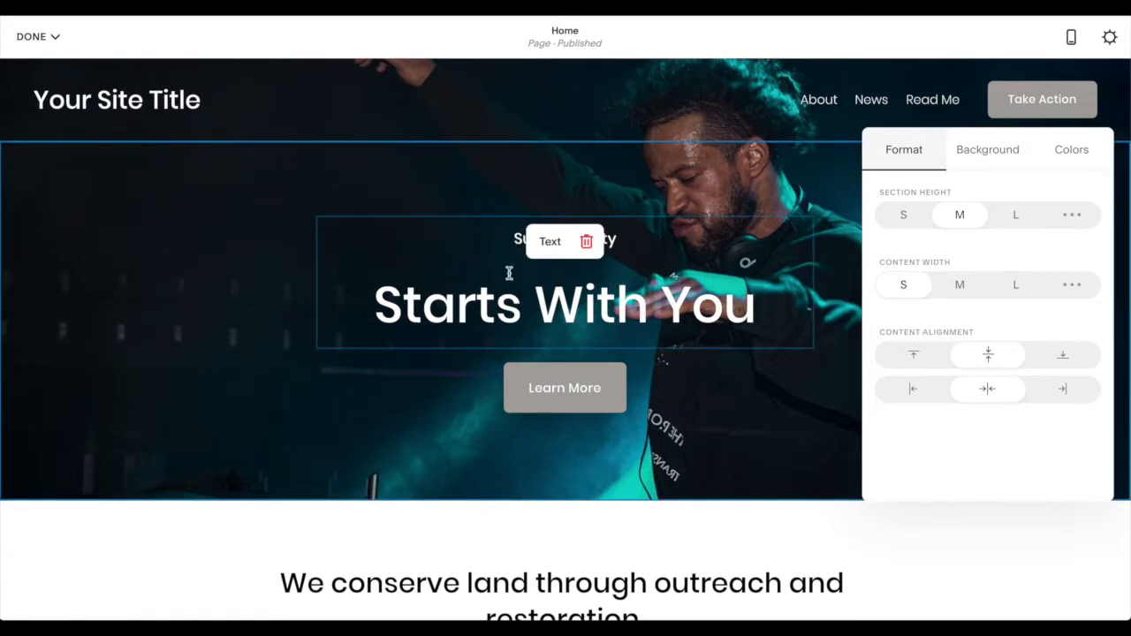
pyautogui.click(917, 392)
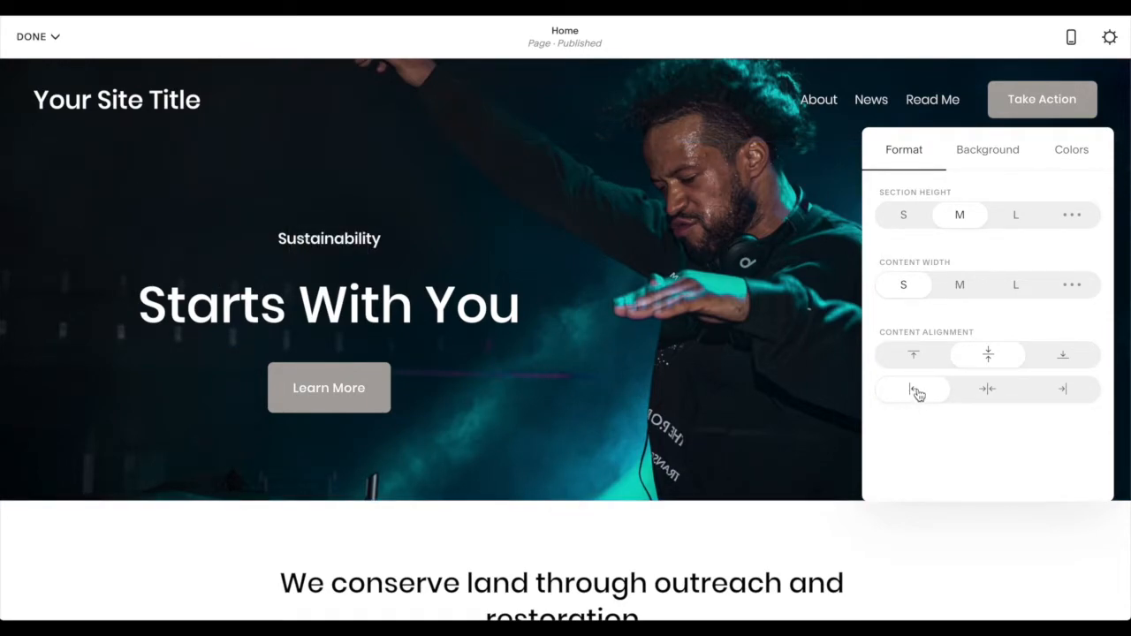
pyautogui.click(961, 287)
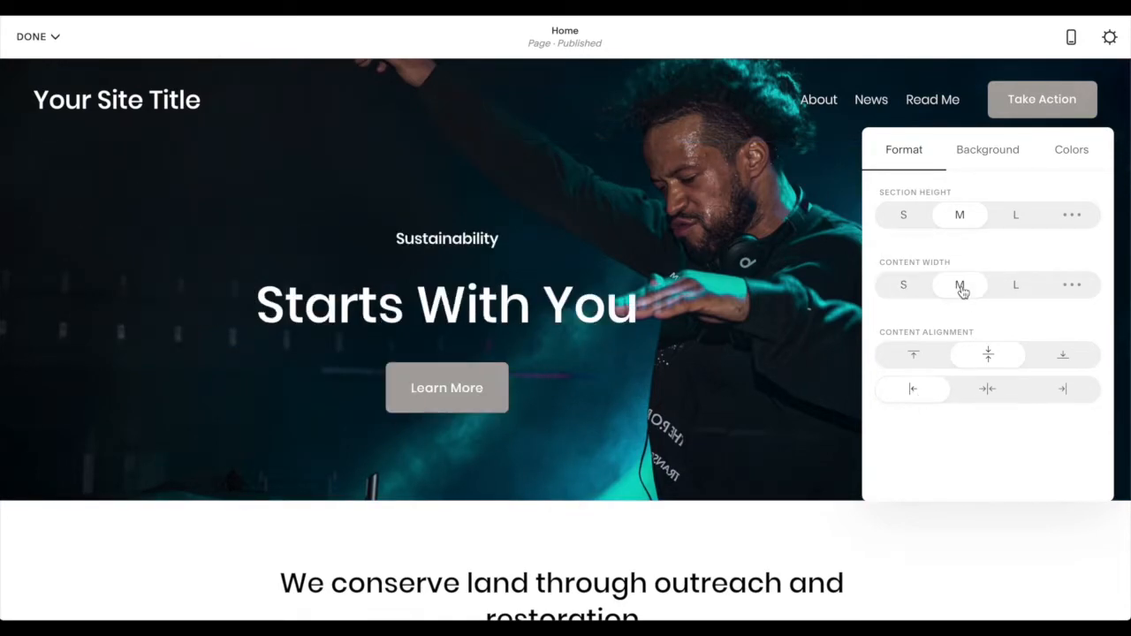
pyautogui.click(911, 286)
pyautogui.click(911, 216)
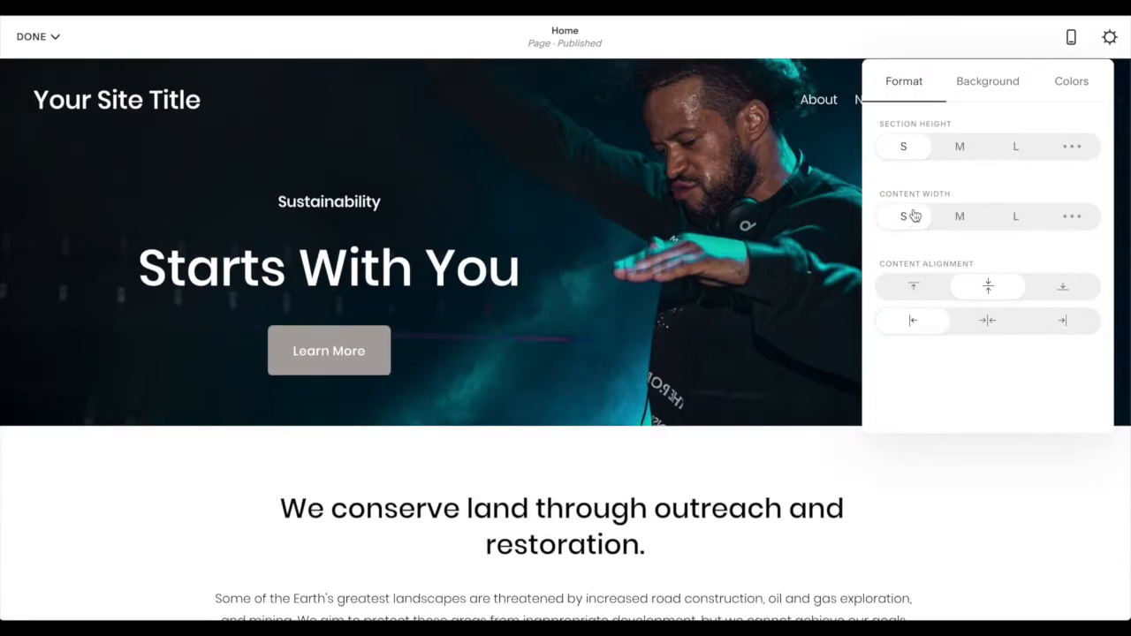
pyautogui.click(957, 152)
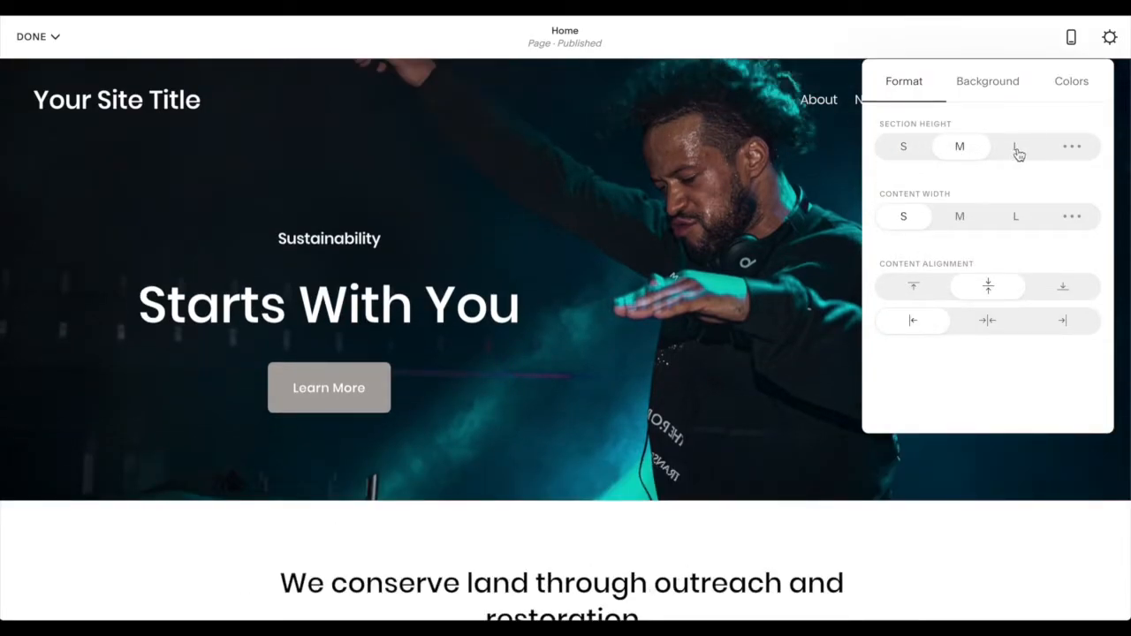
pyautogui.click(1017, 151)
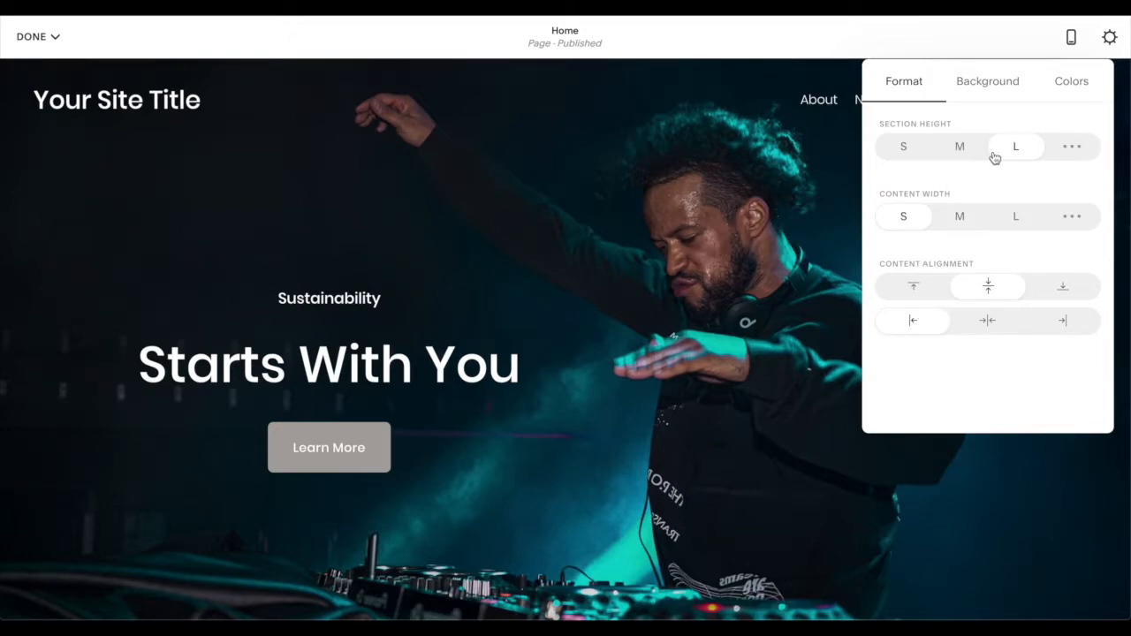
pyautogui.click(1071, 88)
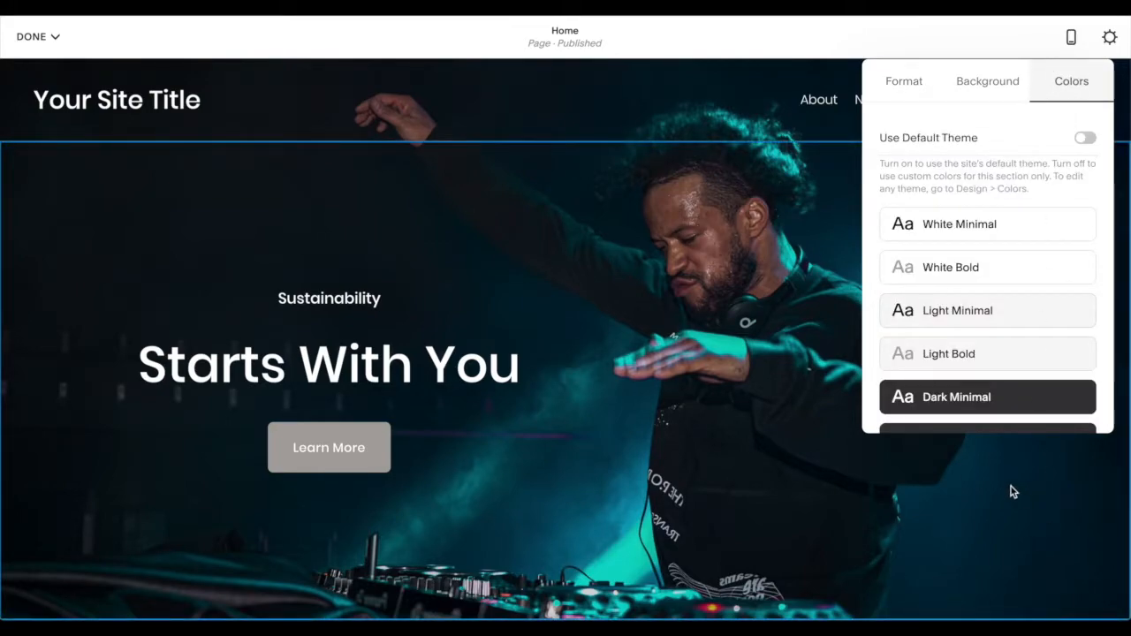
pyautogui.click(1051, 528)
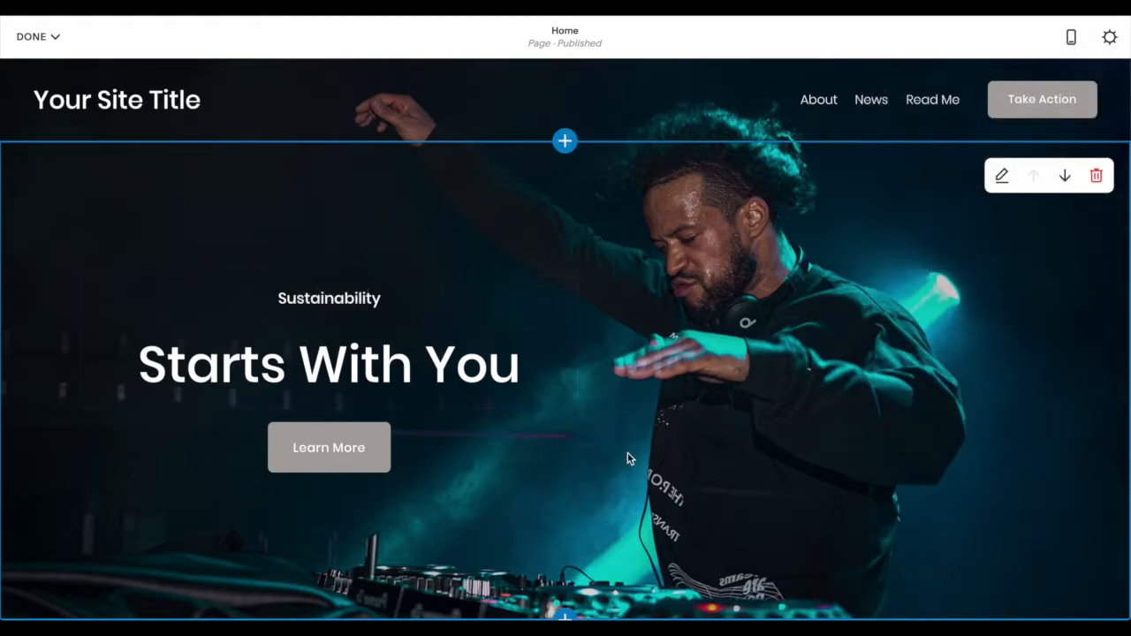
# - Left-align the "Starts With You" heading in the first section
pyautogui.doubleClick(430, 376)
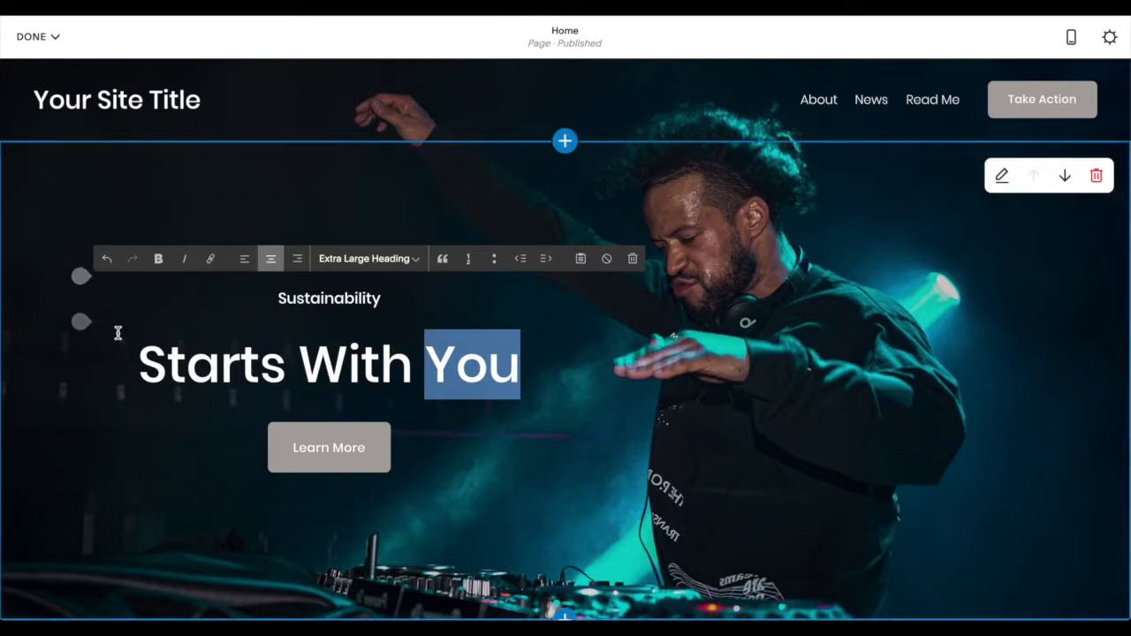
pyautogui.click(245, 259)
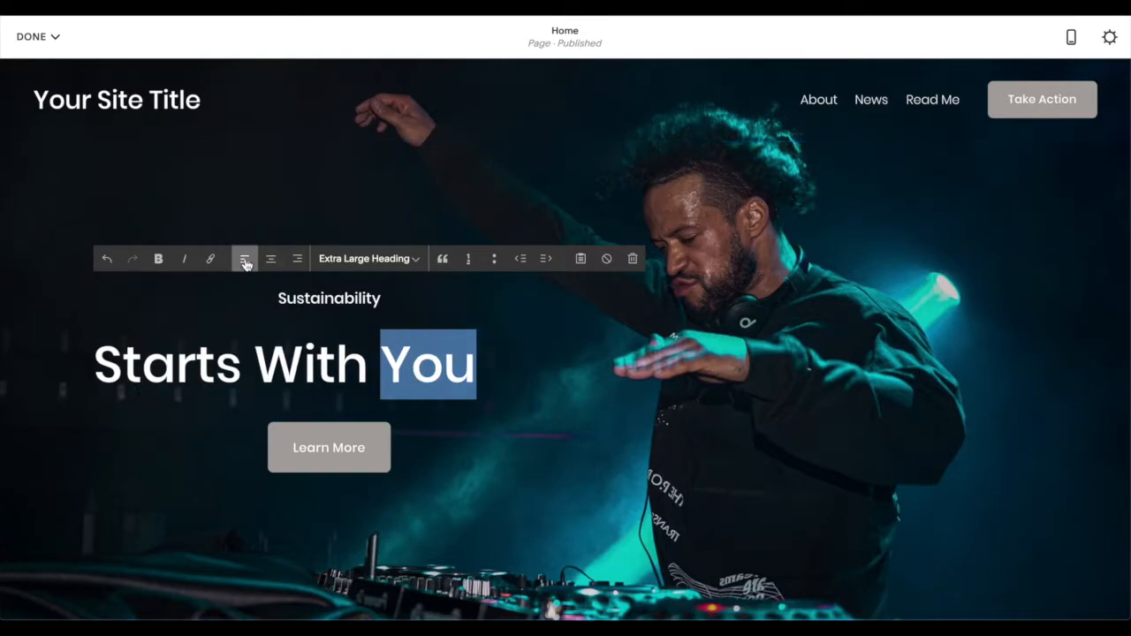
pyautogui.tripleClick(421, 365)
pyautogui.click(237, 361)
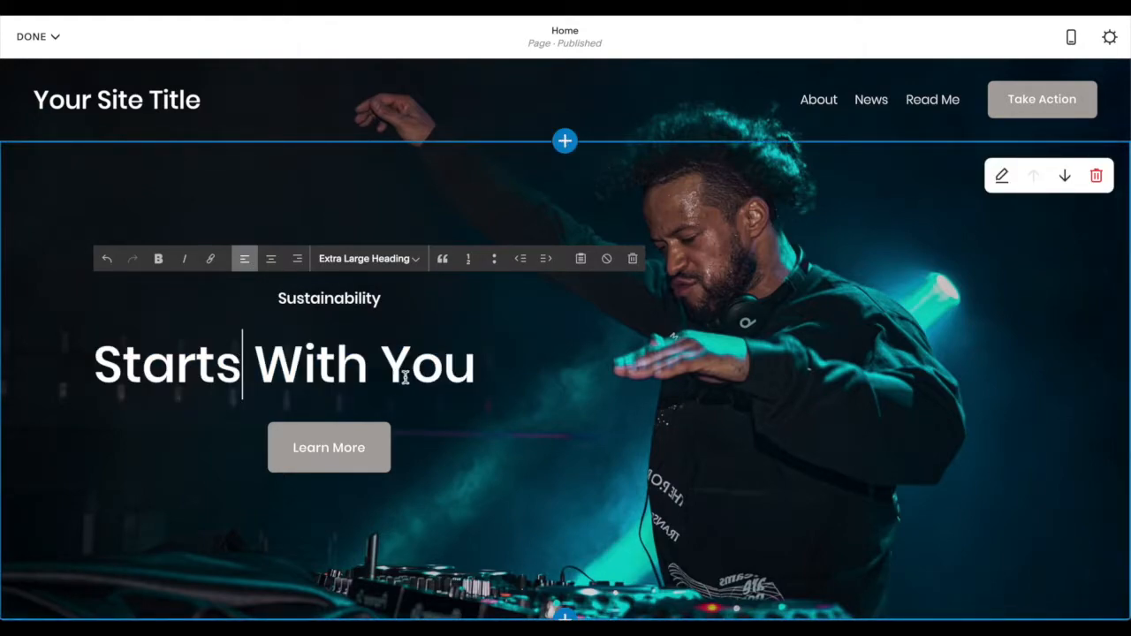
# - Replace the "Starts With You" heading with two lines reading "Don't hang in there." and "Be in there."
pyautogui.moveTo(474, 365); pyautogui.dragTo(93, 365)
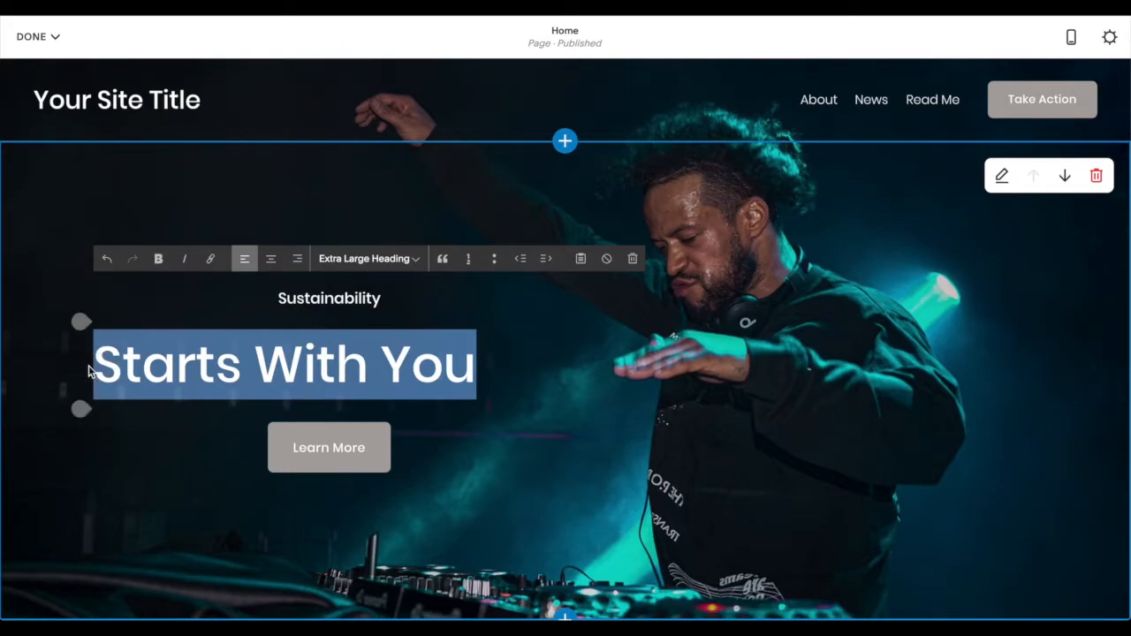
pyautogui.press('BackSpace')
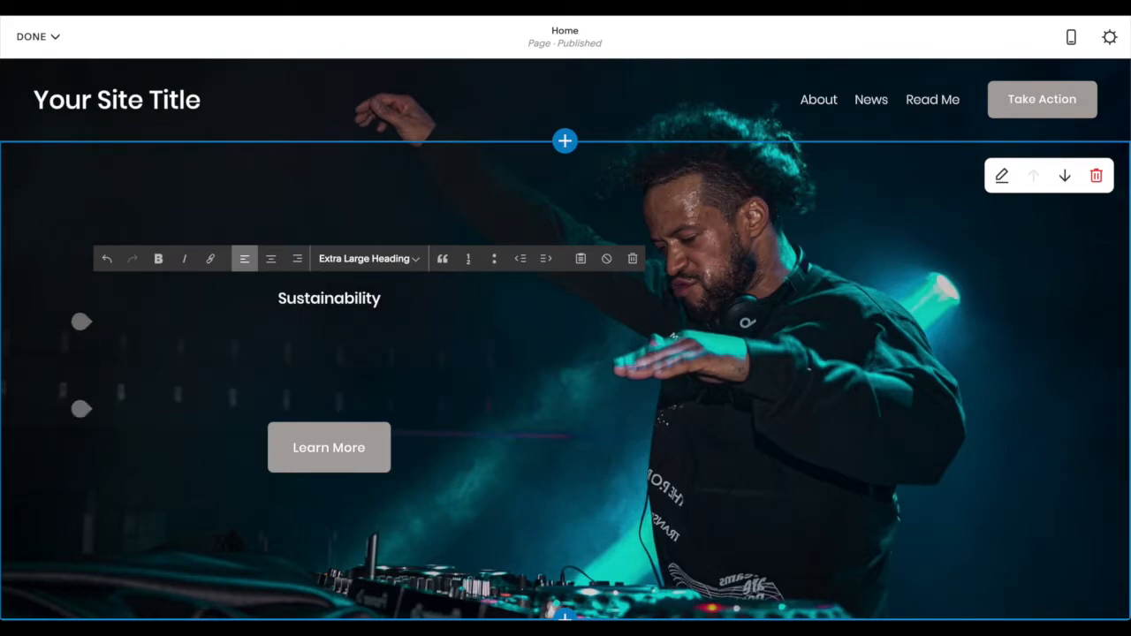
pyautogui.write("Dont'")
pyautogui.press('BackSpace')
pyautogui.press('BackSpace')
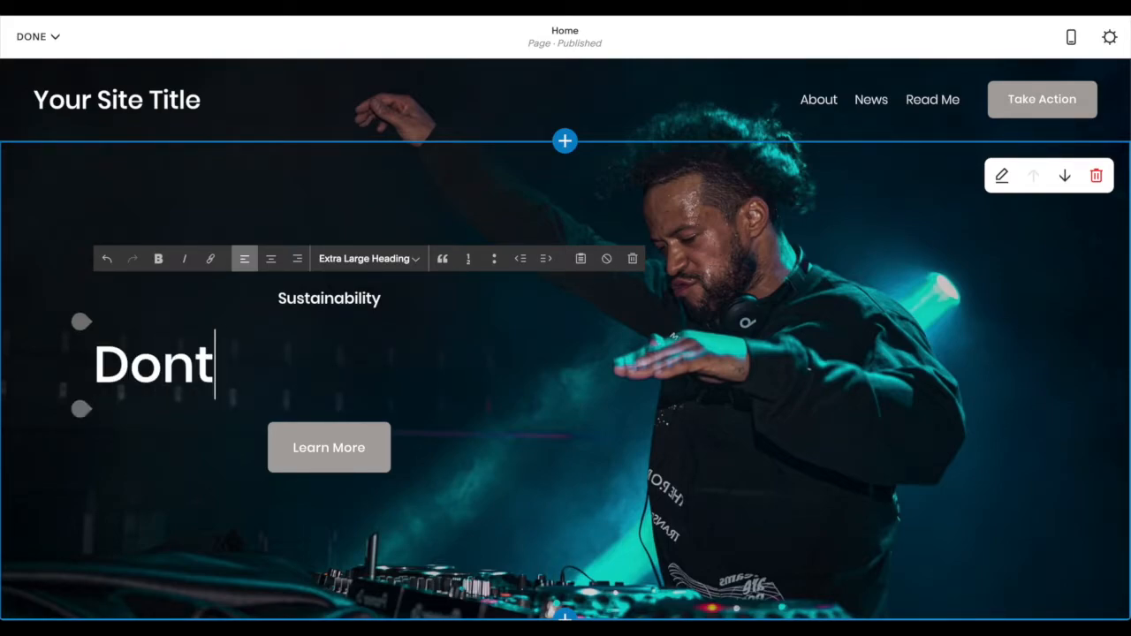
pyautogui.write("'t ")
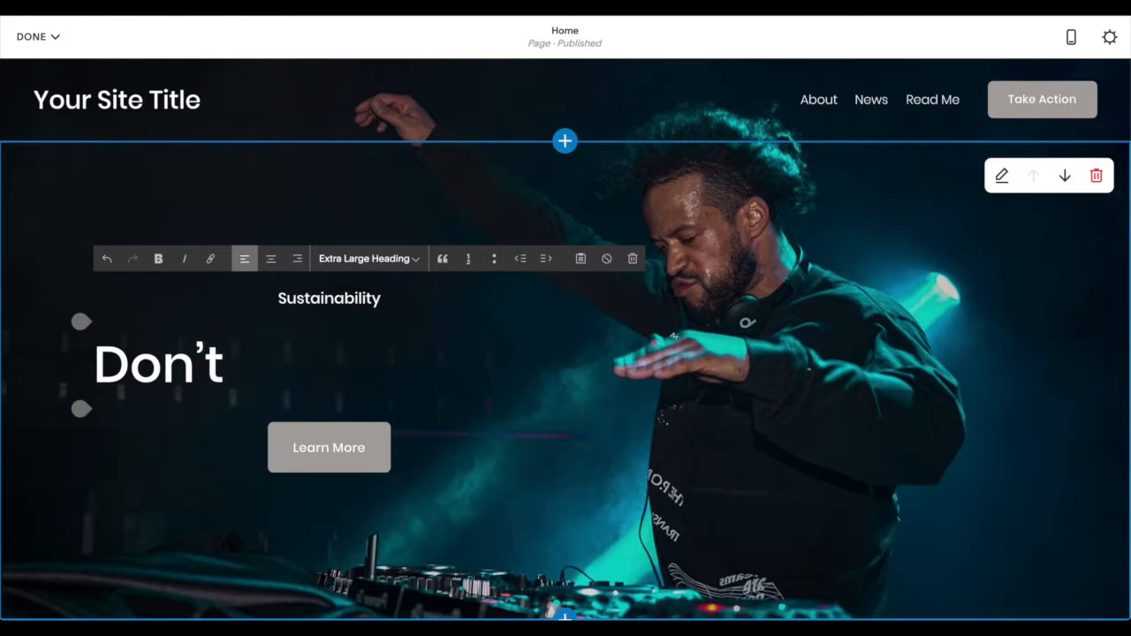
pyautogui.write('hang in')
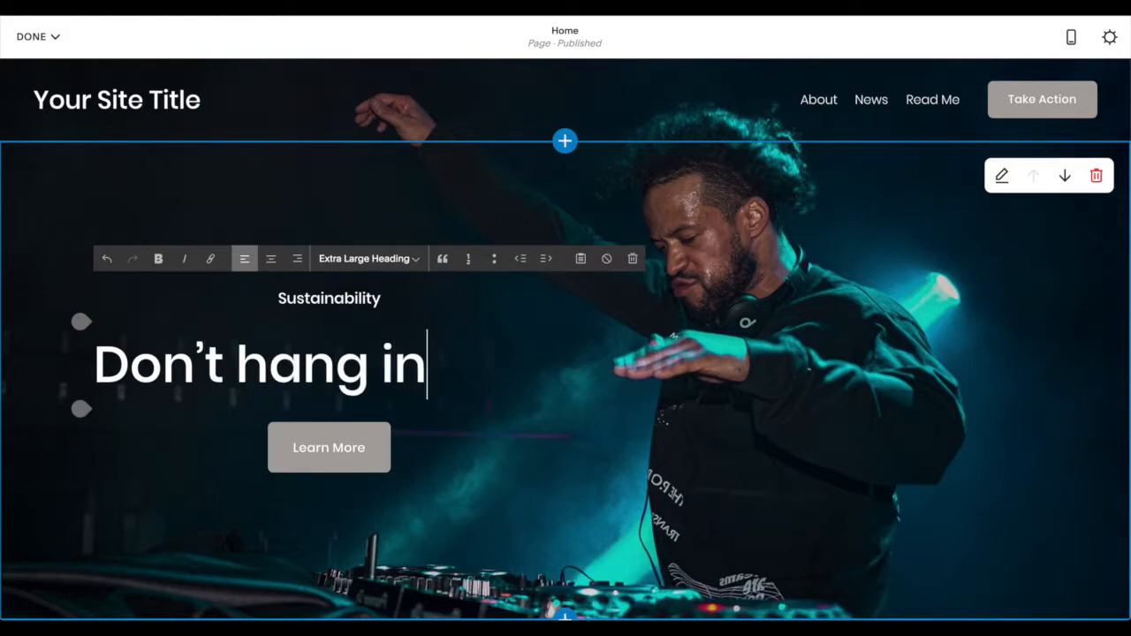
pyautogui.write(' there.')
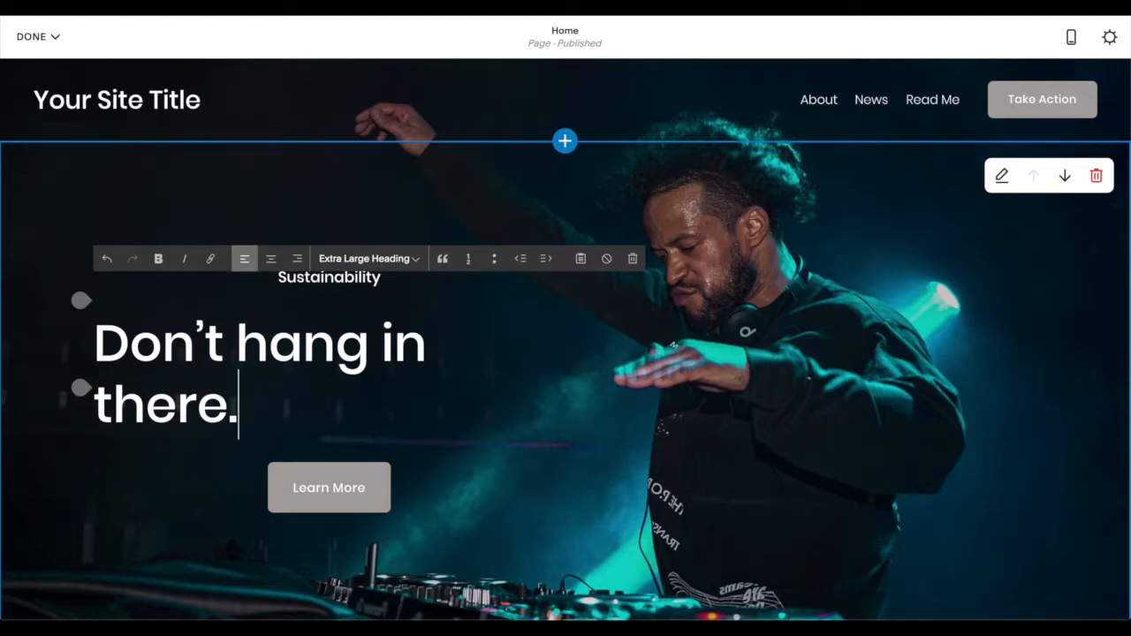
pyautogui.press('Return')
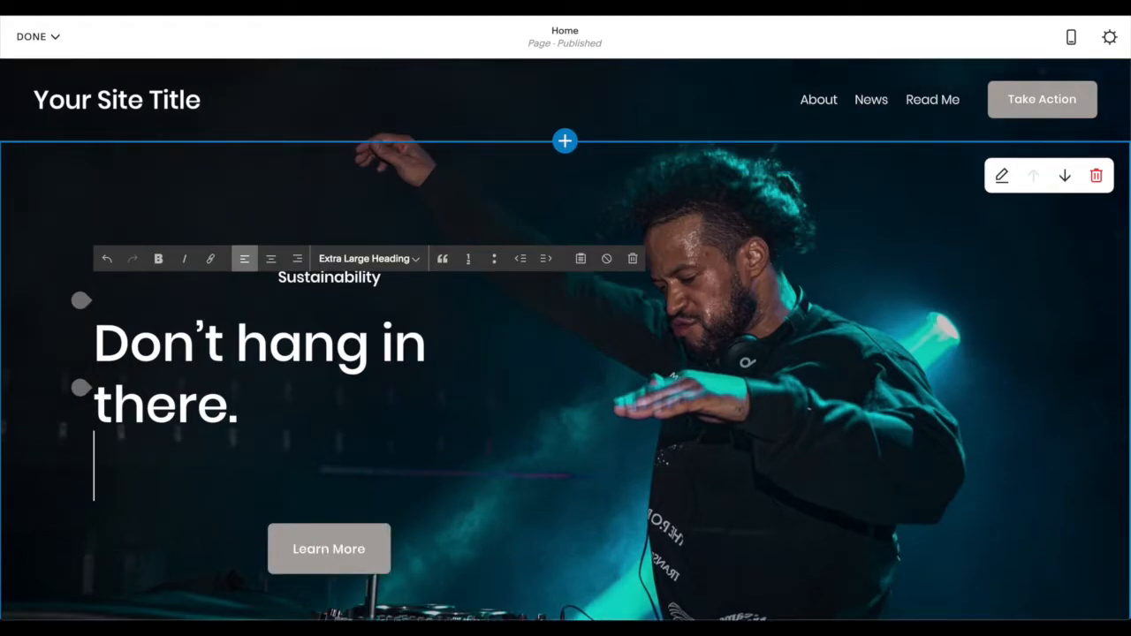
pyautogui.write('Be in there.')
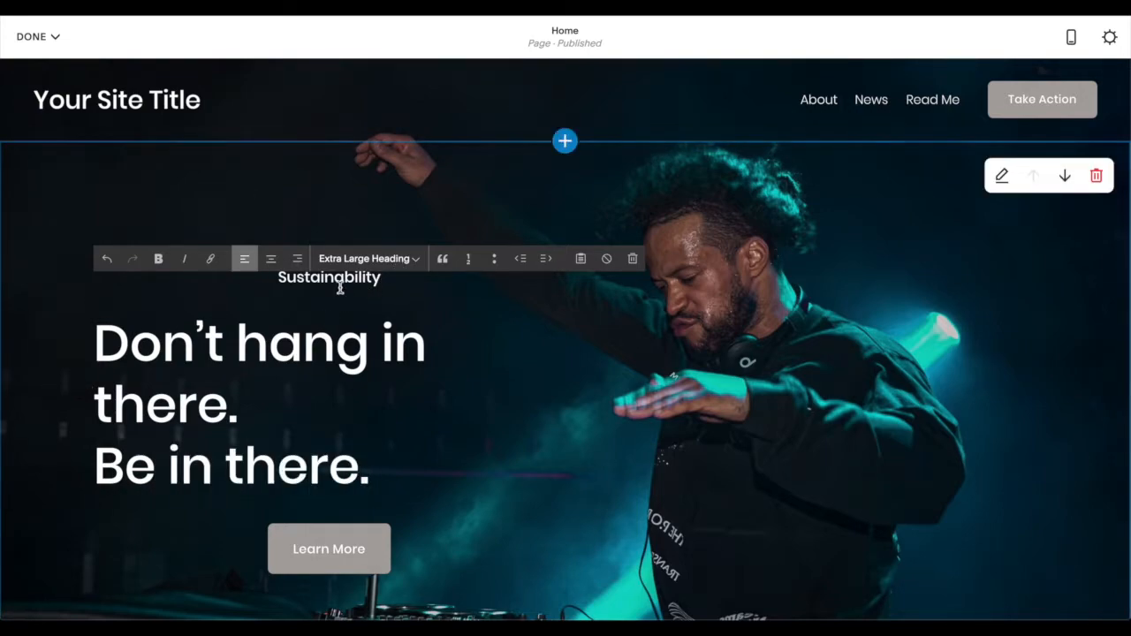
# - Try Medium Heading on the two-line hero heading, and settle on the Large Heading style
pyautogui.click(377, 263)
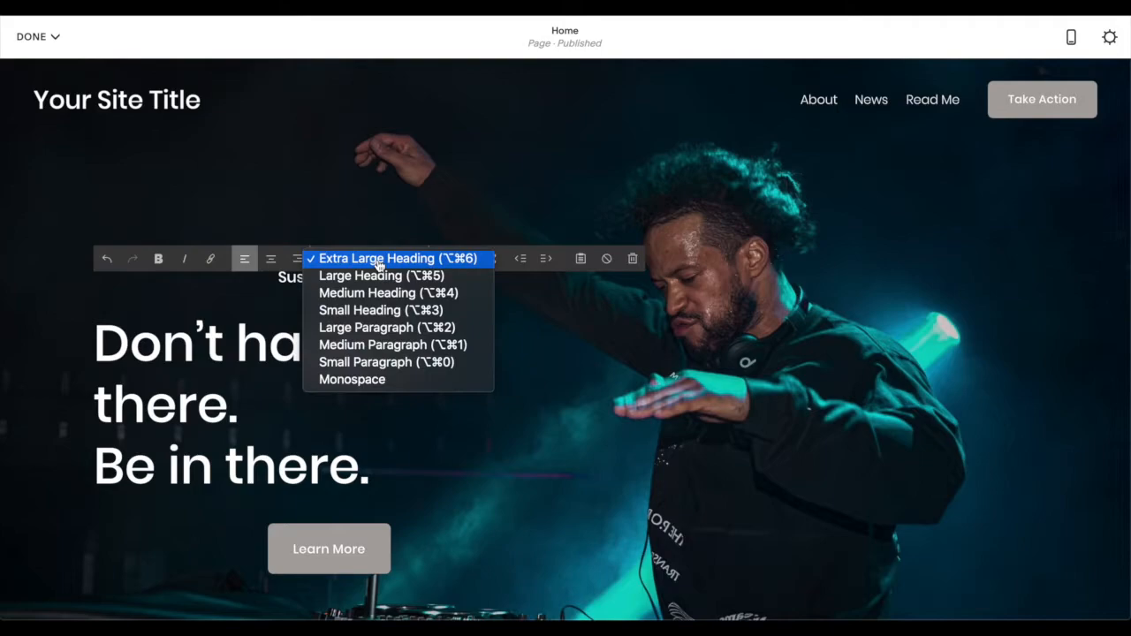
pyautogui.click(402, 289)
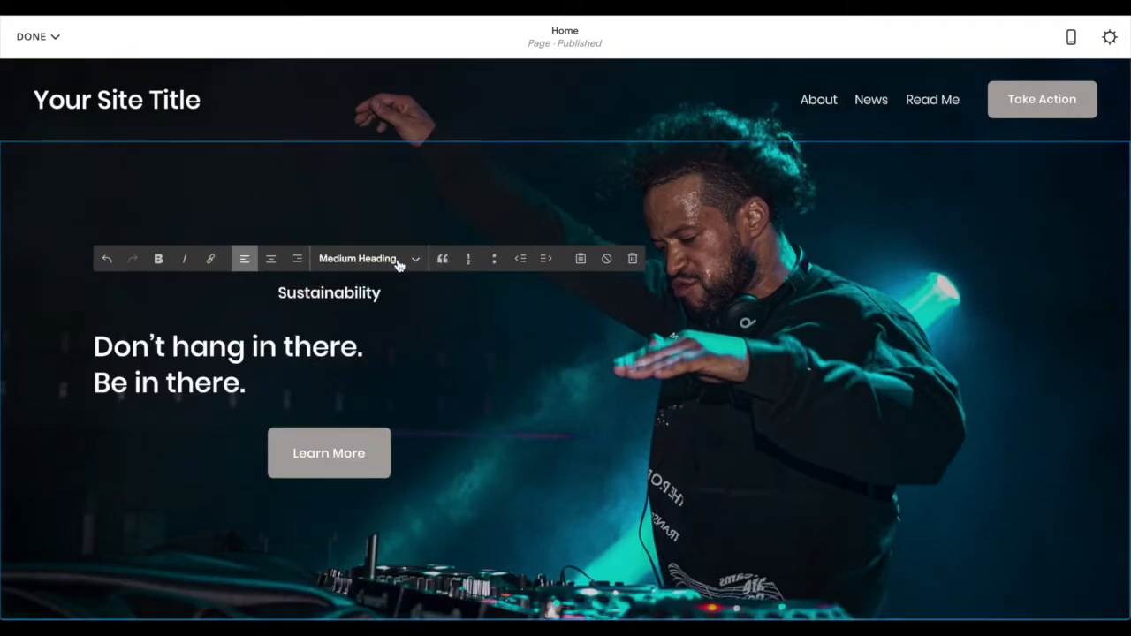
pyautogui.click(398, 260)
pyautogui.click(399, 243)
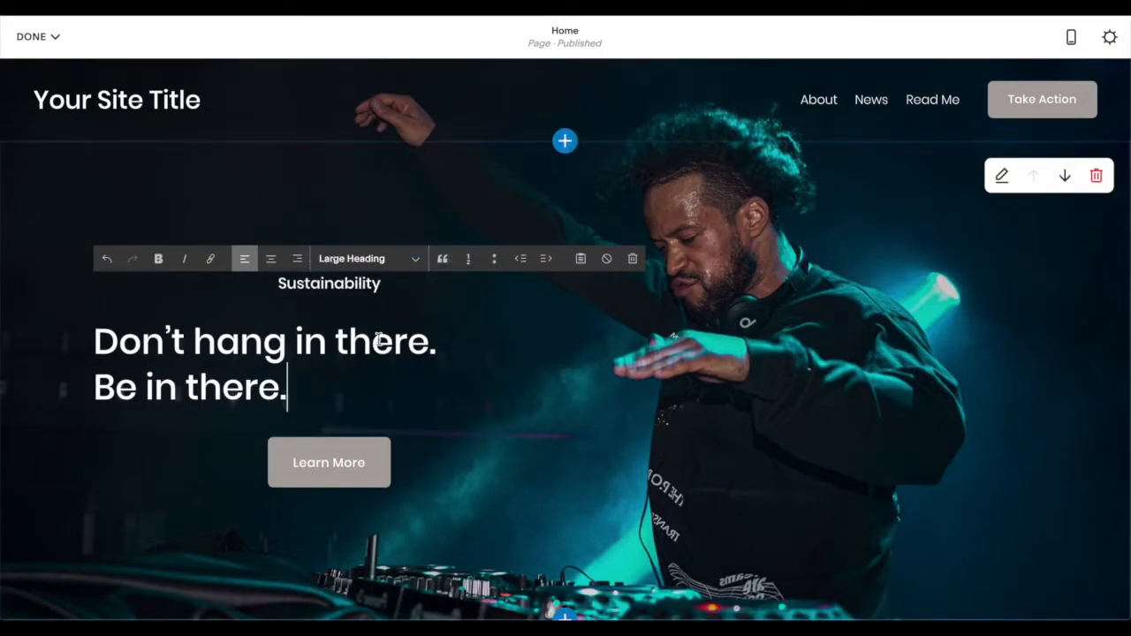
# - Left-align the "Sustainability" line above the heading, trying Medium Heading and setting it back to Small Heading
pyautogui.doubleClick(344, 284)
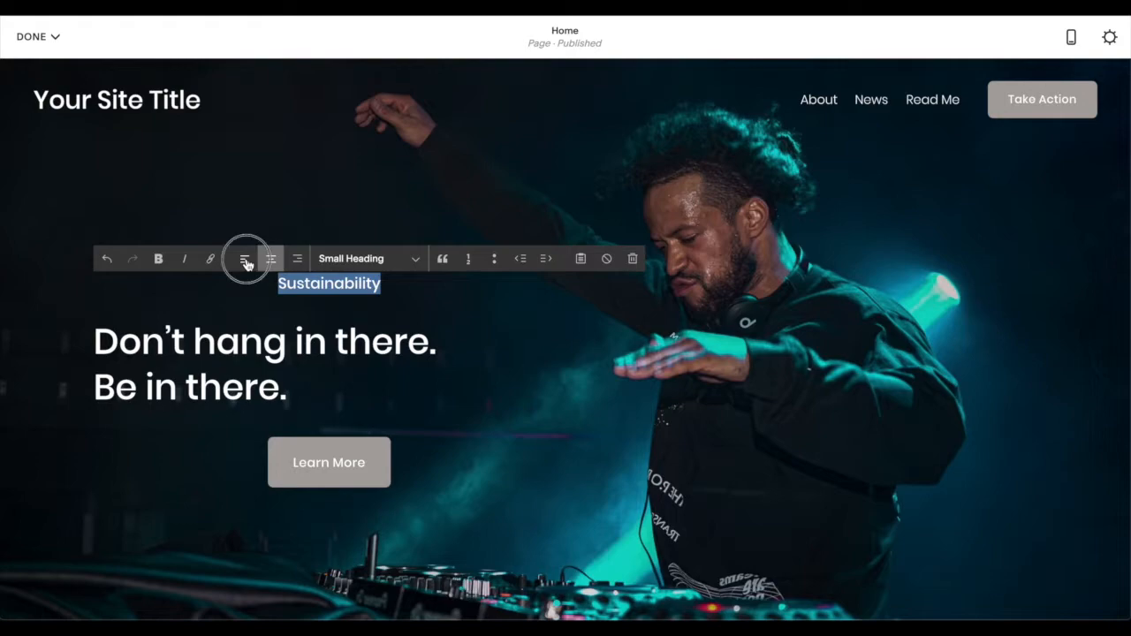
pyautogui.click(244, 260)
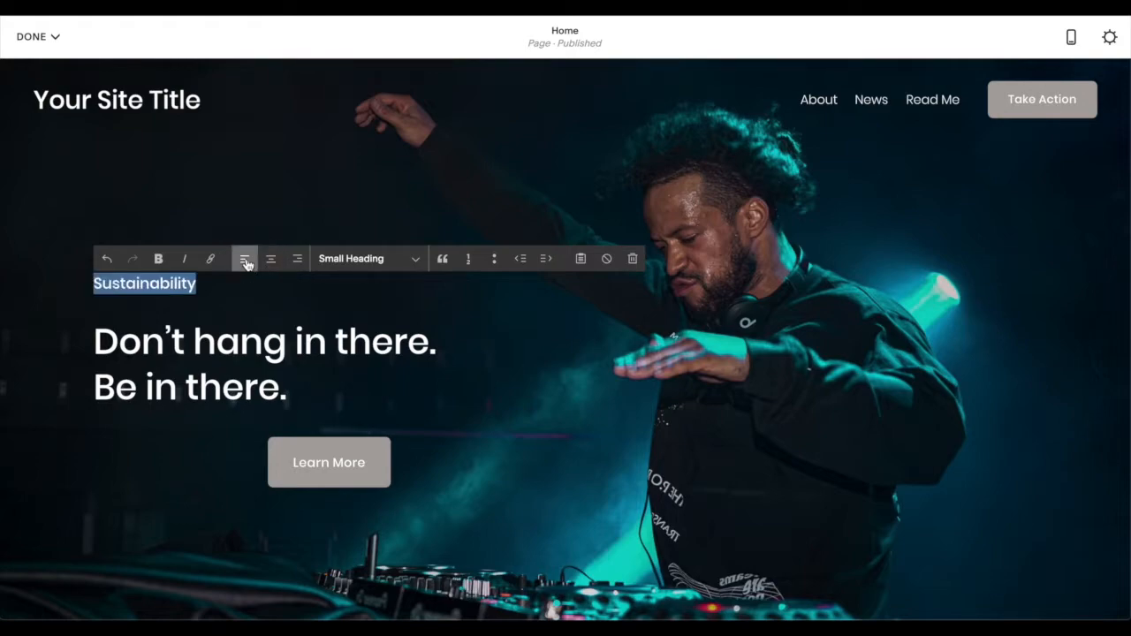
pyautogui.click(381, 262)
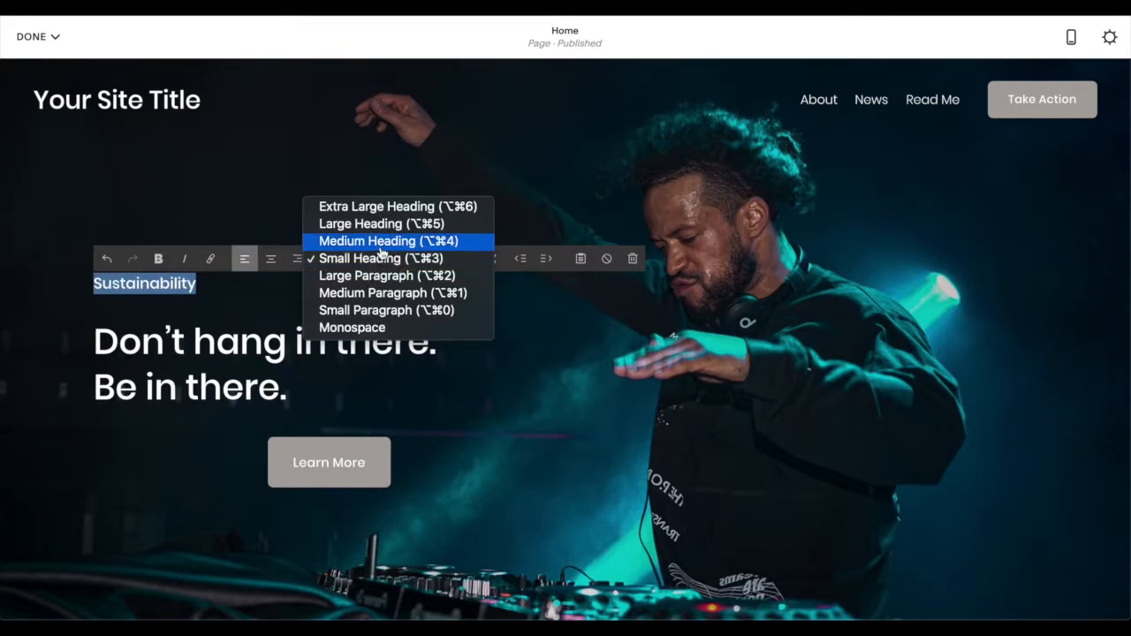
pyautogui.click(381, 241)
pyautogui.click(373, 259)
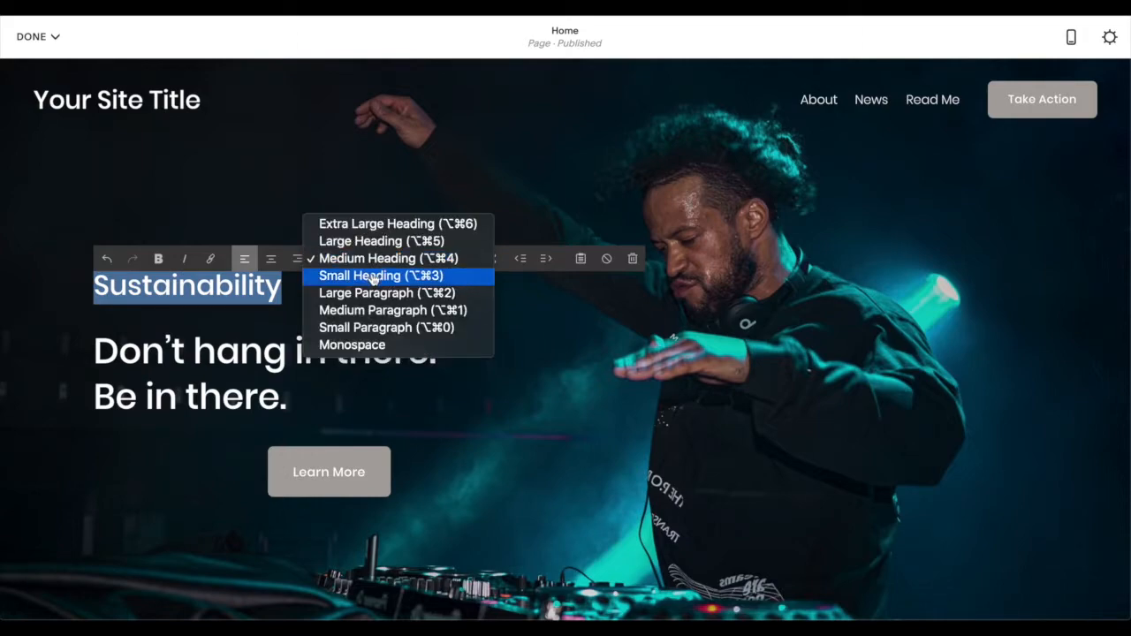
pyautogui.click(314, 280)
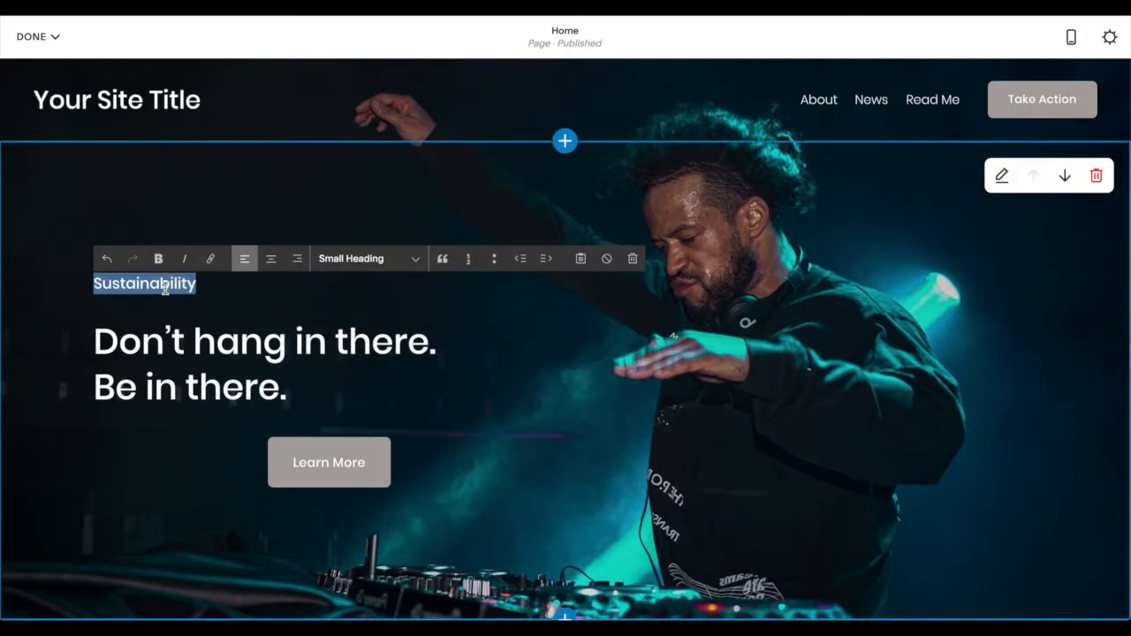
# - Replace the "Sustainability" line with "HOODIES FOR THE CREW"
pyautogui.write('HOODIE')
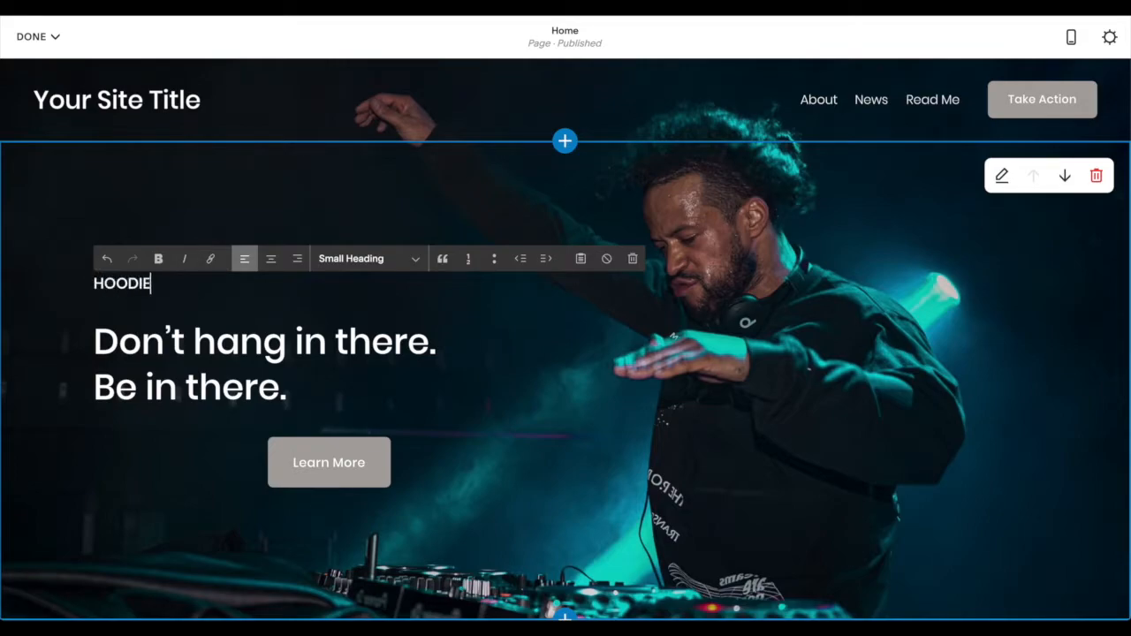
pyautogui.write('S FOR THE')
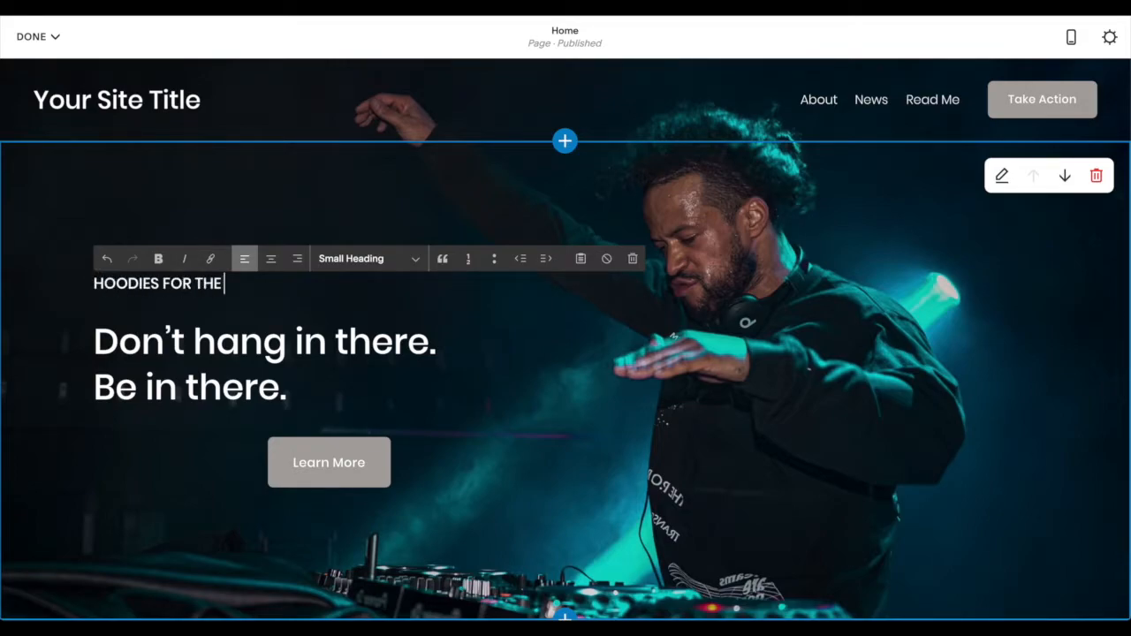
pyautogui.write(' CREW')
# - Change the "Learn More" button's text to "Buy Now" and set its clickthrough URL to /shop
pyautogui.click(429, 469)
pyautogui.click(432, 466)
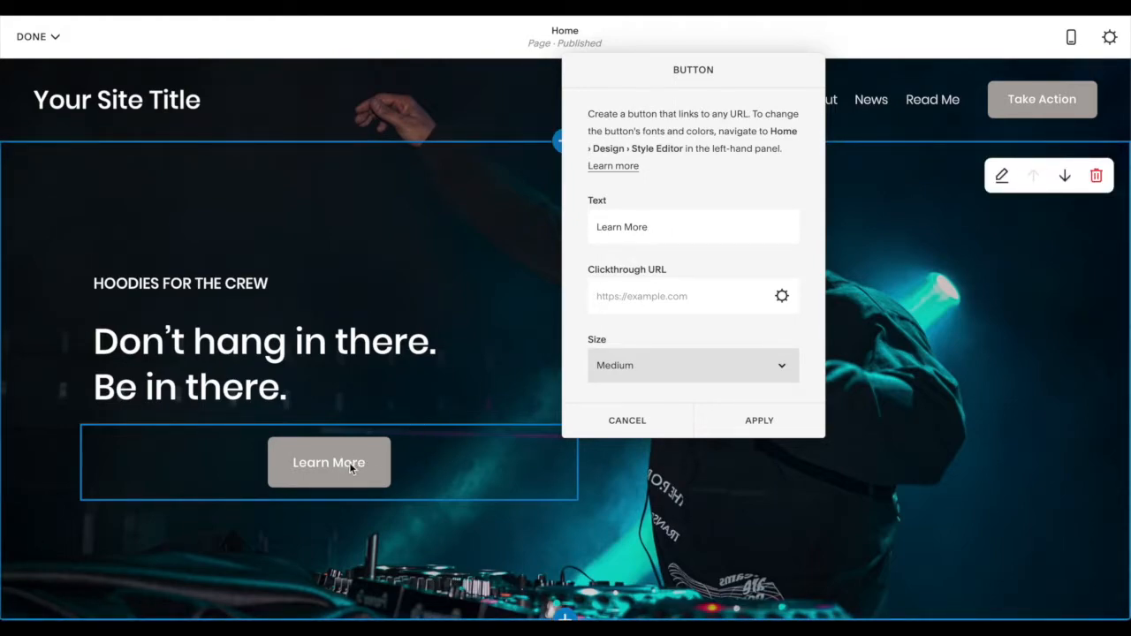
pyautogui.tripleClick(647, 225)
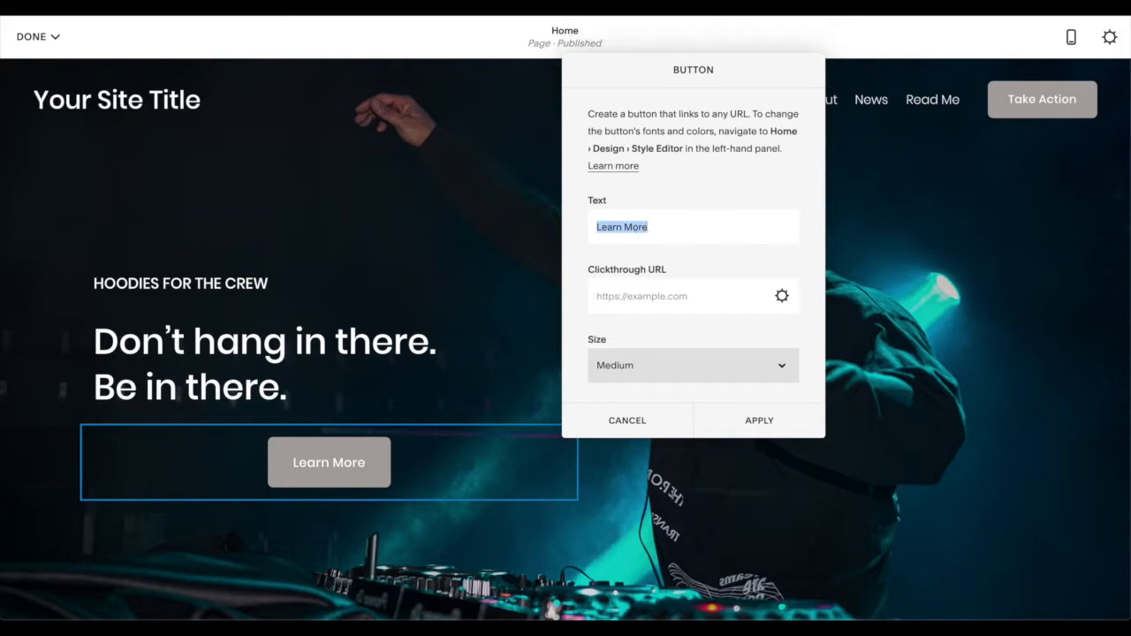
pyautogui.write('BUY ')
pyautogui.write('uy Now')
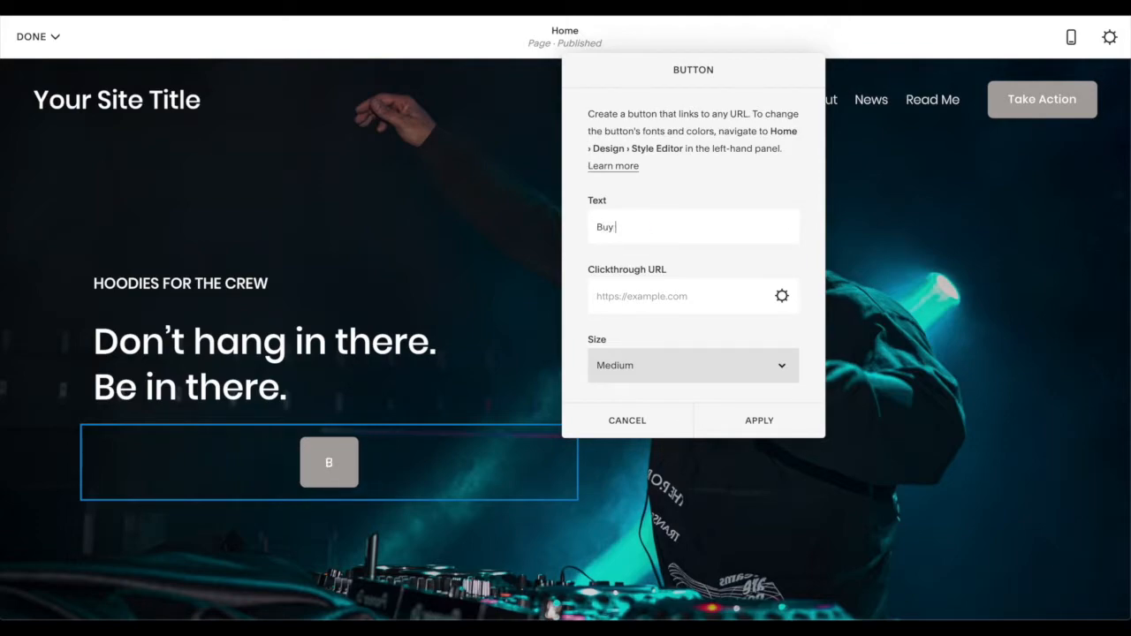
pyautogui.click(614, 299)
pyautogui.write('/shop')
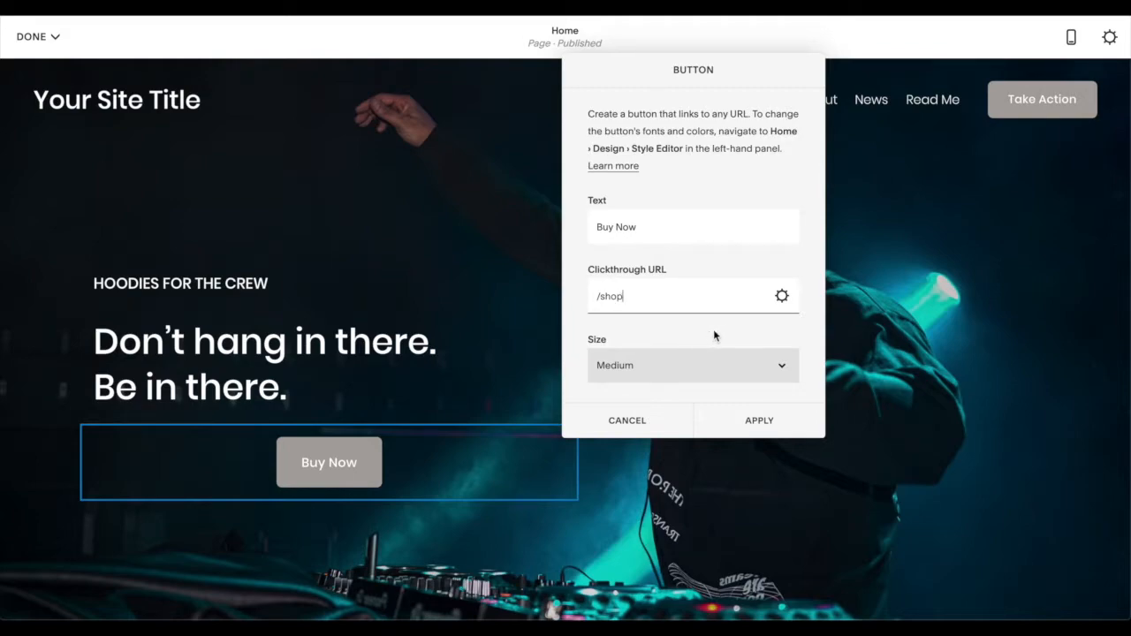
# - Set the Buy Now button's alignment to Left and apply the button settings
pyautogui.scroll(-1, 714, 334)
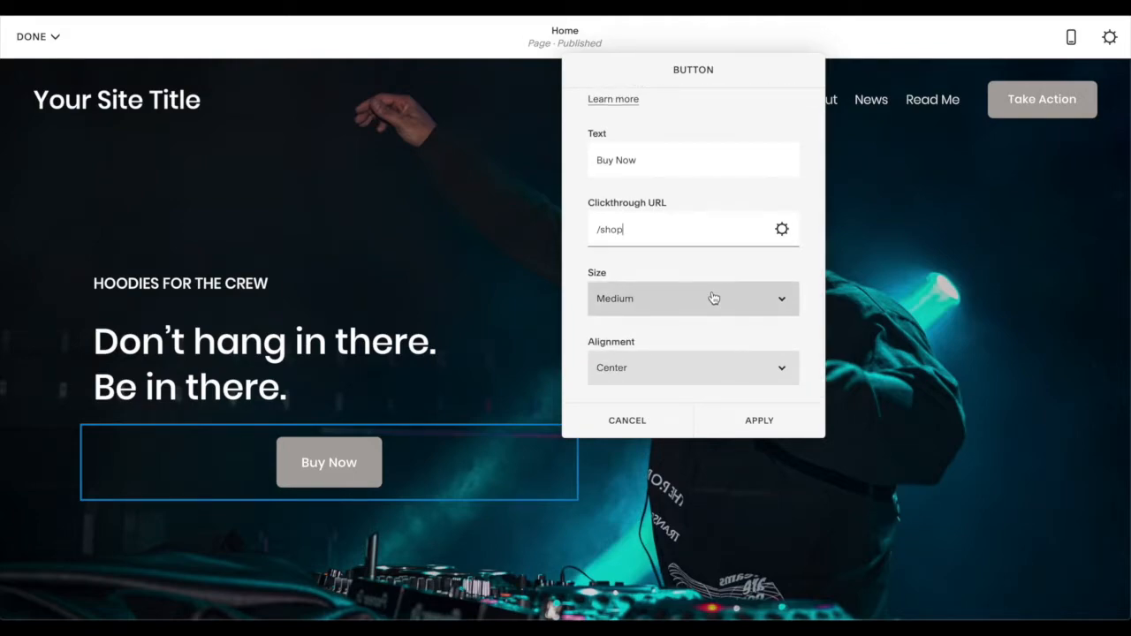
pyautogui.scroll(1, 713, 297)
pyautogui.scroll(-1, 713, 291)
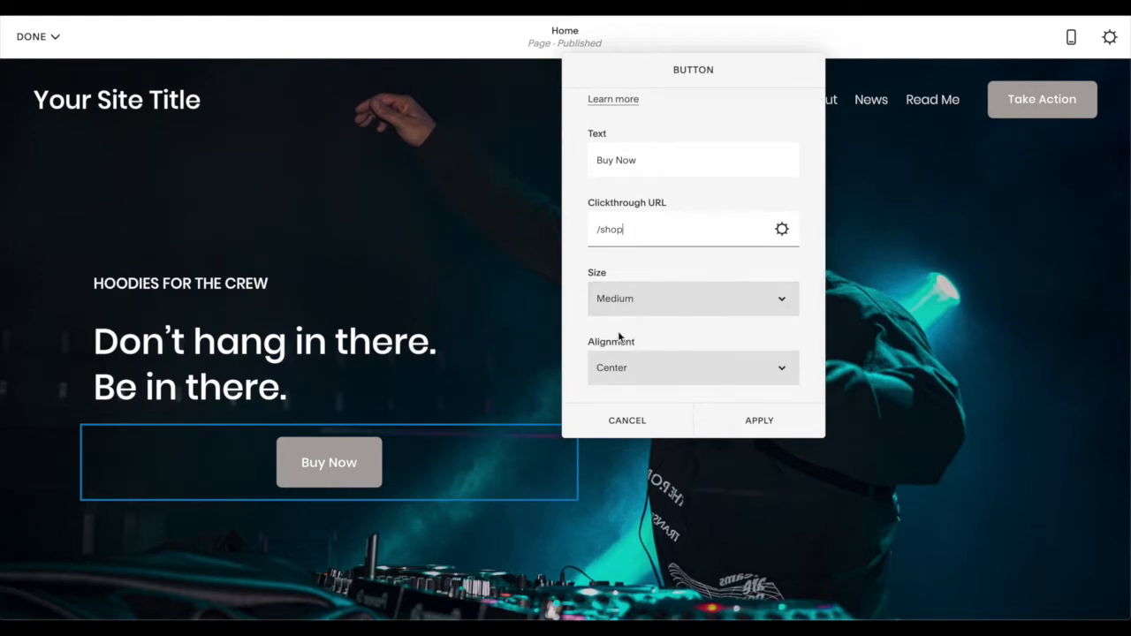
pyautogui.click(713, 371)
pyautogui.click(714, 357)
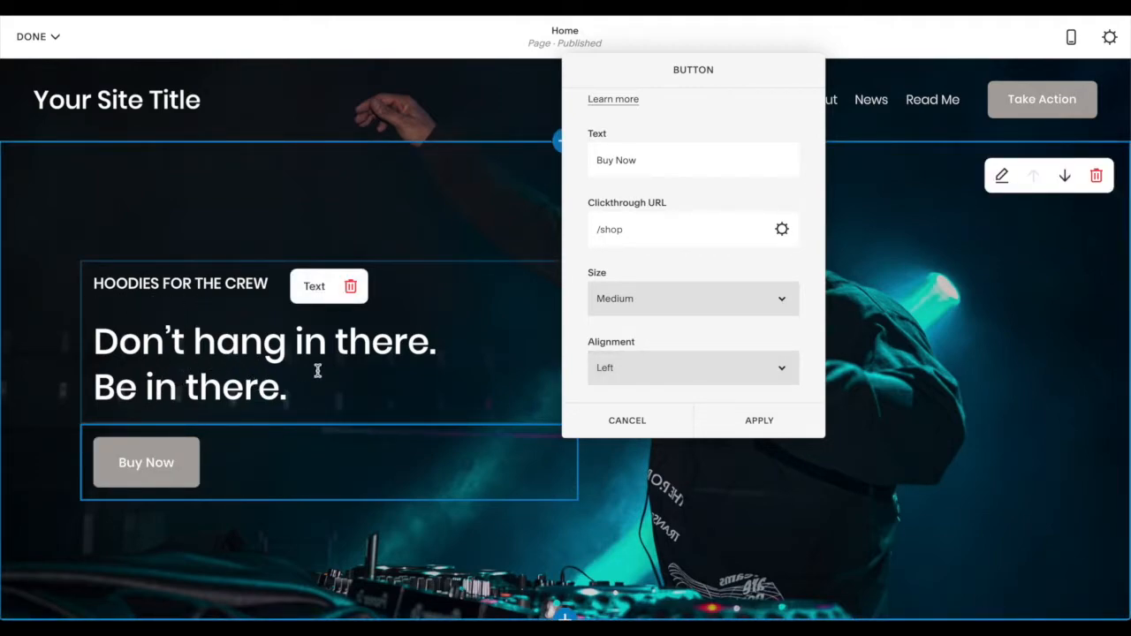
pyautogui.click(760, 421)
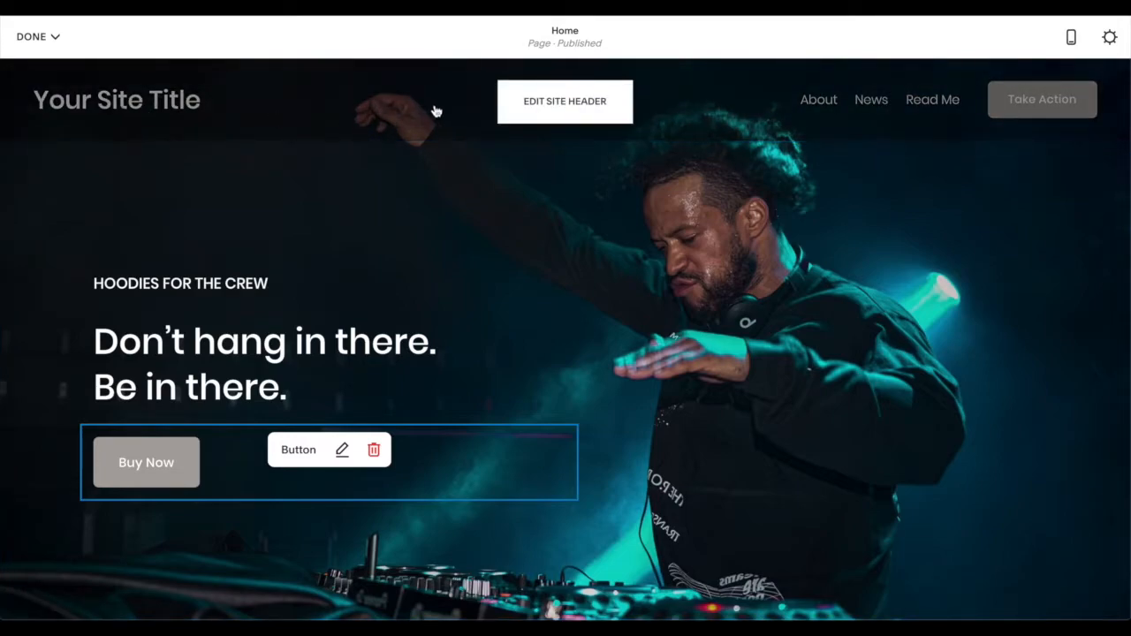
# - Edit the site header to change the site title to "DJ Moonbear", and return to the header settings
pyautogui.click(564, 106)
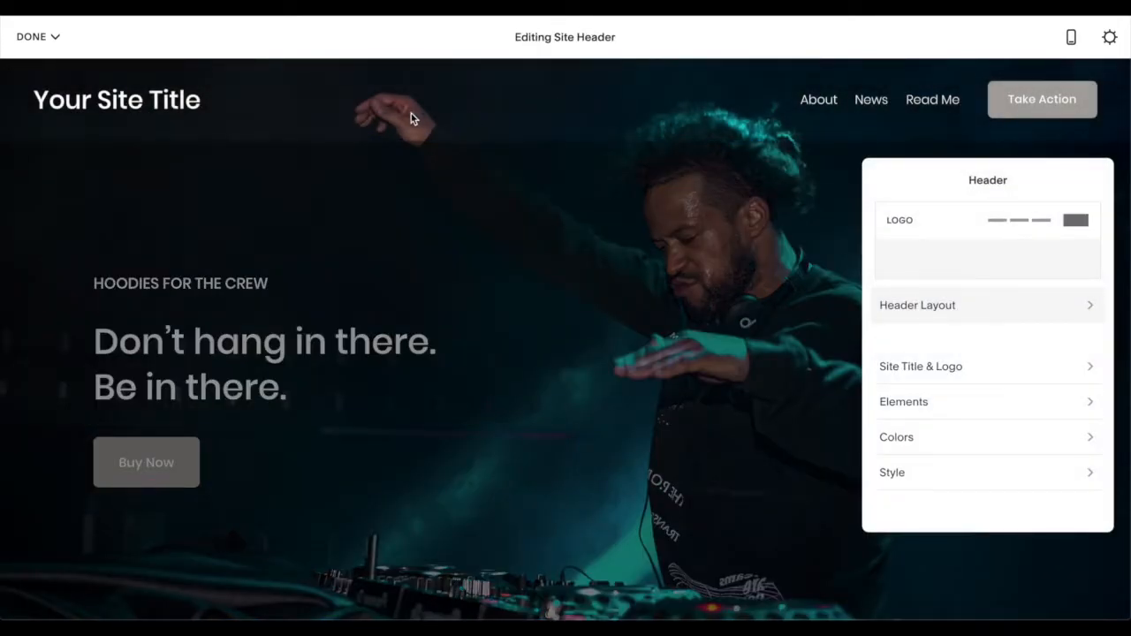
pyautogui.click(919, 367)
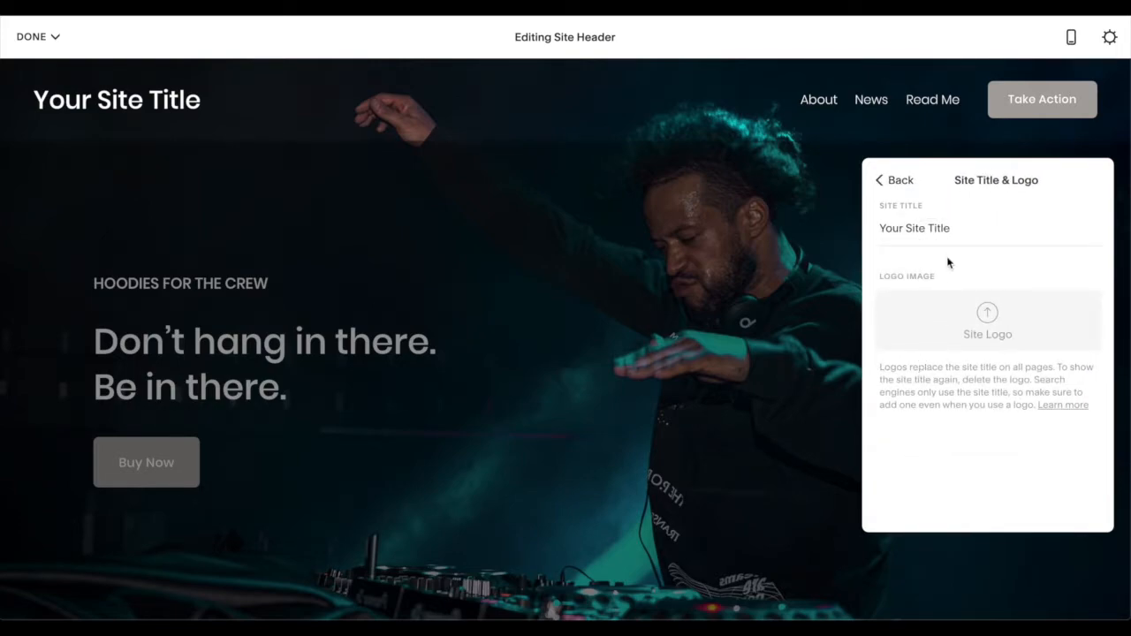
pyautogui.tripleClick(944, 232)
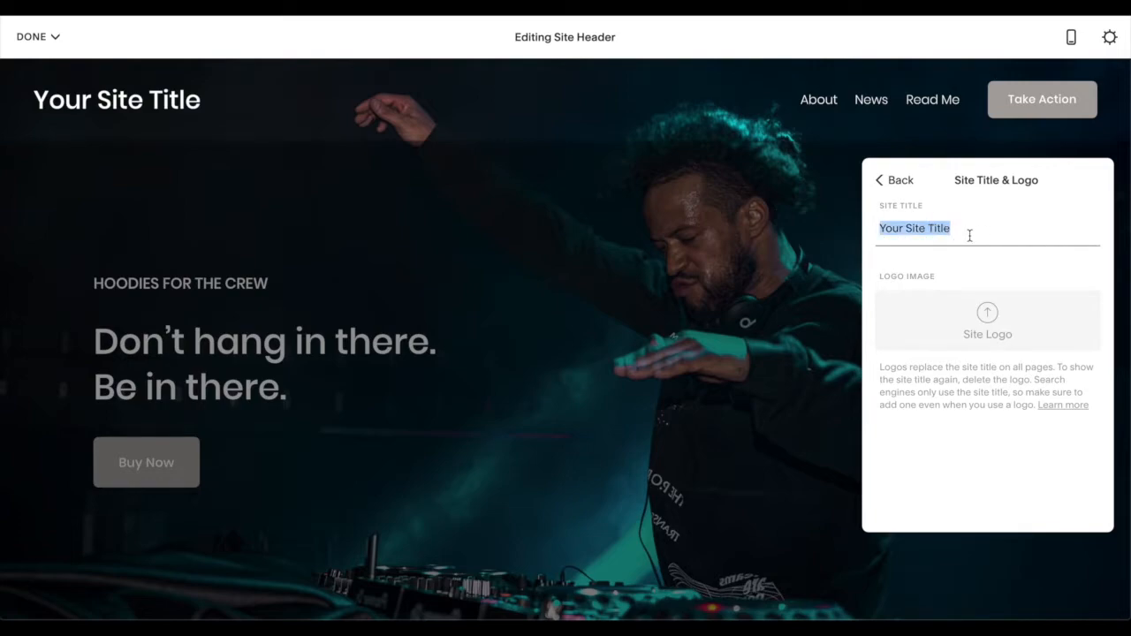
pyautogui.press('BackSpace')
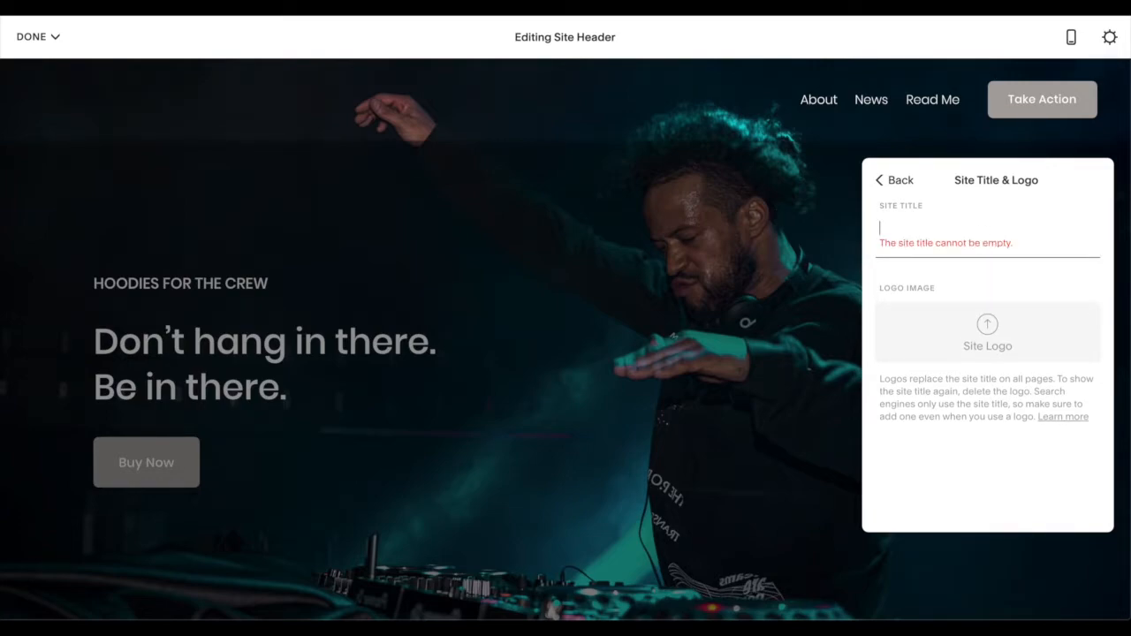
pyautogui.write('DJ Moonbear')
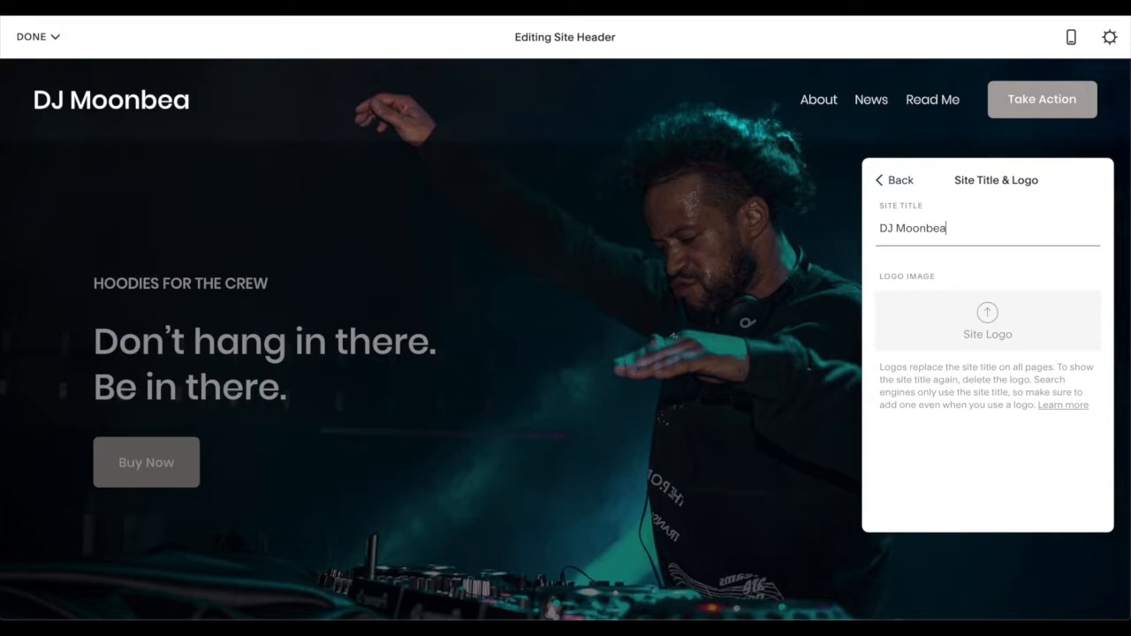
pyautogui.click(901, 182)
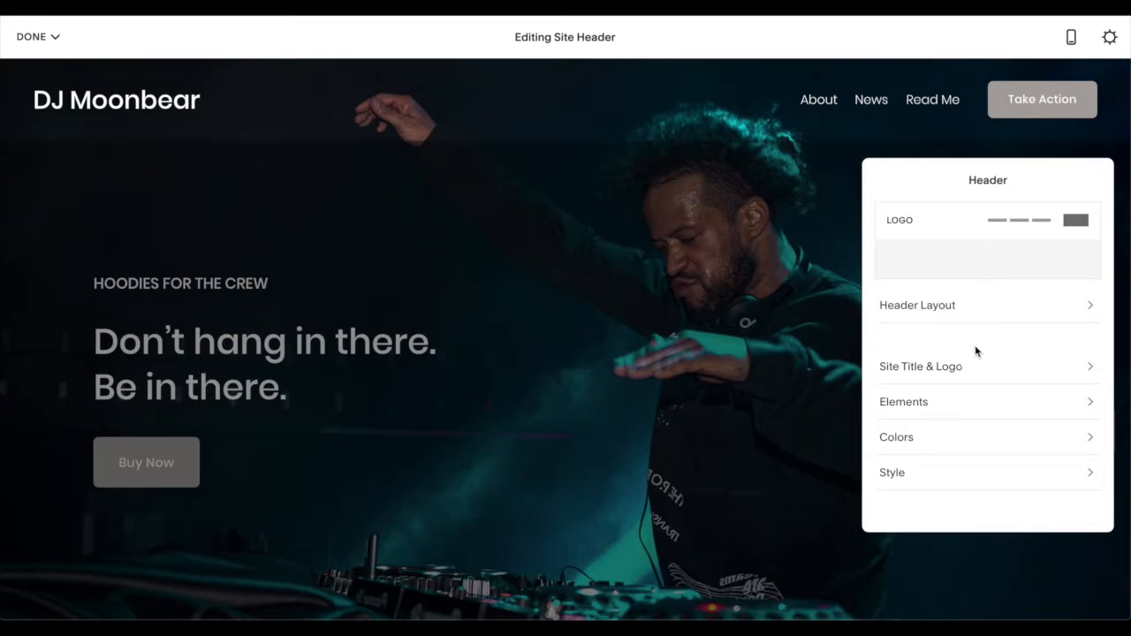
# - Turn off Social Links in the site header's elements and return to the header settings
pyautogui.click(972, 371)
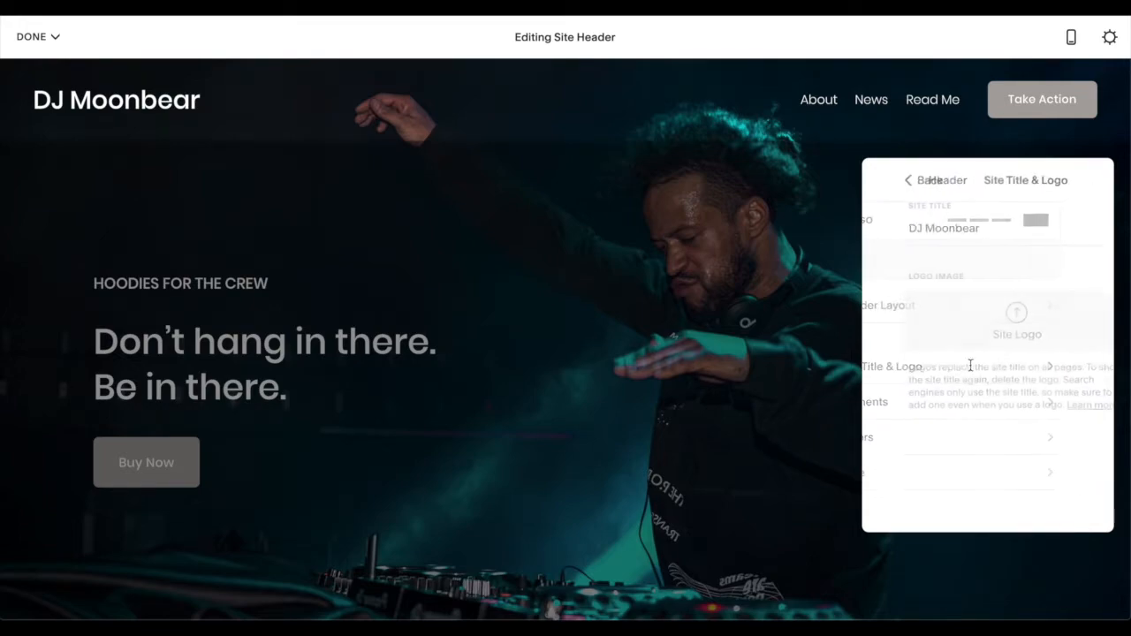
pyautogui.click(898, 182)
pyautogui.click(935, 403)
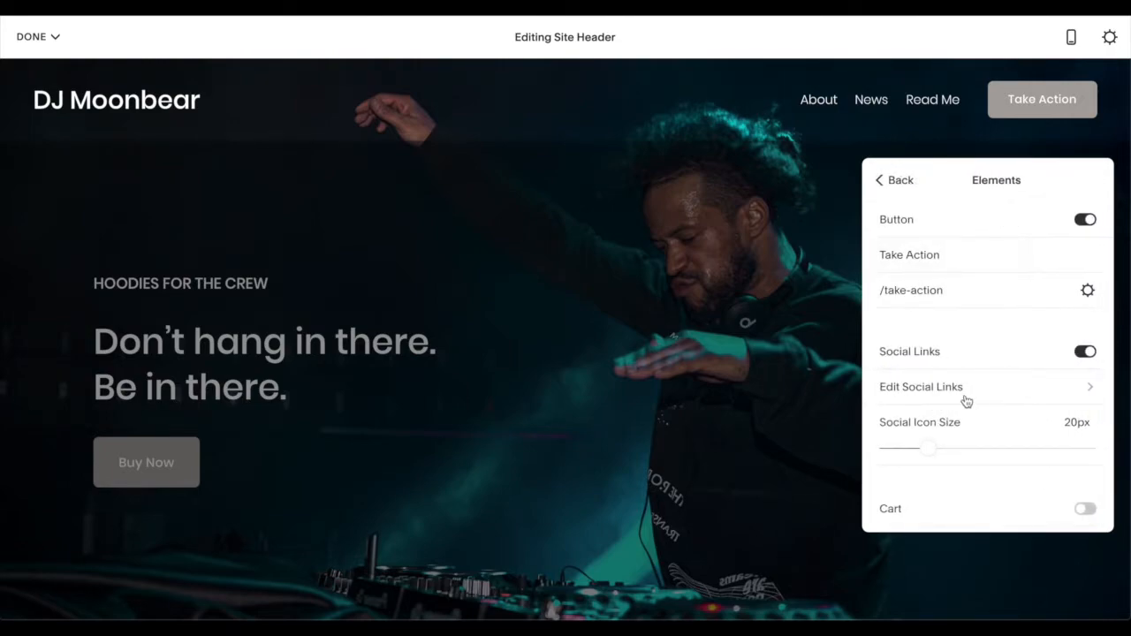
pyautogui.click(1086, 352)
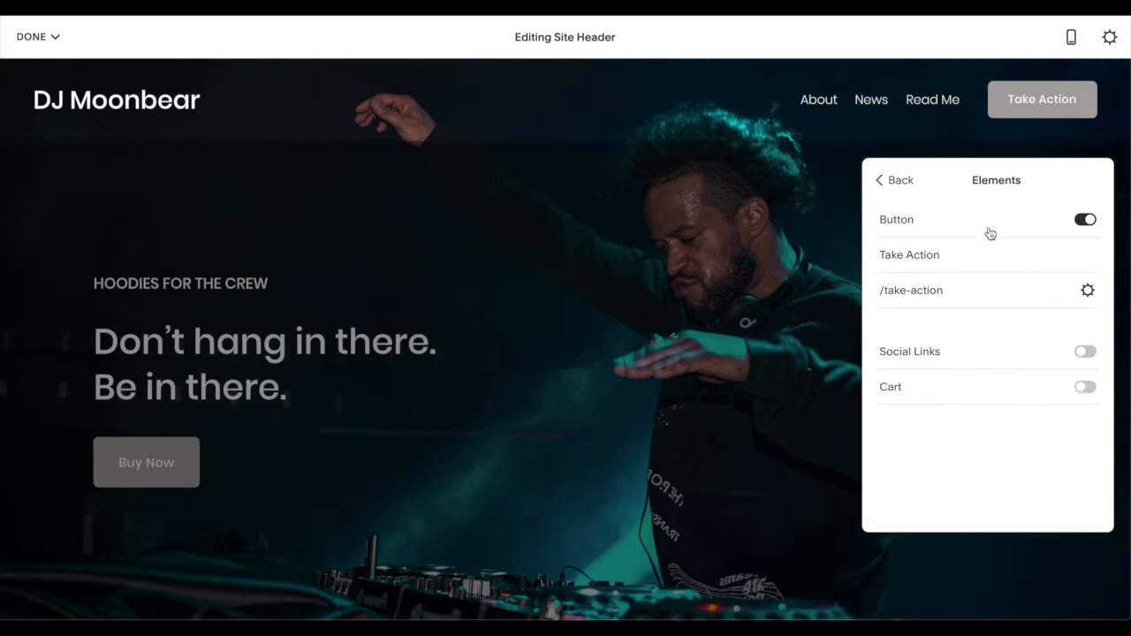
pyautogui.click(907, 184)
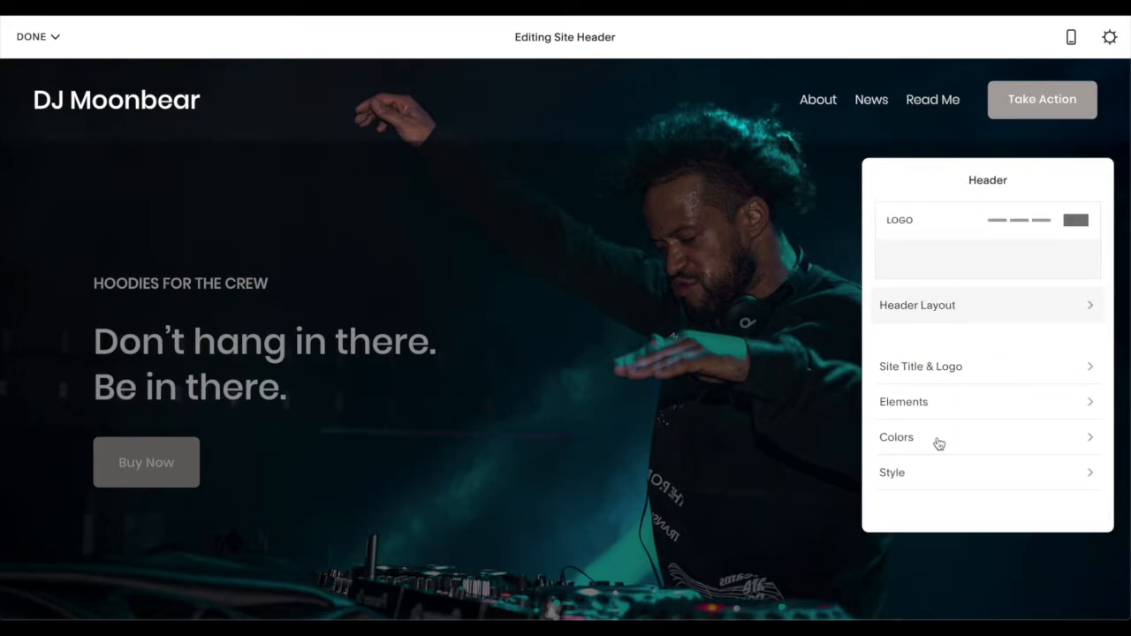
# - Review the site header's color, style and element settings
pyautogui.click(939, 445)
pyautogui.click(898, 183)
pyautogui.click(917, 477)
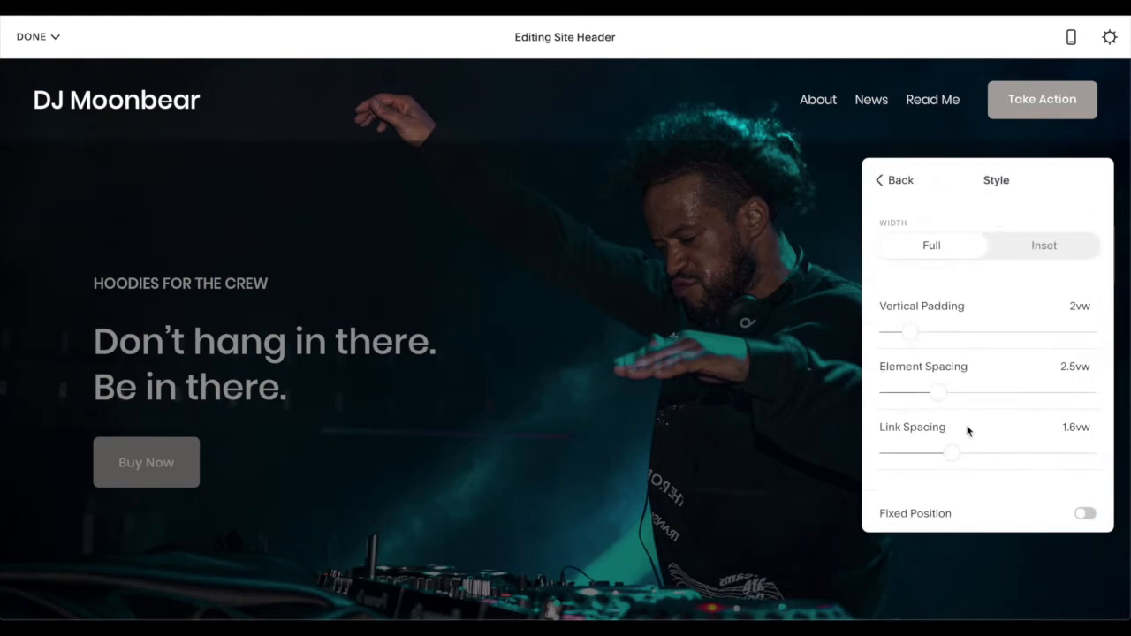
pyautogui.click(900, 182)
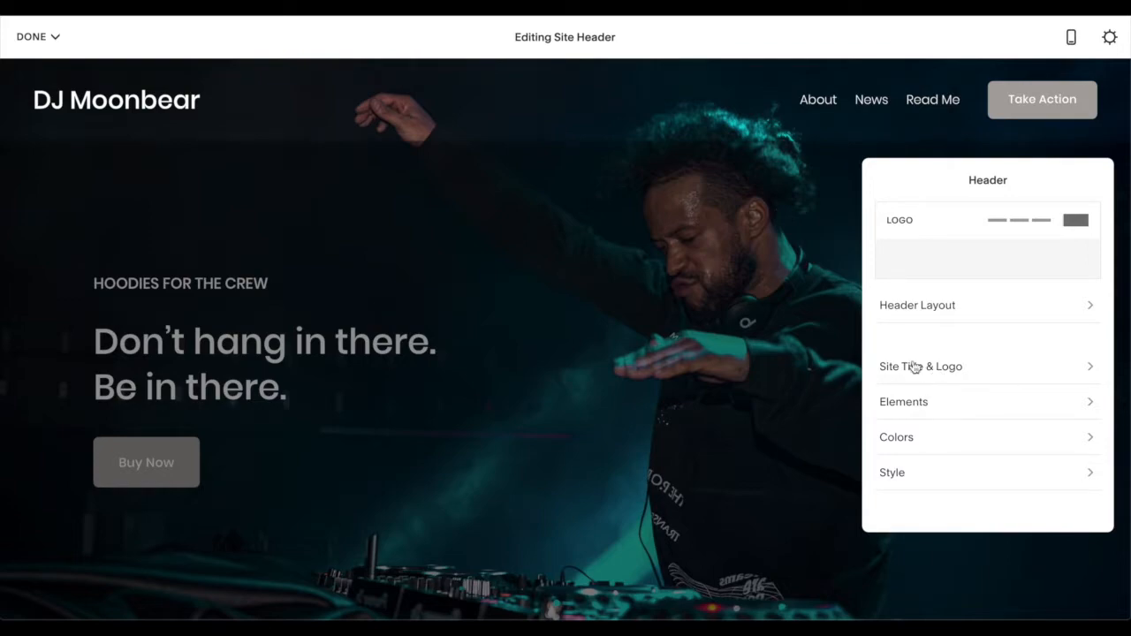
pyautogui.click(925, 404)
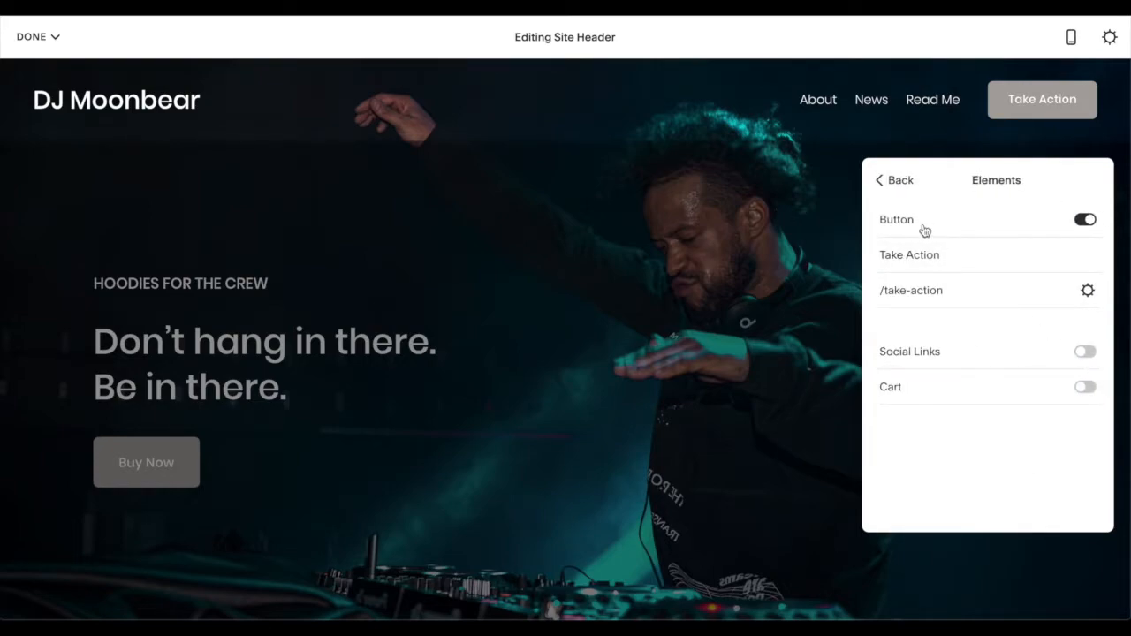
pyautogui.click(897, 177)
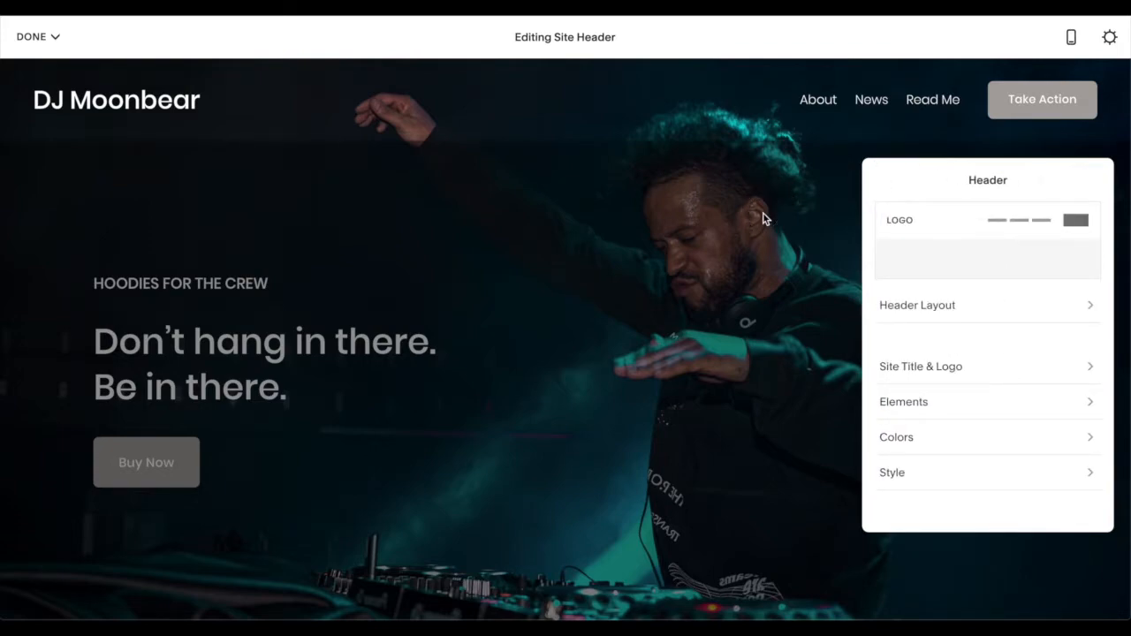
# - Leave header editing and save the changes to the Home page
pyautogui.click(763, 214)
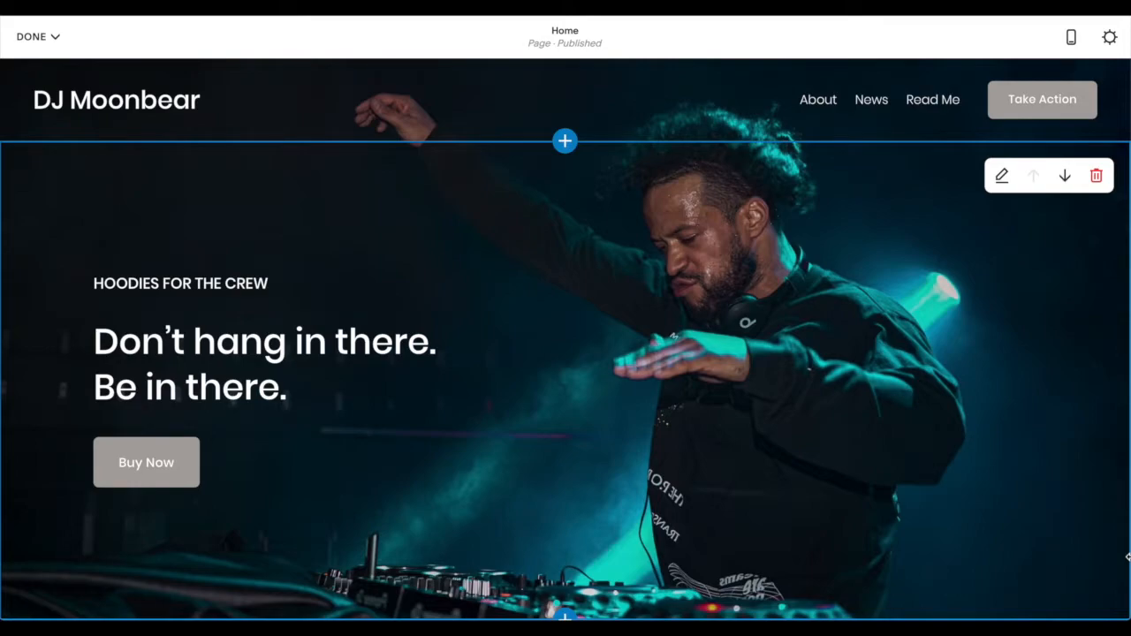
pyautogui.click(54, 46)
pyautogui.click(66, 47)
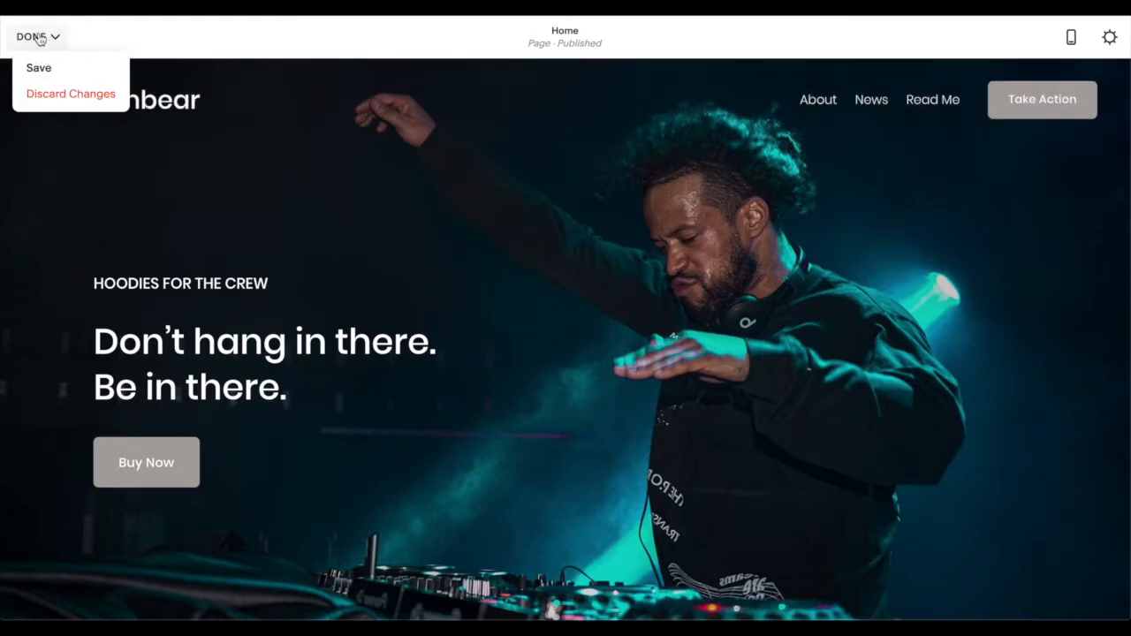
pyautogui.click(47, 71)
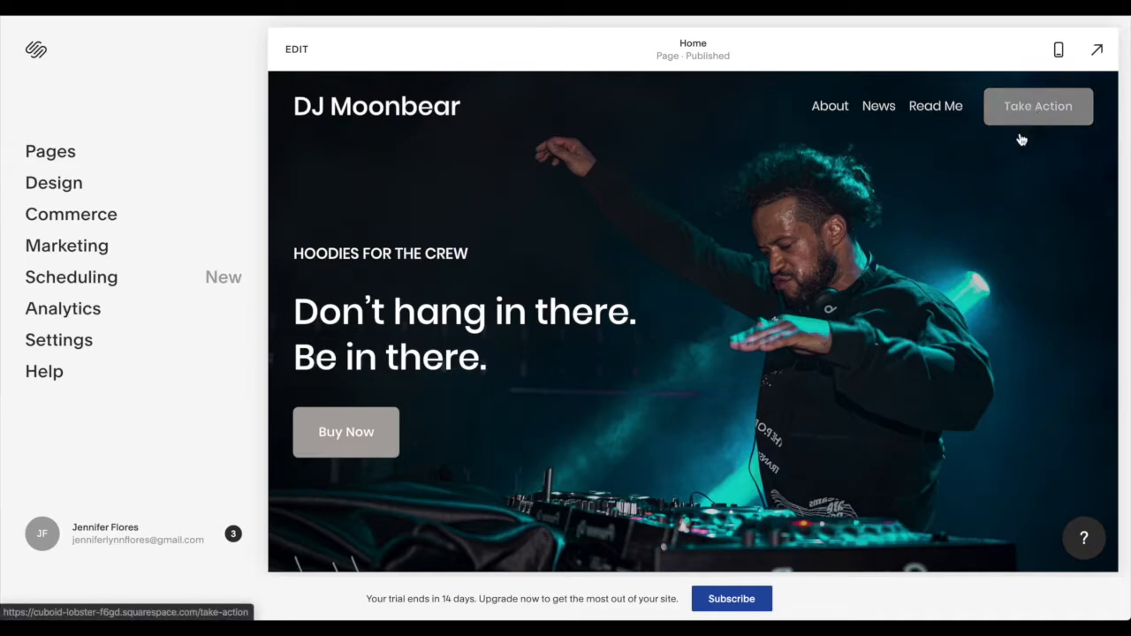
# - Check the site-wide button style settings in the design options
pyautogui.click(60, 191)
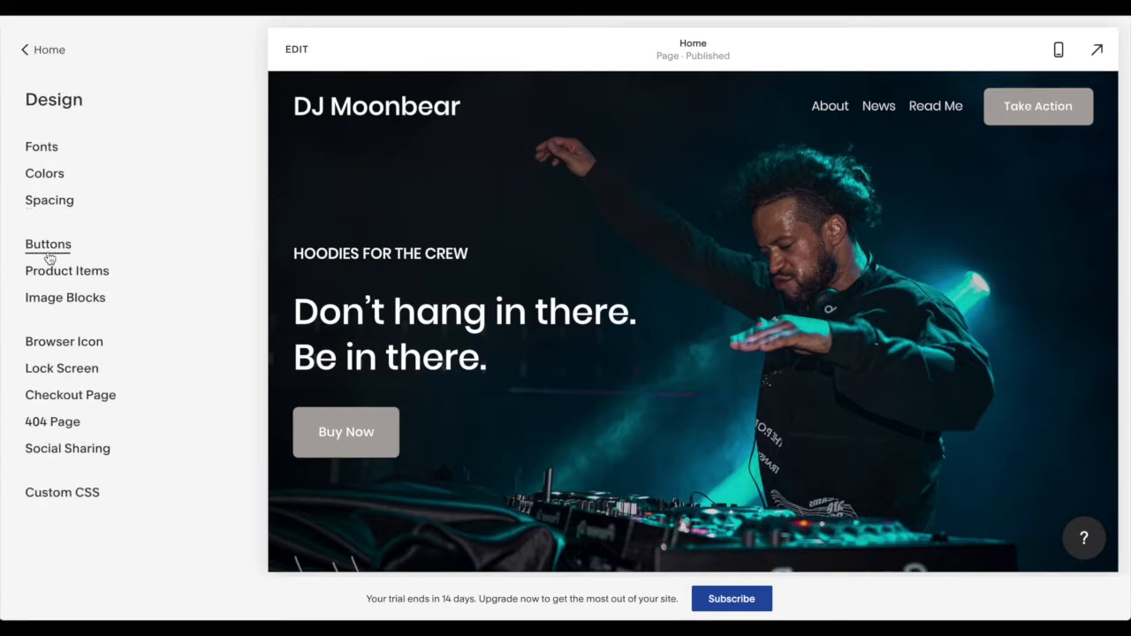
pyautogui.click(49, 255)
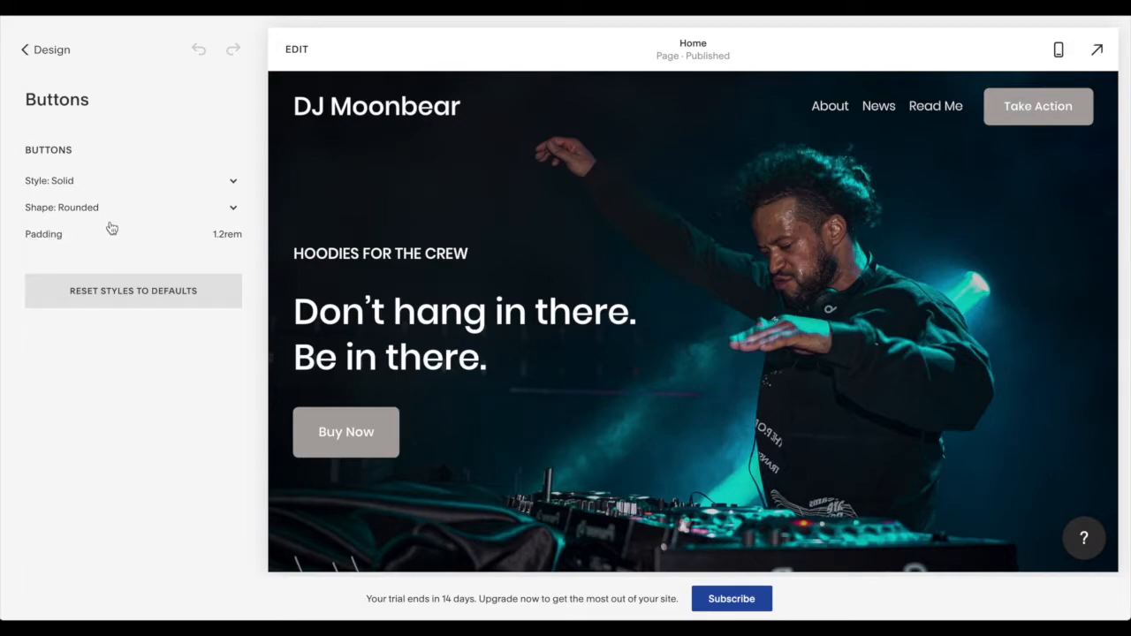
pyautogui.click(34, 48)
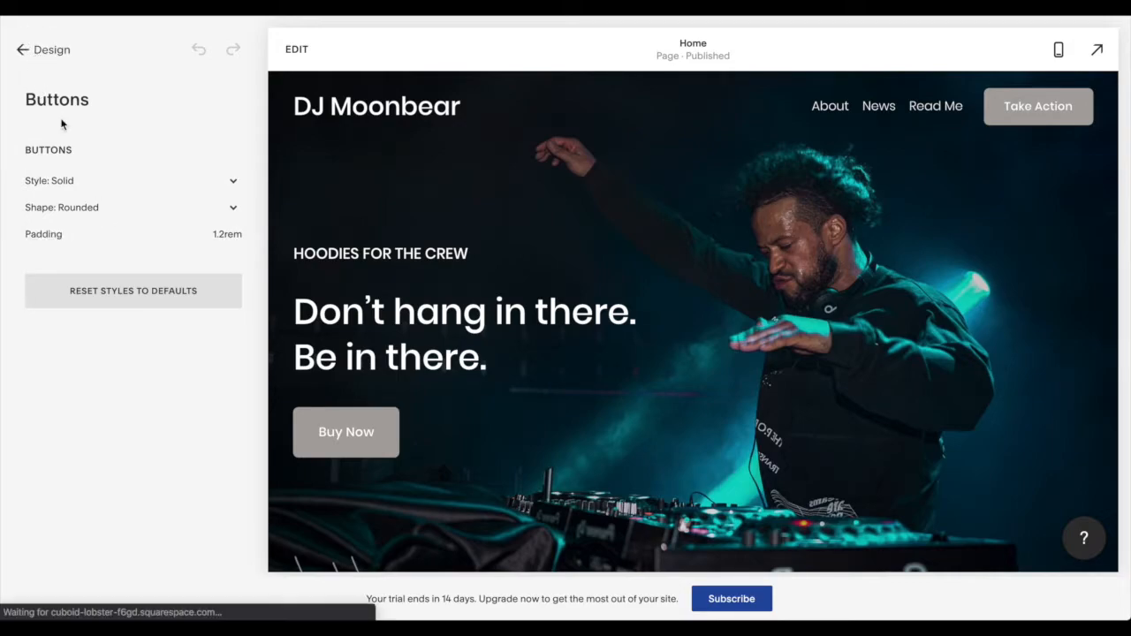
# - Change the site palette's grey accent color to gold, hsl(43, 52%, 53%), and save the color changes
pyautogui.click(56, 173)
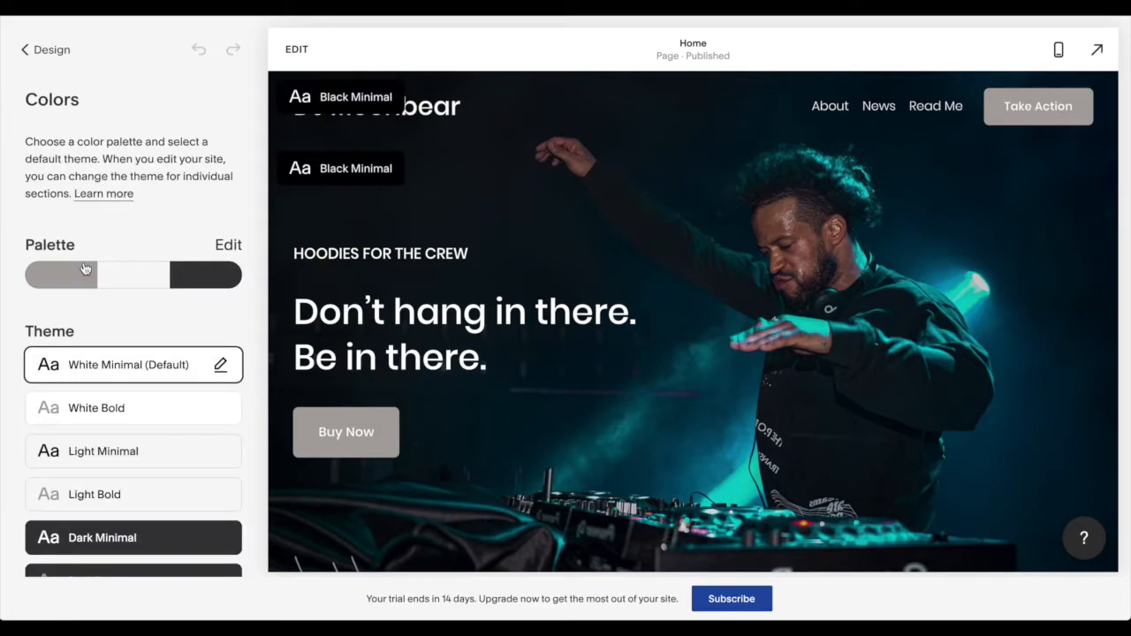
pyautogui.scroll(-3, 99, 354)
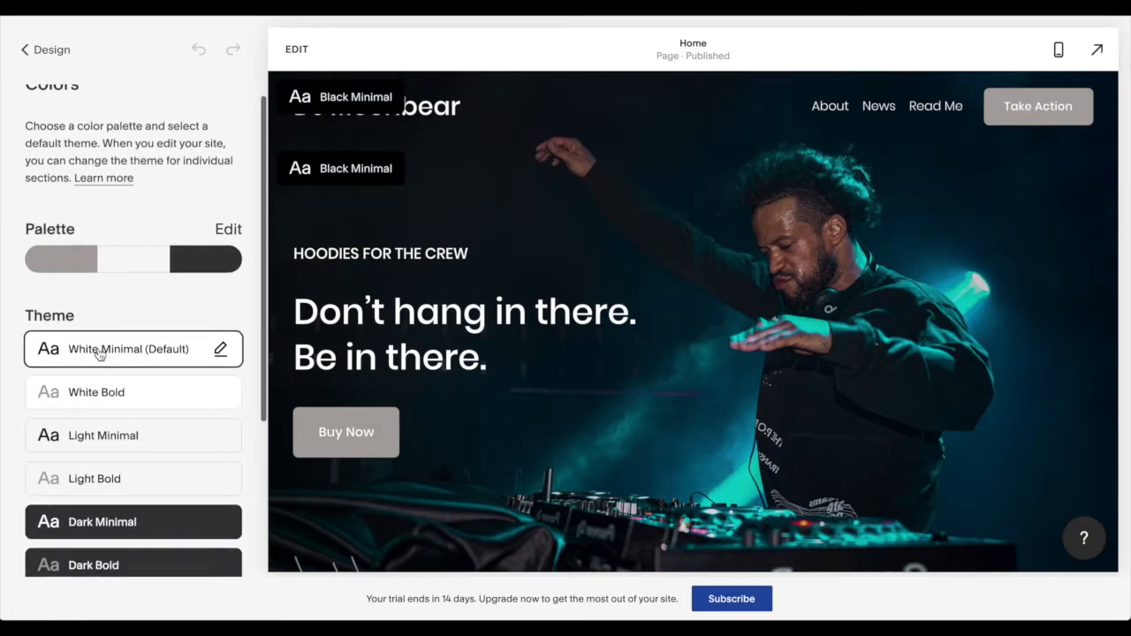
pyautogui.scroll(3, 99, 354)
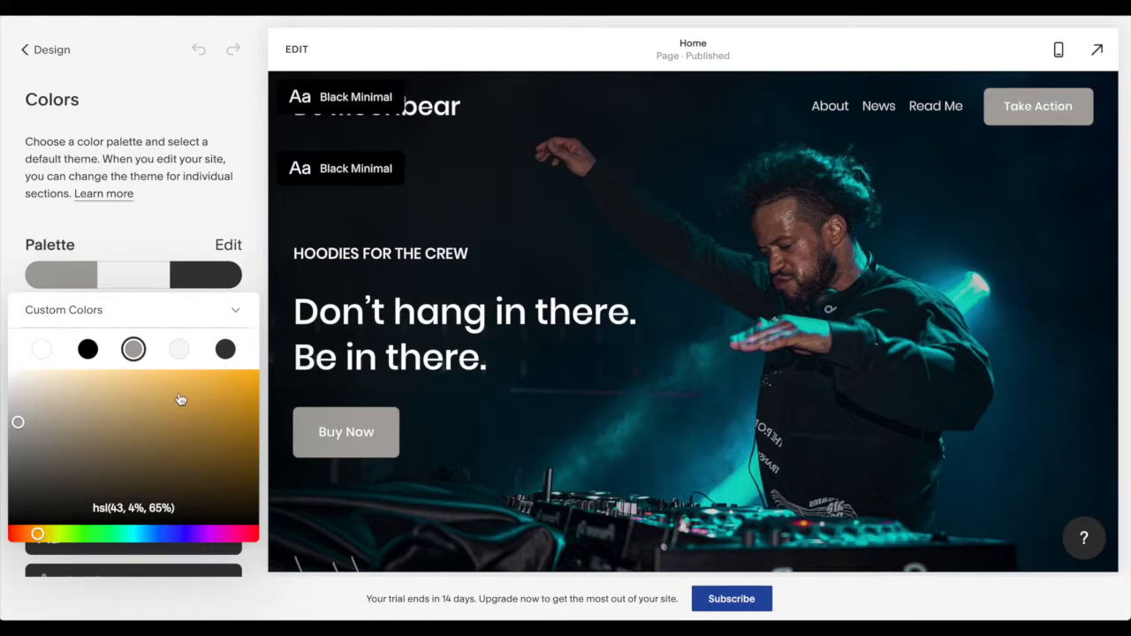
pyautogui.click(19, 422)
pyautogui.click(27, 422)
pyautogui.rightClick(28, 422)
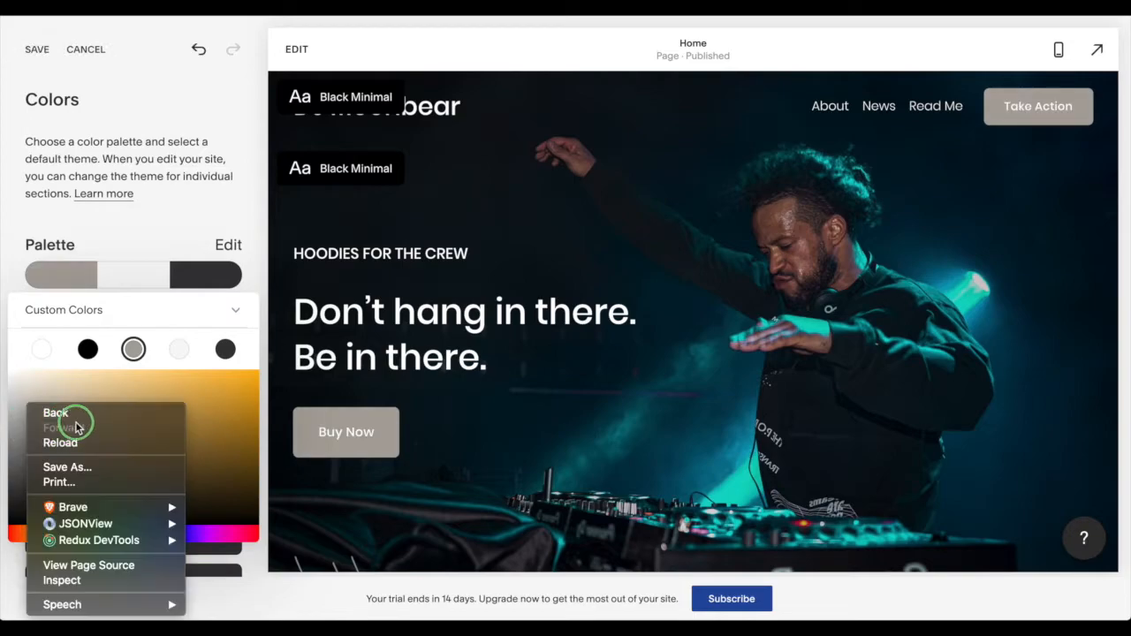
pyautogui.click(87, 396)
pyautogui.moveTo(37, 416); pyautogui.dragTo(165, 408)
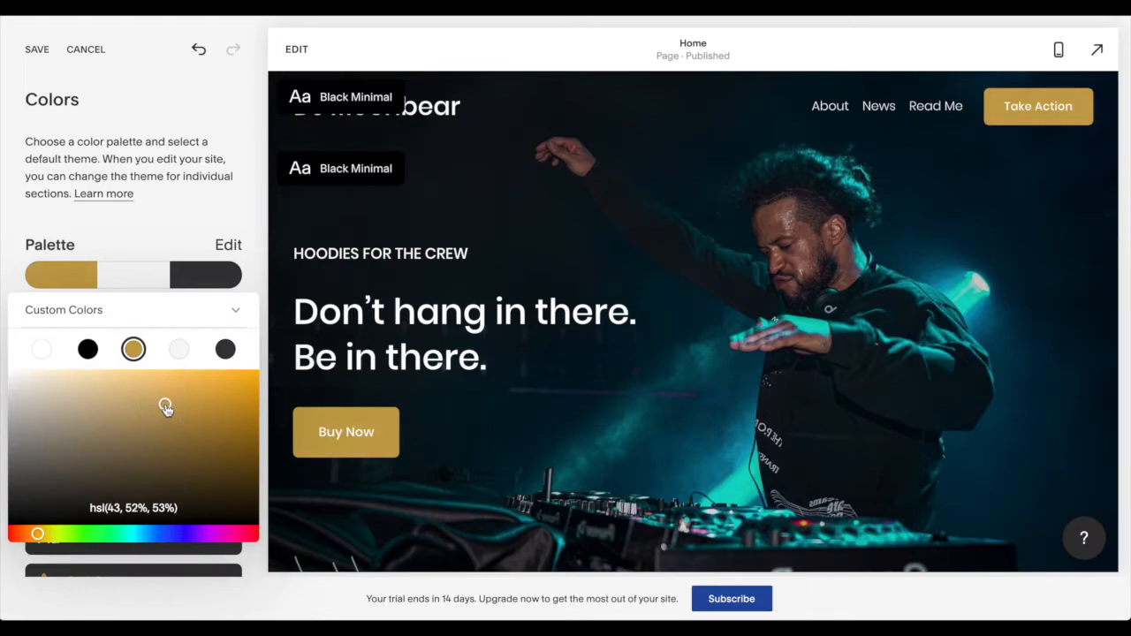
pyautogui.click(215, 194)
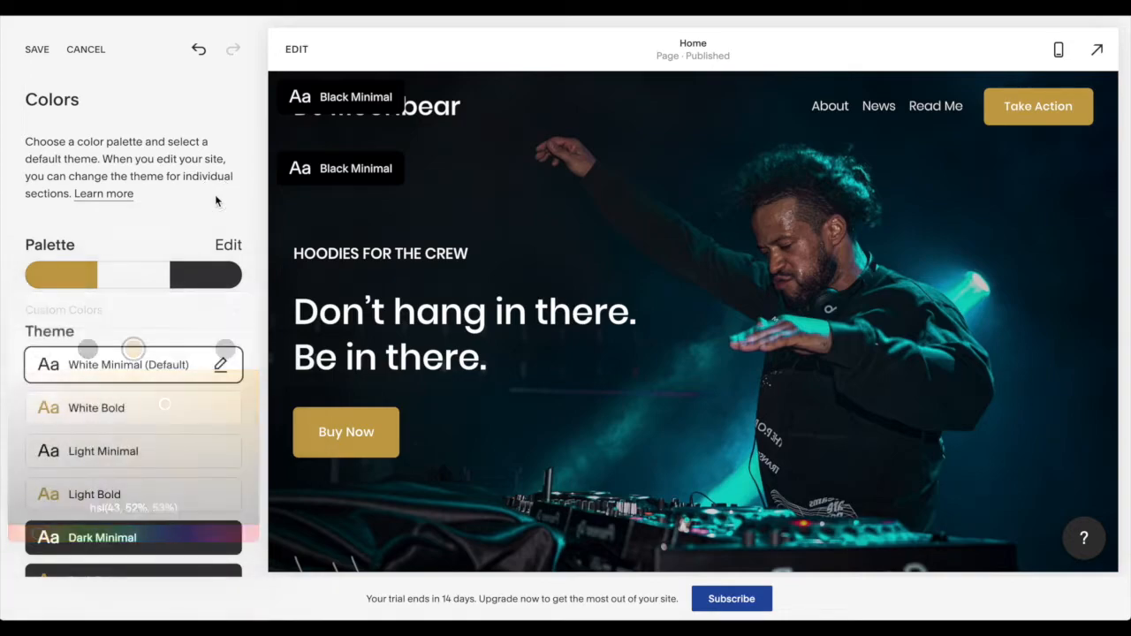
pyautogui.scroll(-3, 182, 228)
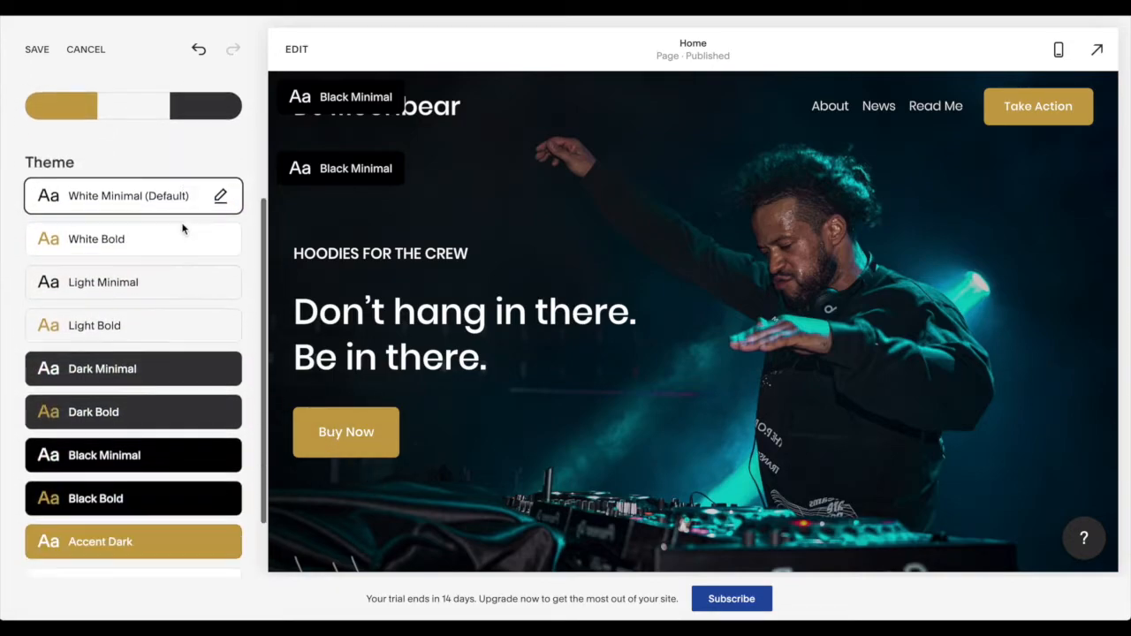
pyautogui.scroll(3, 182, 228)
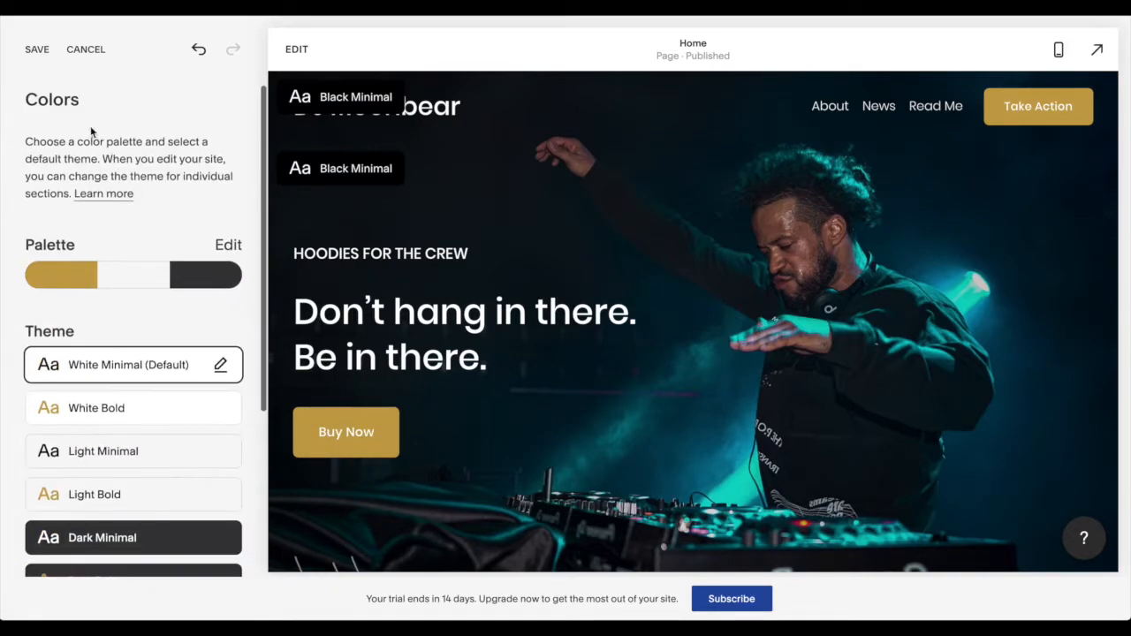
pyautogui.click(37, 52)
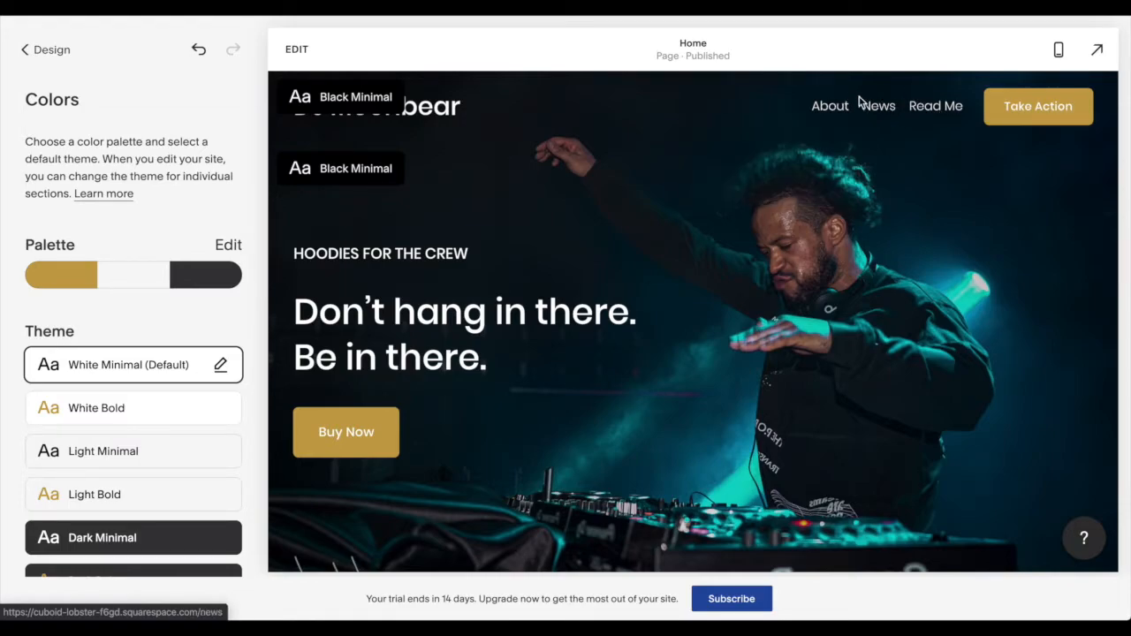
# - Move the About folder and the Read Me and News pages from the main navigation to Not Linked
pyautogui.moveTo(847, 107)
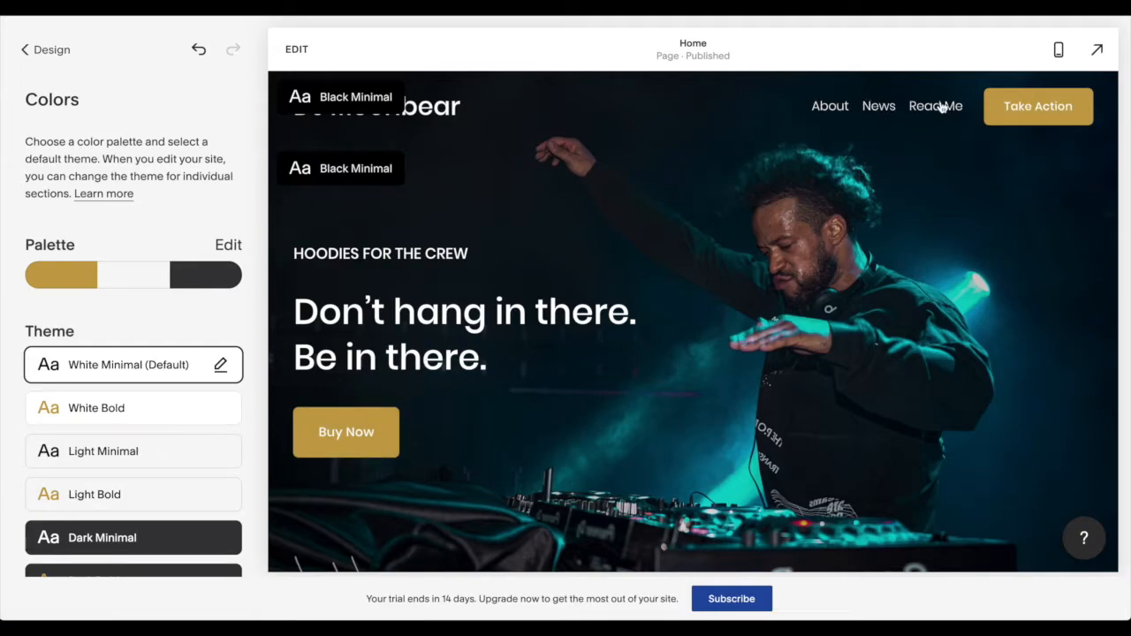
pyautogui.click(39, 51)
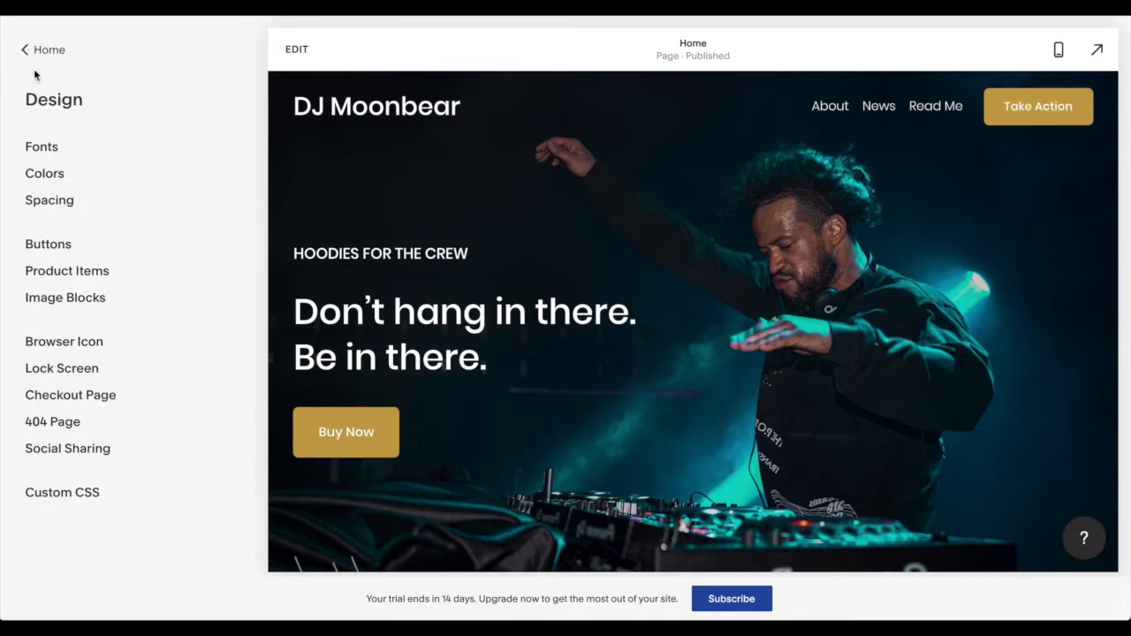
pyautogui.click(38, 53)
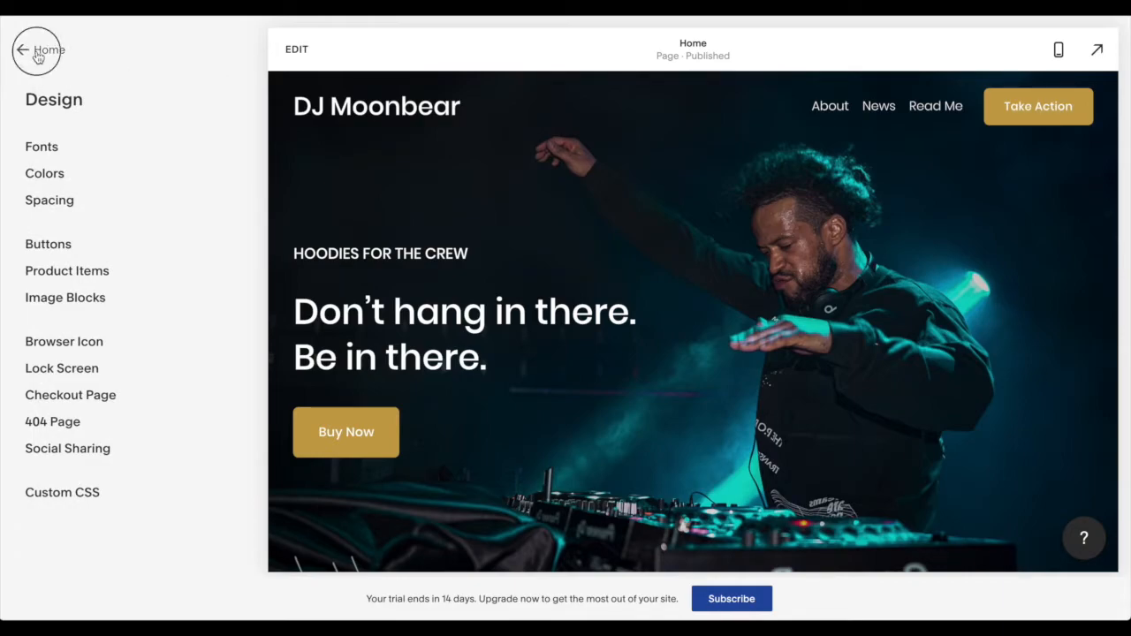
pyautogui.click(50, 152)
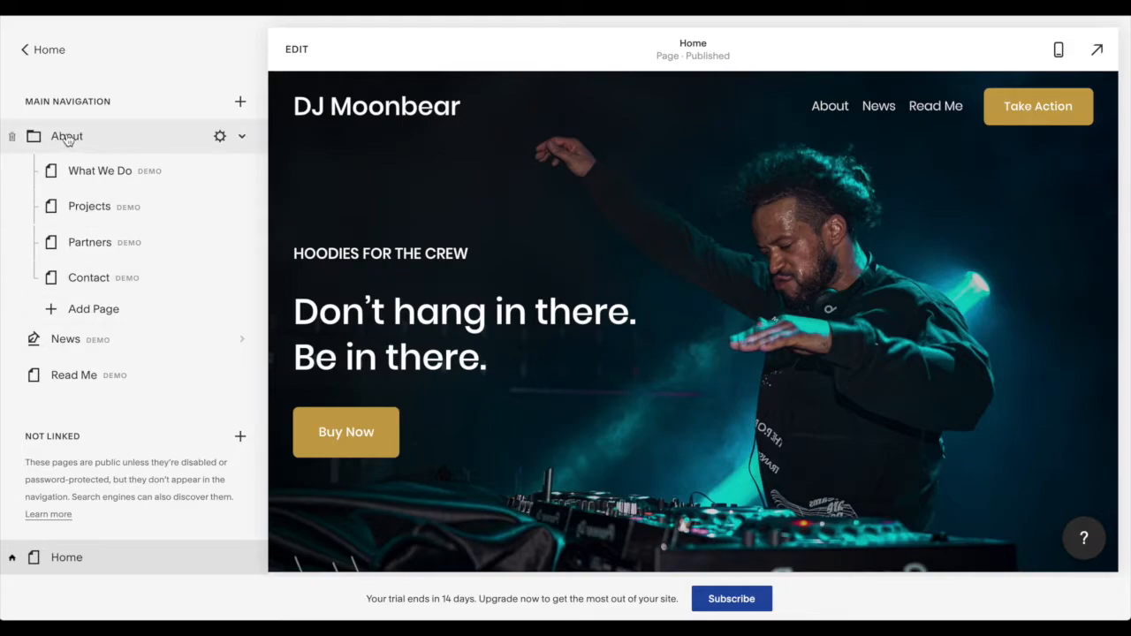
pyautogui.moveTo(66, 139); pyautogui.dragTo(139, 357)
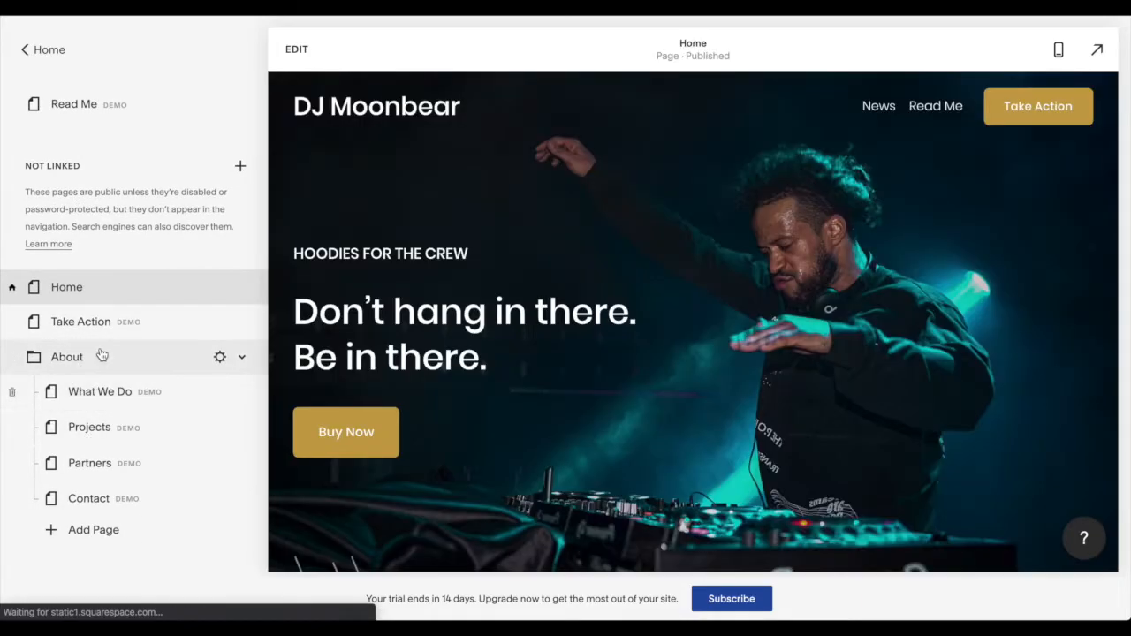
pyautogui.scroll(1, 131, 224)
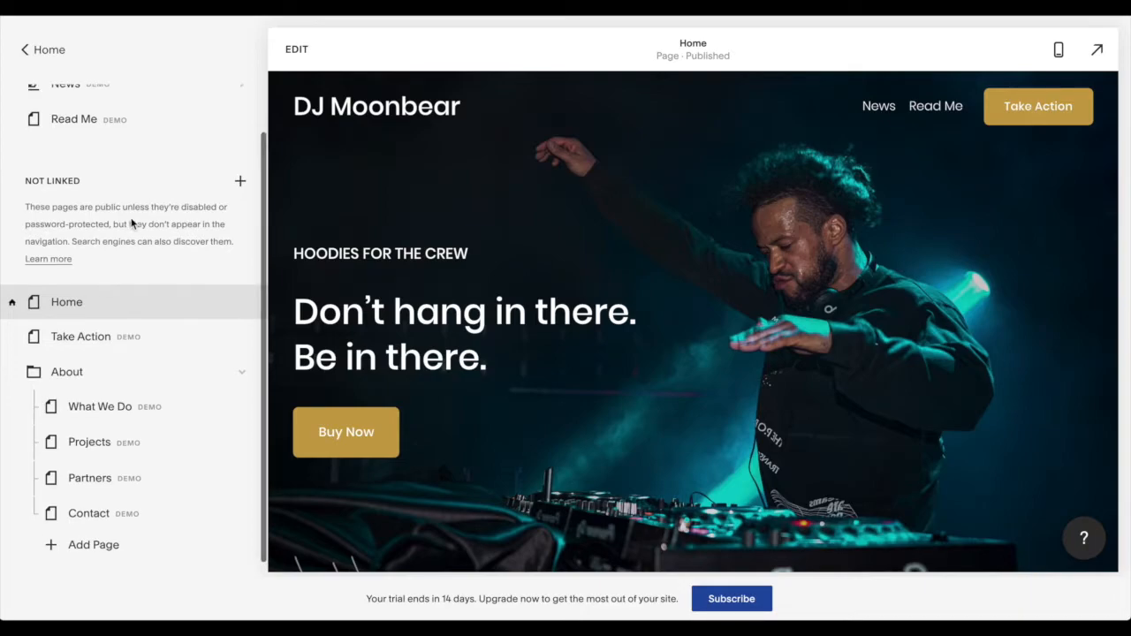
pyautogui.scroll(3, 131, 224)
pyautogui.moveTo(82, 171); pyautogui.dragTo(84, 385)
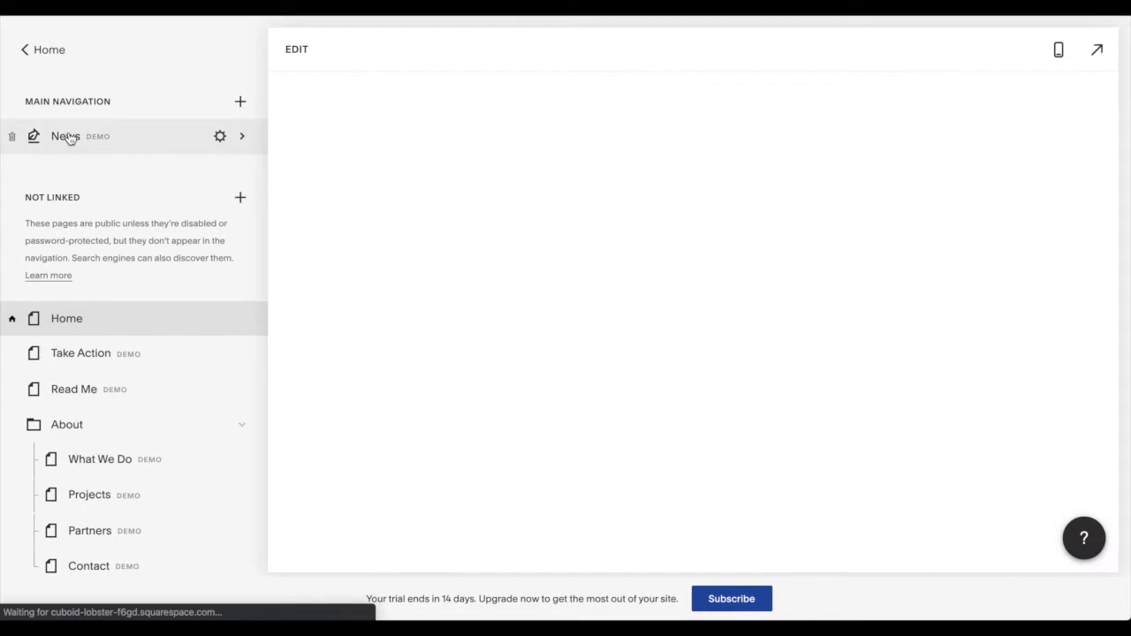
pyautogui.moveTo(71, 134); pyautogui.dragTo(87, 370)
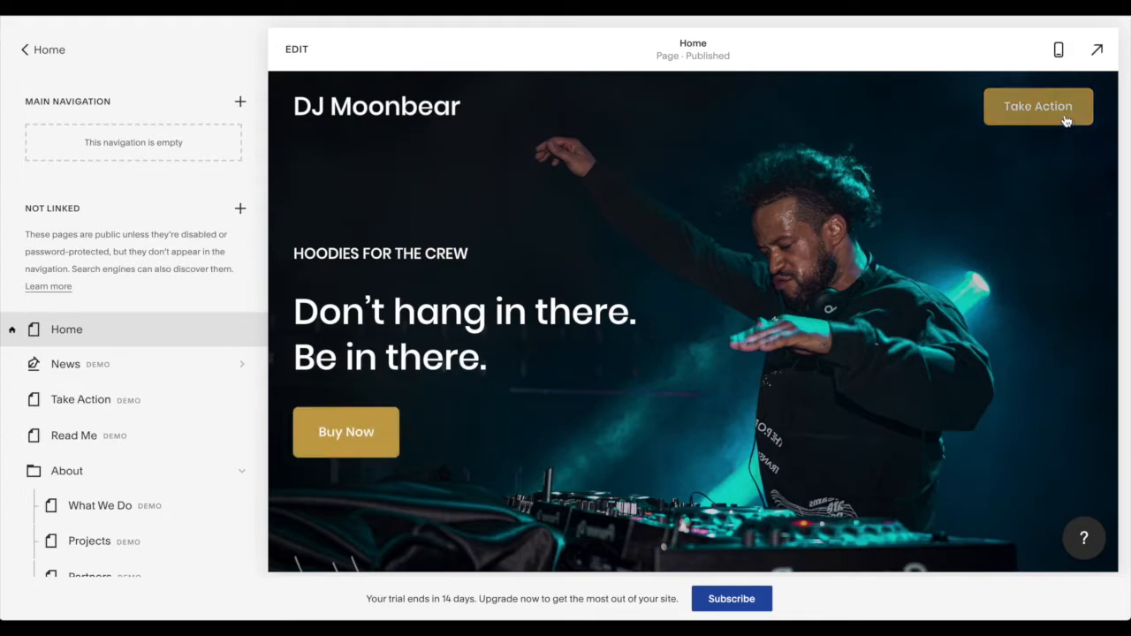
# - Open the Home page for editing and enter the site header's editing mode
pyautogui.click(39, 53)
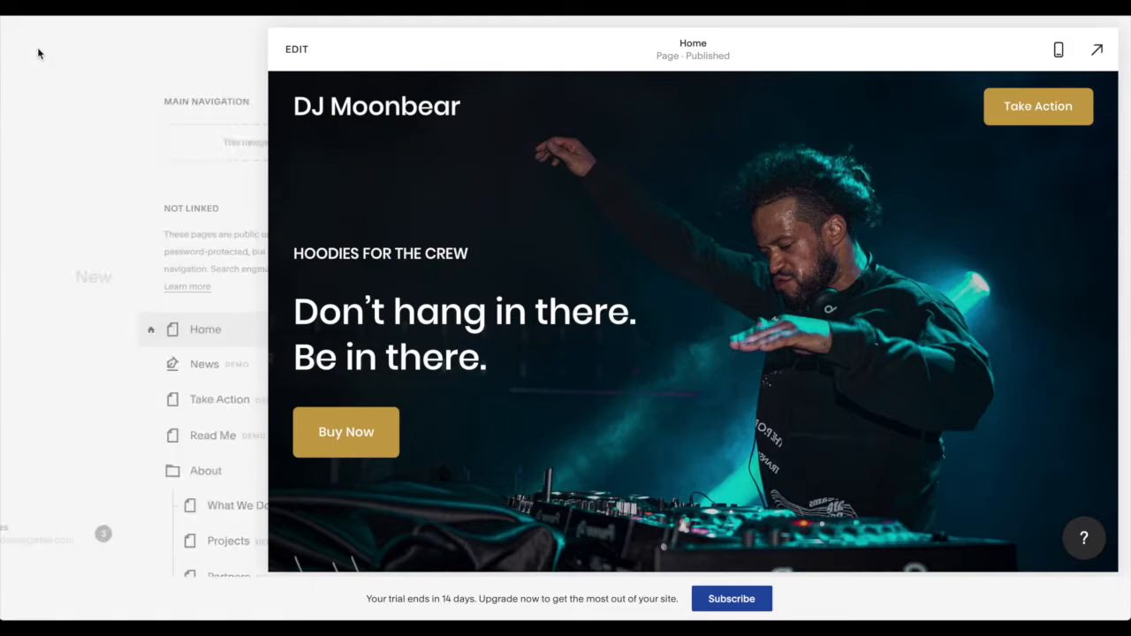
pyautogui.click(298, 50)
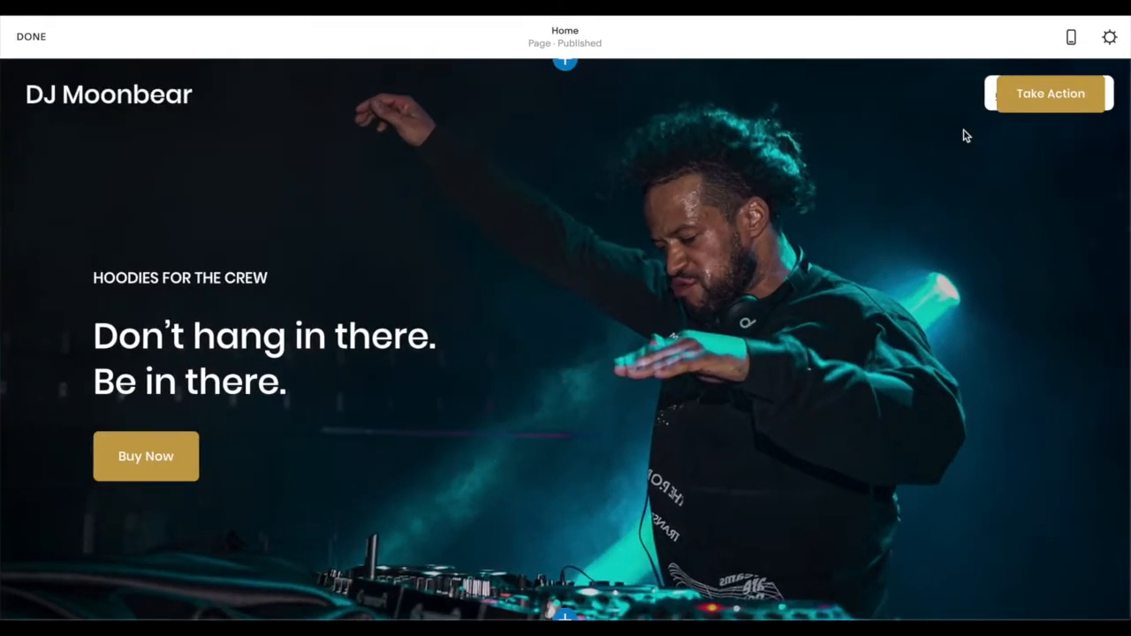
pyautogui.click(594, 100)
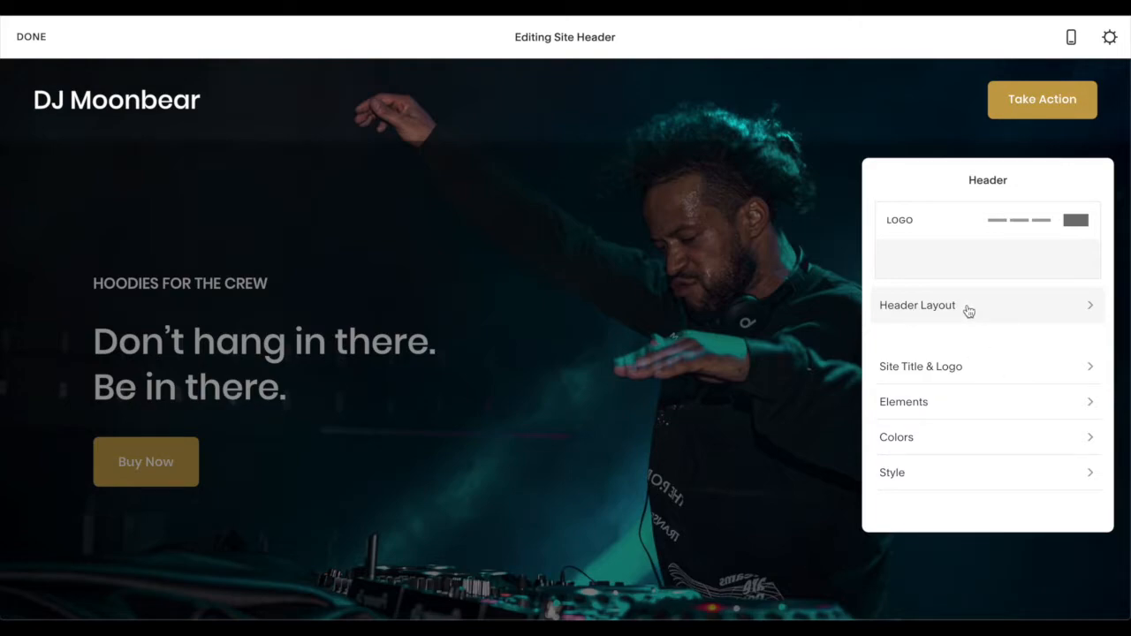
# - Examine the header's layout choices, its site title and logo settings, and its element options
pyautogui.click(967, 310)
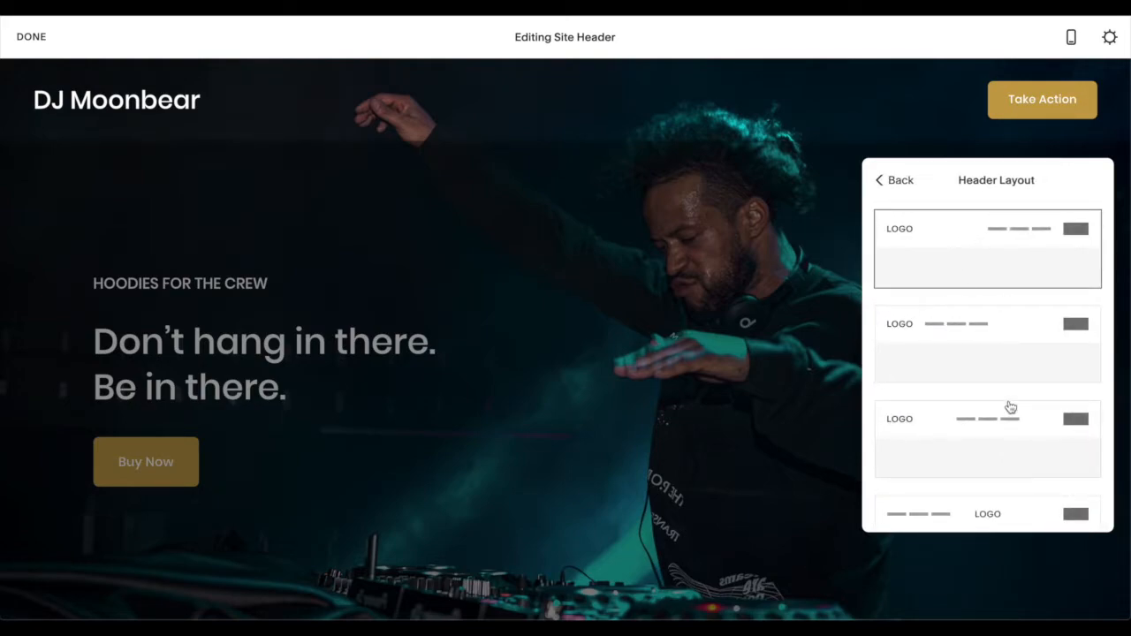
pyautogui.scroll(-2, 1009, 405)
pyautogui.scroll(2, 1008, 404)
pyautogui.click(891, 180)
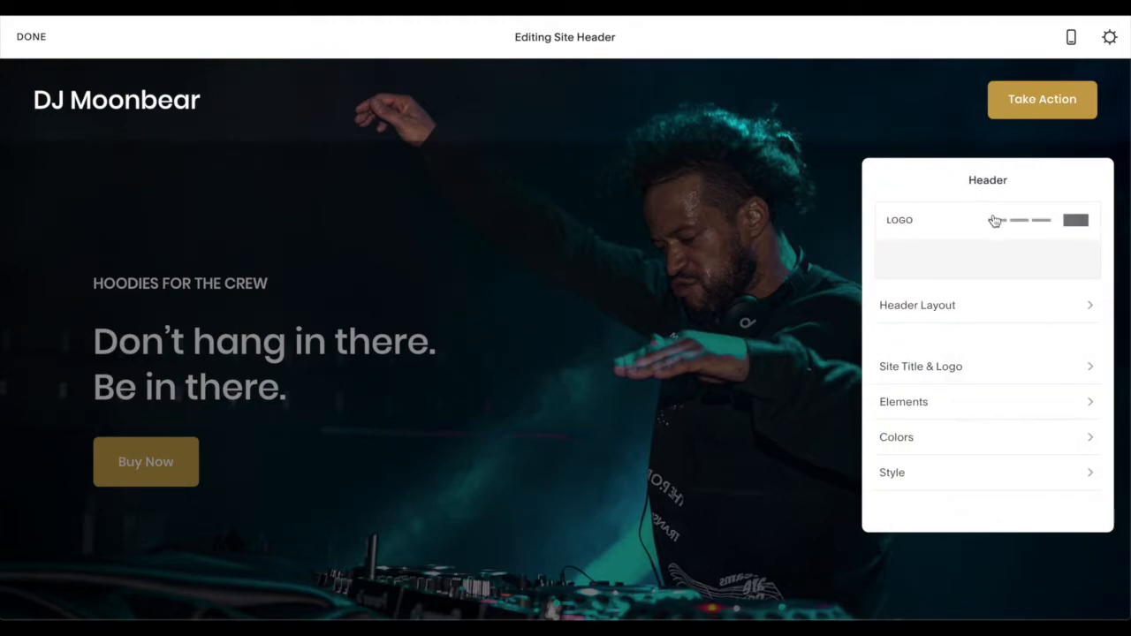
pyautogui.click(967, 364)
pyautogui.click(902, 181)
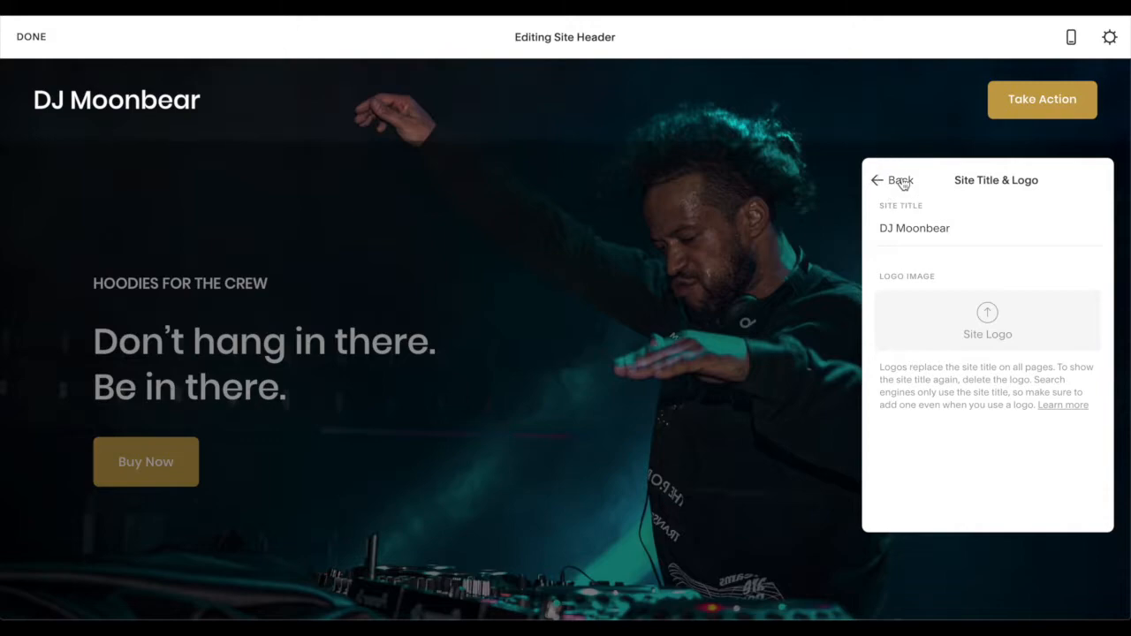
pyautogui.click(947, 405)
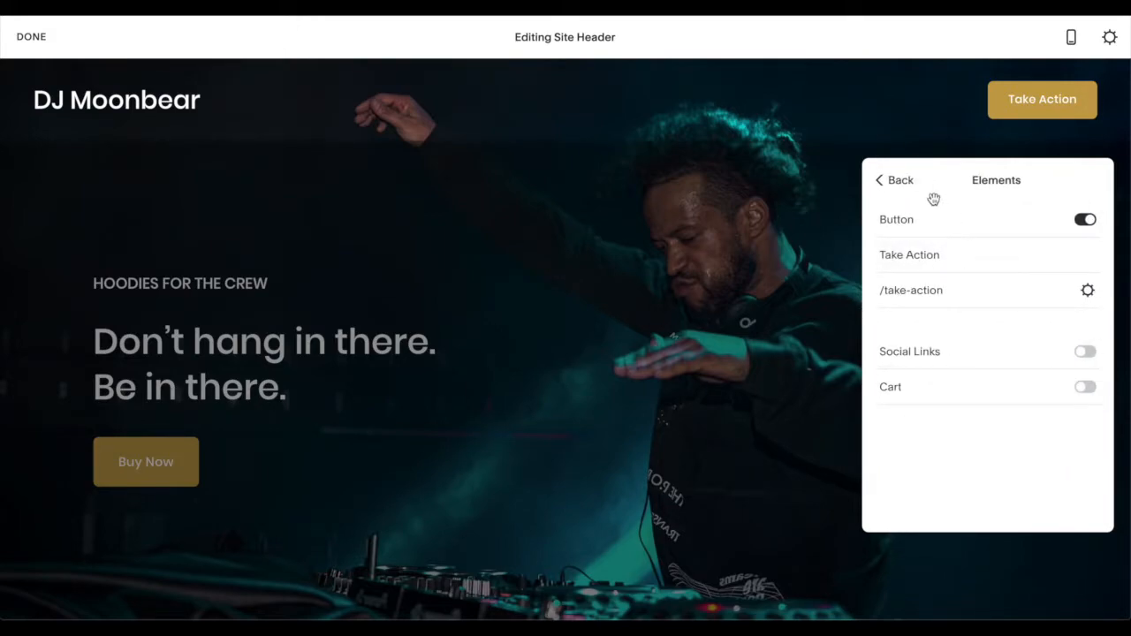
pyautogui.click(900, 182)
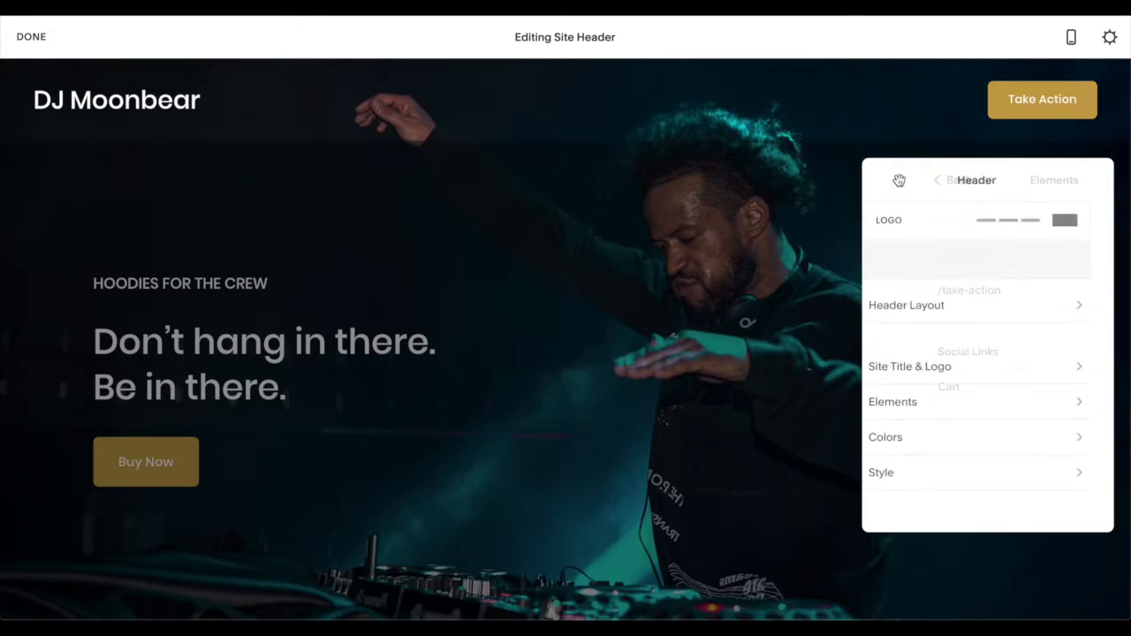
# - Change the header button's text to "Buy Now" in the header elements
pyautogui.click(920, 407)
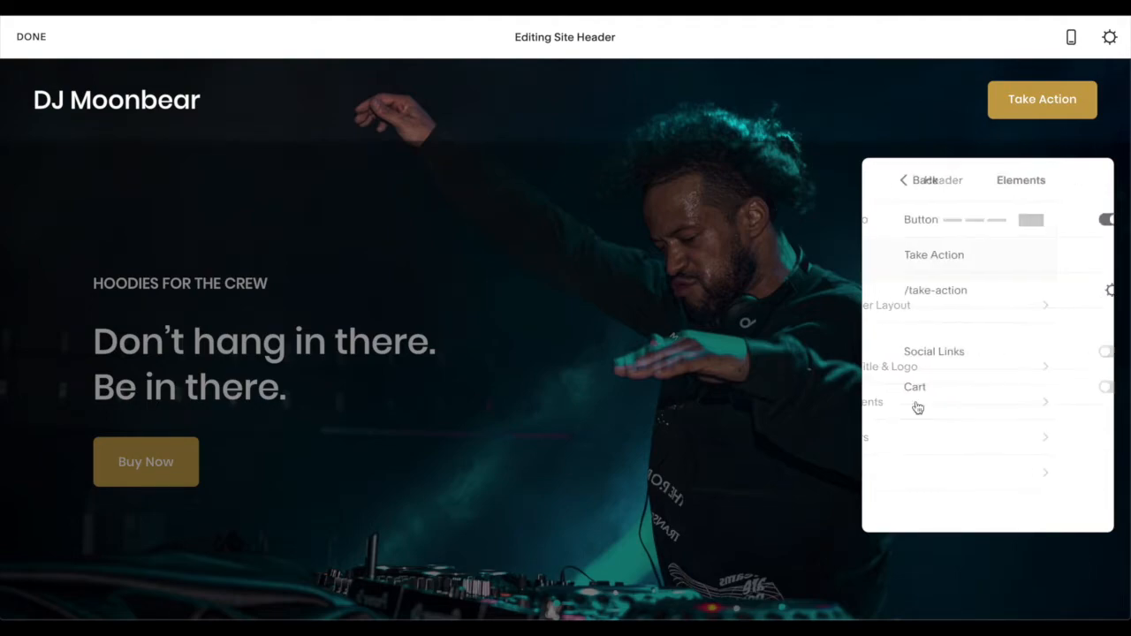
pyautogui.click(933, 257)
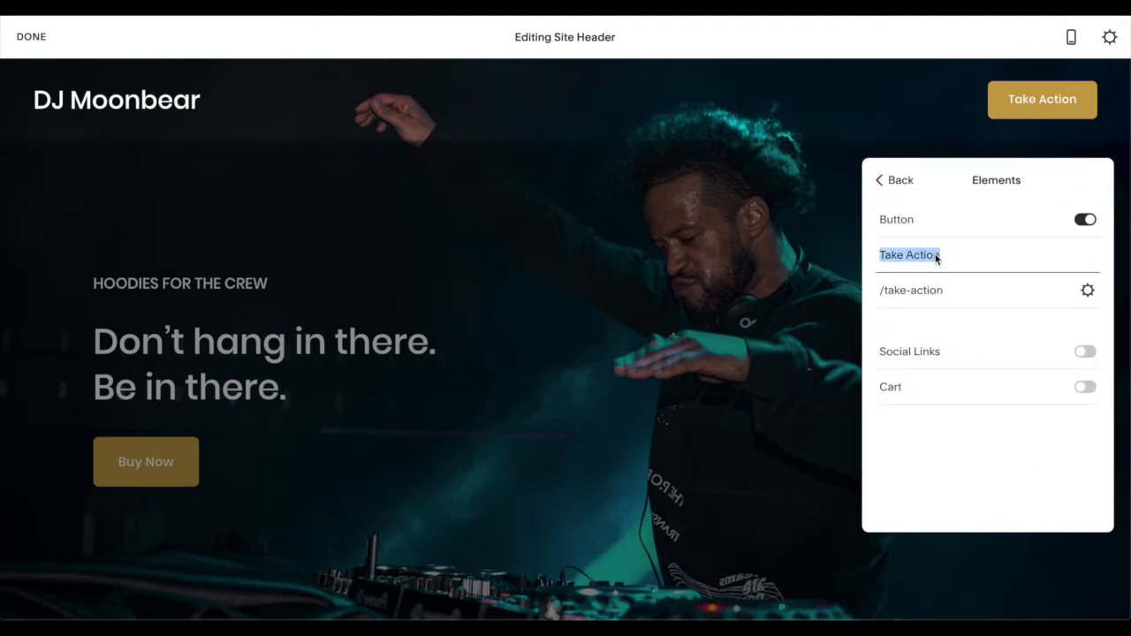
pyautogui.press('BackSpace')
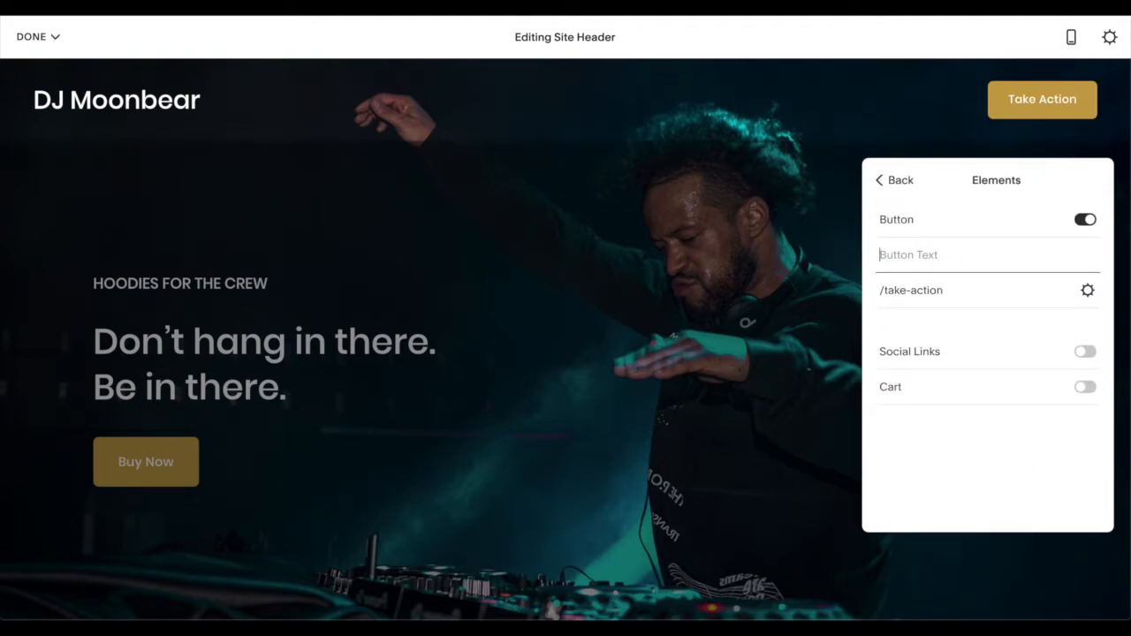
pyautogui.write('Buy Now')
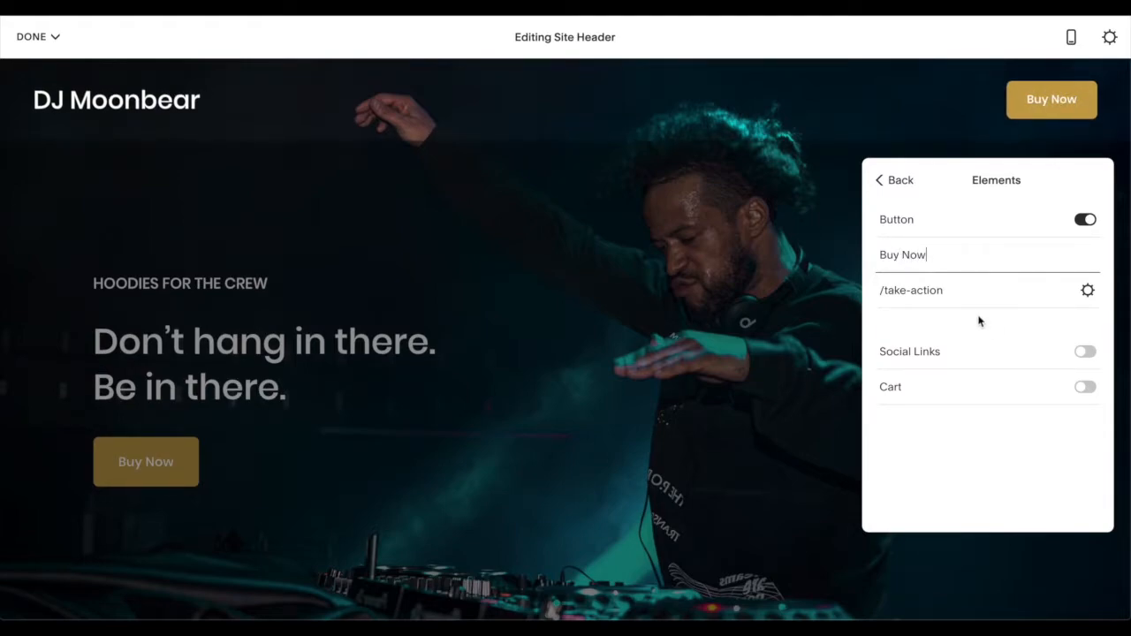
# - Set the header button's link to /shop
pyautogui.doubleClick(950, 293)
pyautogui.press('Right')
pyautogui.press('BackSpace')
pyautogui.press('BackSpace')
pyautogui.press('BackSpace')
pyautogui.press('BackSpace')
pyautogui.press('BackSpace')
pyautogui.press('BackSpace')
pyautogui.press('BackSpace')
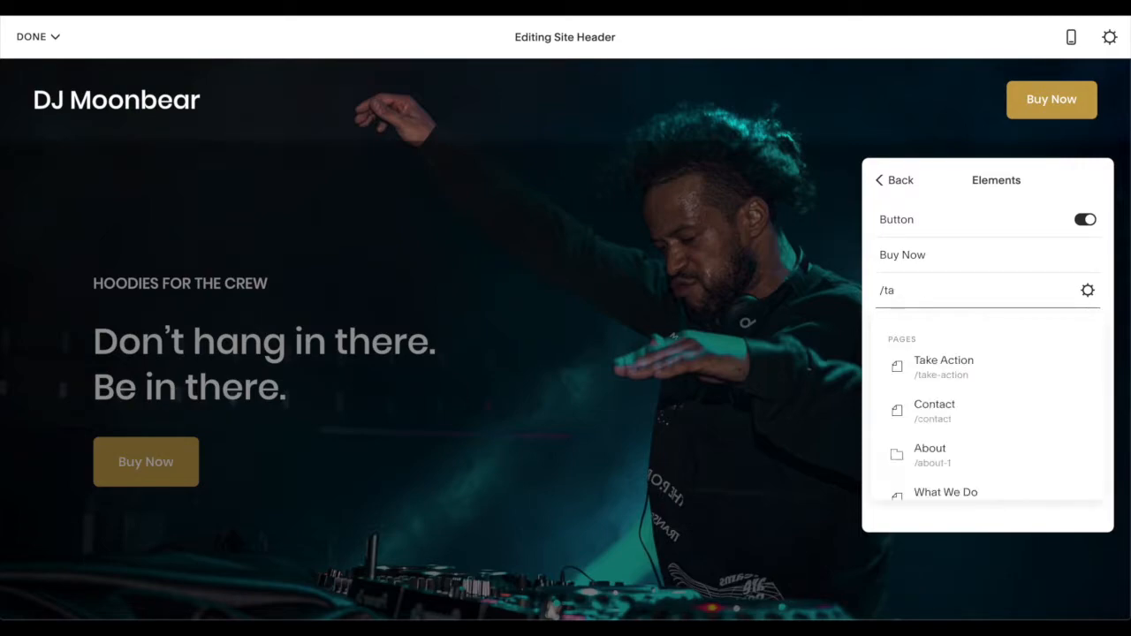
pyautogui.write('shop')
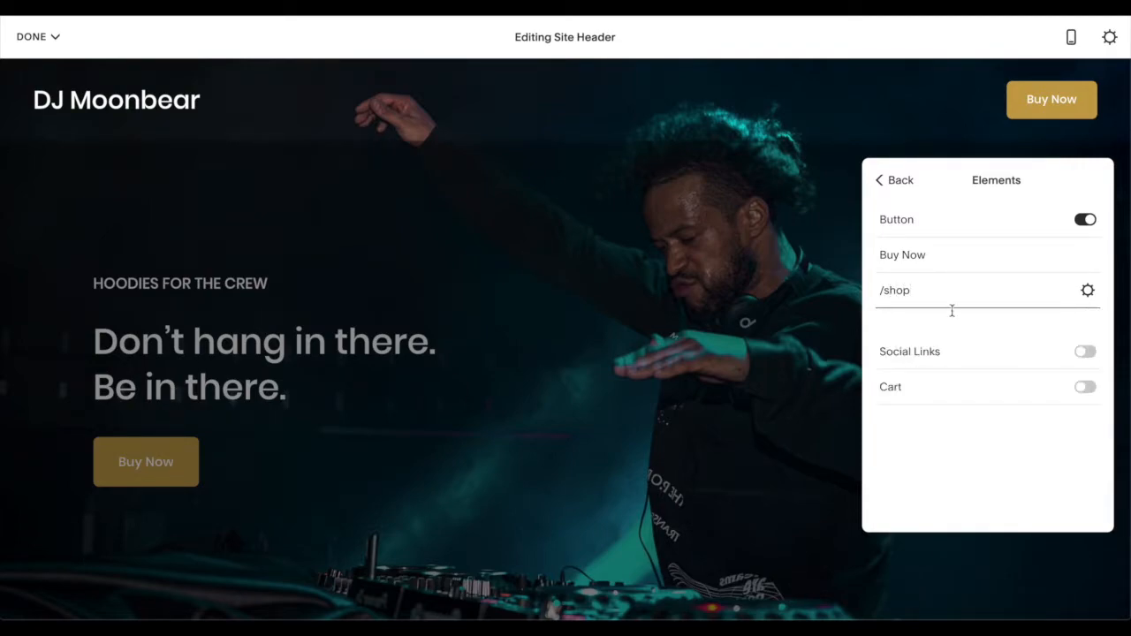
# - Finish editing the header and save the Home page
pyautogui.click(808, 503)
pyautogui.click(34, 37)
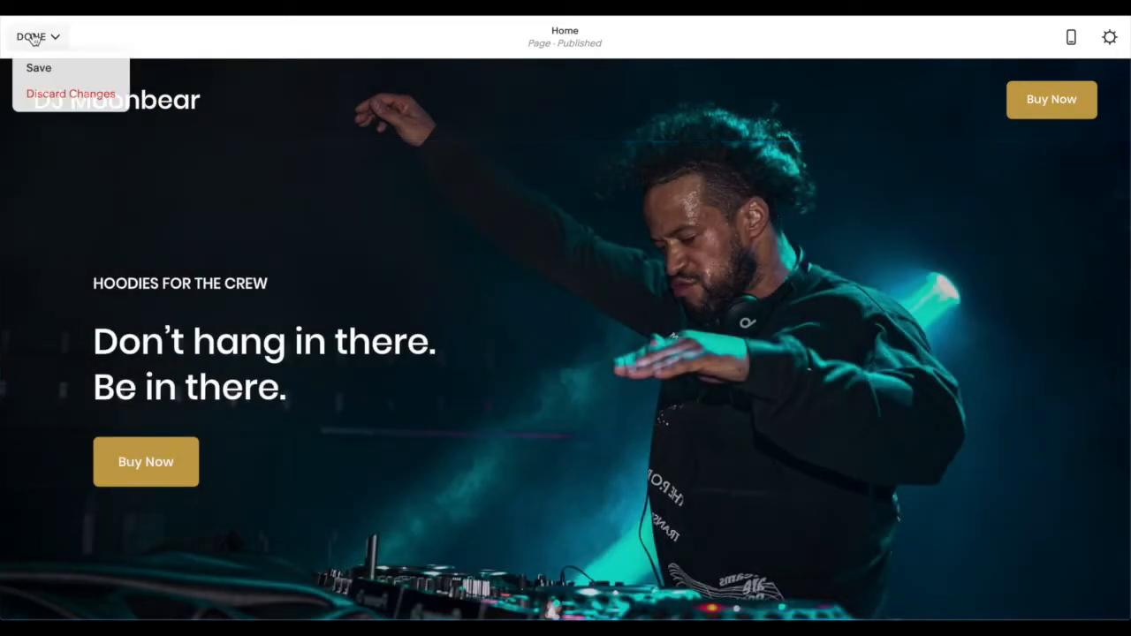
pyautogui.click(39, 69)
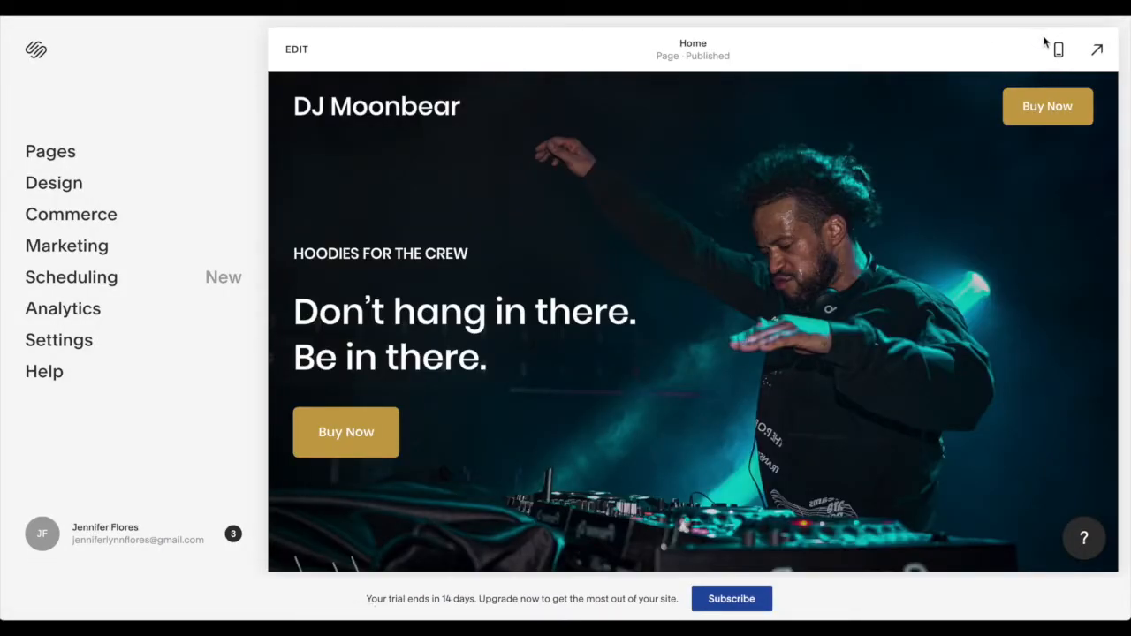
# - Preview the Home page in the mobile view and return to the desktop view
pyautogui.click(1059, 49)
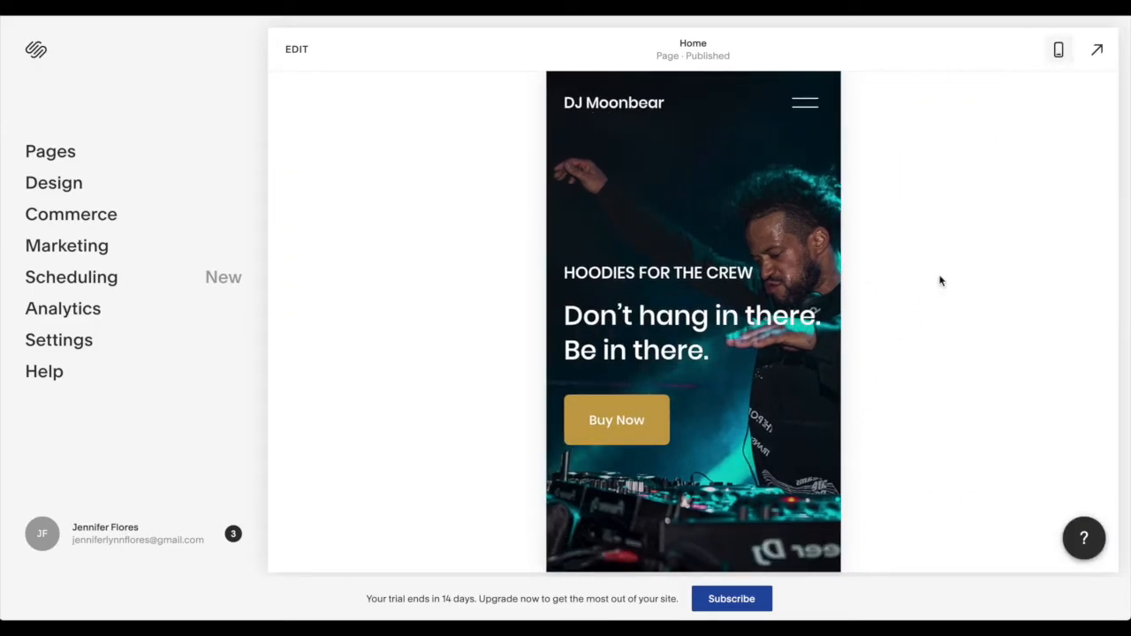
pyautogui.click(1058, 50)
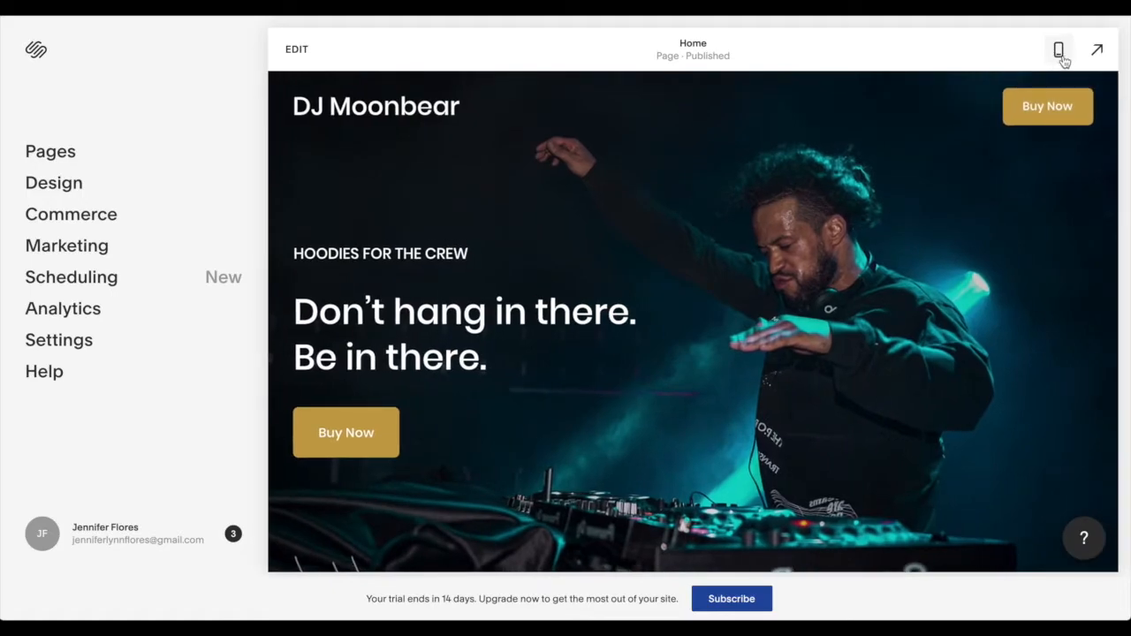
pyautogui.click(1061, 52)
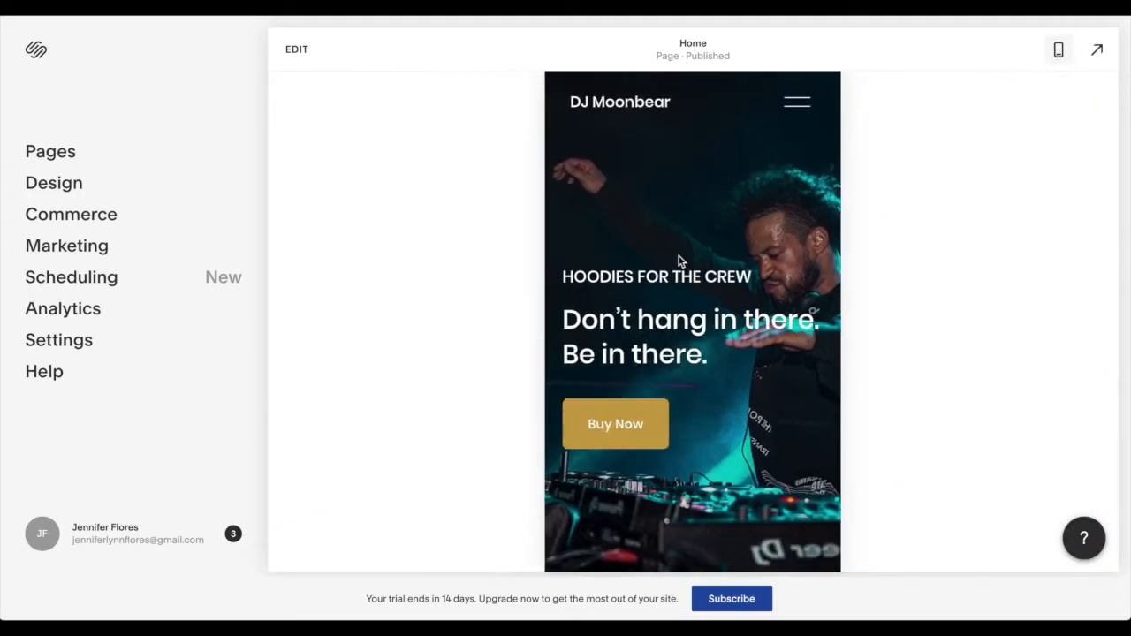
pyautogui.click(1058, 50)
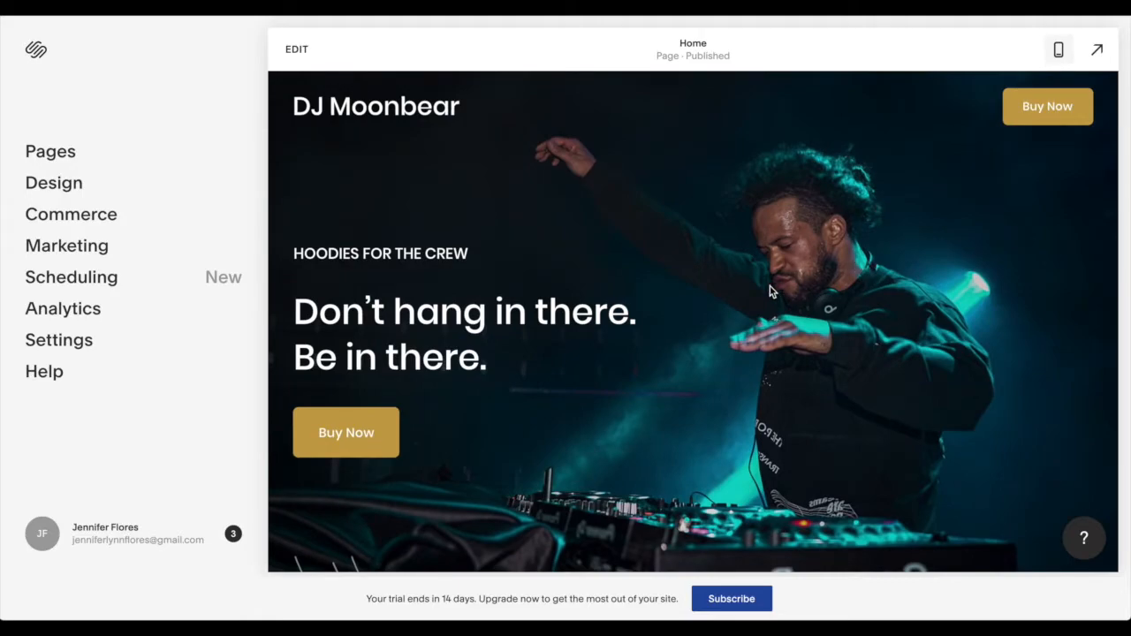
# - Open the Home page for editing at the text section just below the hero
pyautogui.scroll(-4, 770, 290)
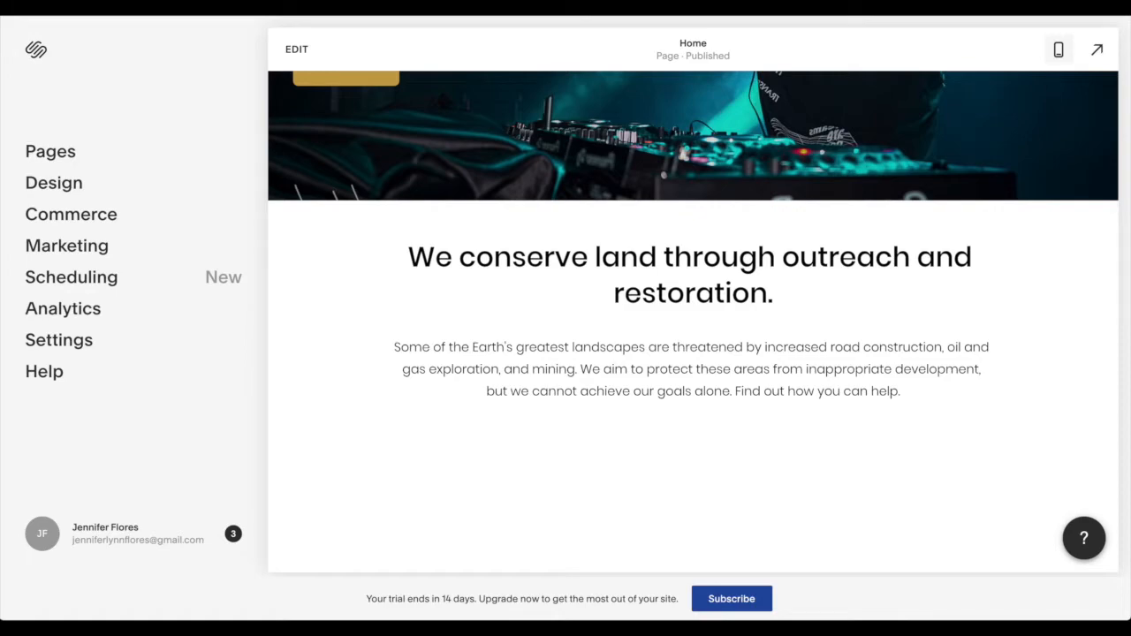
pyautogui.doubleClick(669, 266)
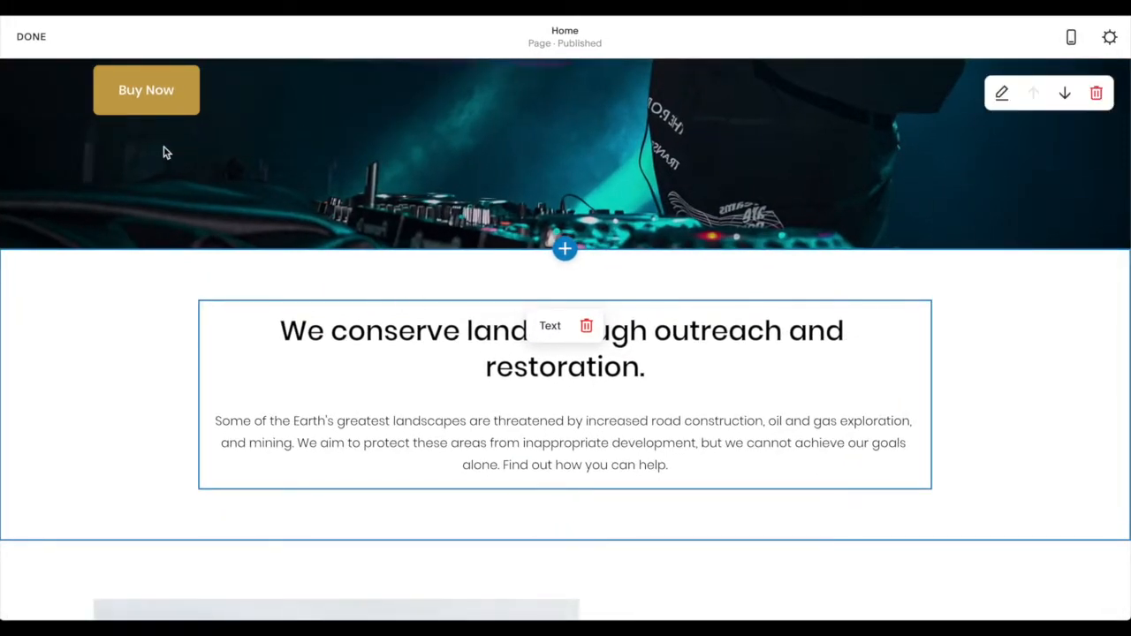
pyautogui.click(31, 37)
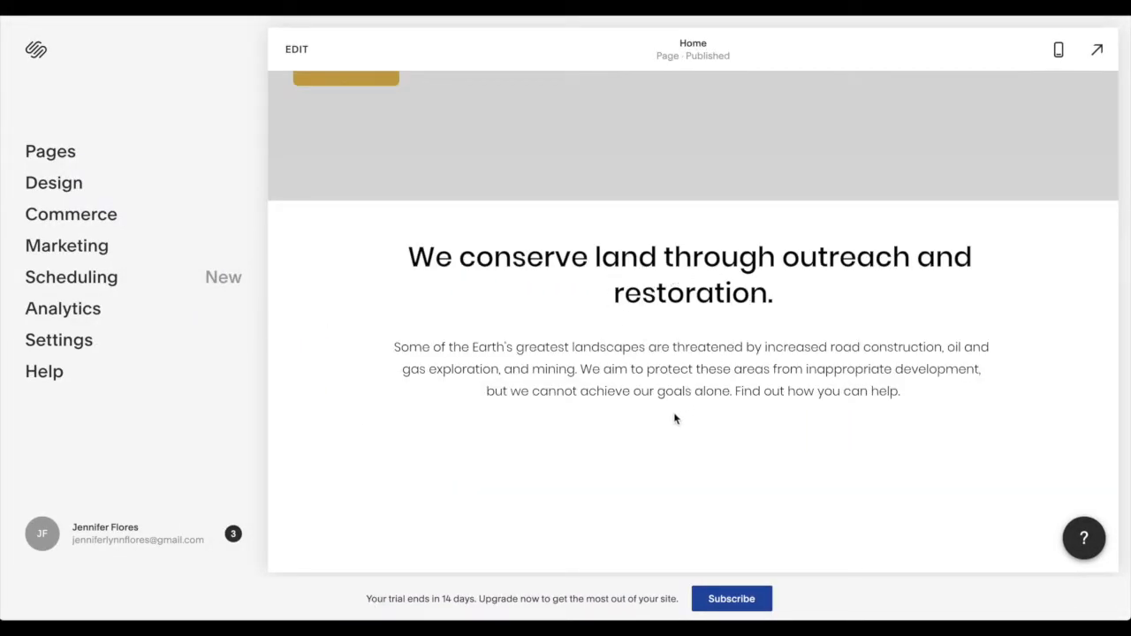
pyautogui.click(679, 288)
pyautogui.click(654, 258)
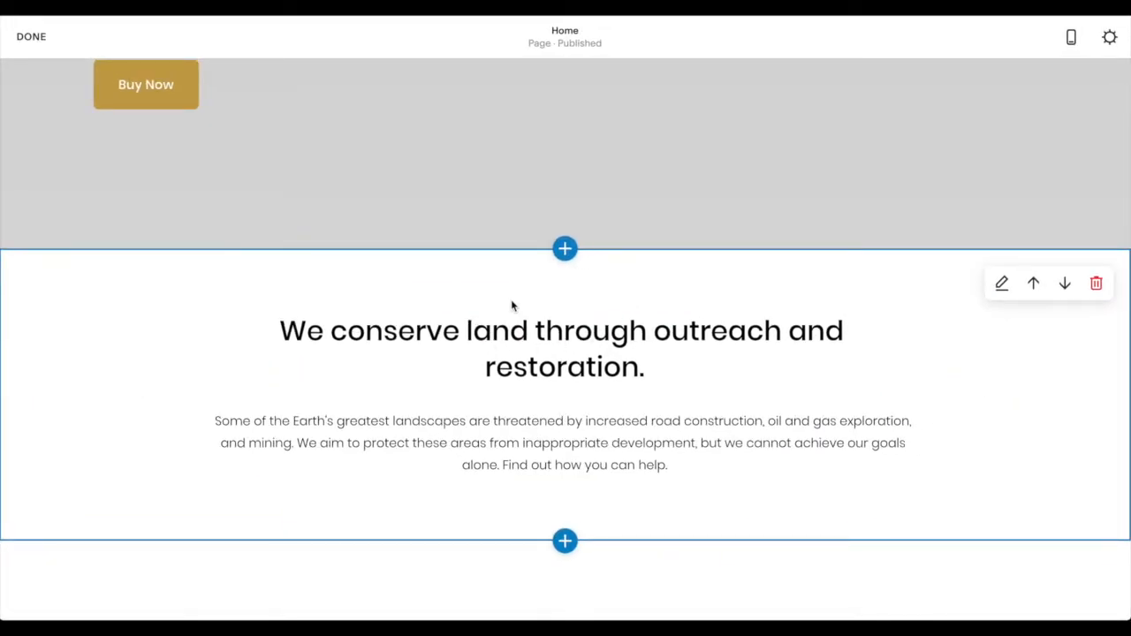
# - Replace the heading of the section below the hero with "Get vibey. Get Moonbear."
pyautogui.click(474, 331)
pyautogui.doubleClick(477, 330)
pyautogui.click(640, 371)
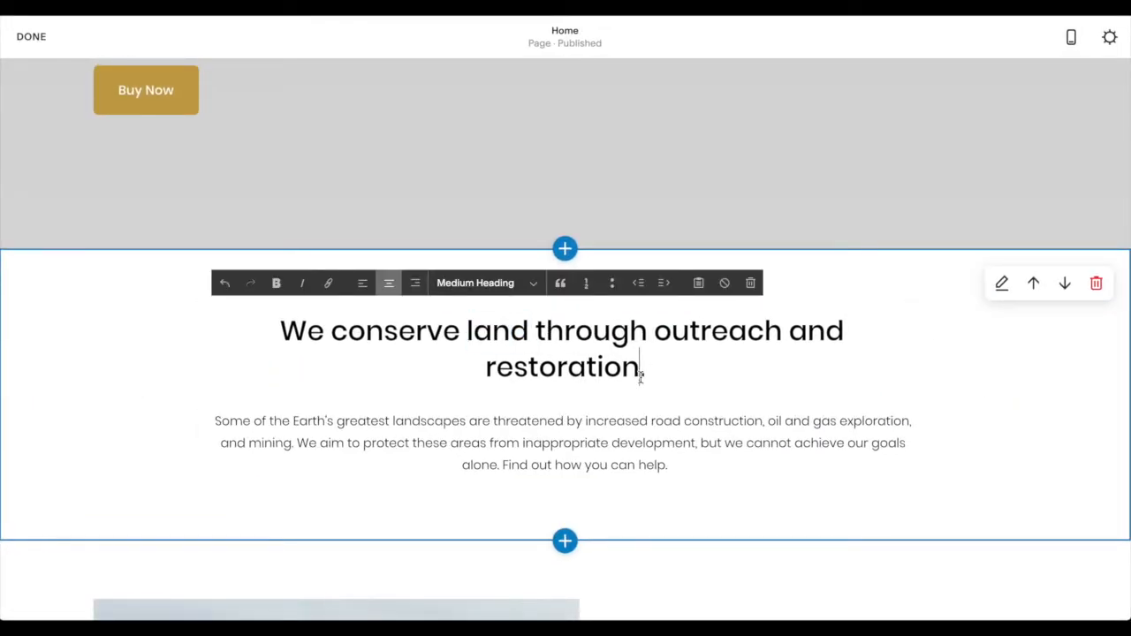
pyautogui.moveTo(644, 375); pyautogui.dragTo(290, 329)
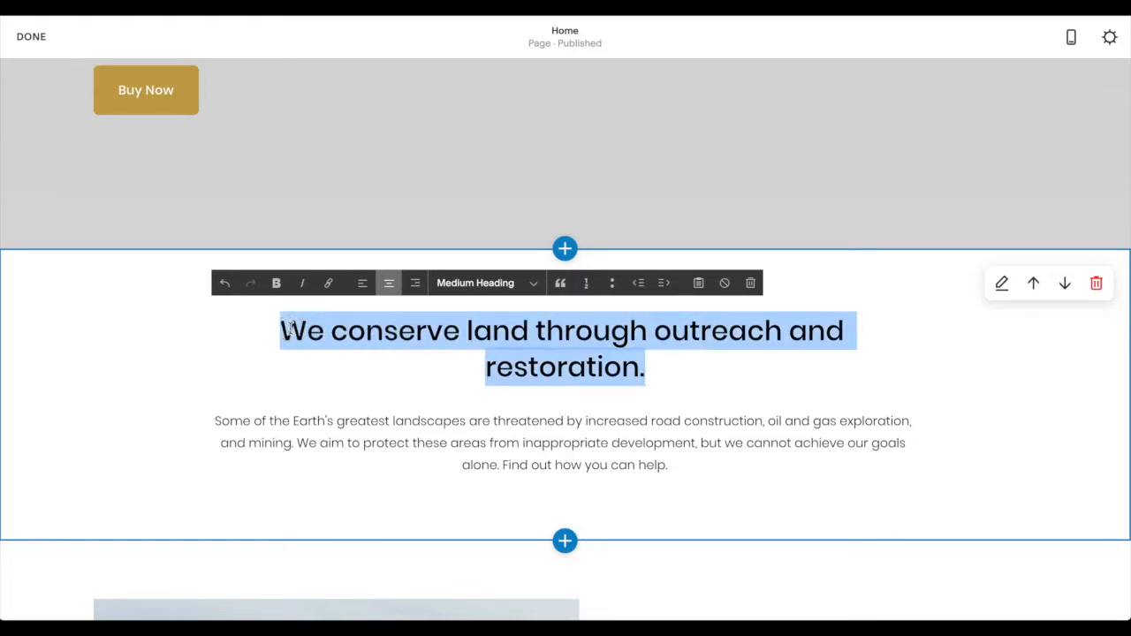
pyautogui.write('Get vib')
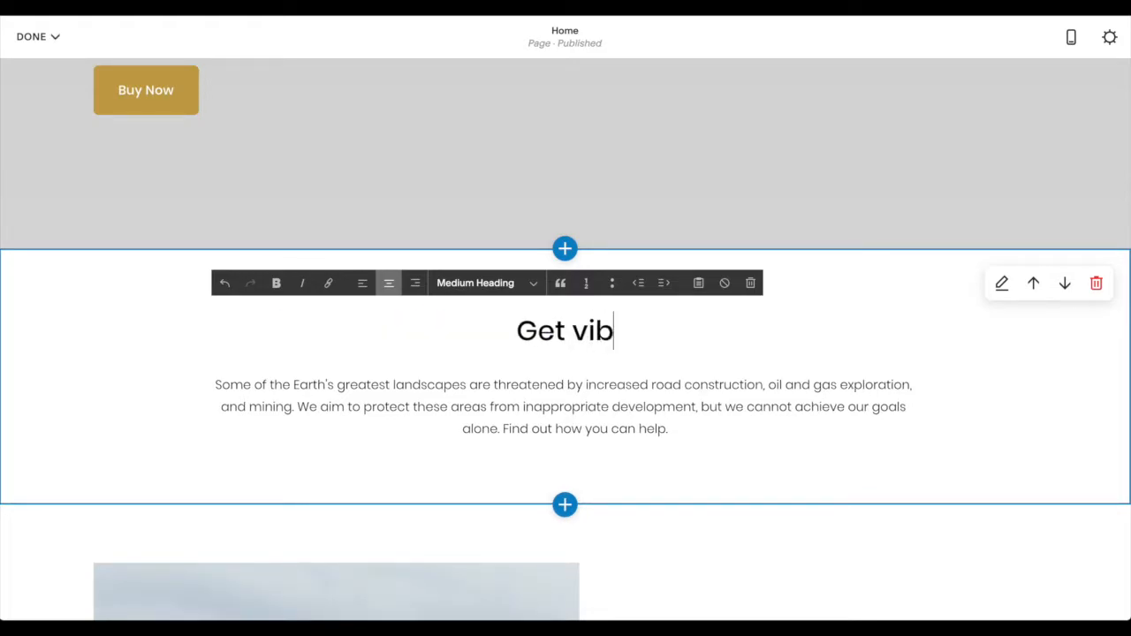
pyautogui.write('ey. Get ')
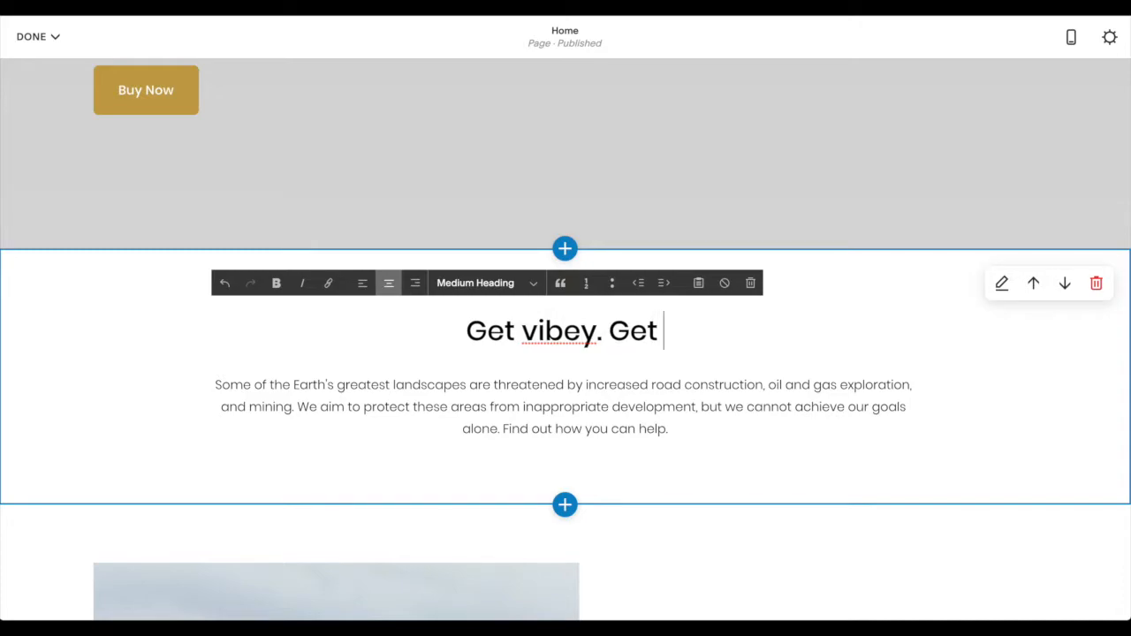
pyautogui.write('Moonbear.')
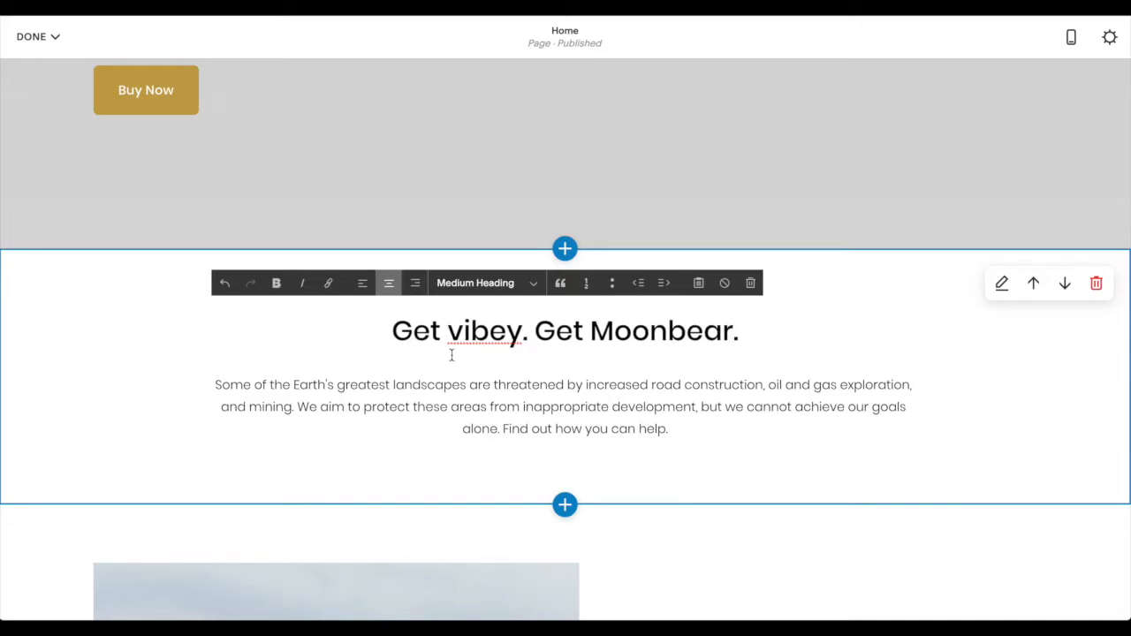
# - Replace the paragraph below the heading with "DJ Moonbear is the most radical influencer from Tucson, Arizona. He's got beats. He's got style. He's got it all."
pyautogui.click(653, 406)
pyautogui.moveTo(669, 428); pyautogui.dragTo(199, 397)
pyautogui.press('BackSpace')
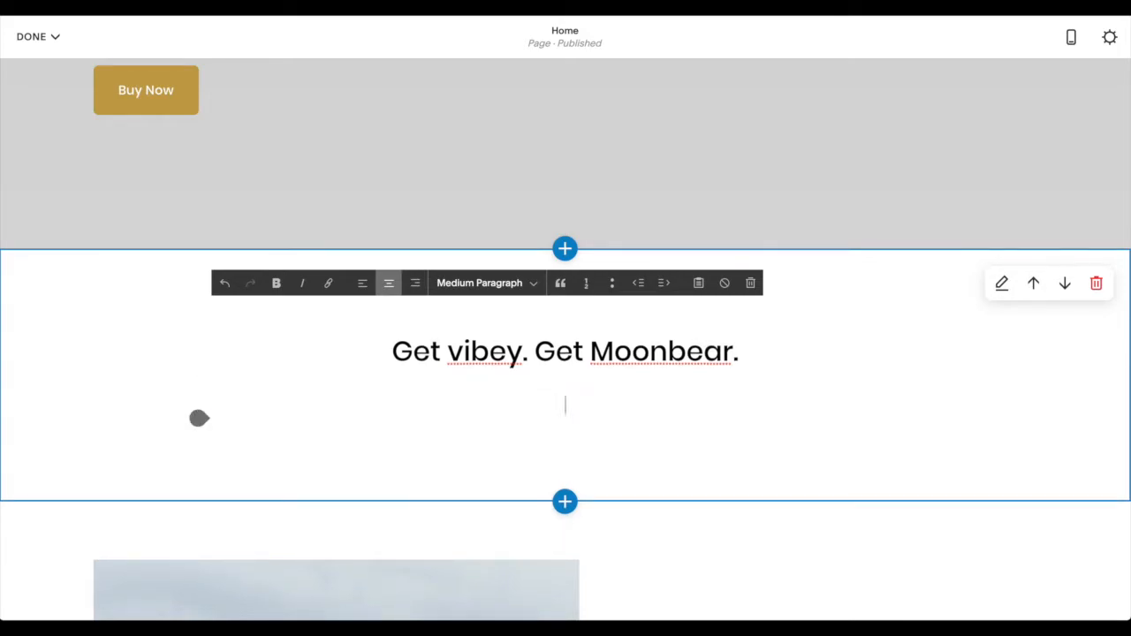
pyautogui.write('DJ Moonbear is the most radical influencer from Tu')
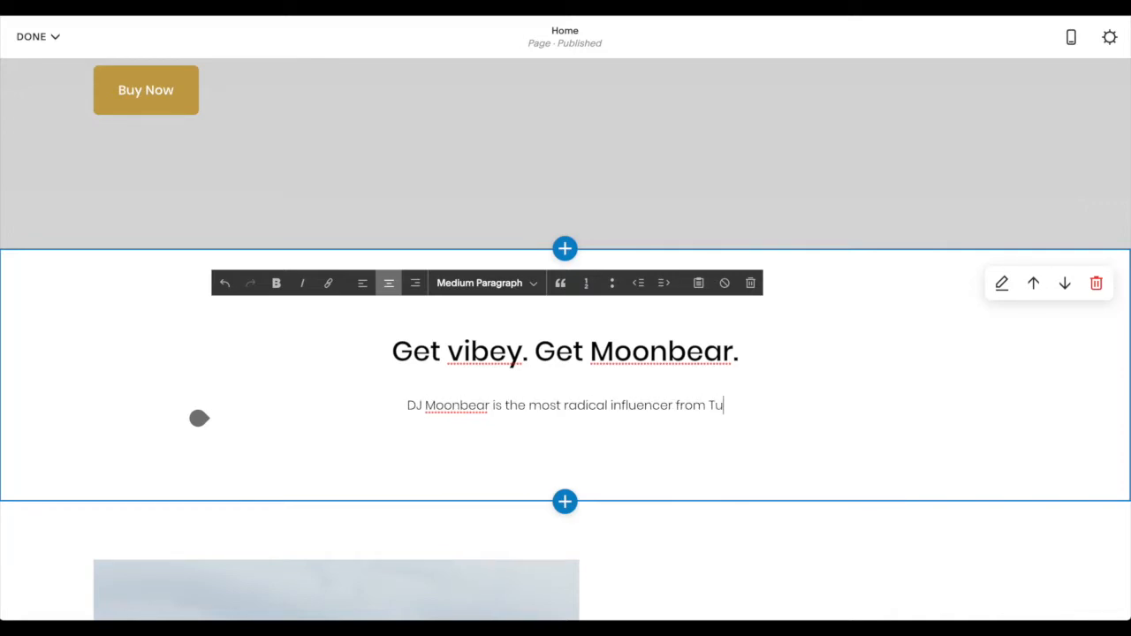
pyautogui.write('cson, A')
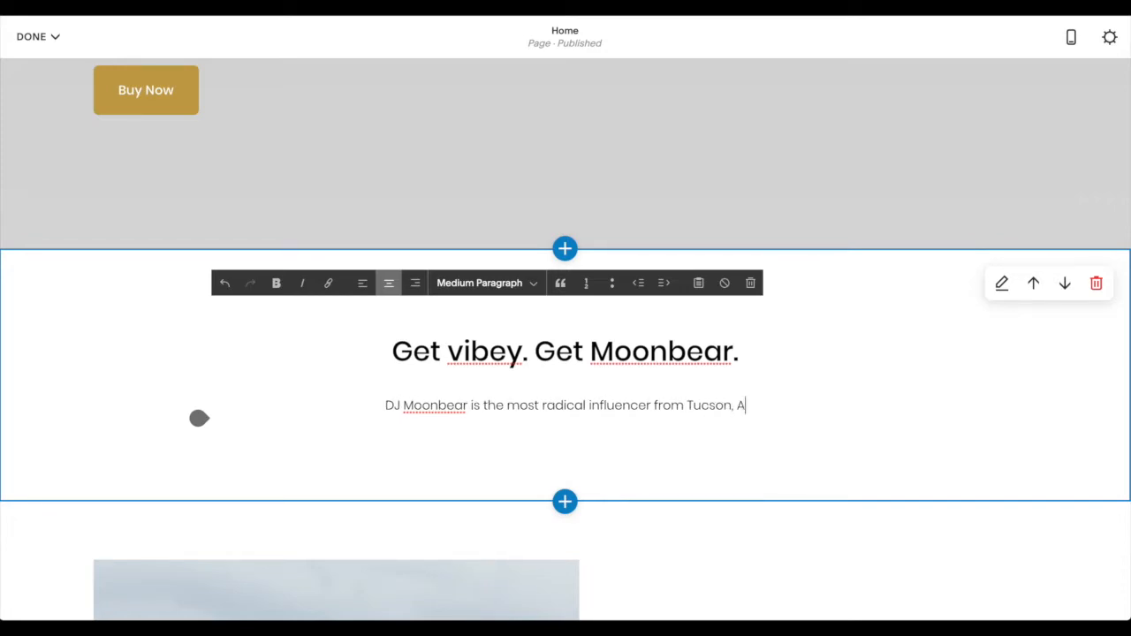
pyautogui.write('rizona. ')
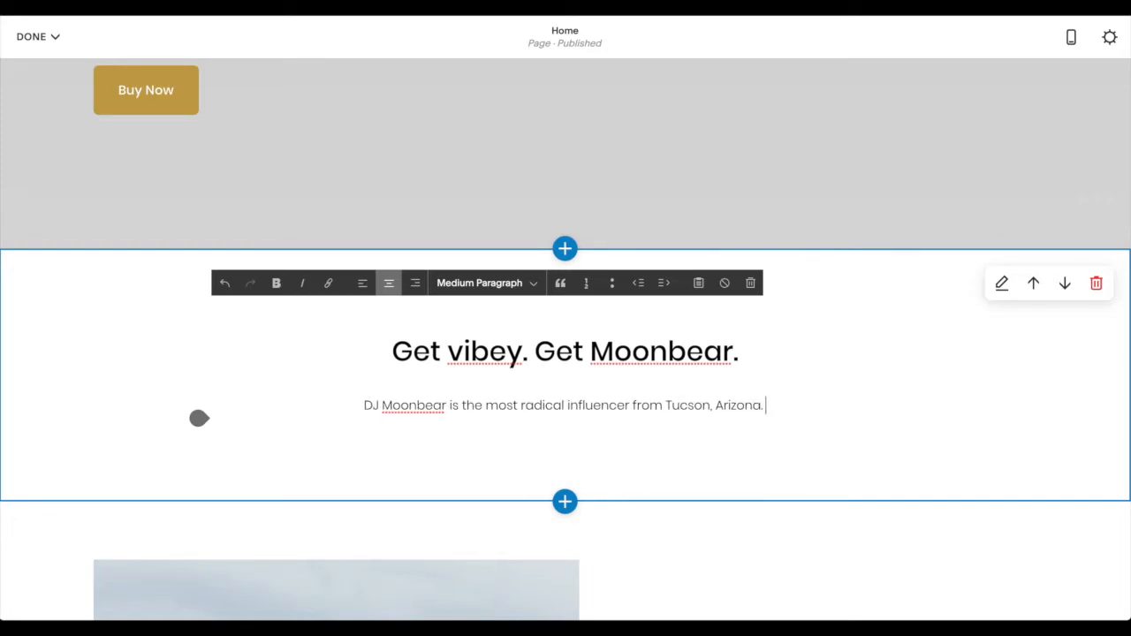
pyautogui.write("He's got ")
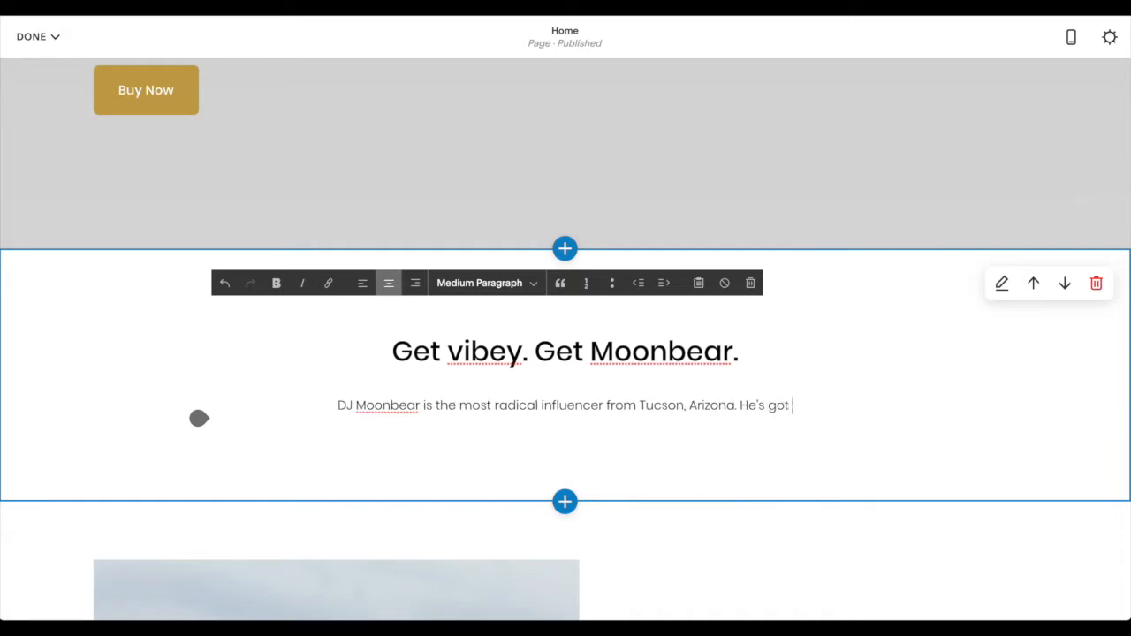
pyautogui.write("beats. He's g")
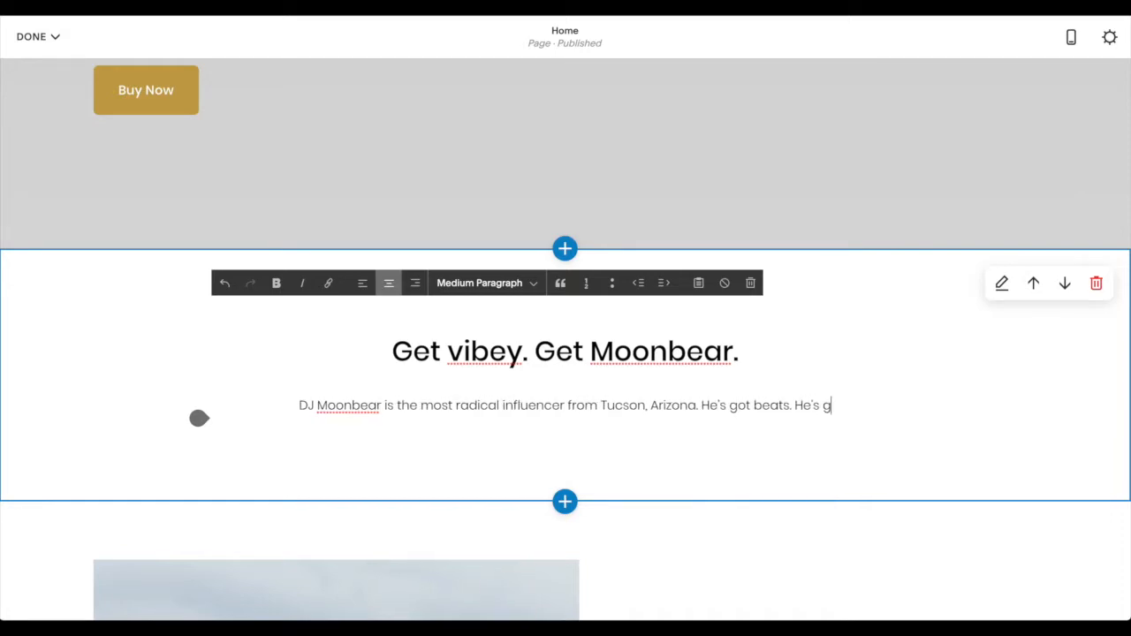
pyautogui.write('ot style')
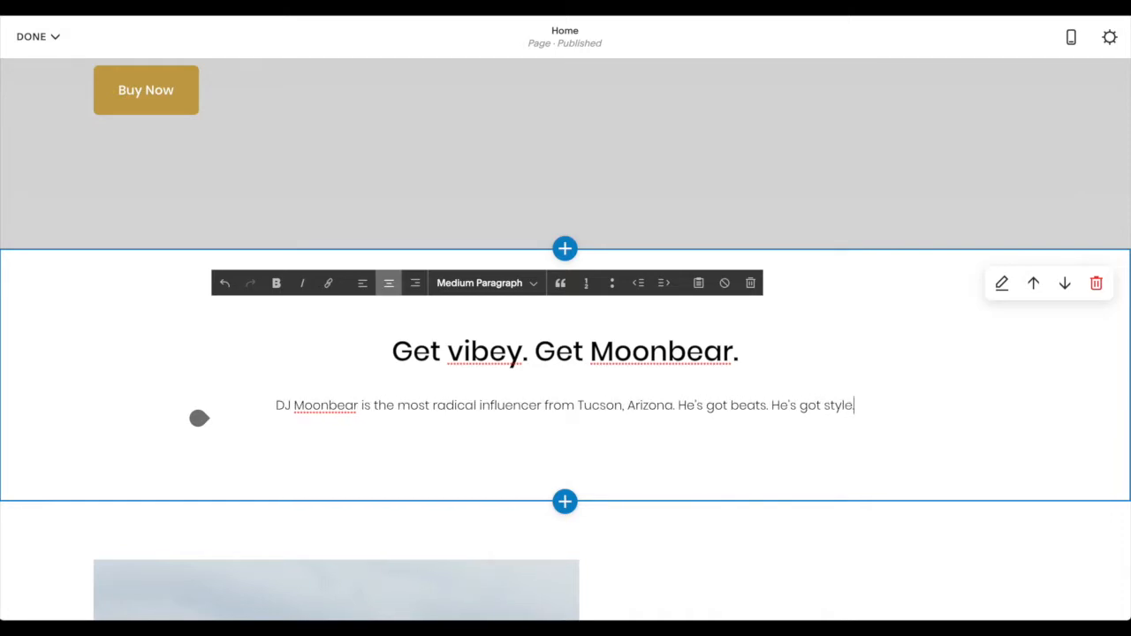
pyautogui.write(". He's got it")
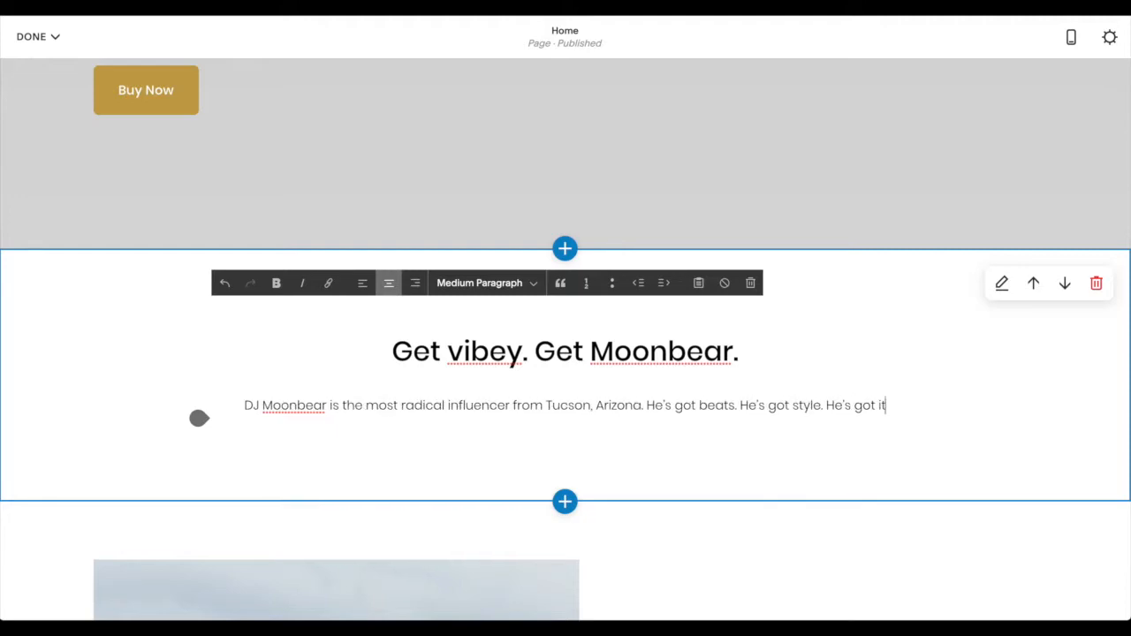
pyautogui.write(' all.')
# - Add a second line to the paragraph reading "And now you can wear his official DJ swag."
pyautogui.press('Return')
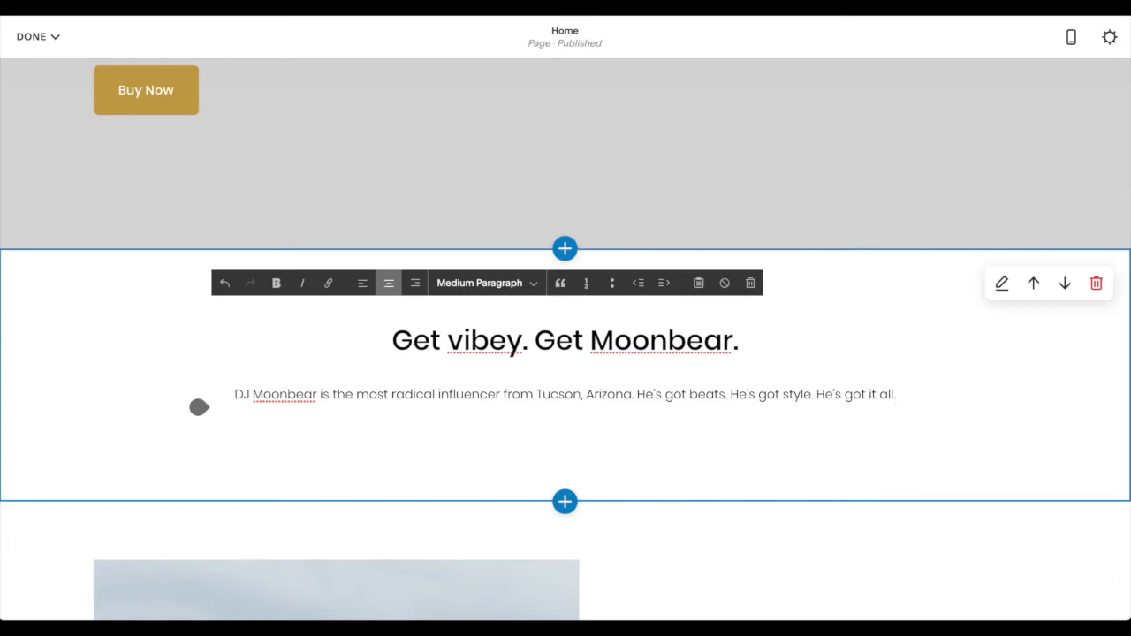
pyautogui.press('BackSpace')
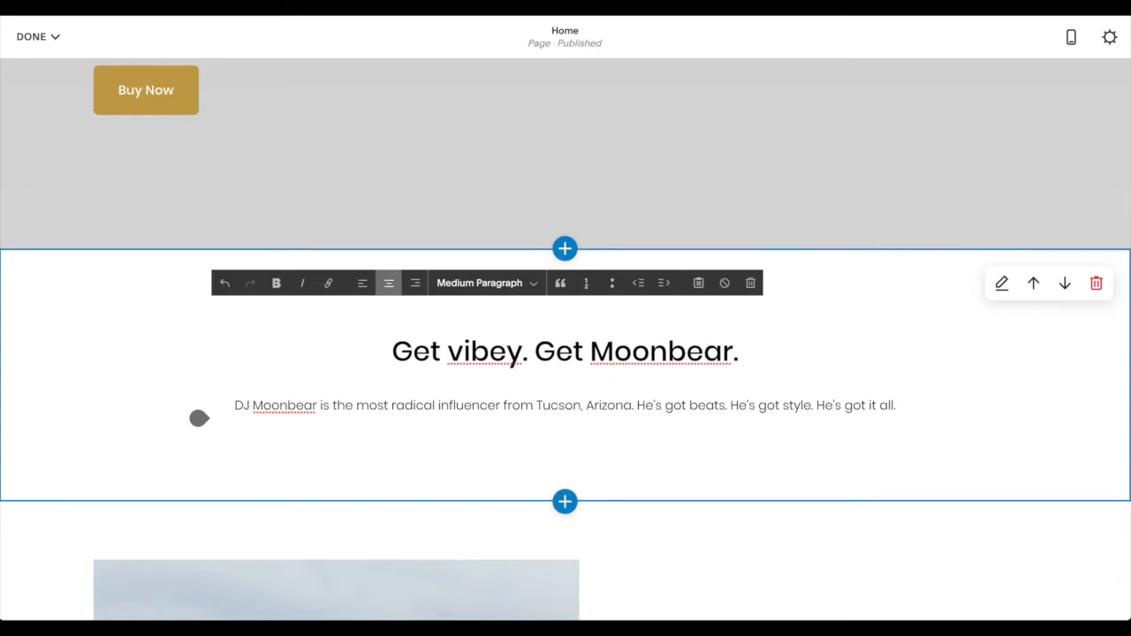
pyautogui.press('Return')
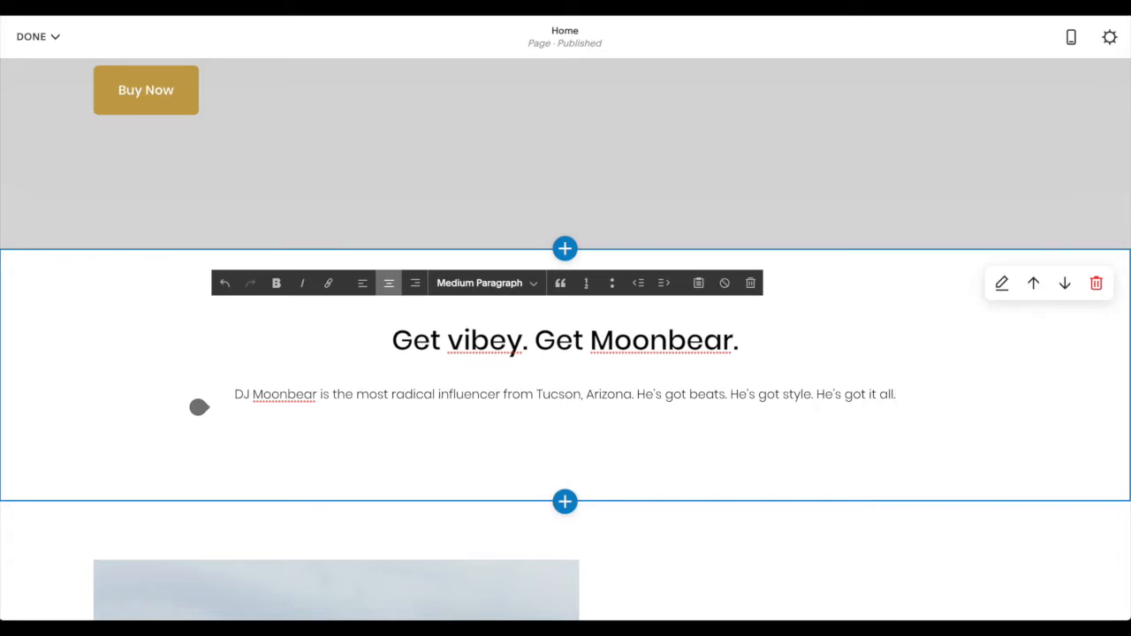
pyautogui.write('And now you can ')
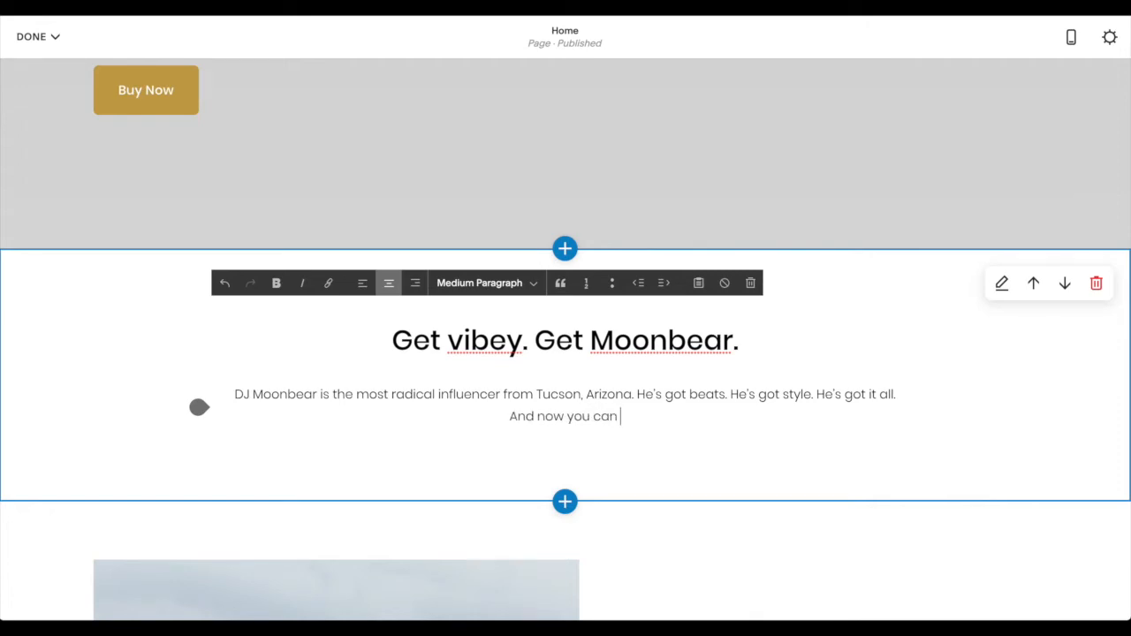
pyautogui.write('wear his officia')
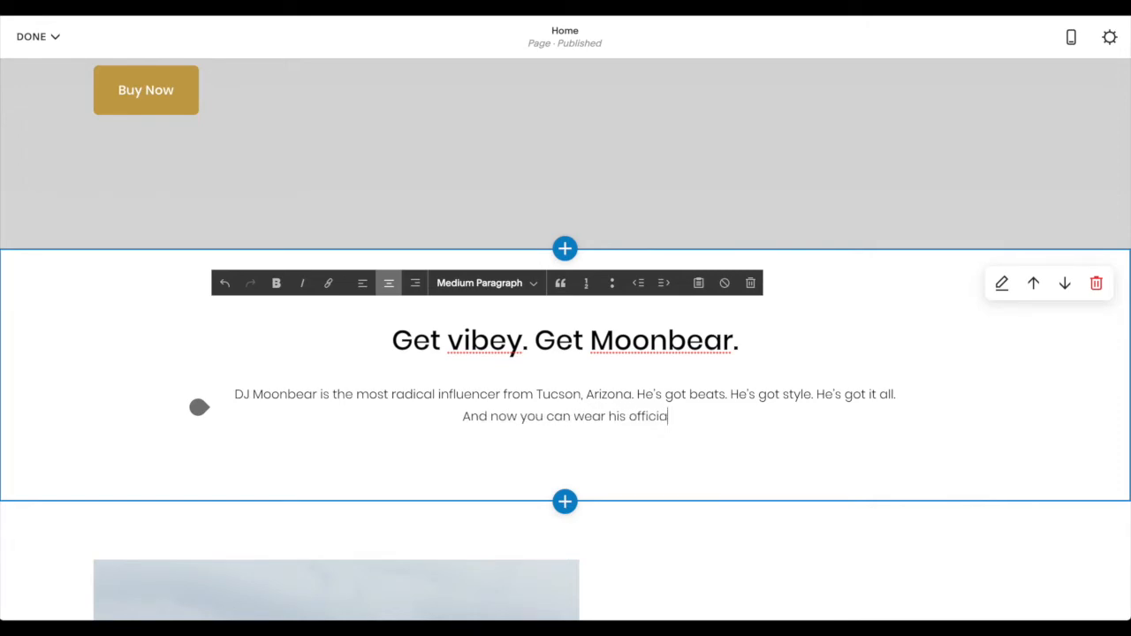
pyautogui.write('l DJ swag.')
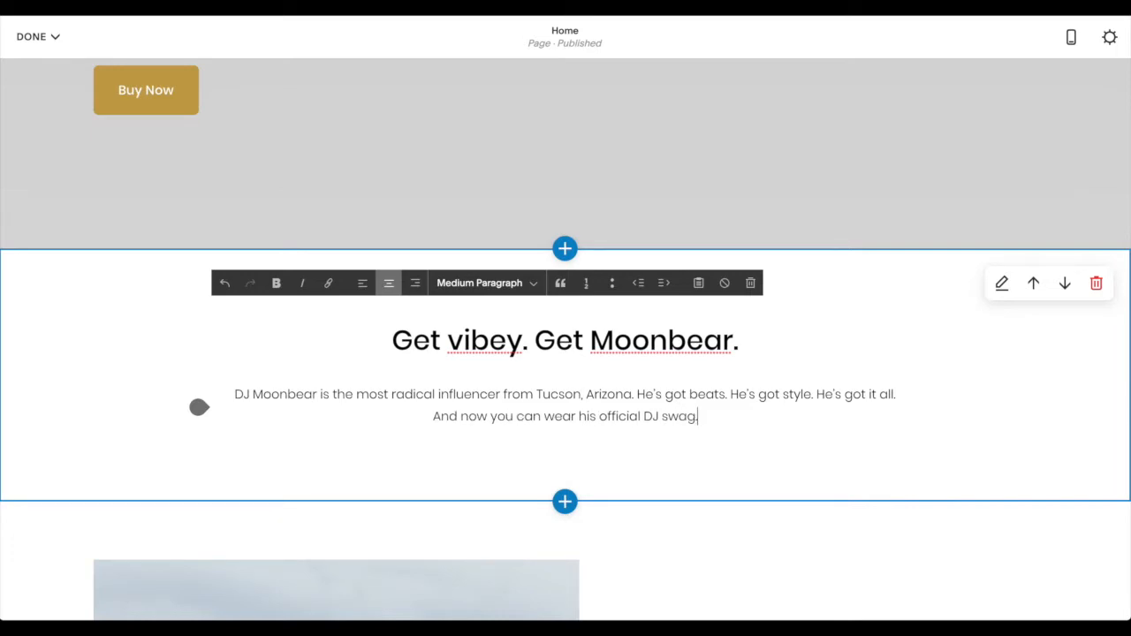
pyautogui.click(902, 470)
# - Remove the hiking landscape photo from the "Our Organization" image block and clear its filename
pyautogui.scroll(-1, 849, 467)
pyautogui.scroll(1, 848, 467)
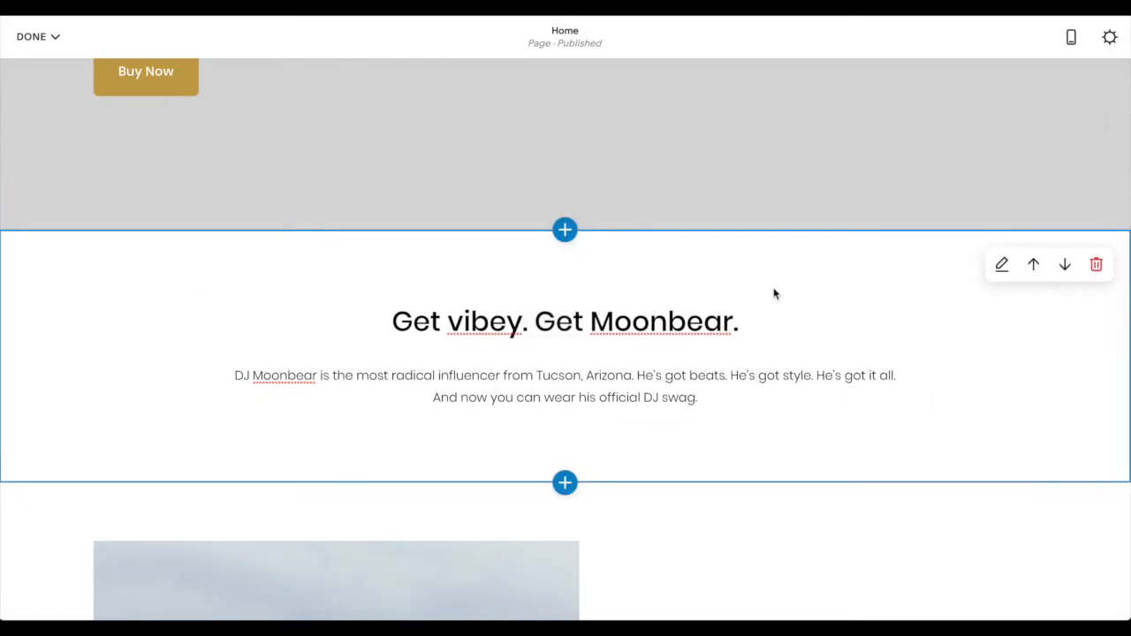
pyautogui.scroll(-1, 770, 317)
pyautogui.scroll(-5, 771, 317)
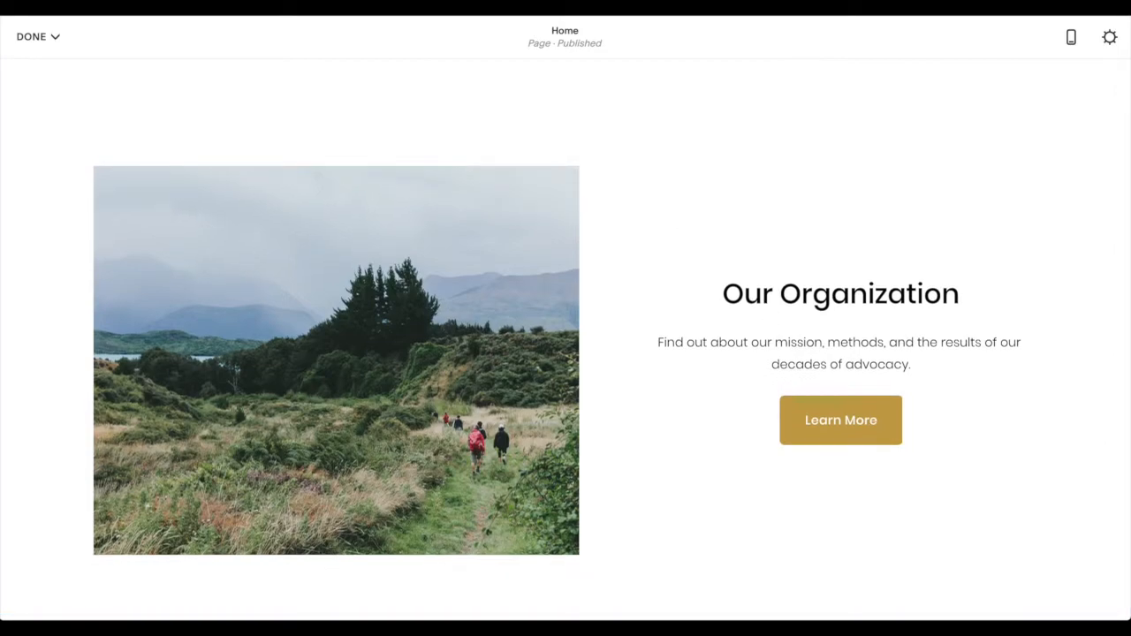
pyautogui.scroll(-1, 785, 460)
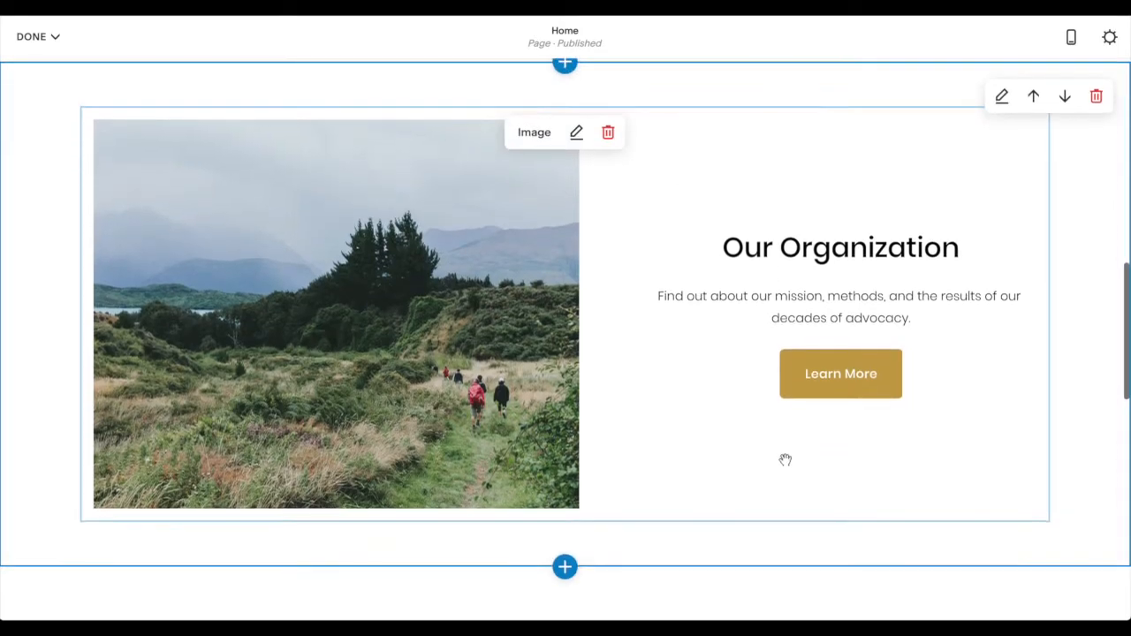
pyautogui.scroll(1, 654, 325)
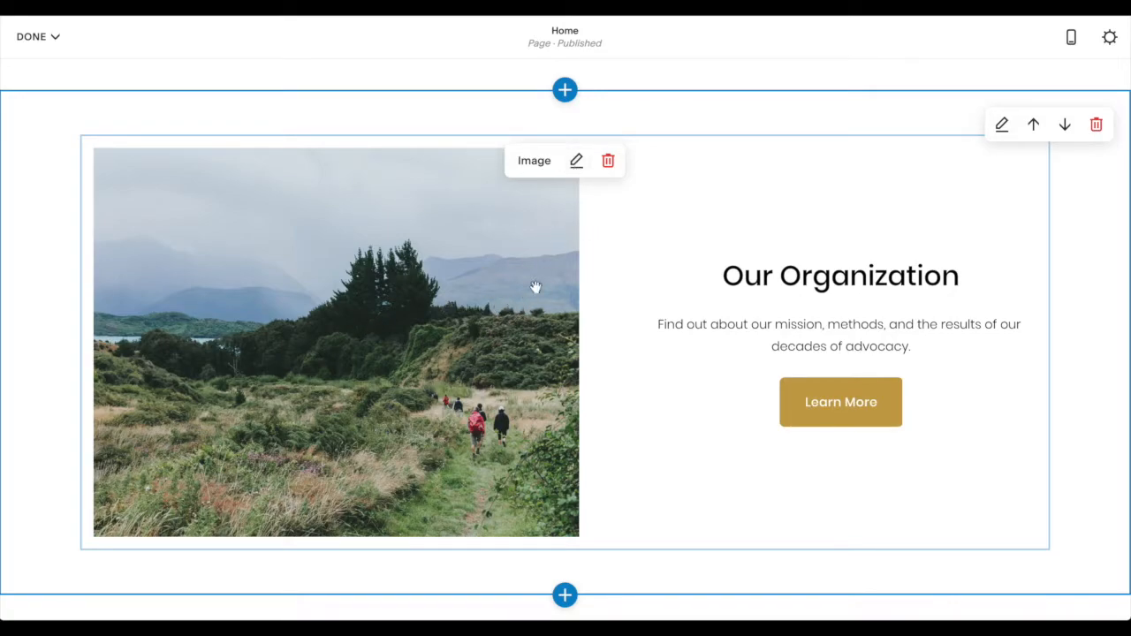
pyautogui.click(575, 167)
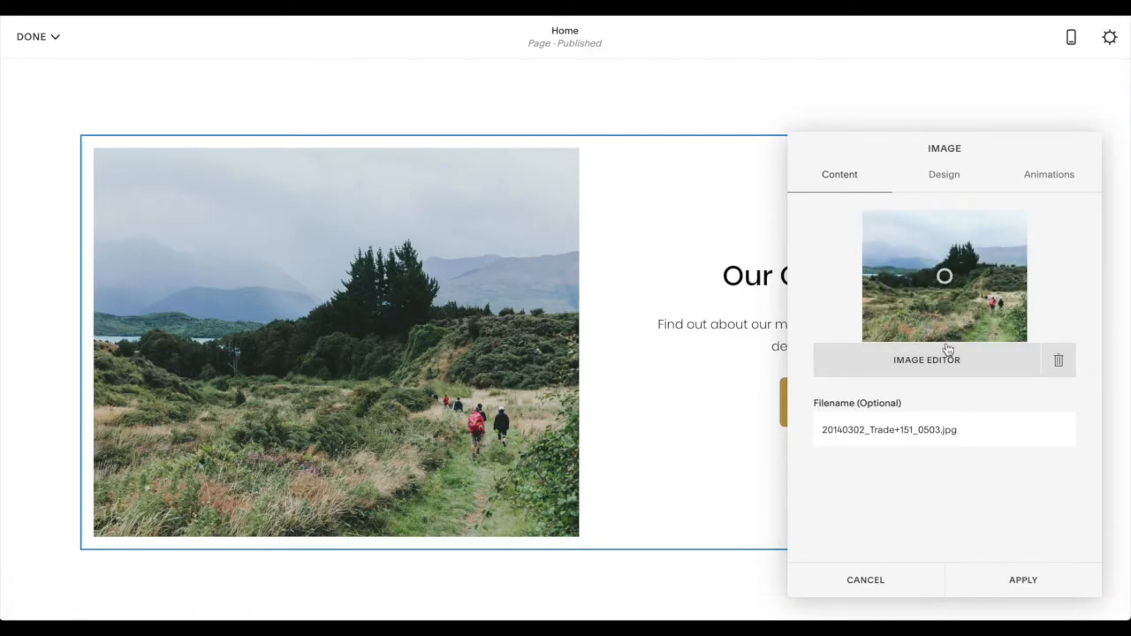
pyautogui.click(1060, 364)
pyautogui.tripleClick(954, 434)
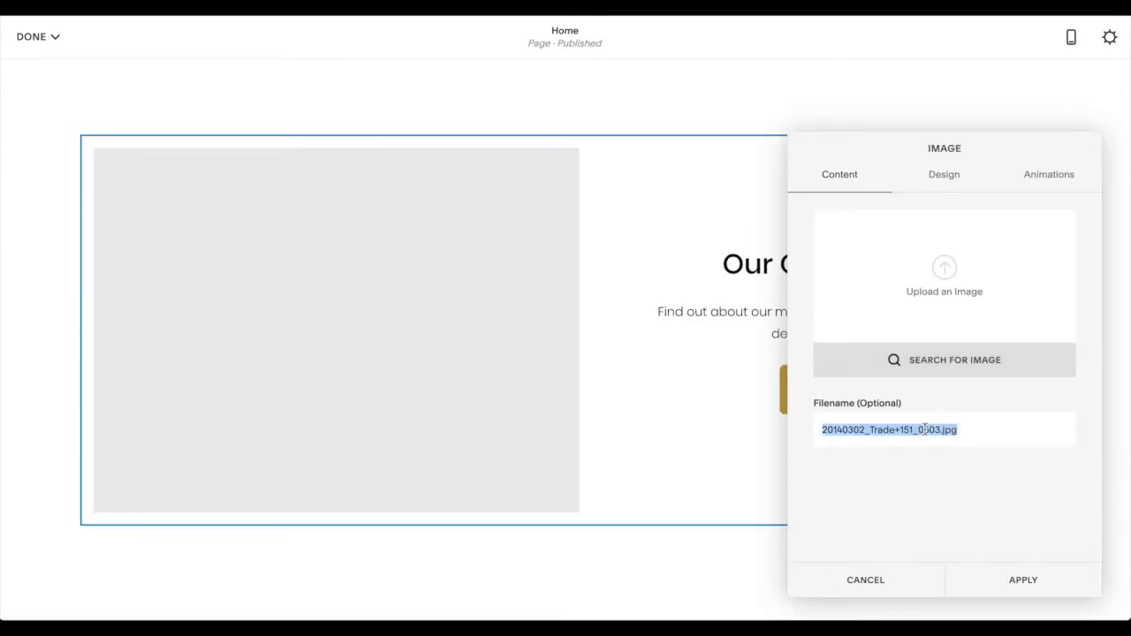
pyautogui.press('BackSpace')
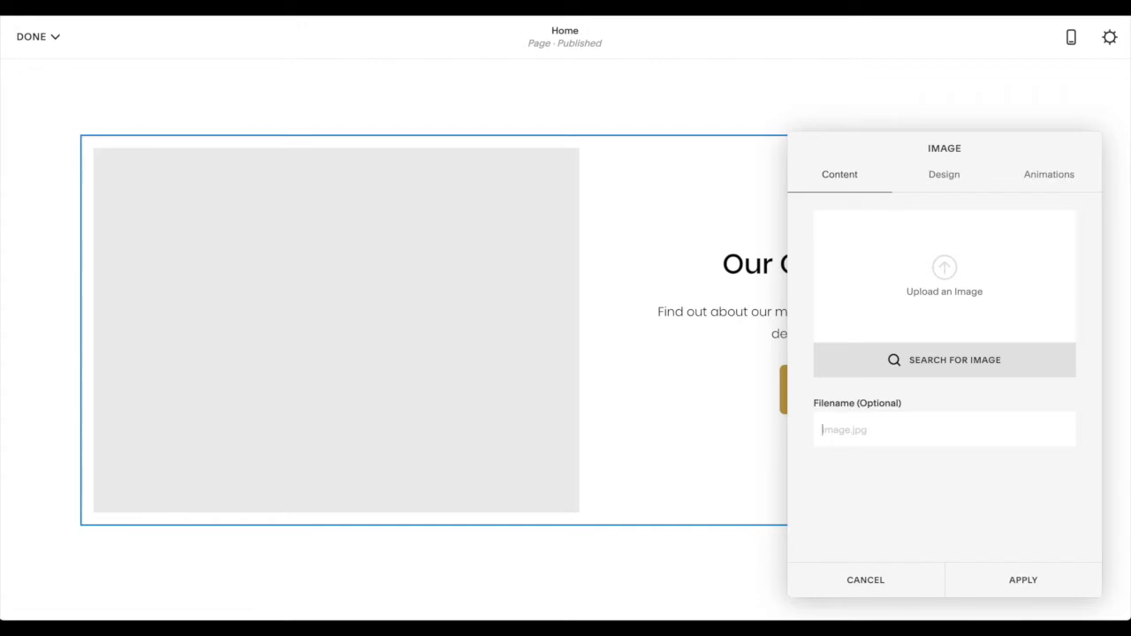
# - Upload the photo of the man in a cap against a graffiti wall and name it "DJ Moonbear Hoodie - Male"
pyautogui.moveTo(1130, 268); pyautogui.dragTo(958, 267)
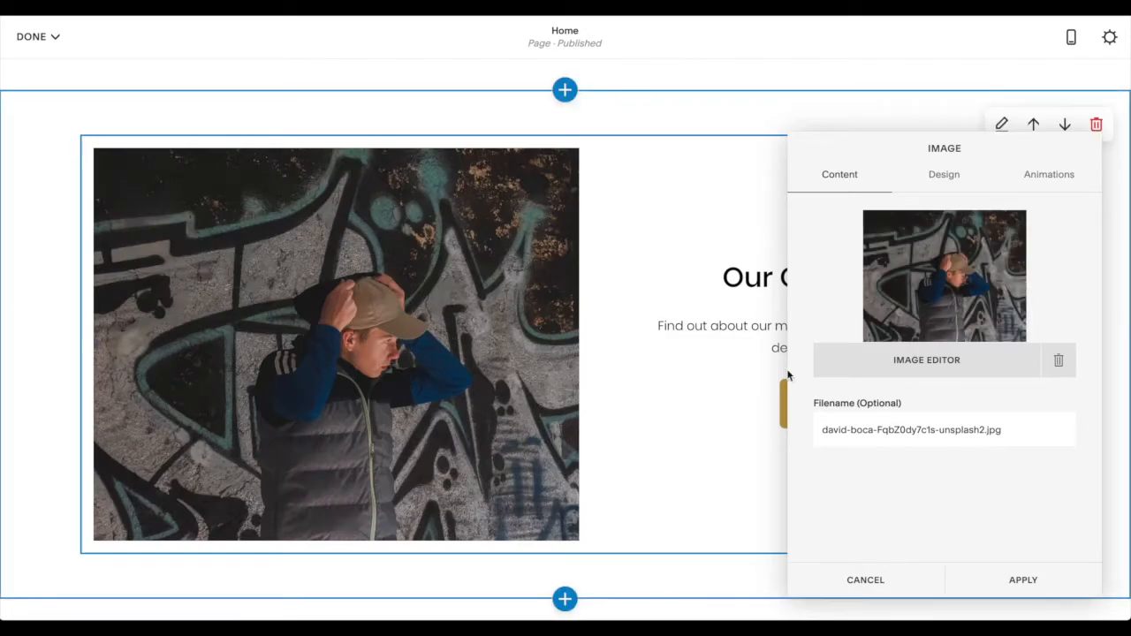
pyautogui.doubleClick(944, 428)
pyautogui.hotkey('ctrl', 'a')
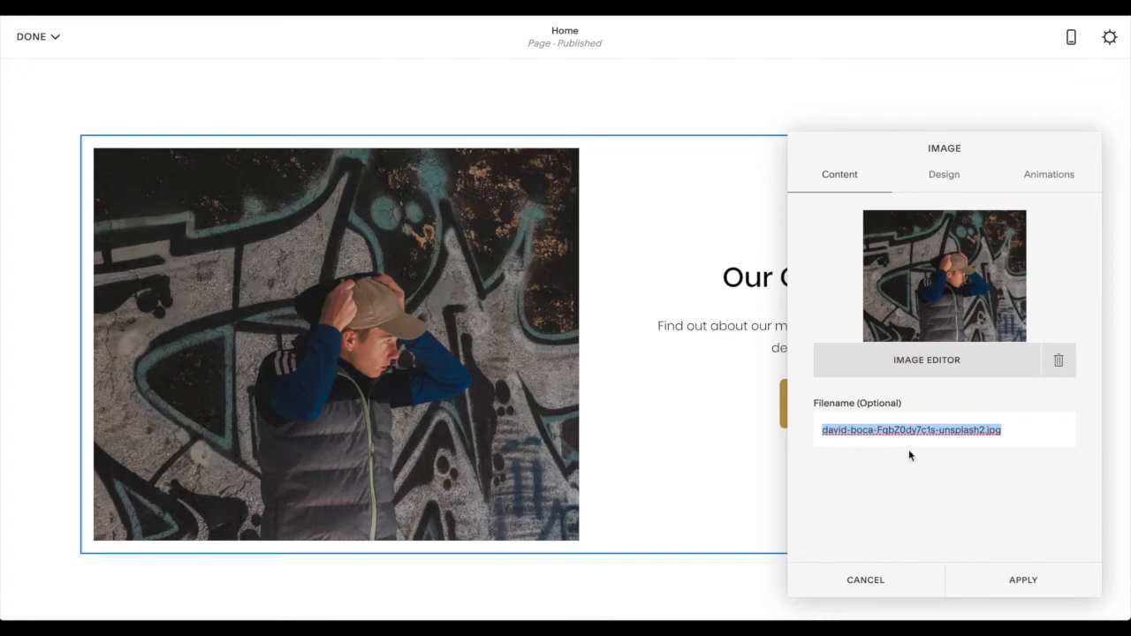
pyautogui.press('BackSpace')
pyautogui.write('DJ Moo')
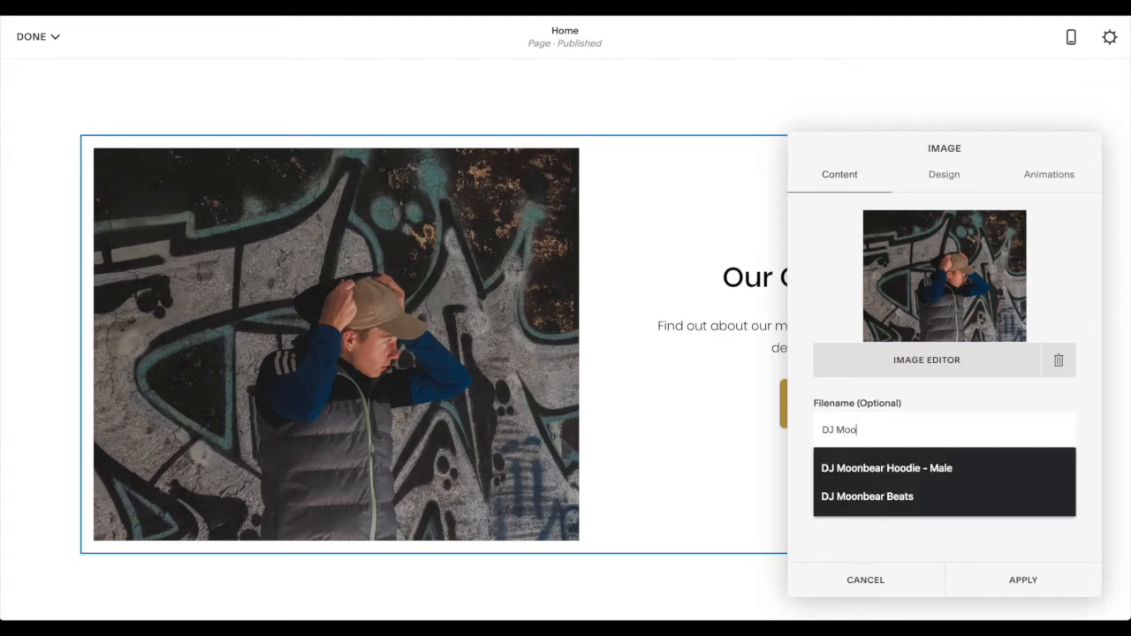
pyautogui.write('nbear Hoodie')
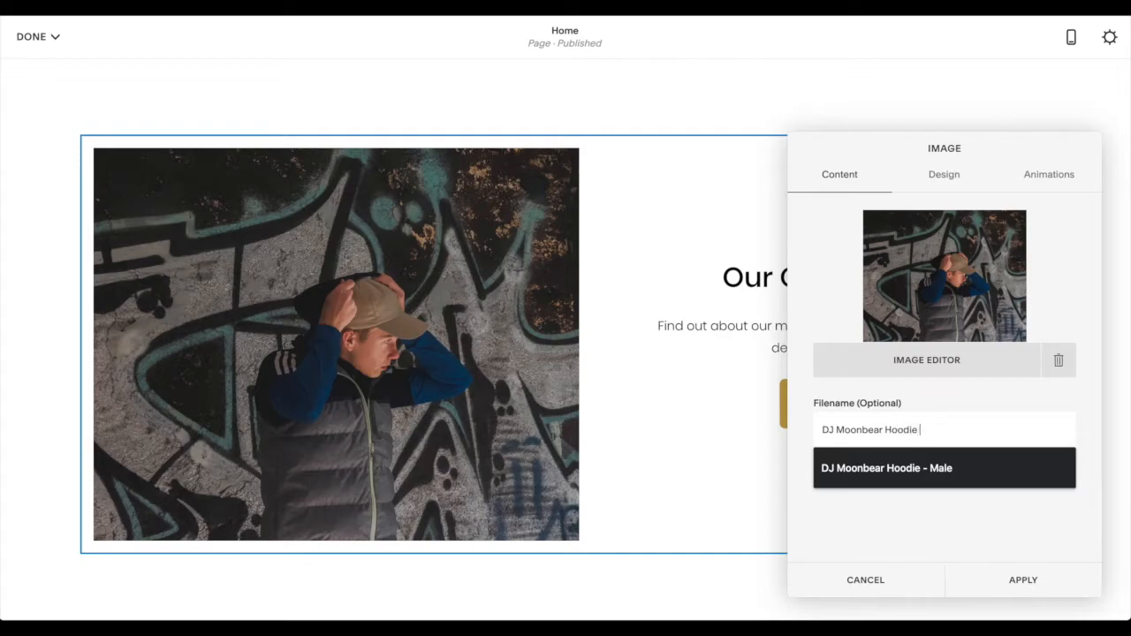
pyautogui.write(' - Male')
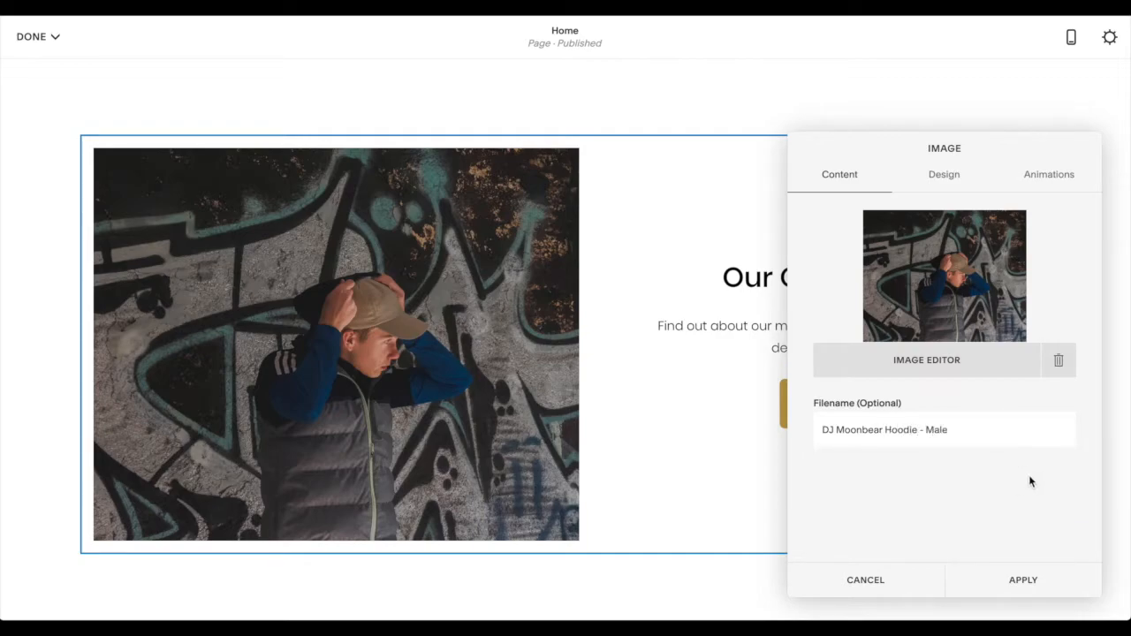
# - Change the image block's design to Overlap and check its image position and image link options
pyautogui.click(948, 176)
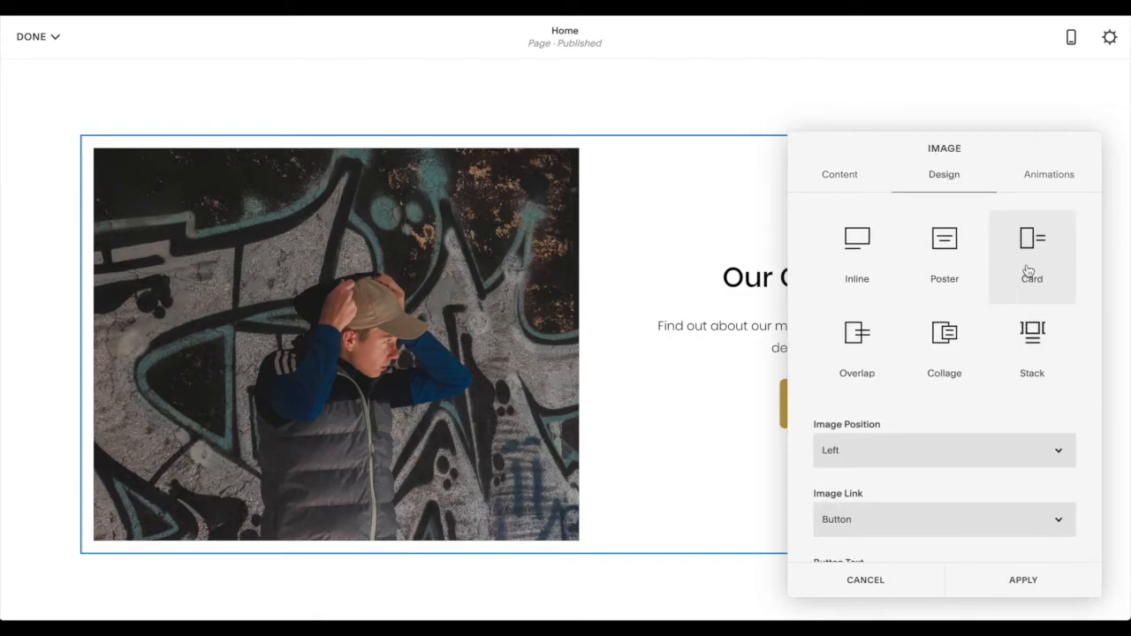
pyautogui.click(864, 348)
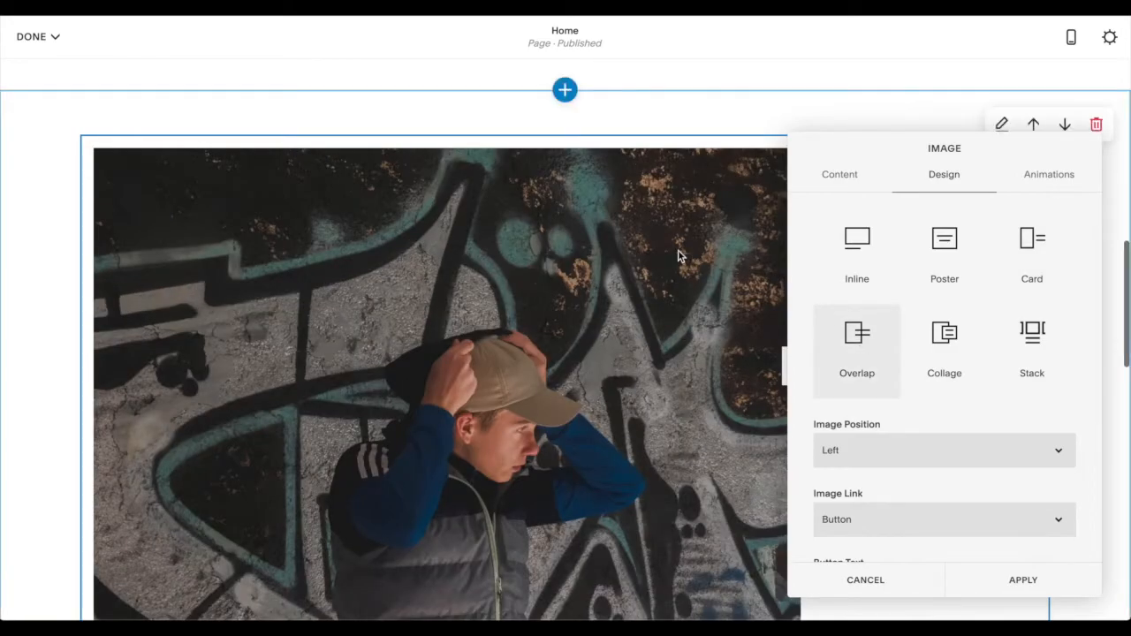
pyautogui.scroll(-3, 675, 257)
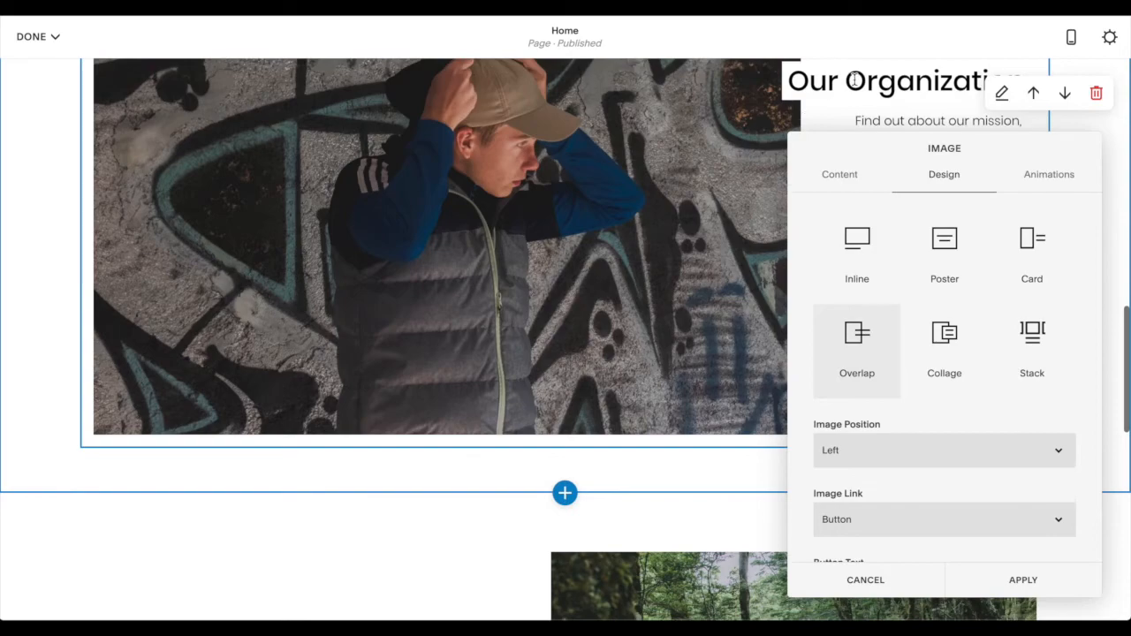
pyautogui.scroll(-1, 939, 394)
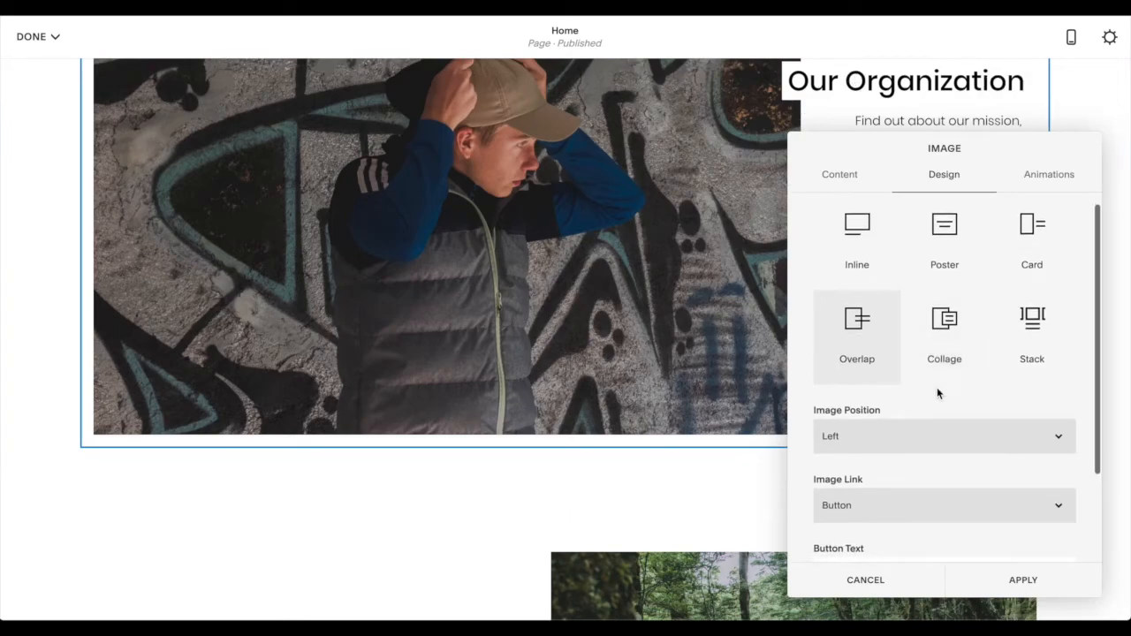
pyautogui.click(930, 434)
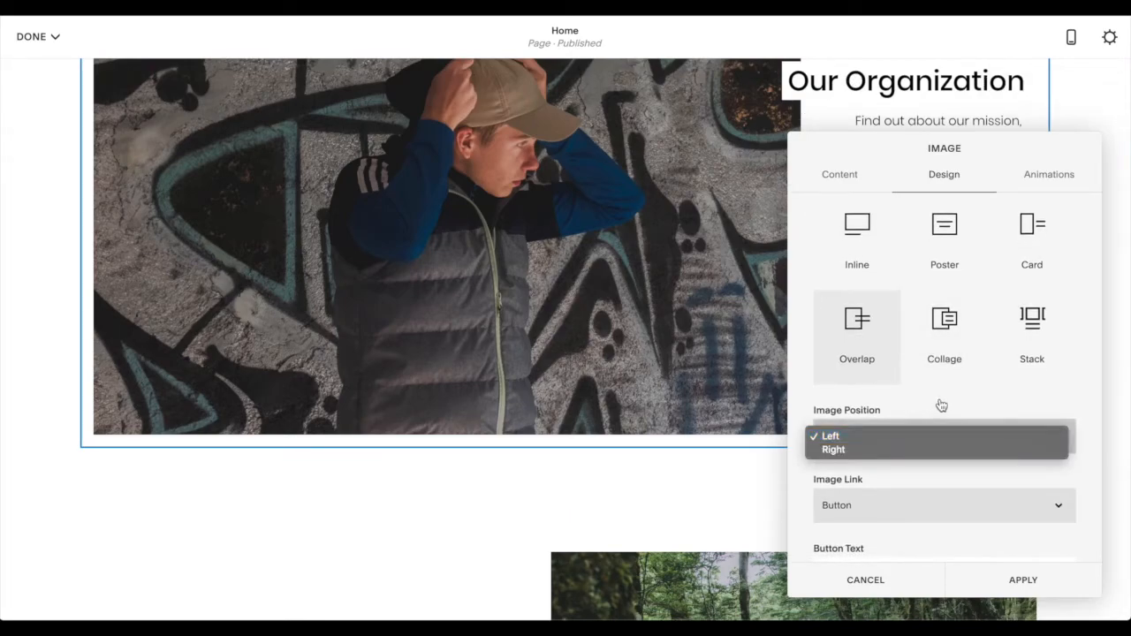
pyautogui.click(1082, 480)
pyautogui.scroll(-2, 1027, 481)
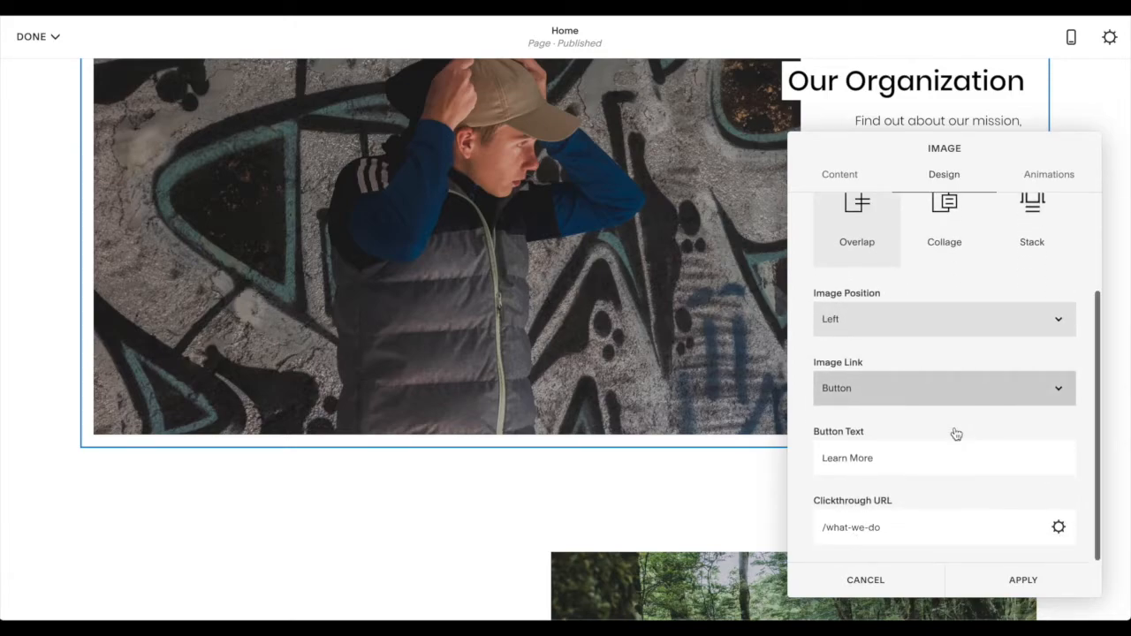
pyautogui.click(888, 400)
pyautogui.click(918, 422)
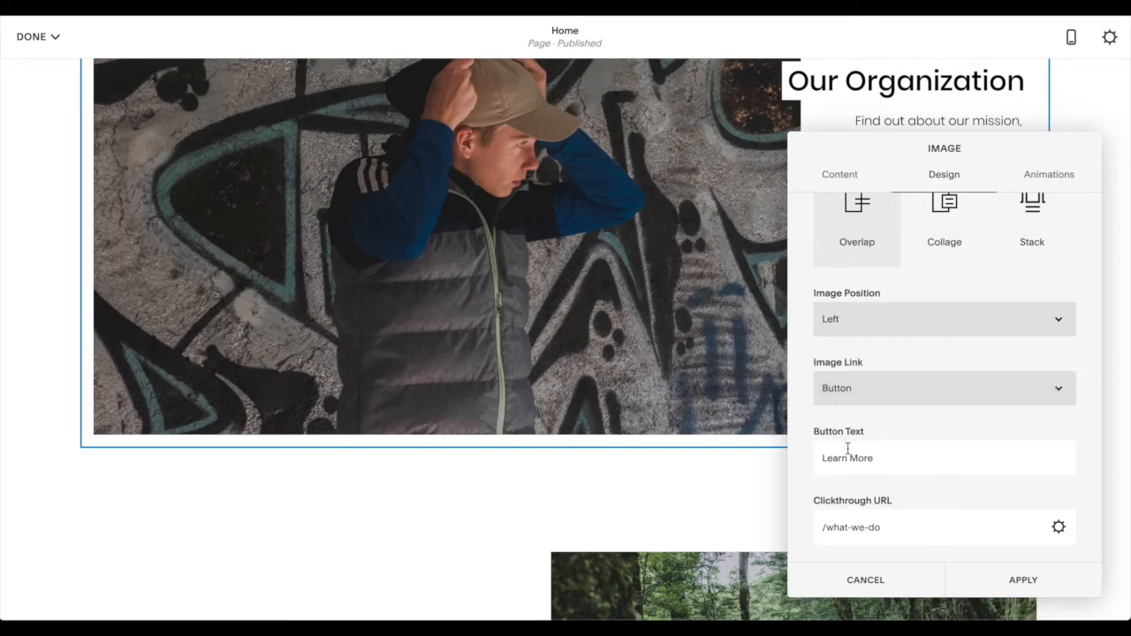
# - Set the image block's button text to "Buy Now" and its clickthrough URL to "/shop"
pyautogui.tripleClick(873, 462)
pyautogui.write('Buy Now')
pyautogui.tripleClick(907, 528)
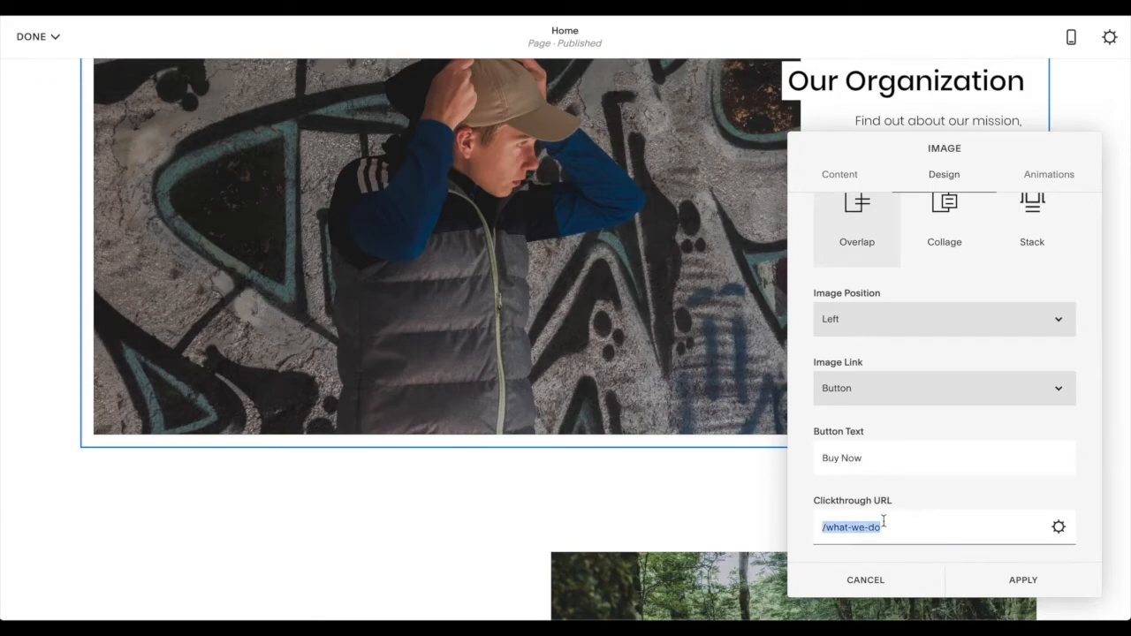
pyautogui.write('/shop')
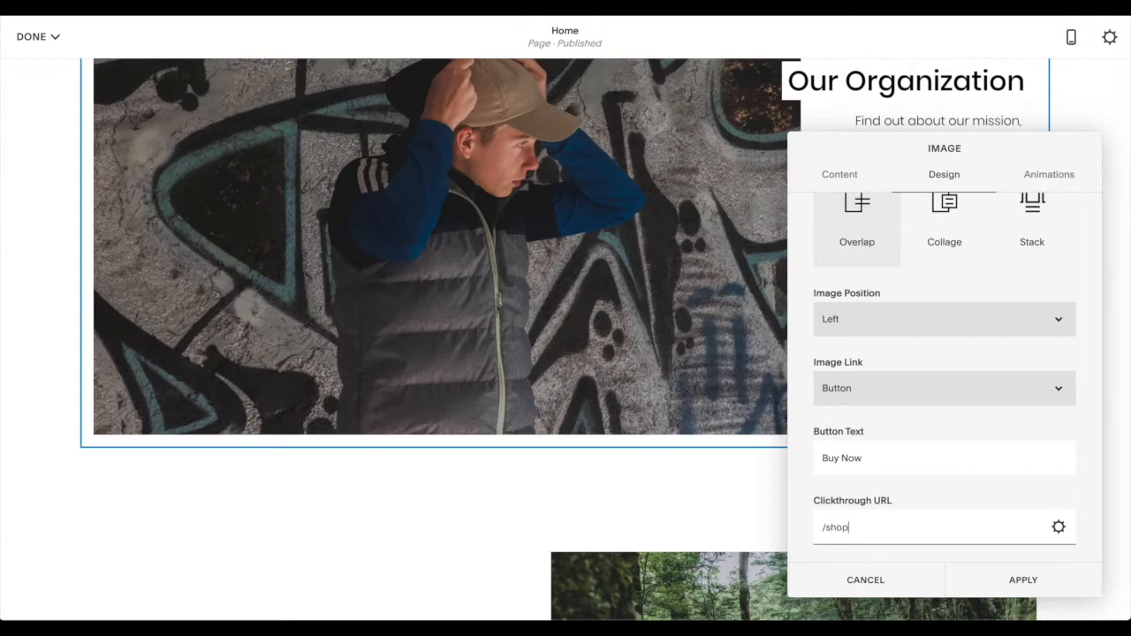
# - Apply the image block's button and link settings and check the block on the page
pyautogui.scroll(3, 950, 469)
pyautogui.scroll(-2, 917, 424)
pyautogui.click(1027, 584)
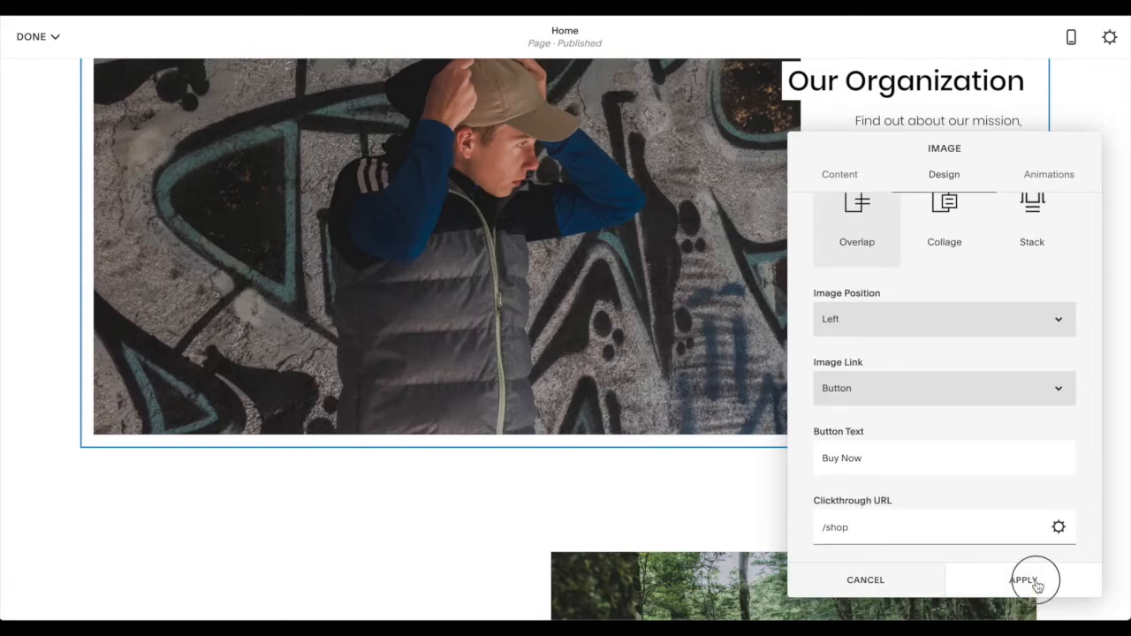
pyautogui.scroll(1, 927, 292)
pyautogui.scroll(2, 933, 245)
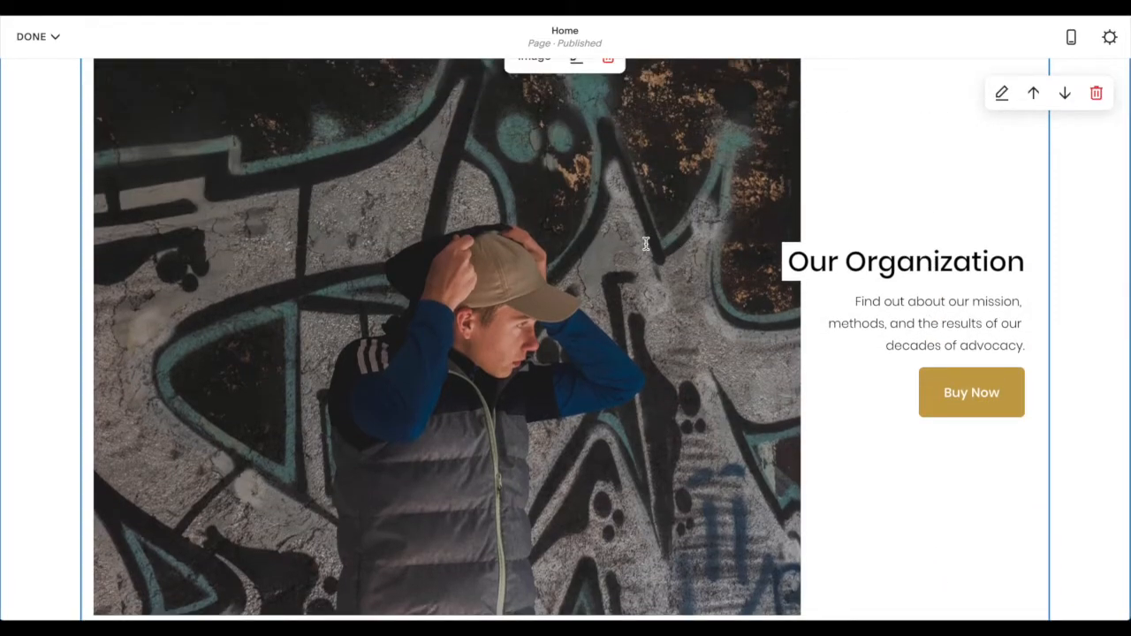
pyautogui.scroll(1, 650, 168)
pyautogui.scroll(-1, 650, 168)
# - Clear the "Our Organization" title of the image block
pyautogui.doubleClick(876, 263)
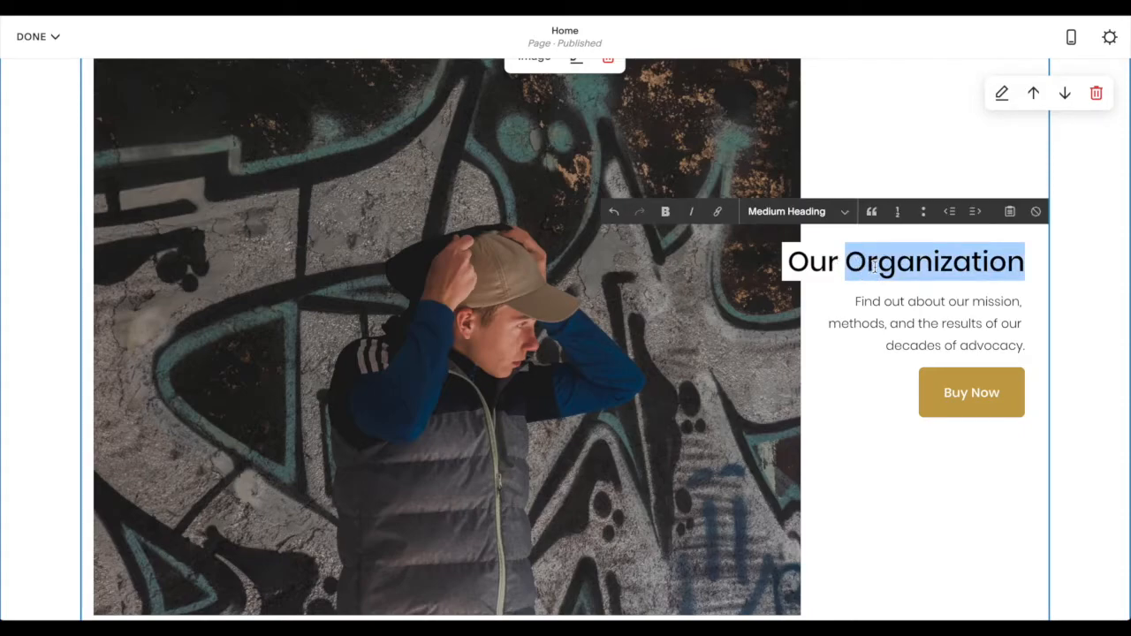
pyautogui.press('BackSpace')
pyautogui.press('BackSpace')
pyautogui.press('BackSpace')
pyautogui.press('BackSpace')
pyautogui.press('BackSpace')
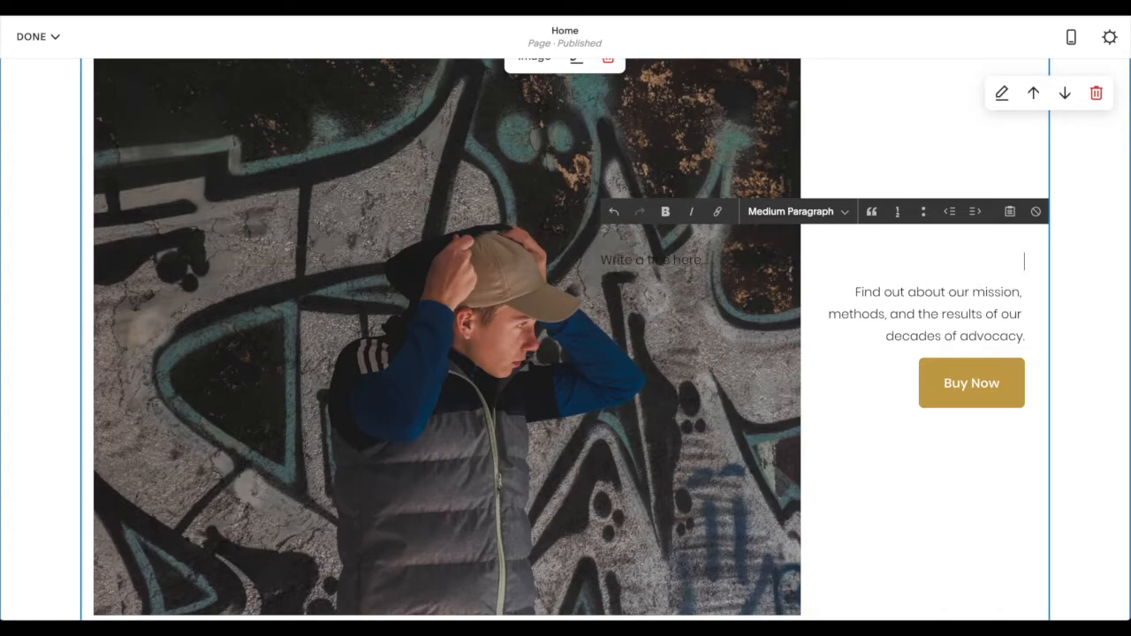
pyautogui.write('OB')
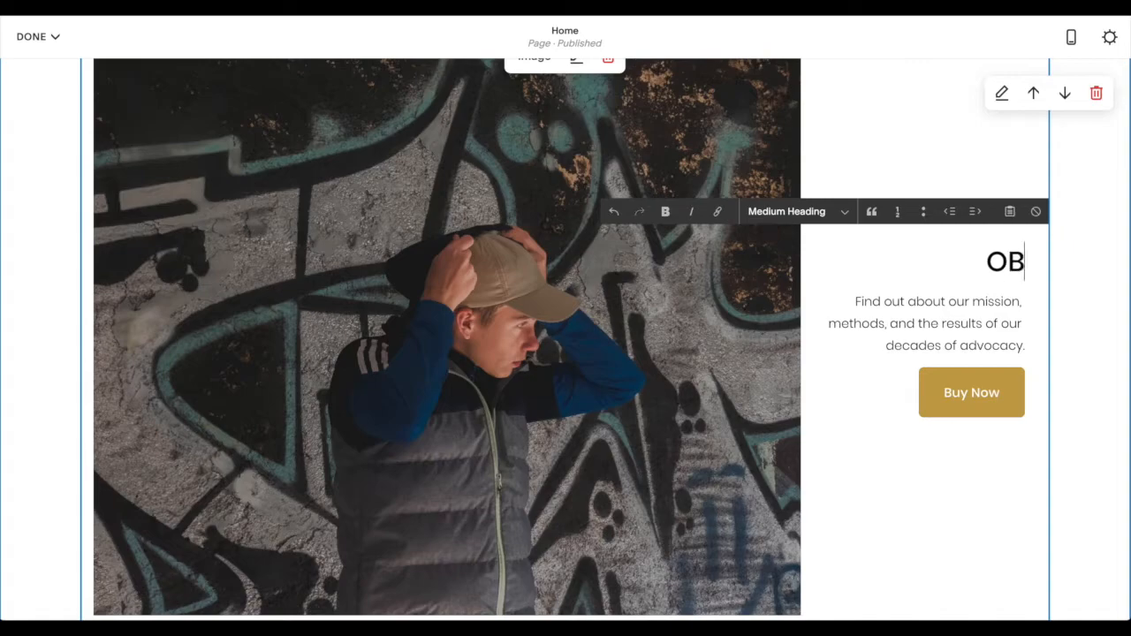
pyautogui.hotkey('ctrl', 'z')
pyautogui.press('BackSpace')
pyautogui.write('ddd')
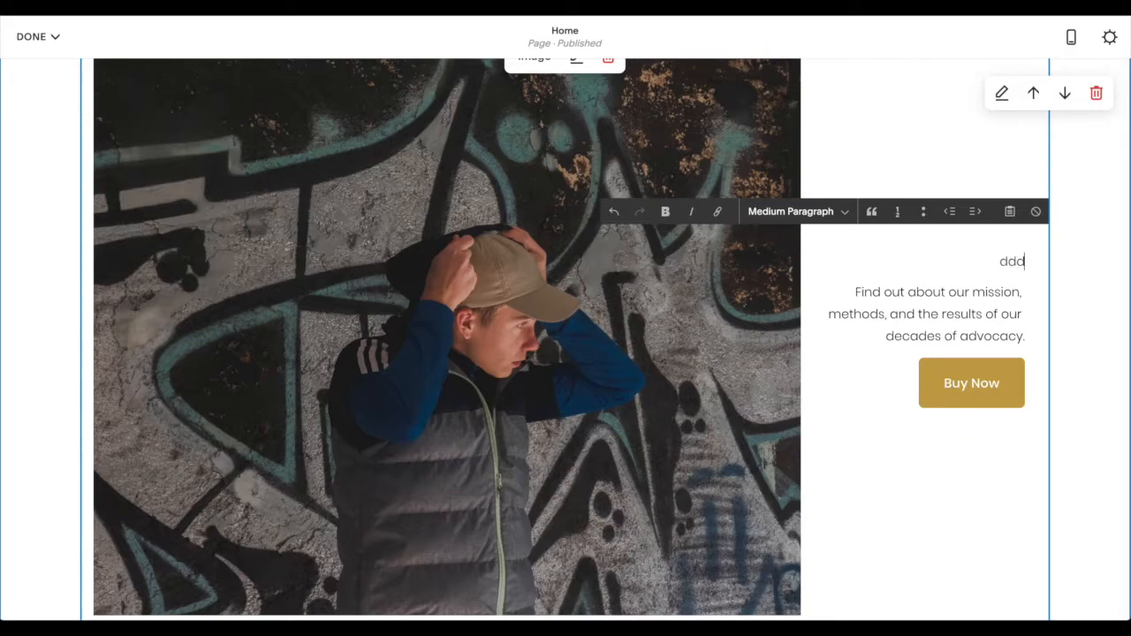
pyautogui.hotkey('ctrl', 'z')
pyautogui.hotkey('ctrl', 'z')
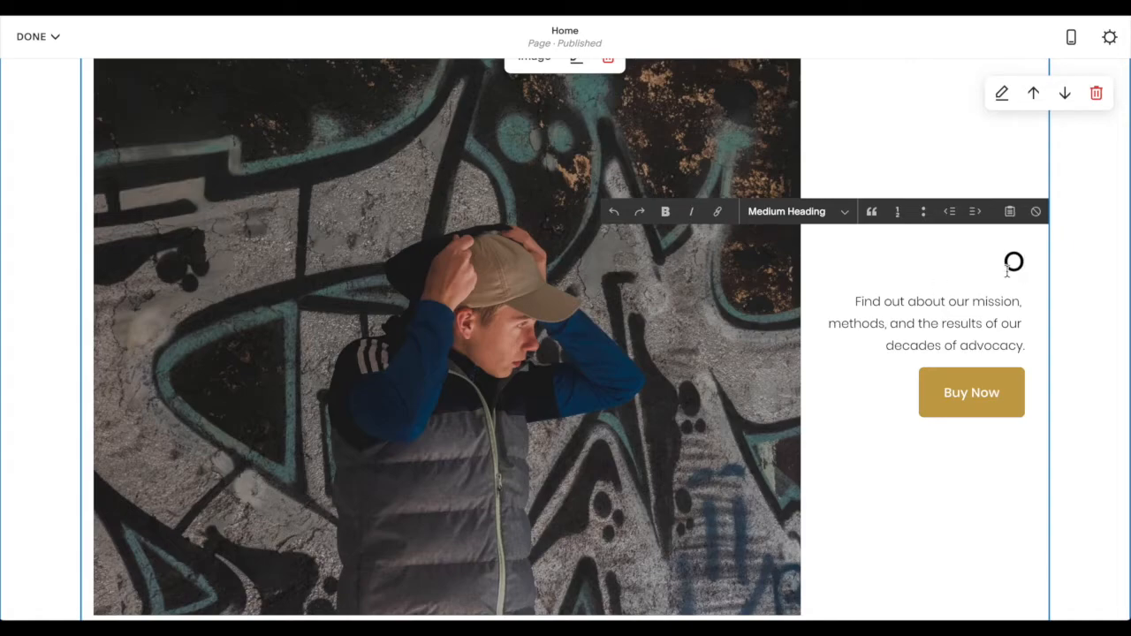
pyautogui.write('Bears')
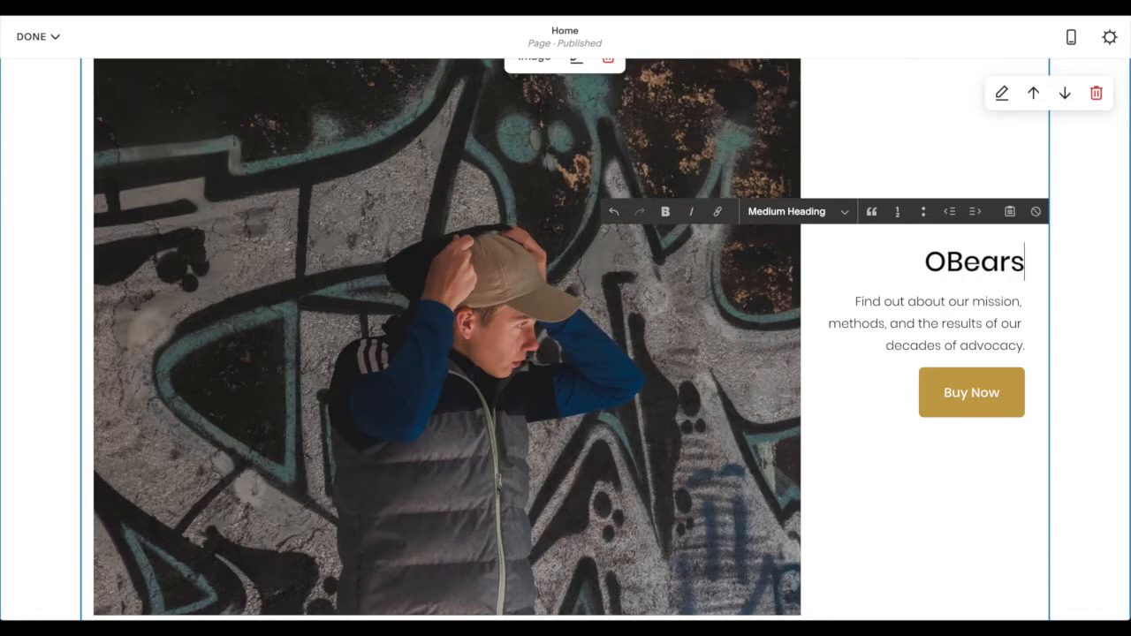
pyautogui.press('Left')
pyautogui.press('Left')
pyautogui.press('Left')
pyautogui.press('Left')
pyautogui.press('Left')
pyautogui.press('BackSpace')
pyautogui.press('super+a')
pyautogui.press('Right')
pyautogui.write(',')
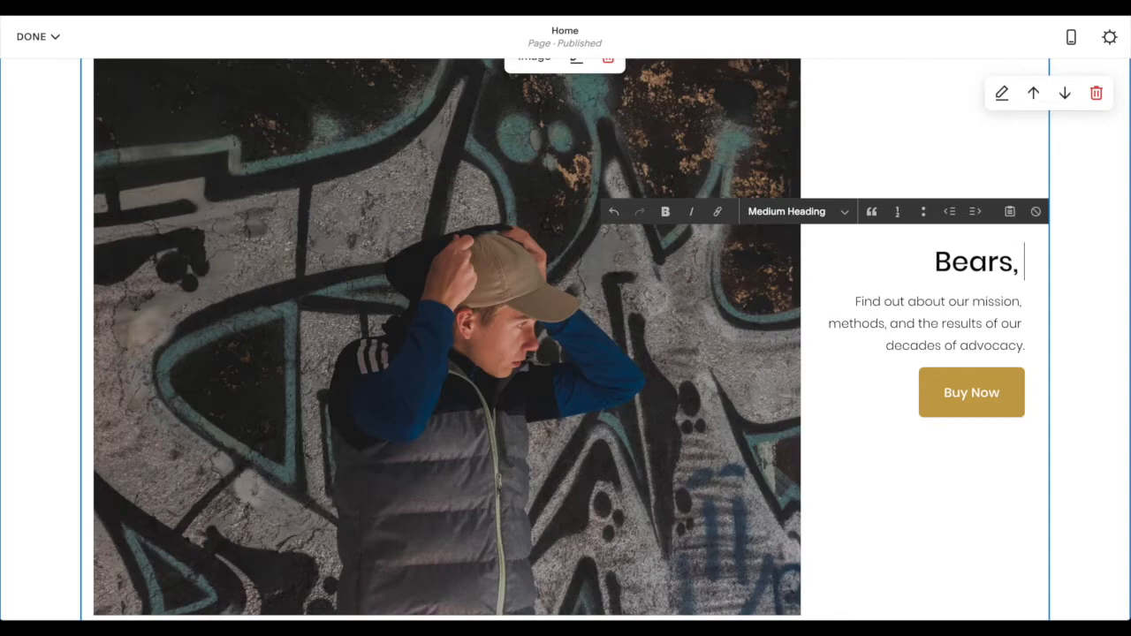
pyautogui.press('super+a')
pyautogui.press('BackSpace')
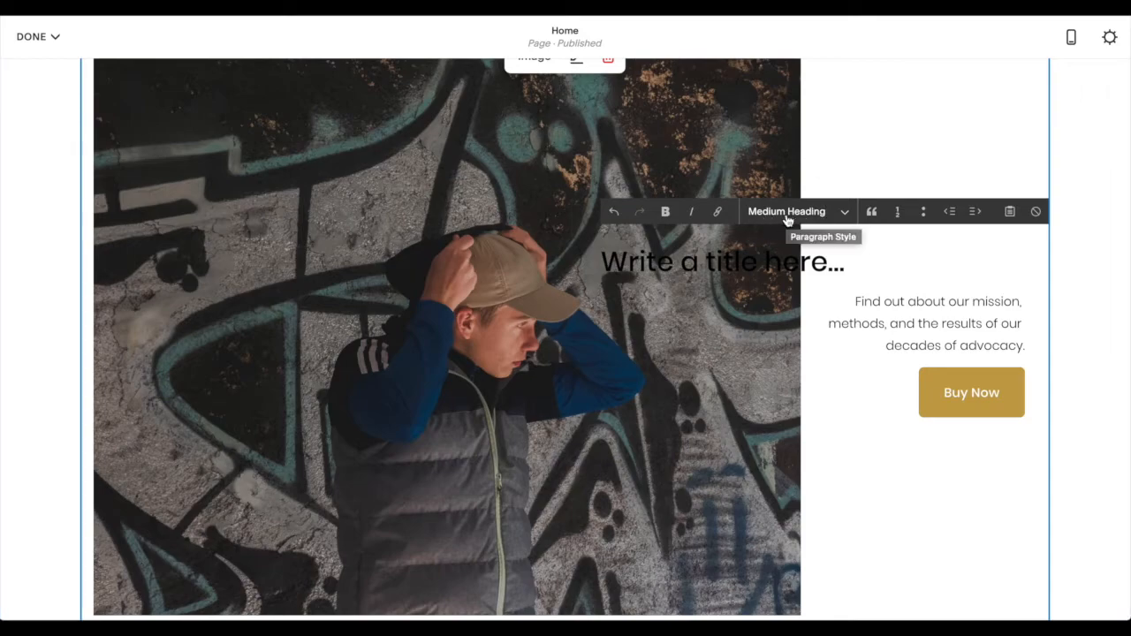
# - Enter "Bears, beats & hoodies" as the image block's title
pyautogui.write('B')
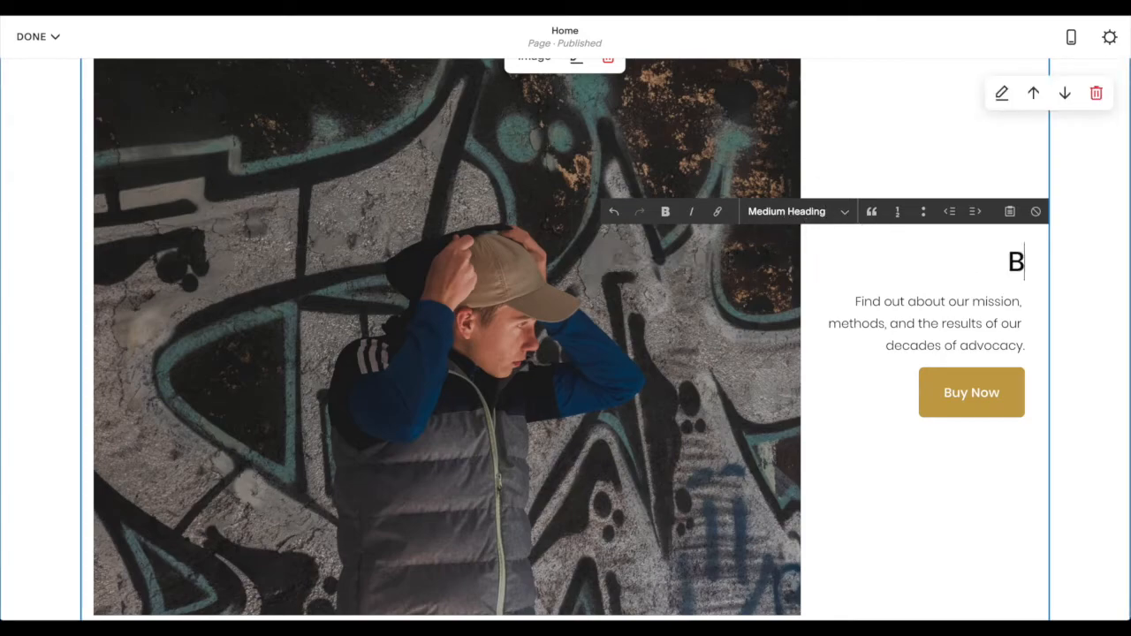
pyautogui.write('ears, ')
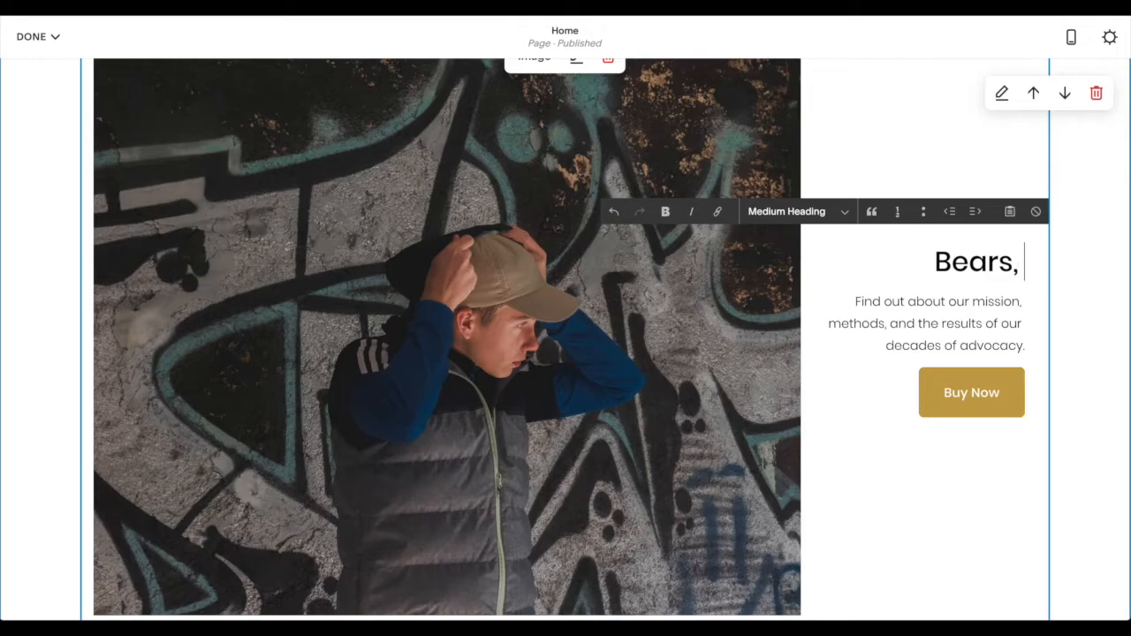
pyautogui.write('beats & H')
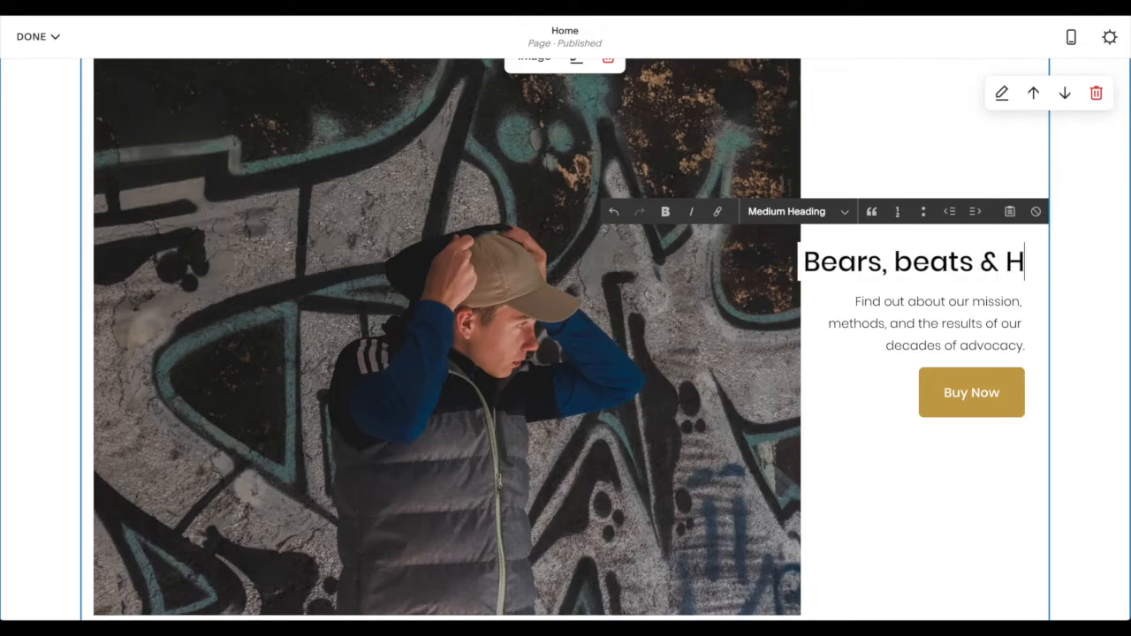
pyautogui.press('BackSpace')
pyautogui.write('hoodies')
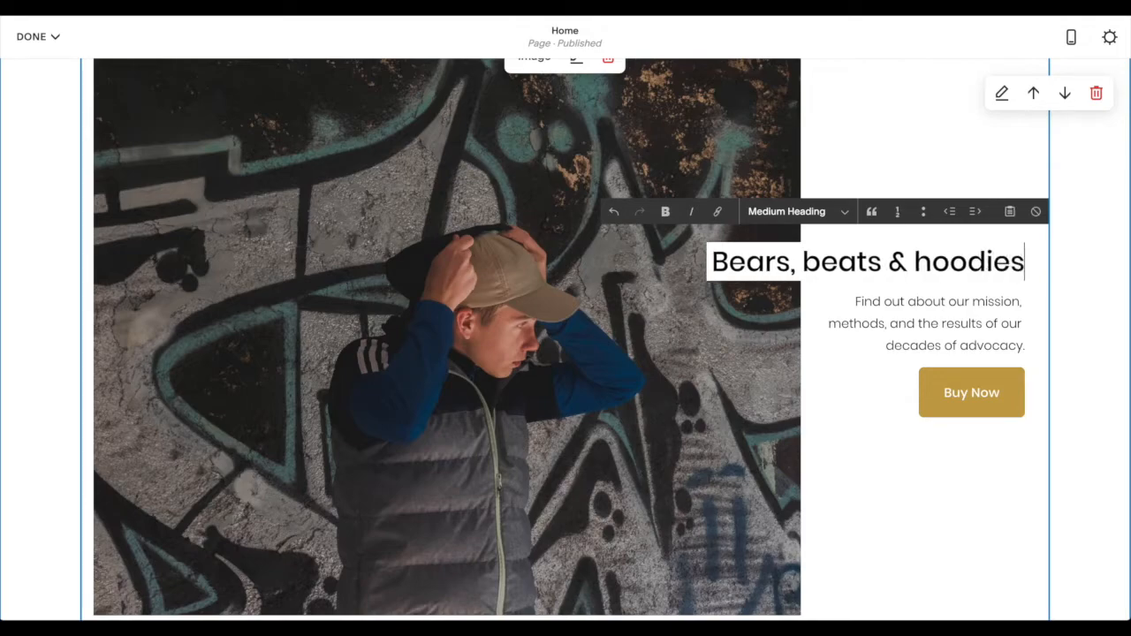
# - Replace the paragraph under the title with "Live the vibes. Feel the quality."
pyautogui.tripleClick(942, 321)
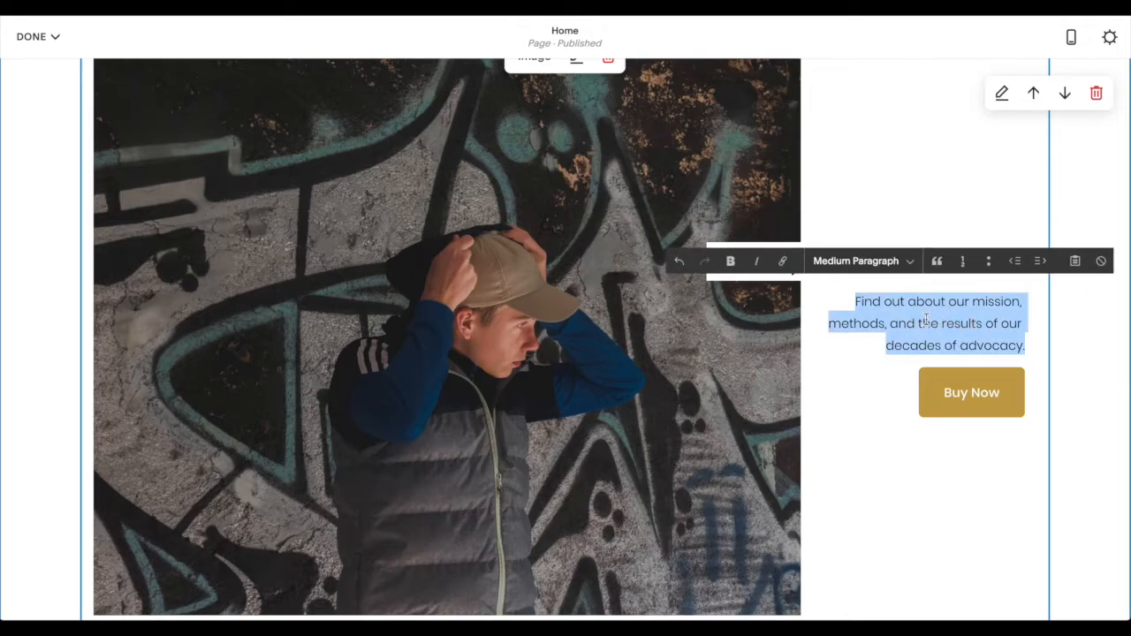
pyautogui.press('BackSpace')
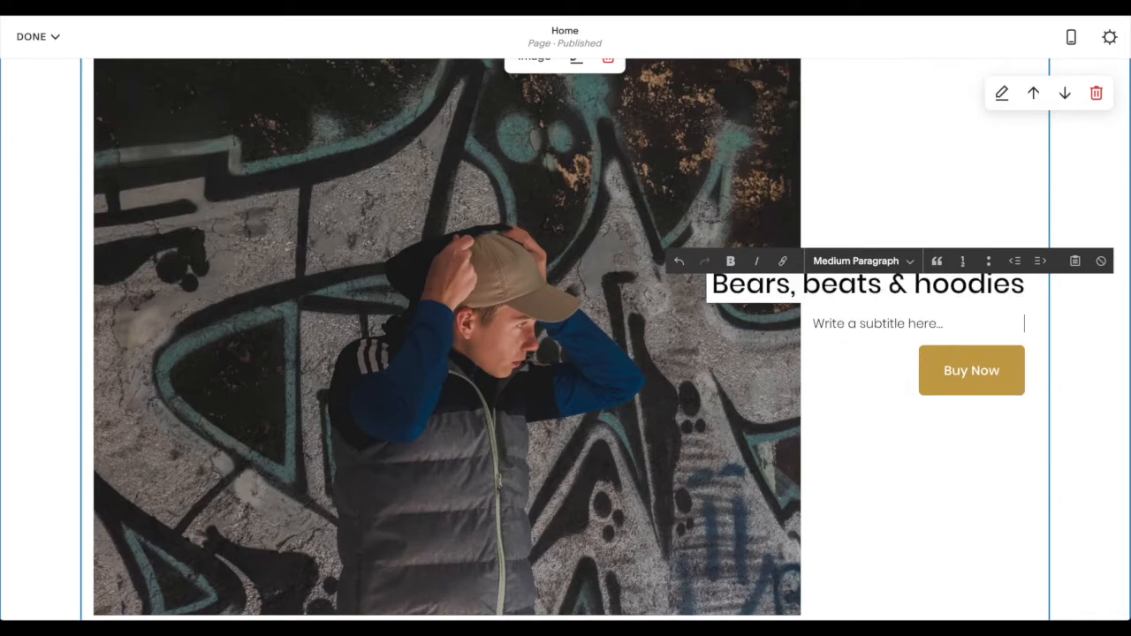
pyautogui.write('Live')
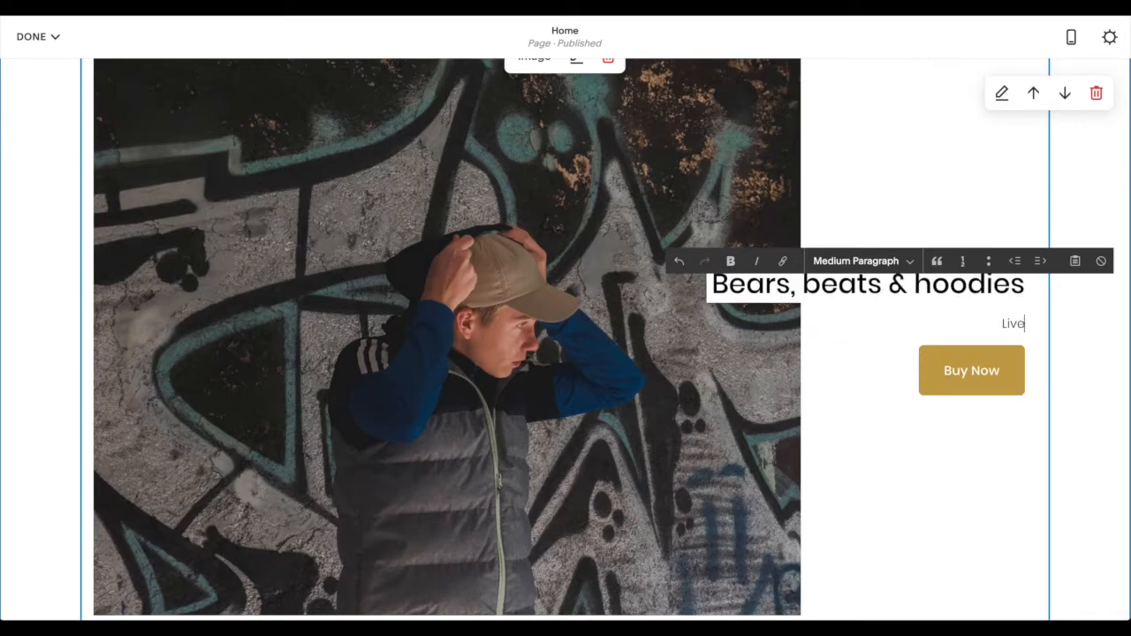
pyautogui.write(' the vibes. Feel')
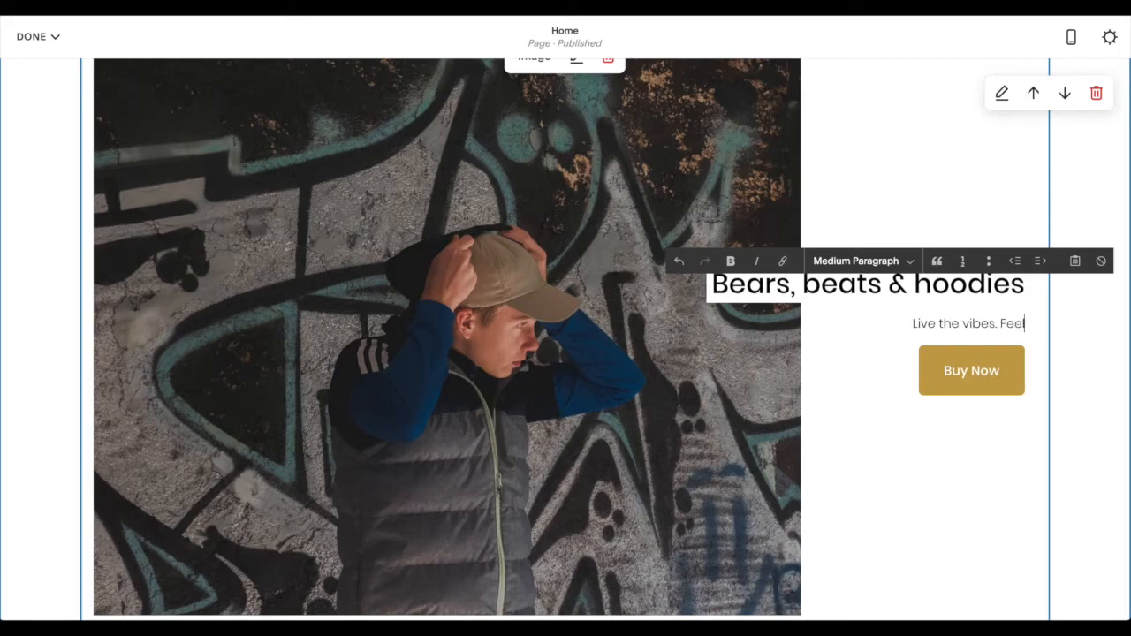
pyautogui.write(' the quality.')
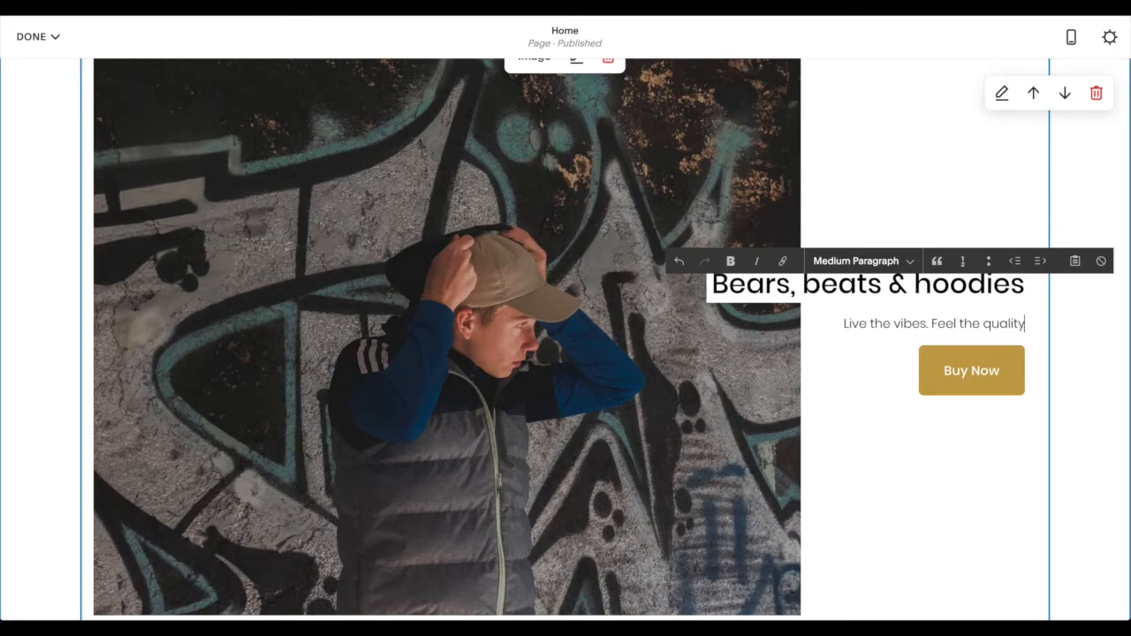
# - Set the image block's subtitle to the Large Paragraph style and save the page
pyautogui.click(881, 262)
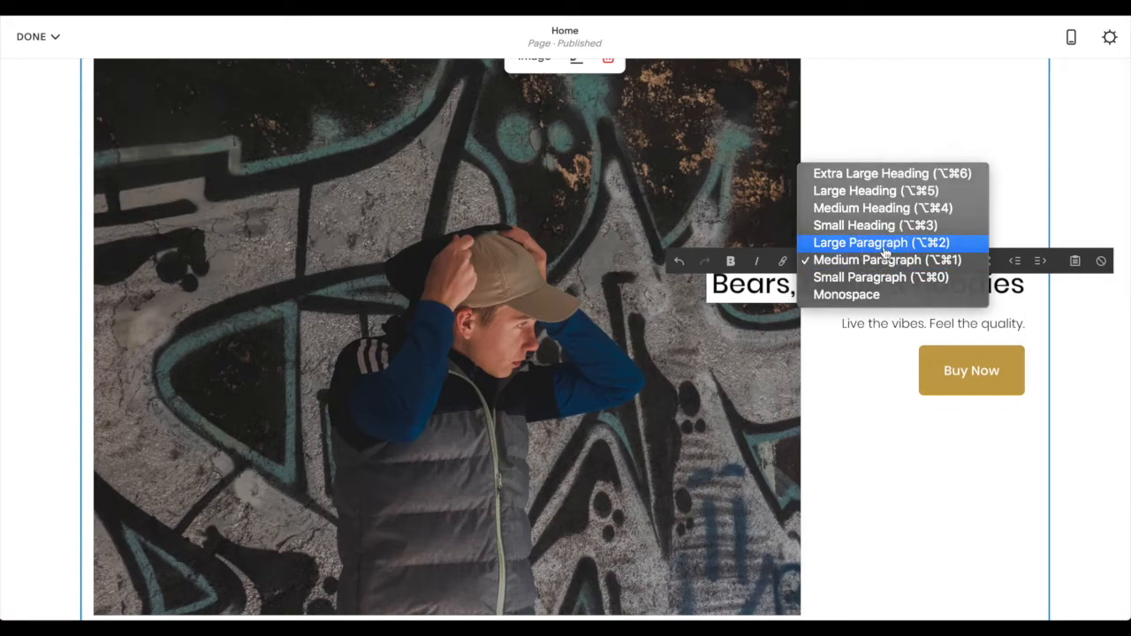
pyautogui.click(885, 242)
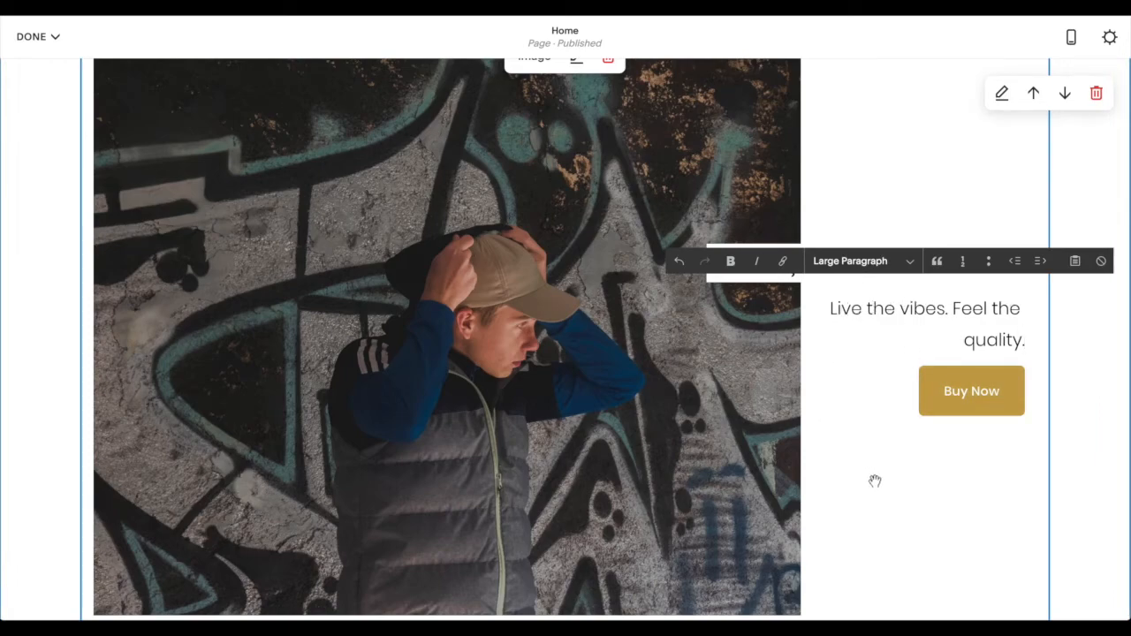
pyautogui.click(1090, 413)
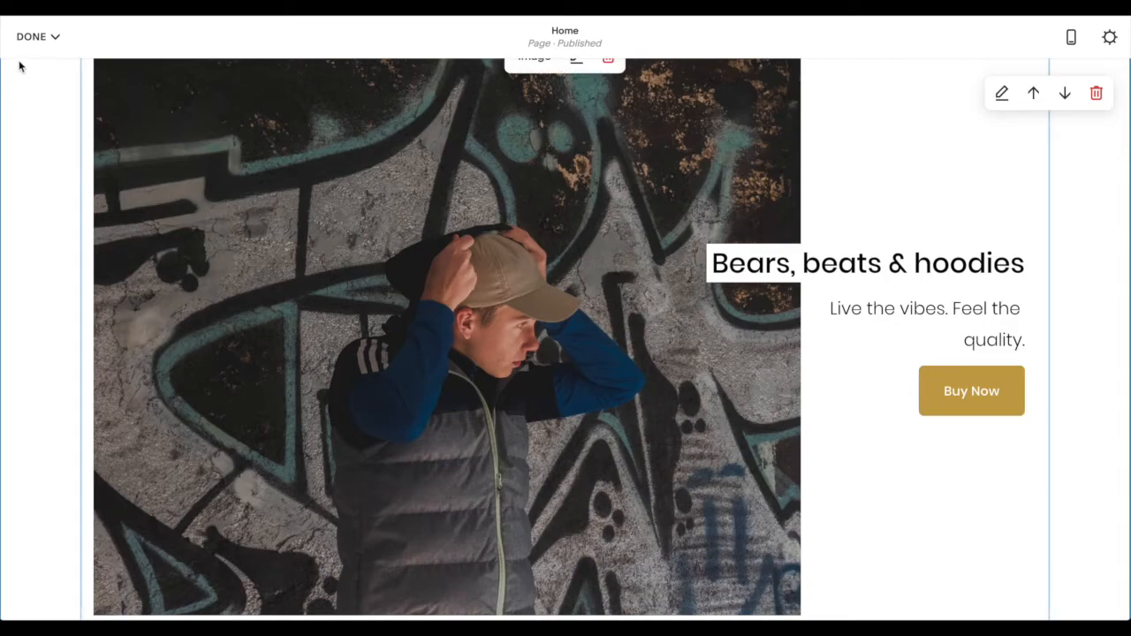
pyautogui.click(35, 36)
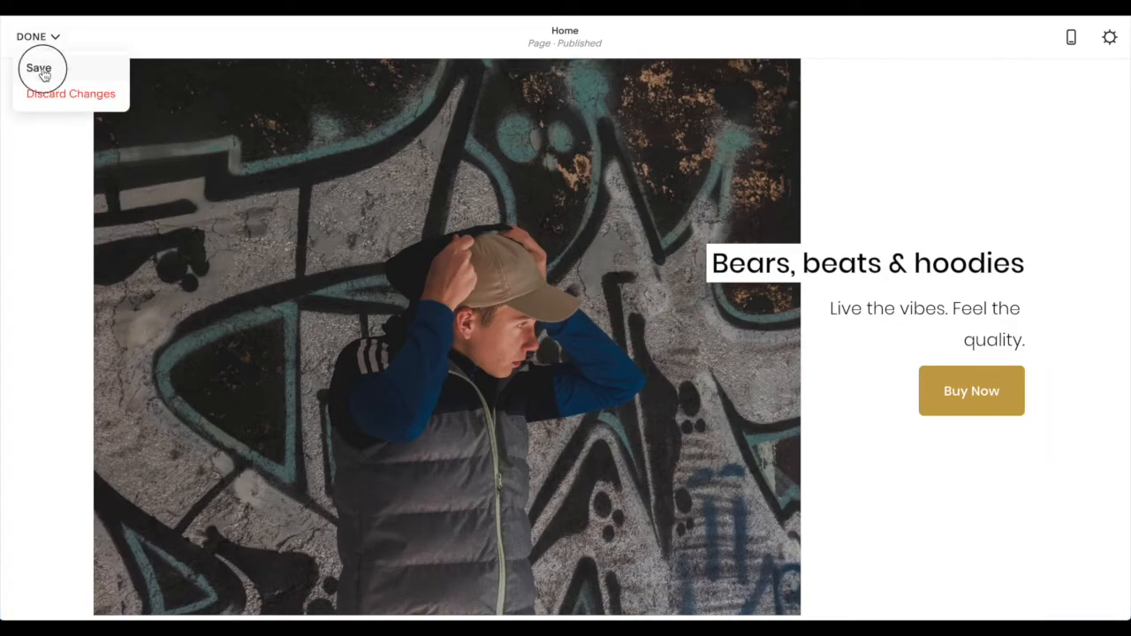
pyautogui.click(40, 71)
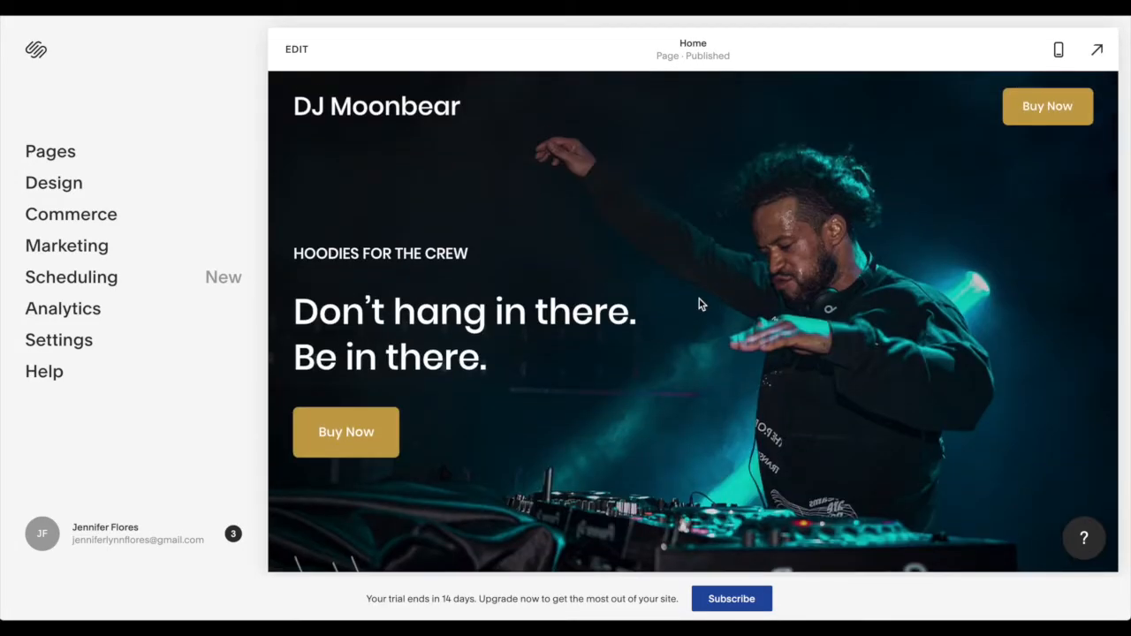
# - Review the saved home page from the hero down to the "Take Action" section
pyautogui.scroll(-4, 699, 298)
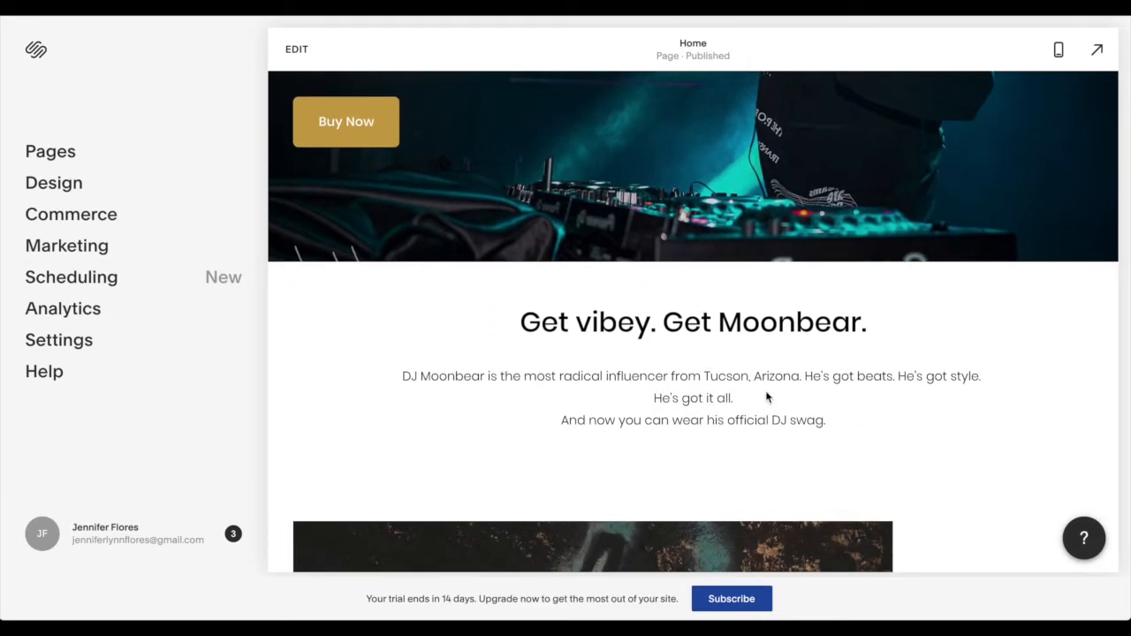
pyautogui.click(700, 419)
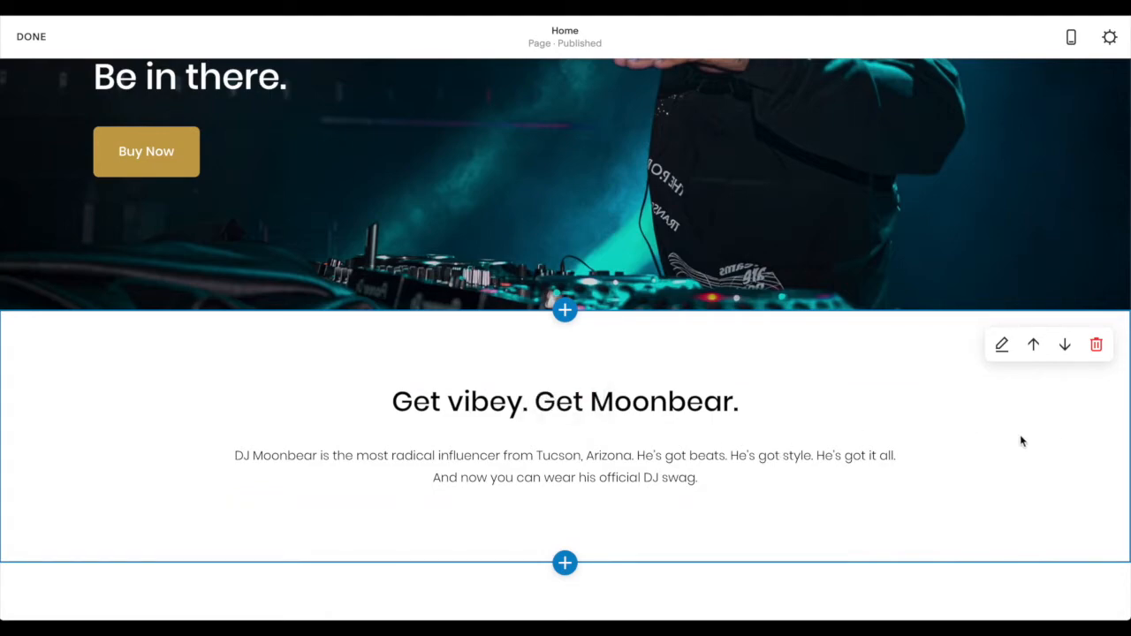
pyautogui.click(34, 39)
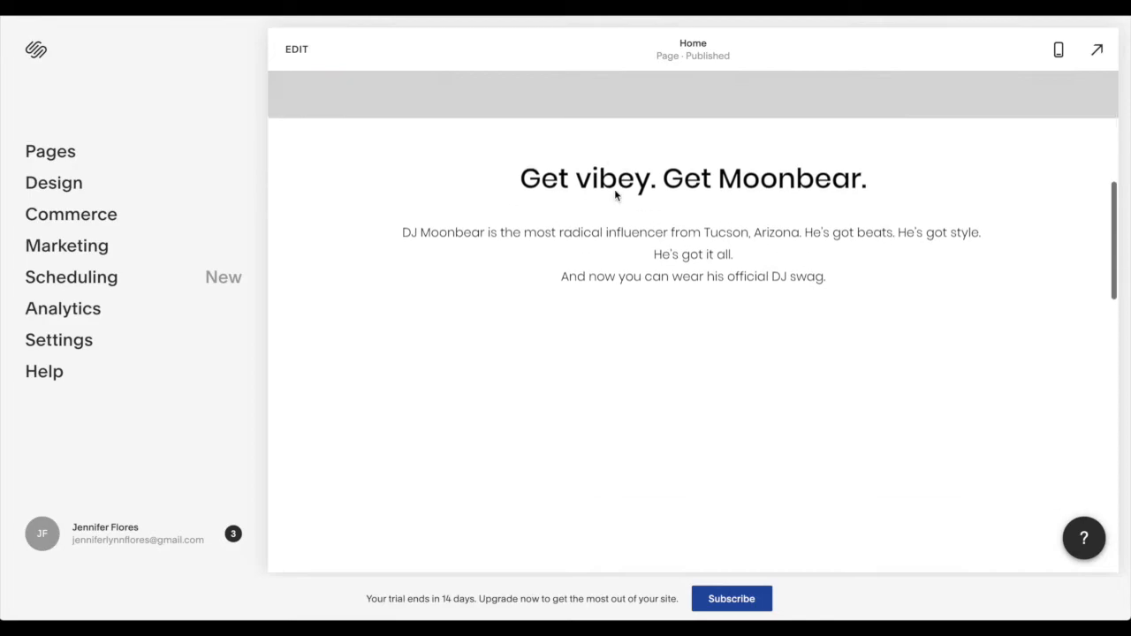
pyautogui.scroll(-3, 614, 189)
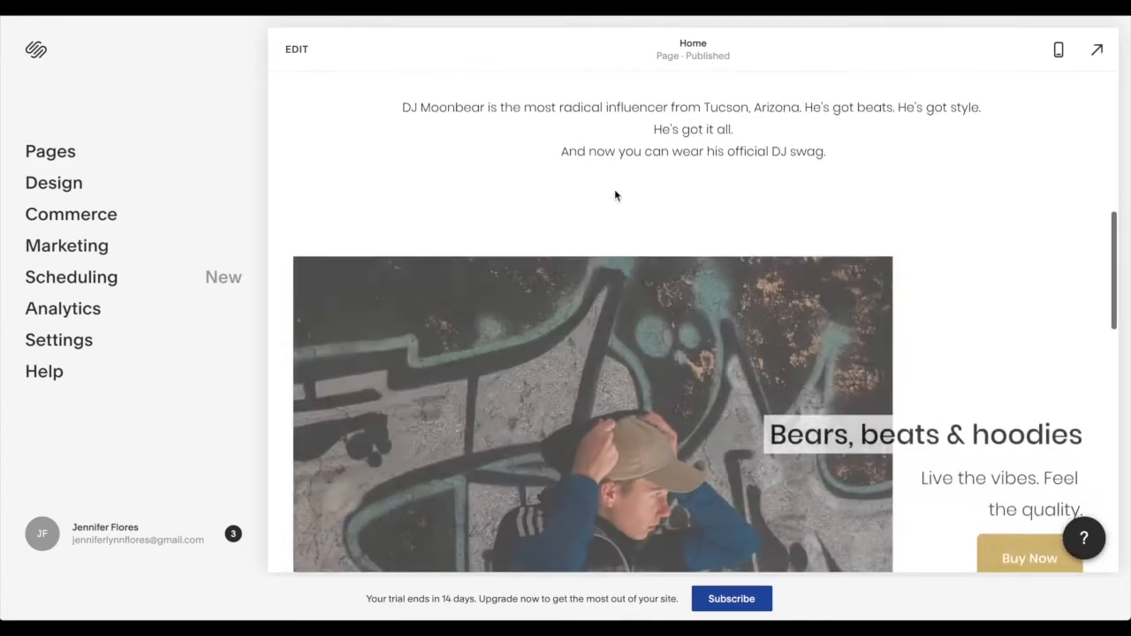
pyautogui.scroll(-3, 616, 195)
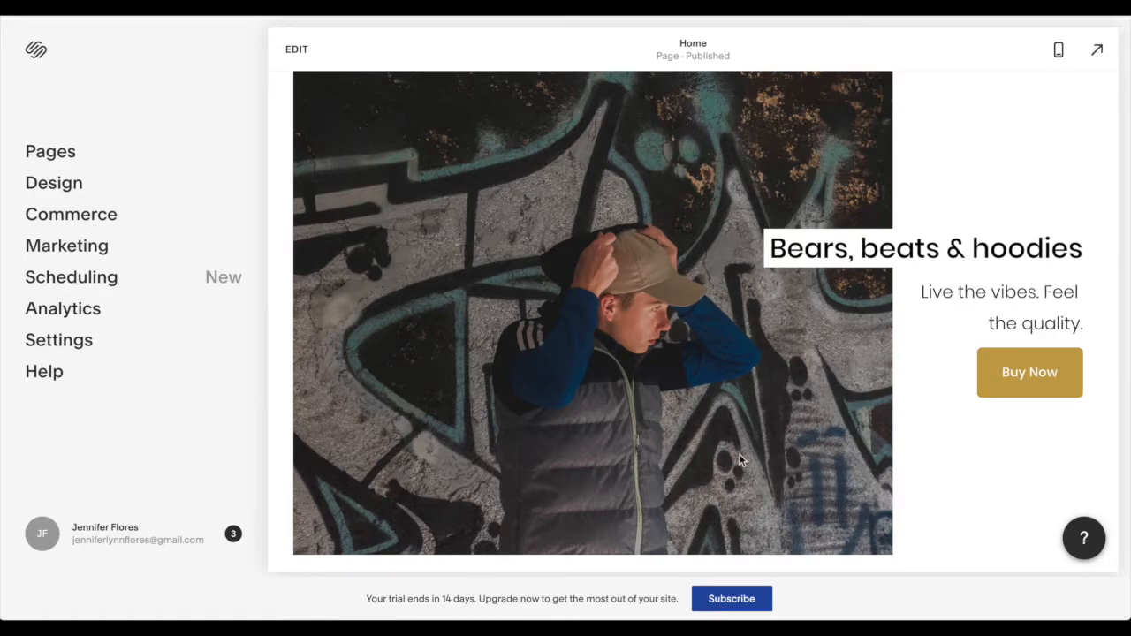
pyautogui.scroll(-5, 739, 455)
pyautogui.scroll(-2, 740, 455)
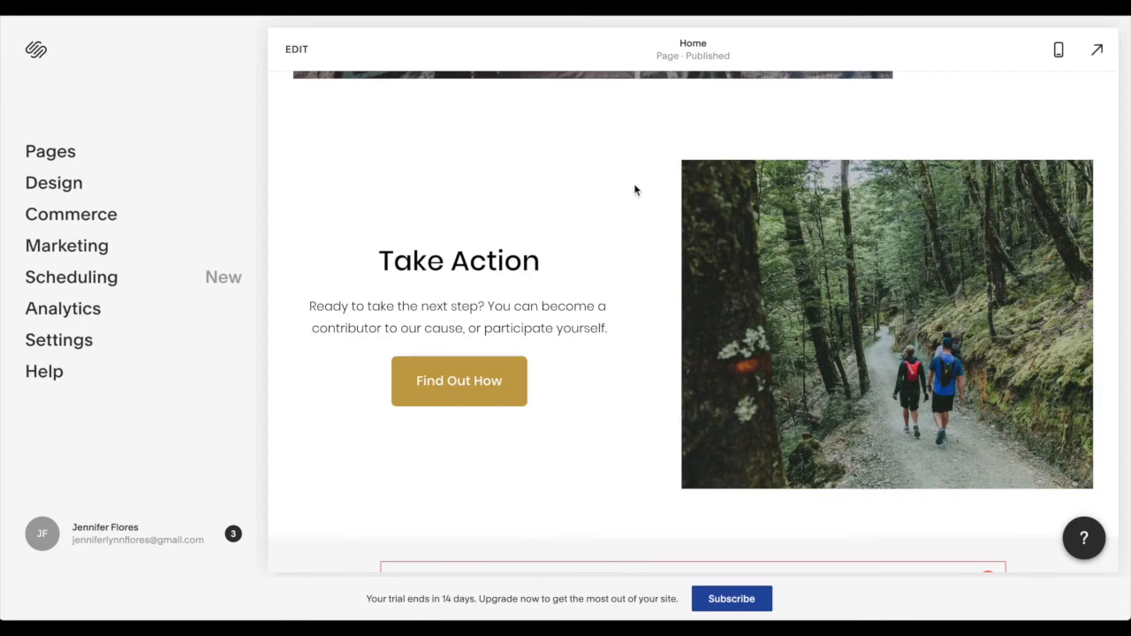
# - Reopen the home page for editing and delete the "Take Action" section with the forest trail photo
pyautogui.click(634, 189)
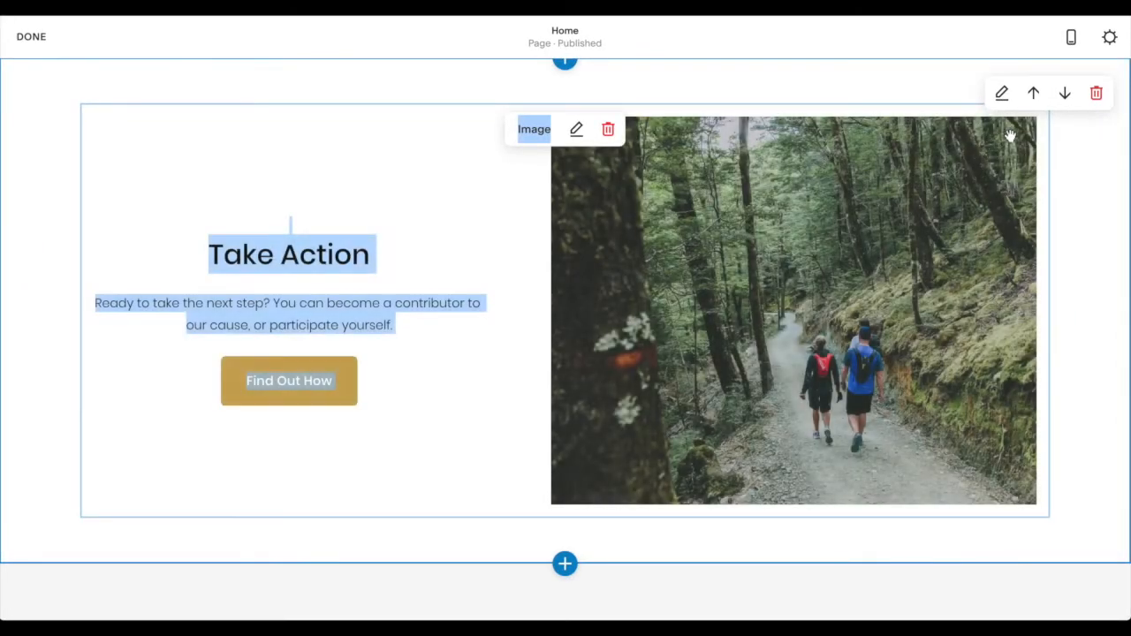
pyautogui.scroll(2, 475, 111)
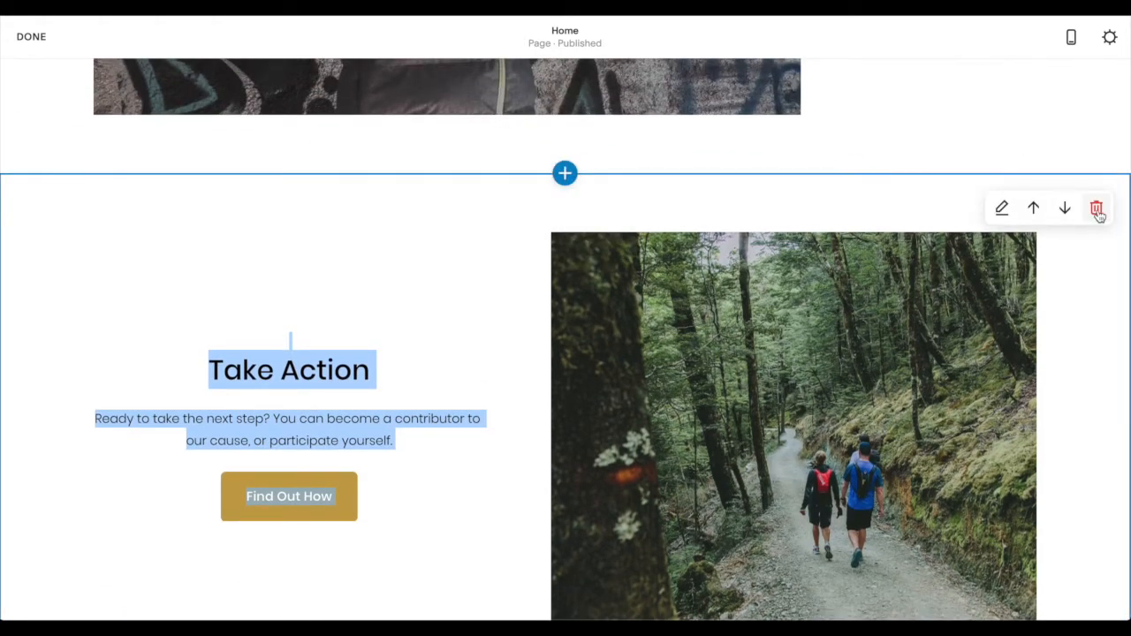
pyautogui.click(1097, 209)
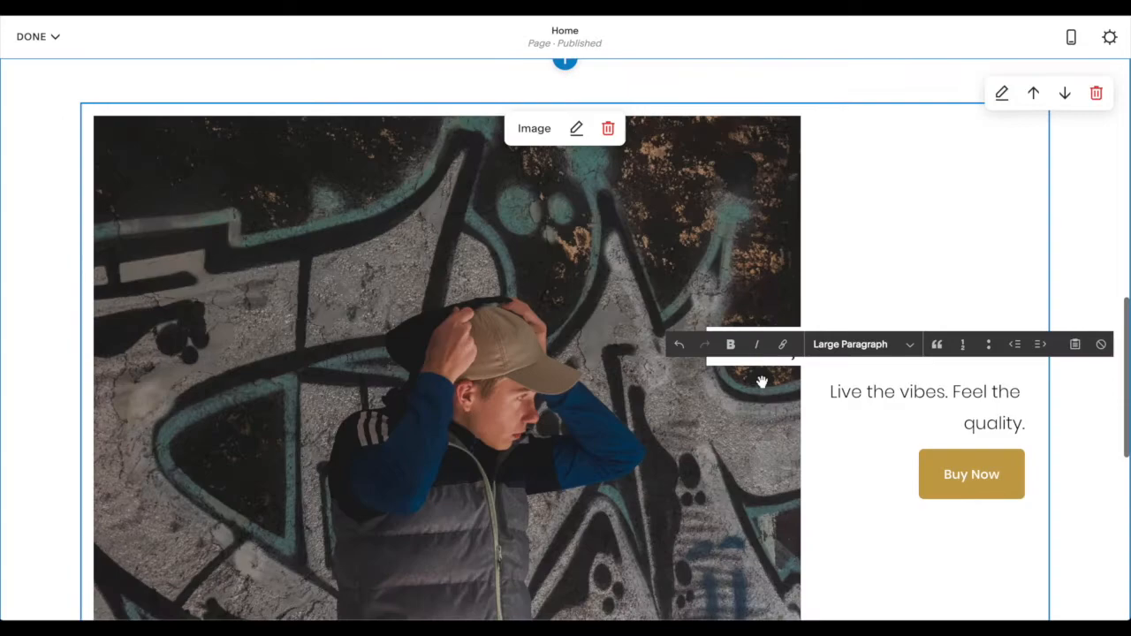
pyautogui.scroll(4, 763, 384)
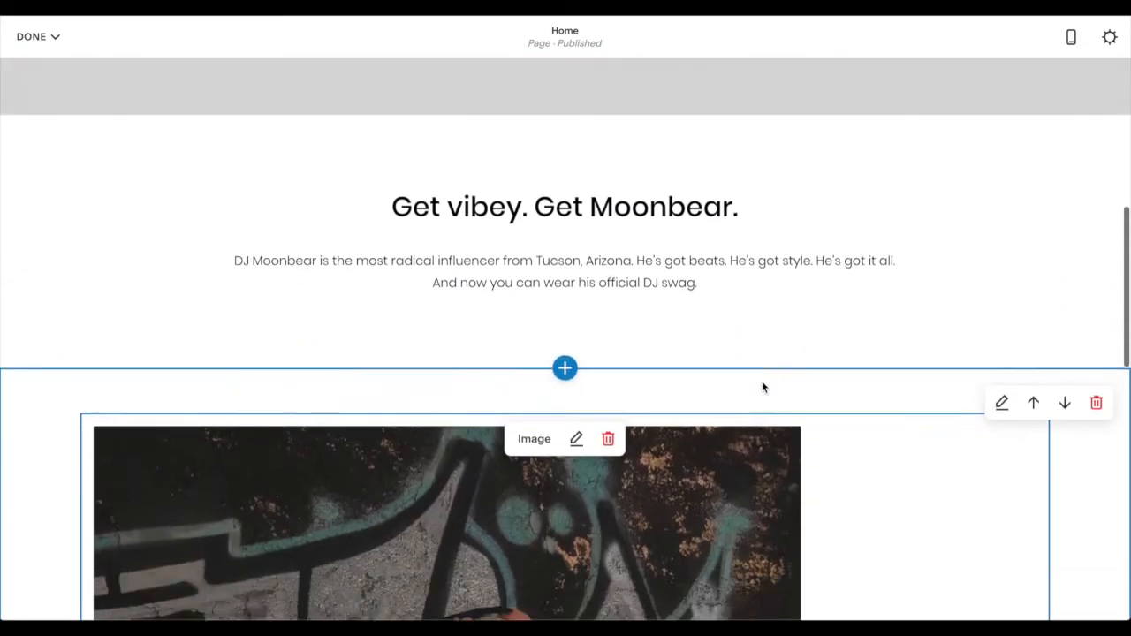
pyautogui.scroll(-3, 762, 381)
pyautogui.scroll(-10, 656, 412)
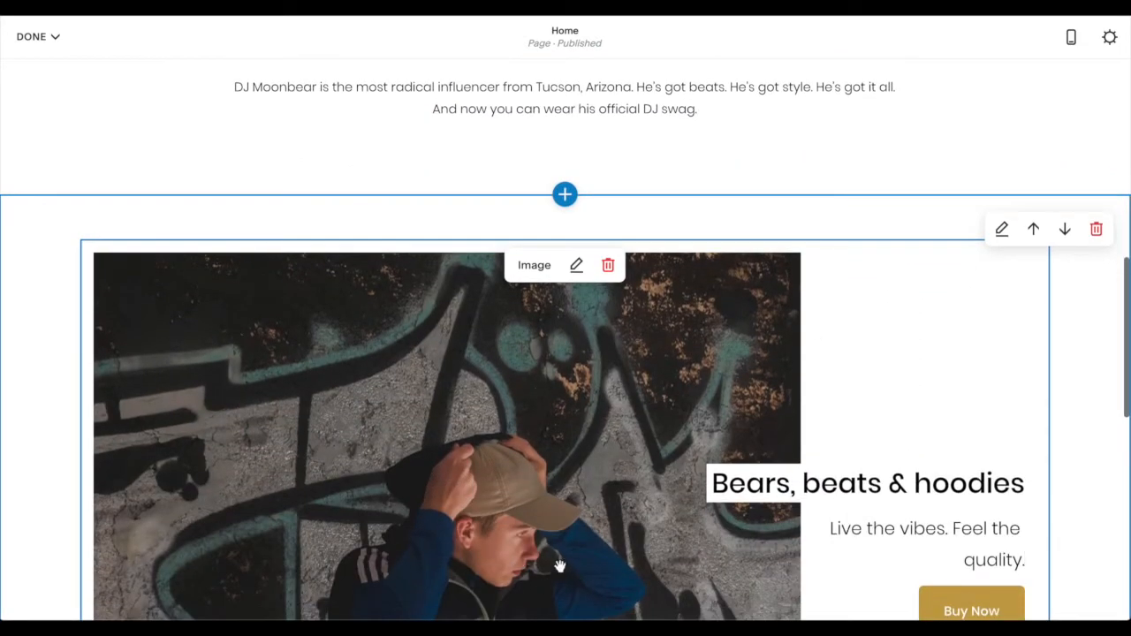
# - Remove the "Subscribe" email sign-up section above the footer
pyautogui.scroll(-1, 659, 422)
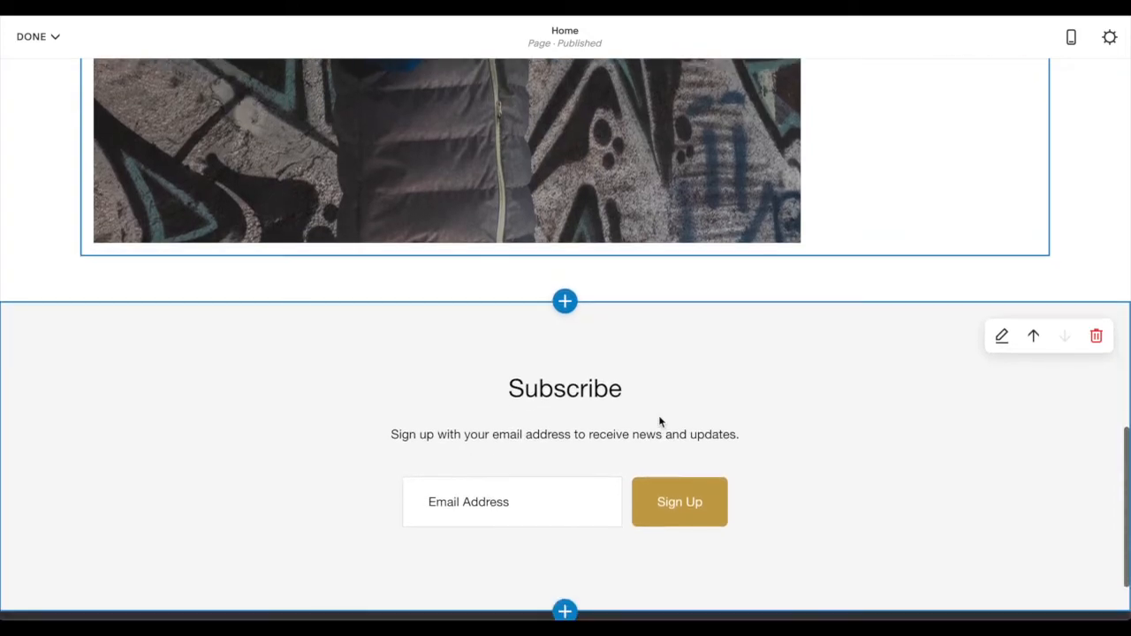
pyautogui.scroll(-1, 911, 442)
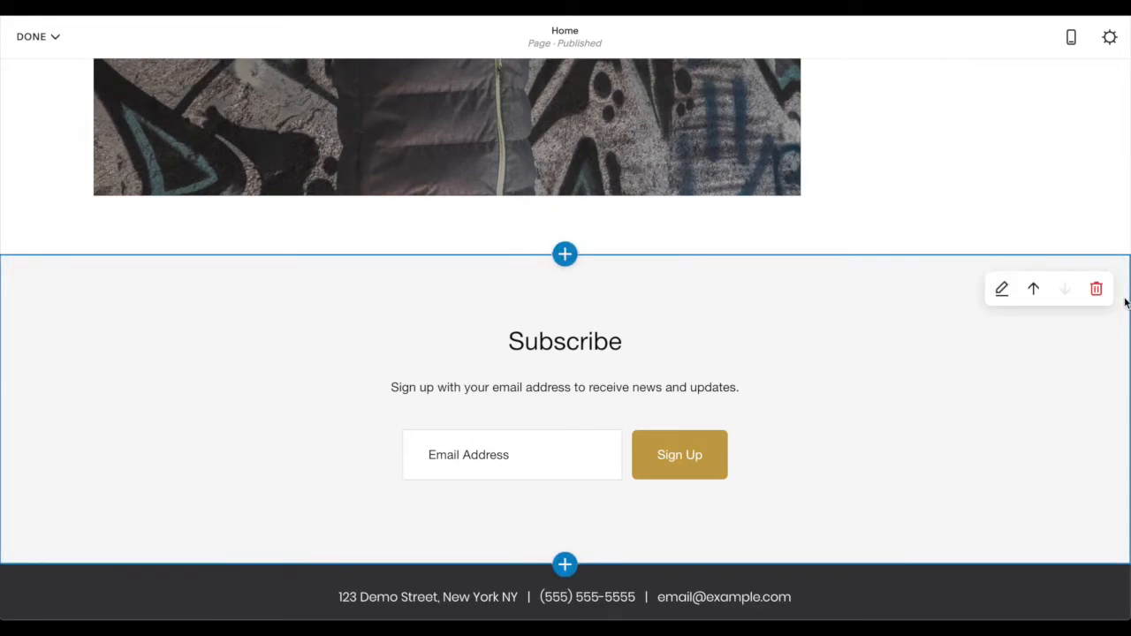
pyautogui.click(1097, 291)
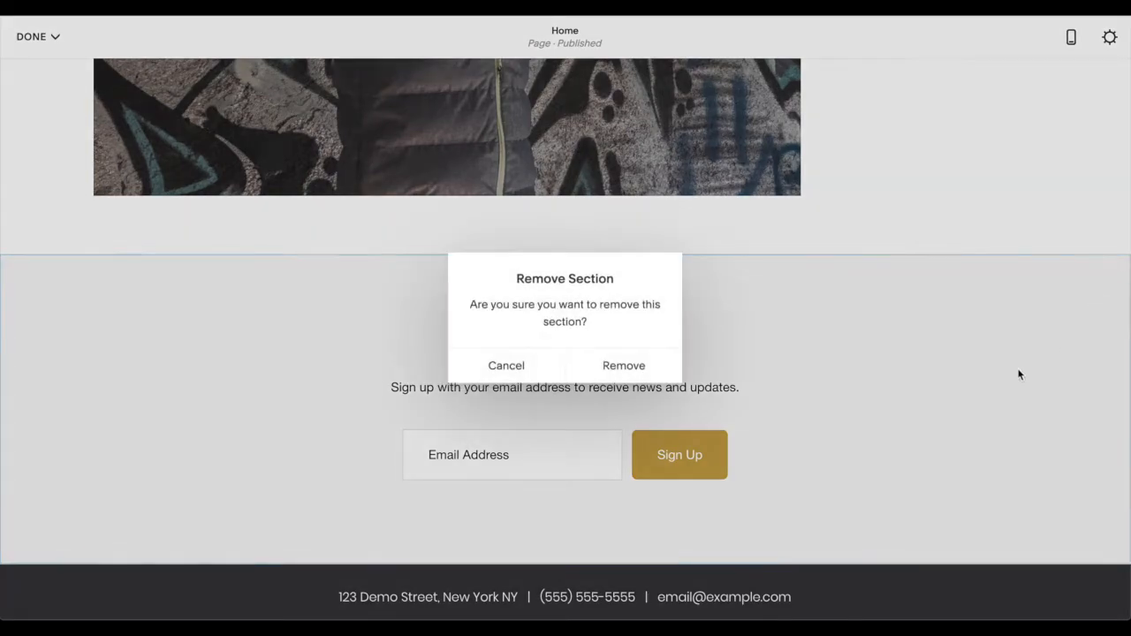
pyautogui.click(624, 366)
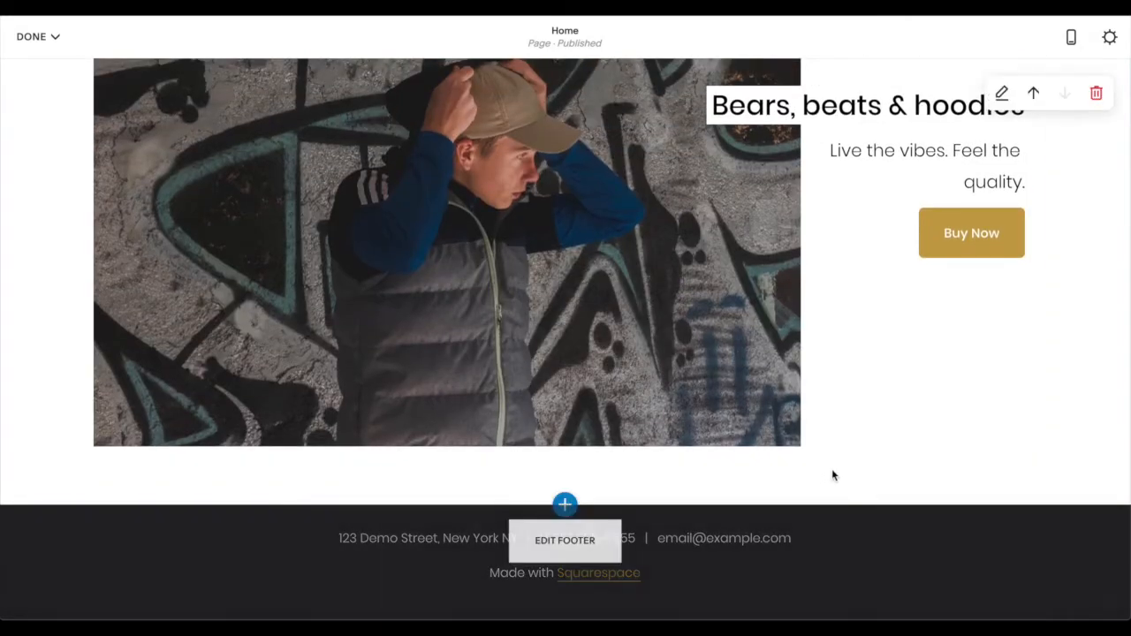
# - Add a Quote section with the two-column "What People Are Saying" layout between the hoodie image section and the footer
pyautogui.click(565, 506)
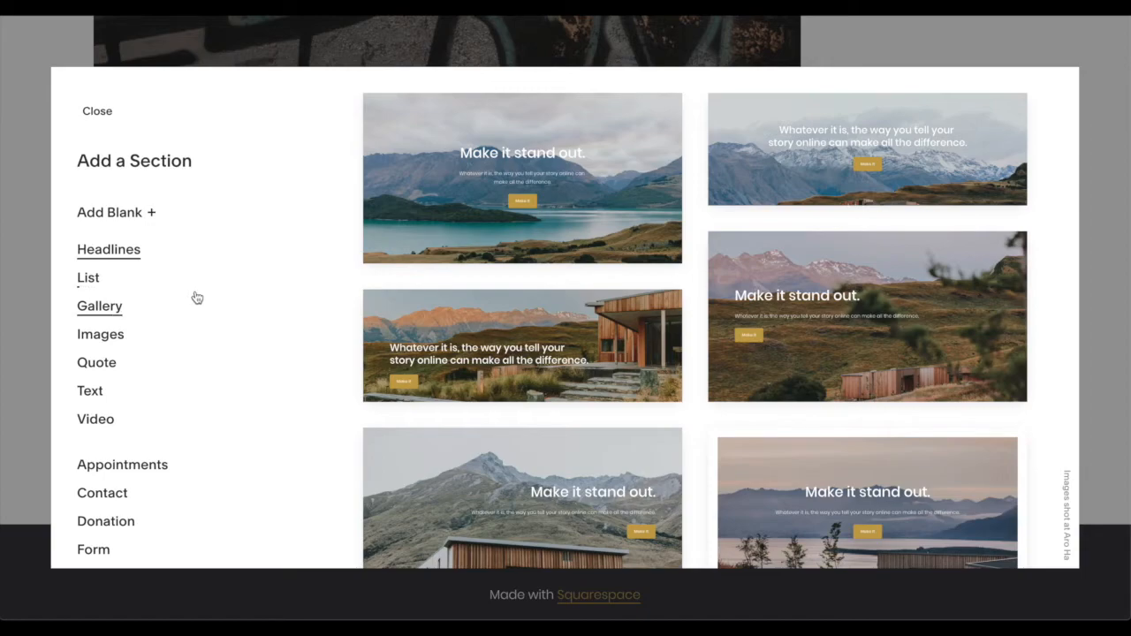
pyautogui.scroll(-5, 160, 412)
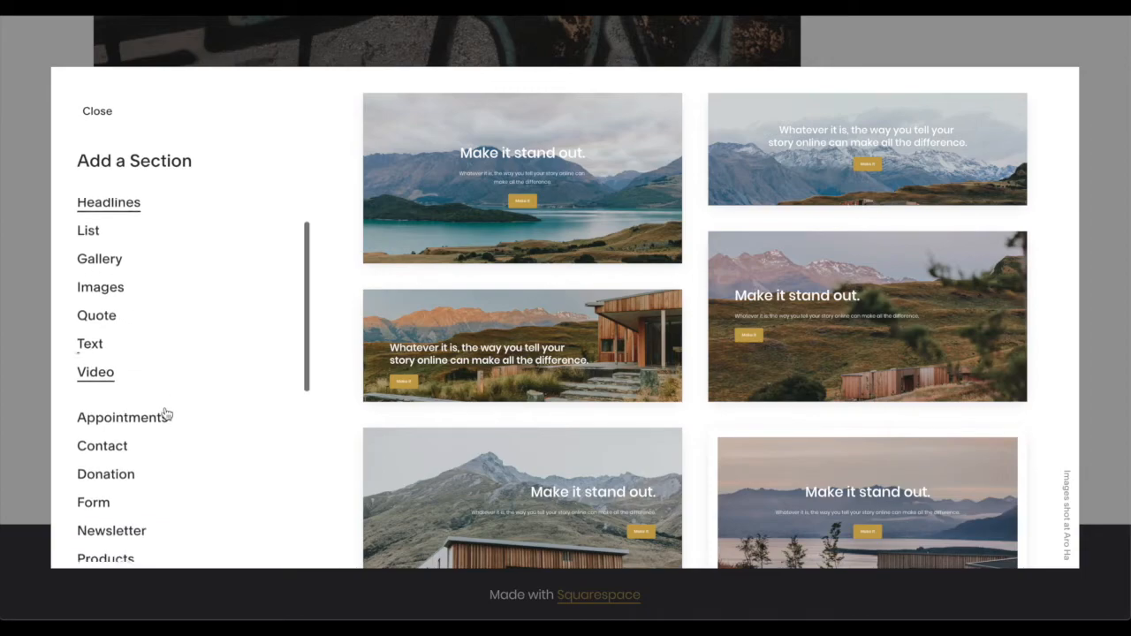
pyautogui.scroll(5, 166, 413)
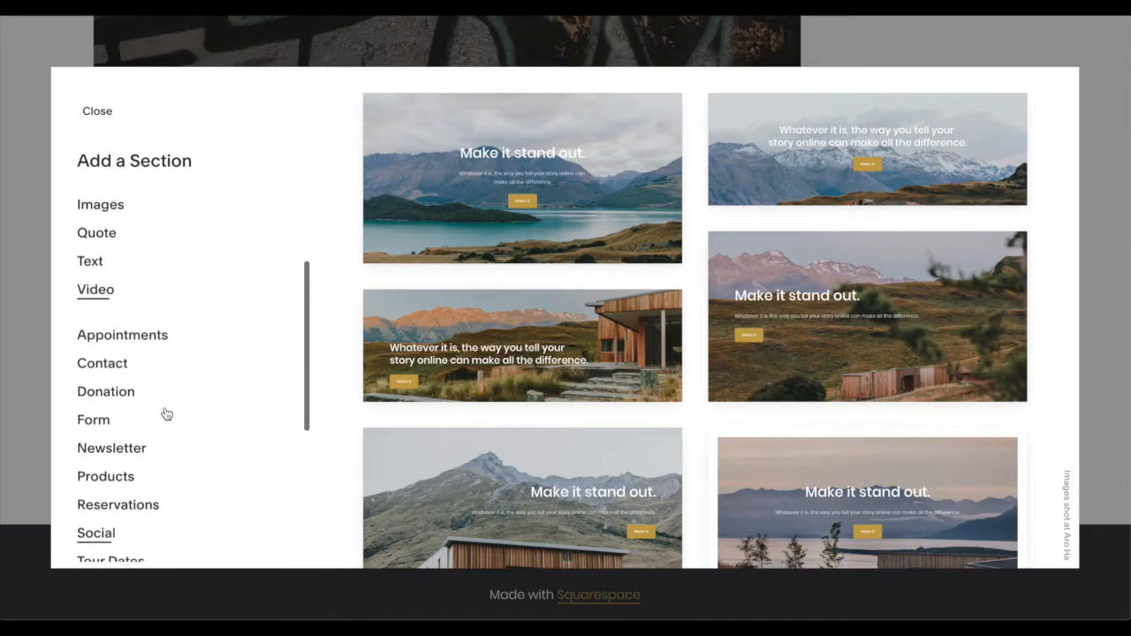
pyautogui.click(90, 348)
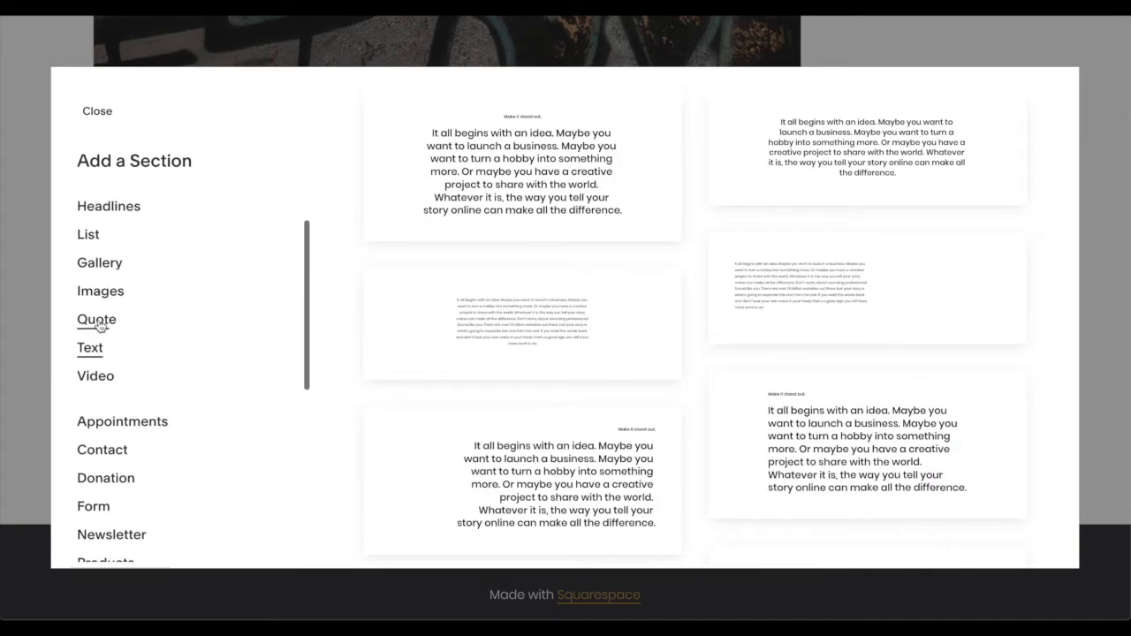
pyautogui.scroll(-2, 498, 364)
pyautogui.scroll(-3, 475, 363)
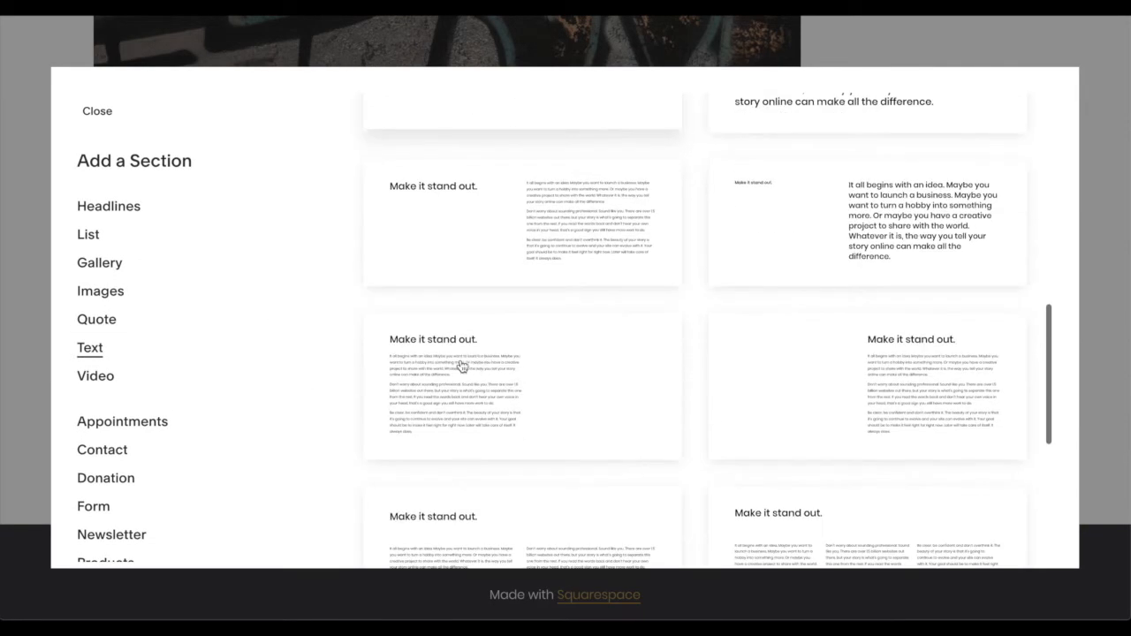
pyautogui.click(92, 320)
pyautogui.scroll(-3, 566, 314)
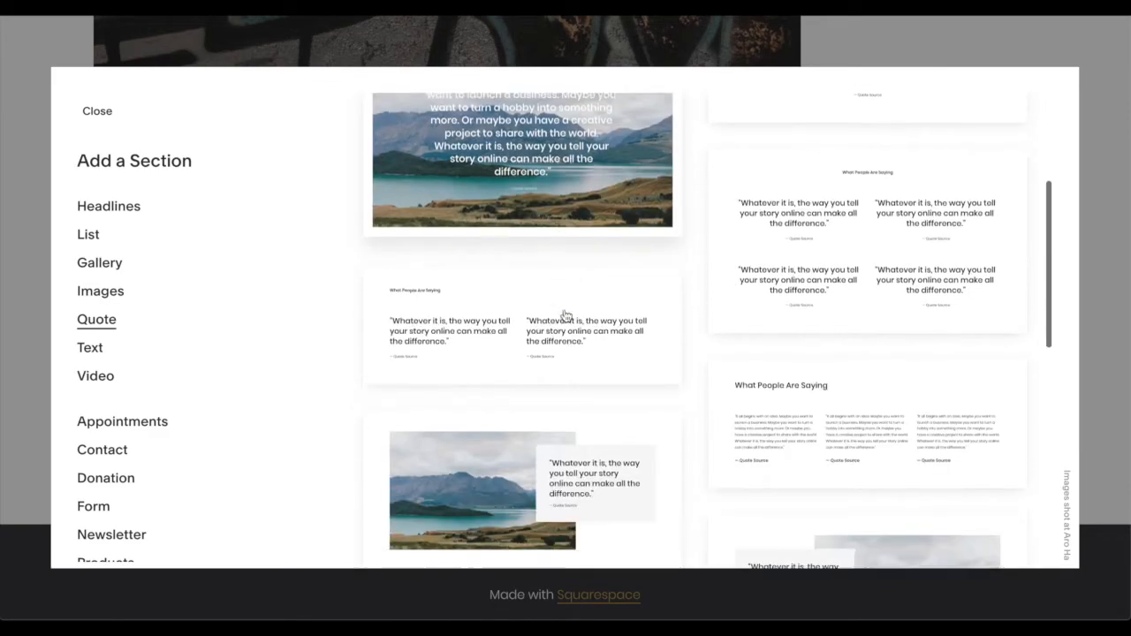
pyautogui.scroll(3, 531, 316)
pyautogui.scroll(-3, 529, 315)
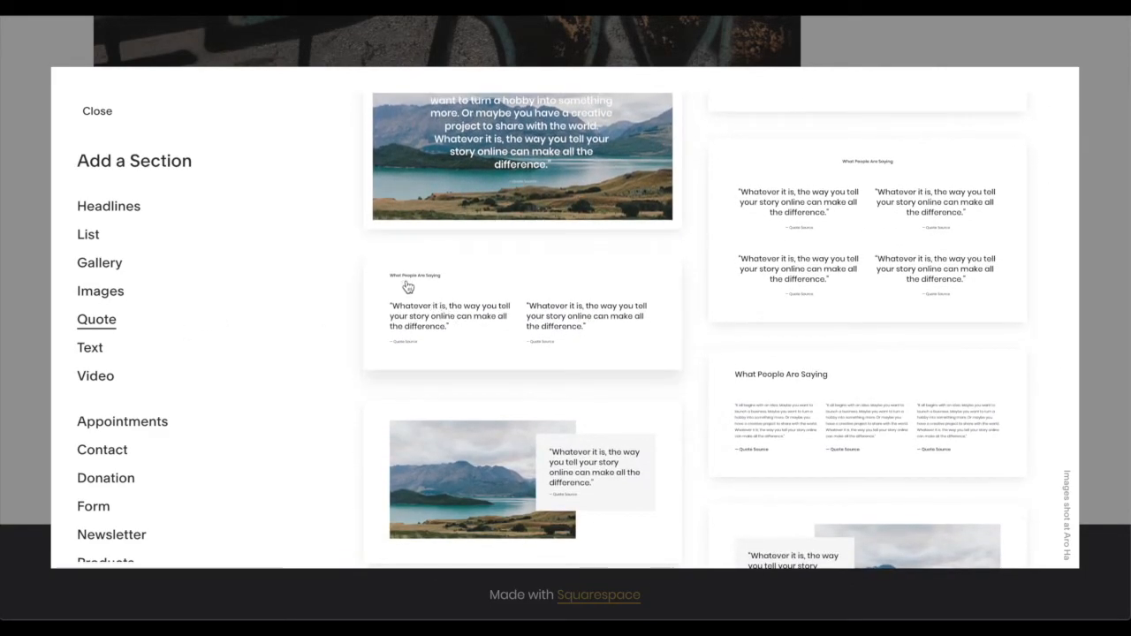
pyautogui.click(513, 310)
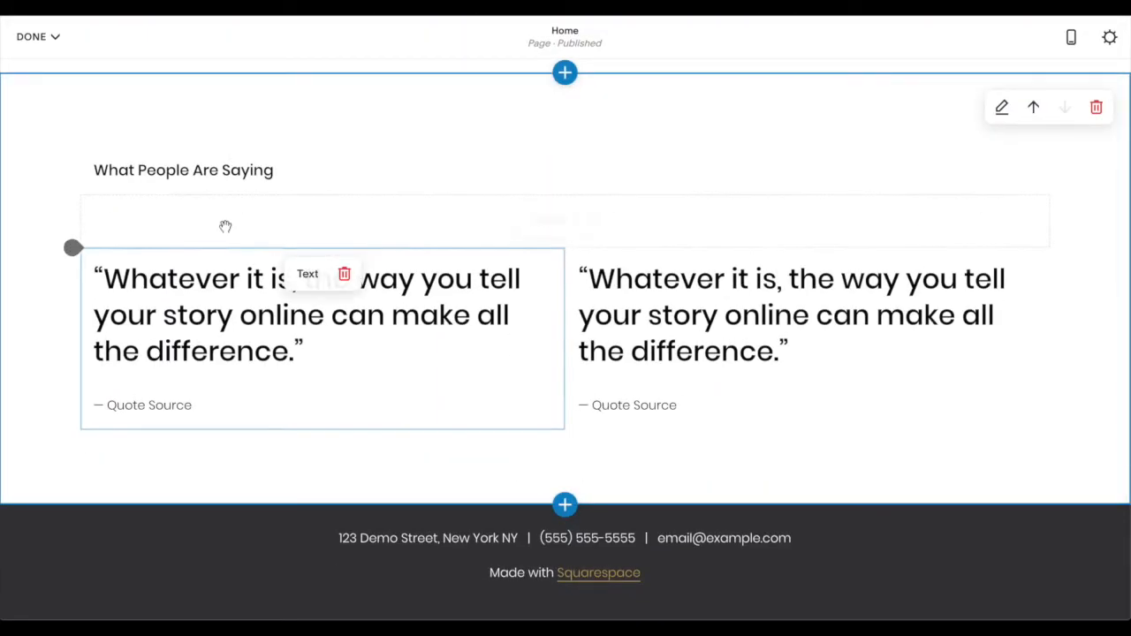
# - Replace the first placeholder quote's text with "The coziest sweatshirt I ever owned." inside the existing quotation marks
pyautogui.doubleClick(218, 300)
pyautogui.click(292, 353)
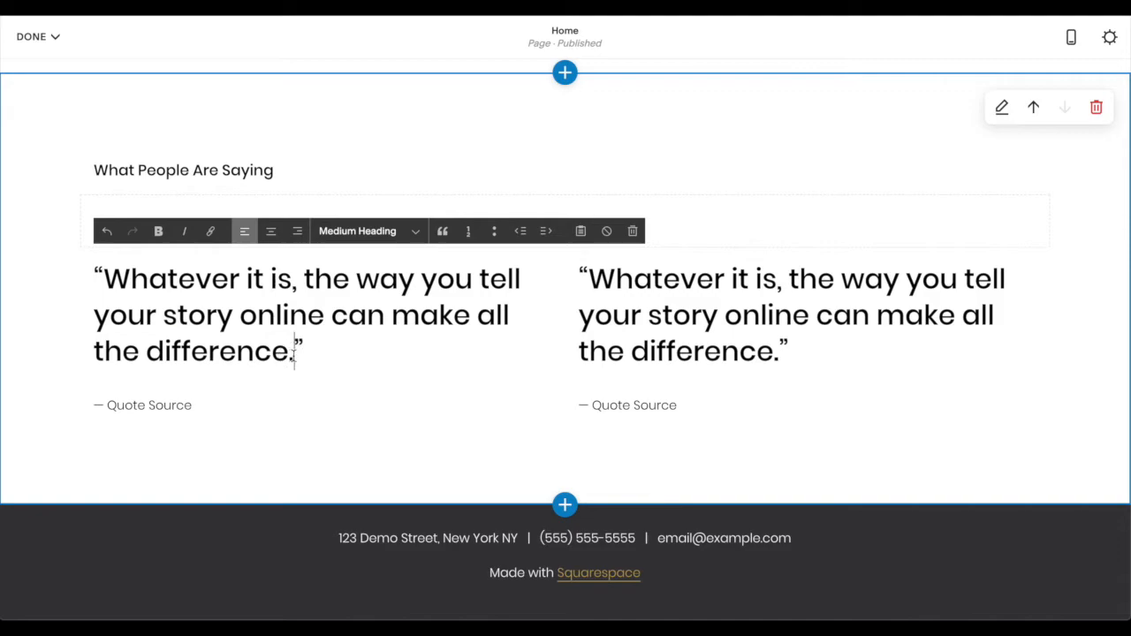
pyautogui.moveTo(279, 354); pyautogui.dragTo(74, 247)
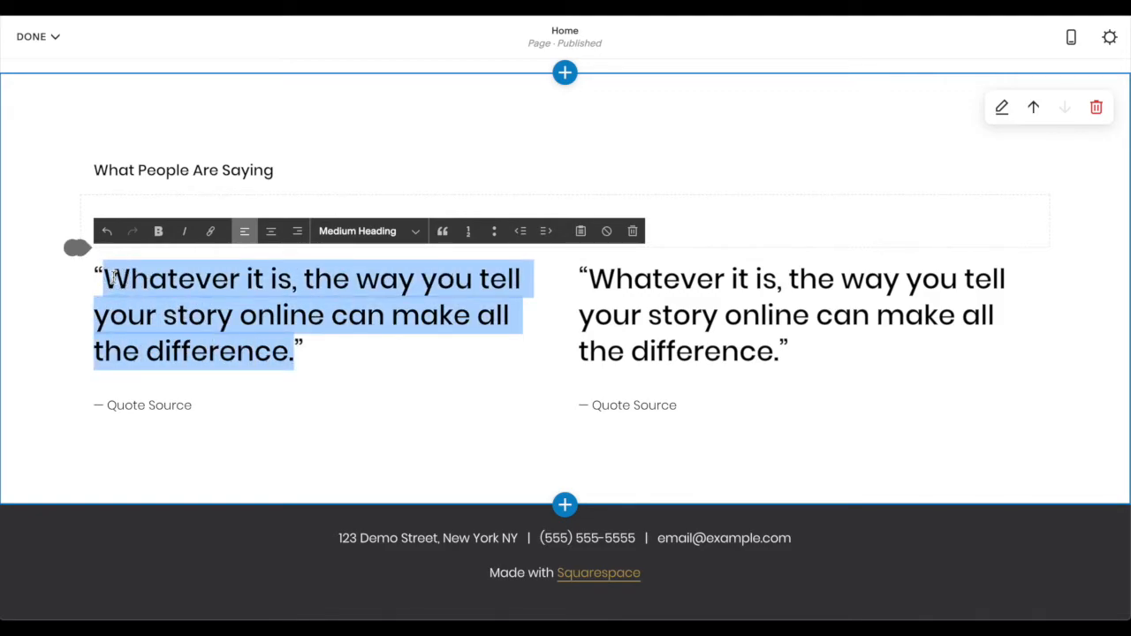
pyautogui.write('The cozies')
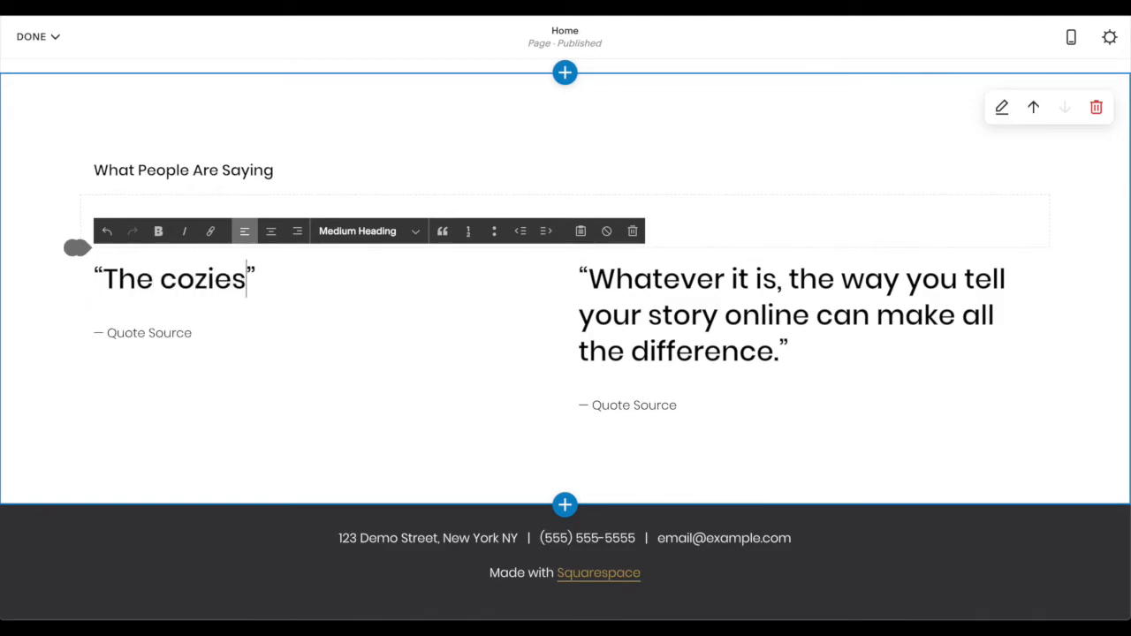
pyautogui.write('t sweatshir')
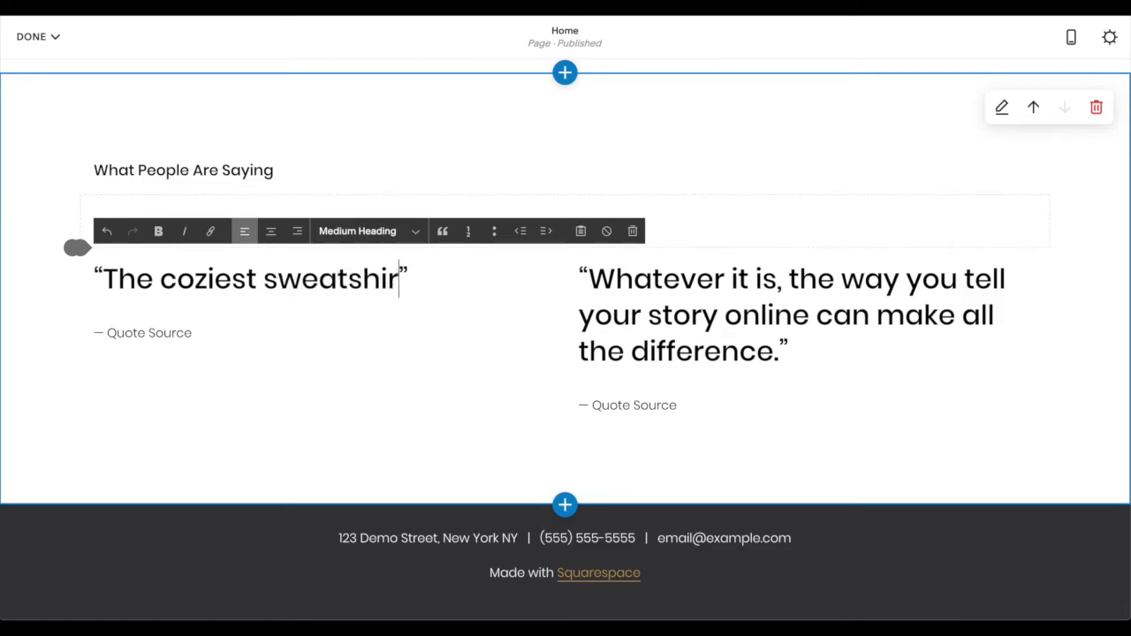
pyautogui.write('t I ever ')
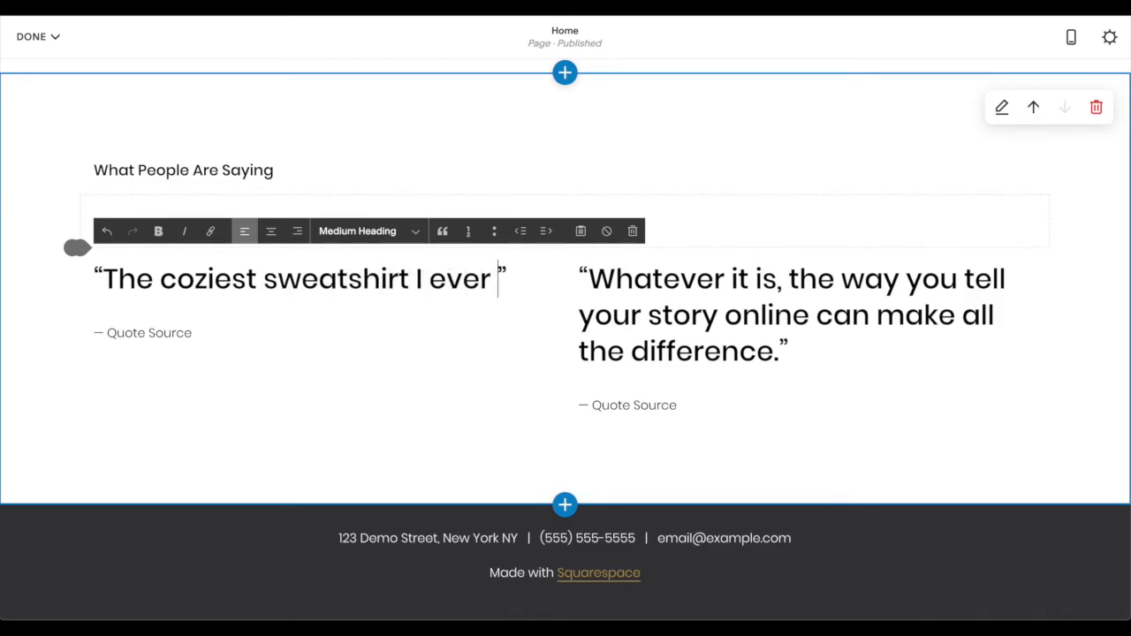
pyautogui.write('owned.')
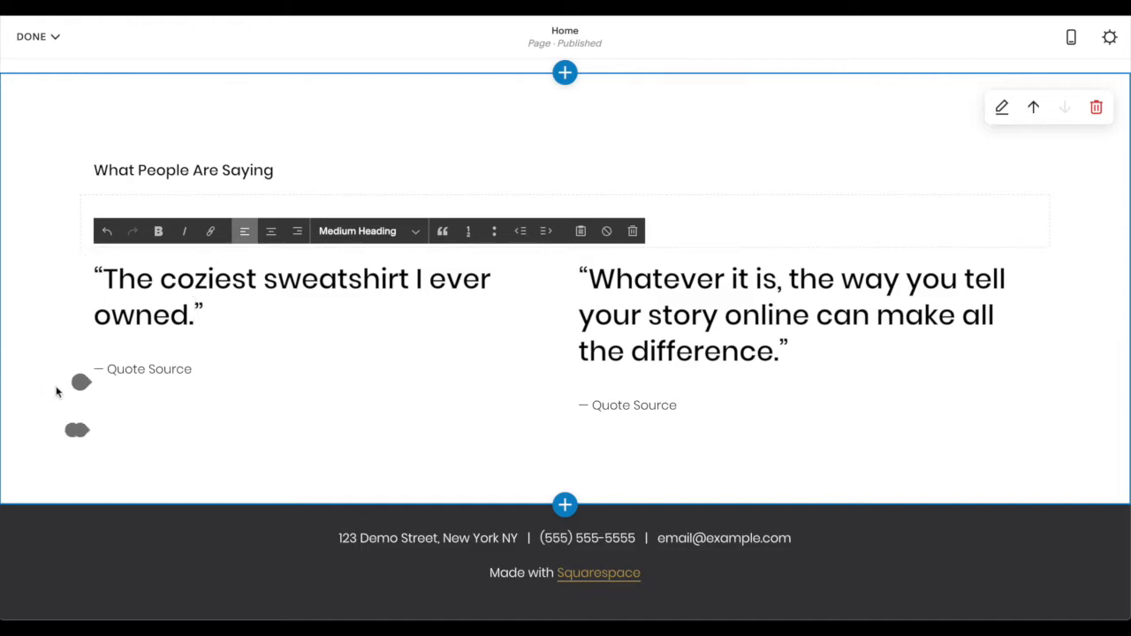
# - Replace the first quote's "Quote Source" placeholder with the reviewer's first name
pyautogui.click(184, 369)
pyautogui.moveTo(188, 372); pyautogui.dragTo(111, 369)
pyautogui.write('Conor')
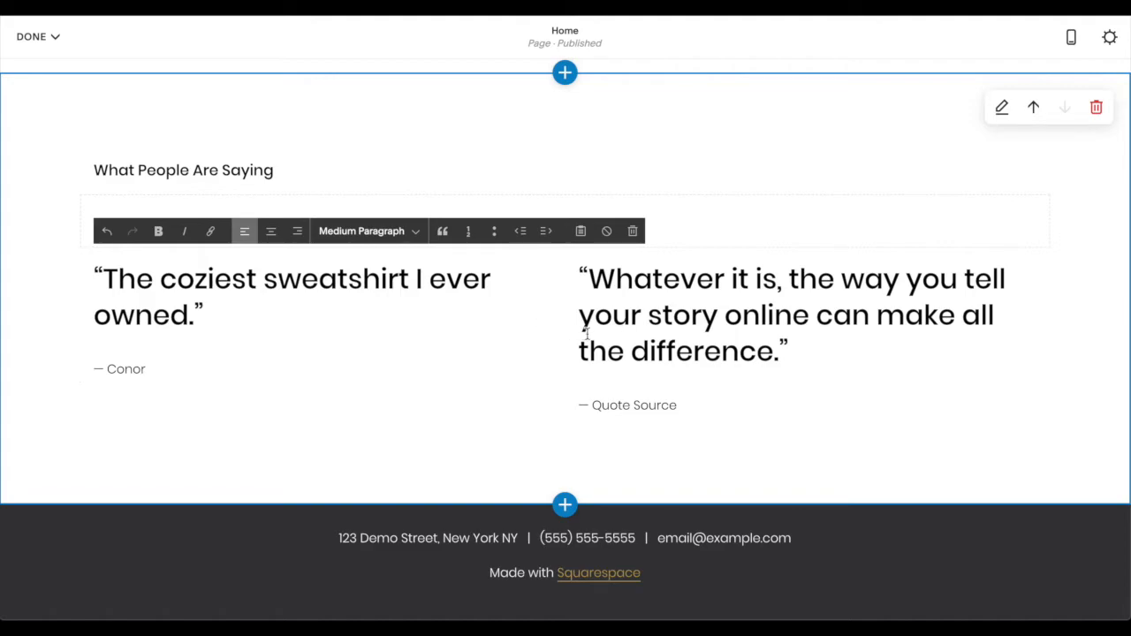
# - Replace the second placeholder quote's text with "Too much swag for one sweatshirt." inside the existing quotation marks
pyautogui.click(585, 334)
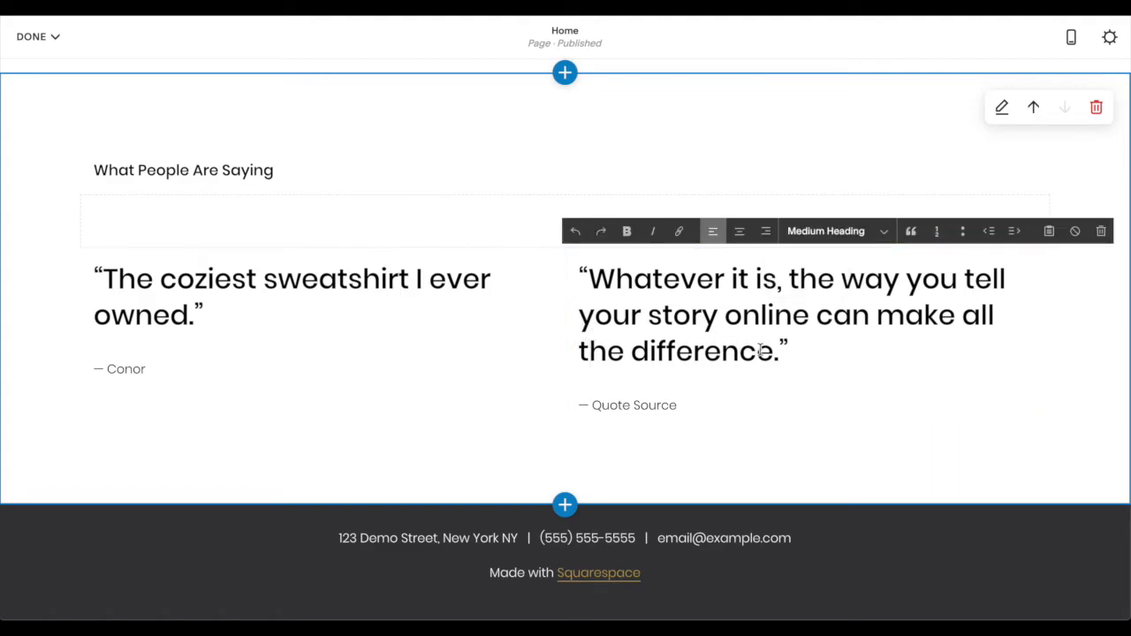
pyautogui.moveTo(777, 356); pyautogui.dragTo(600, 283)
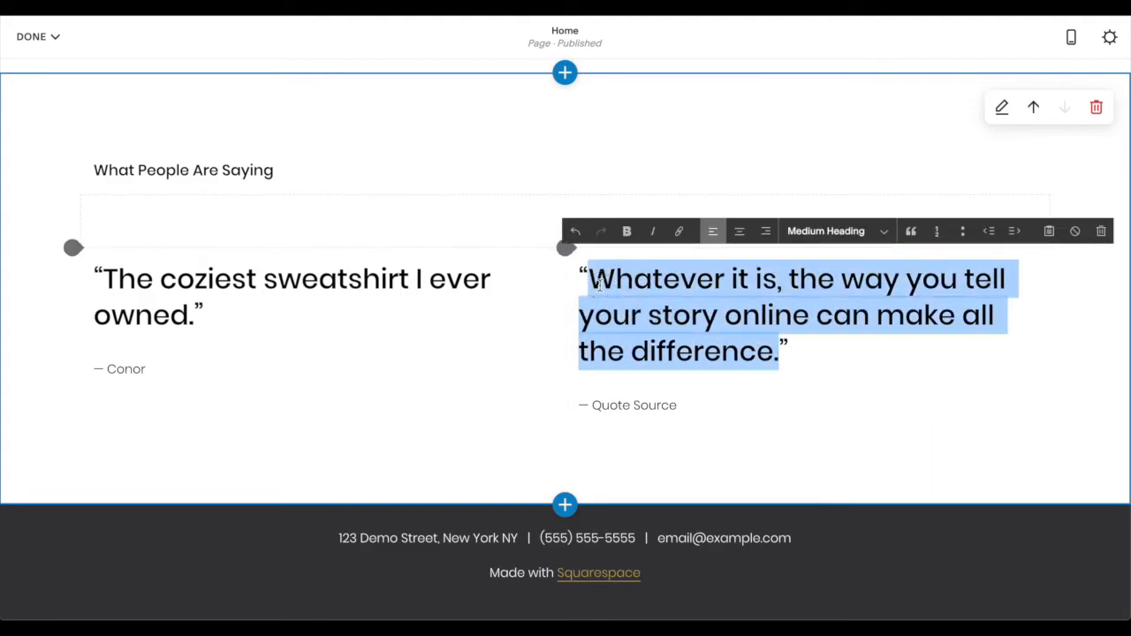
pyautogui.write('You much swag for one s')
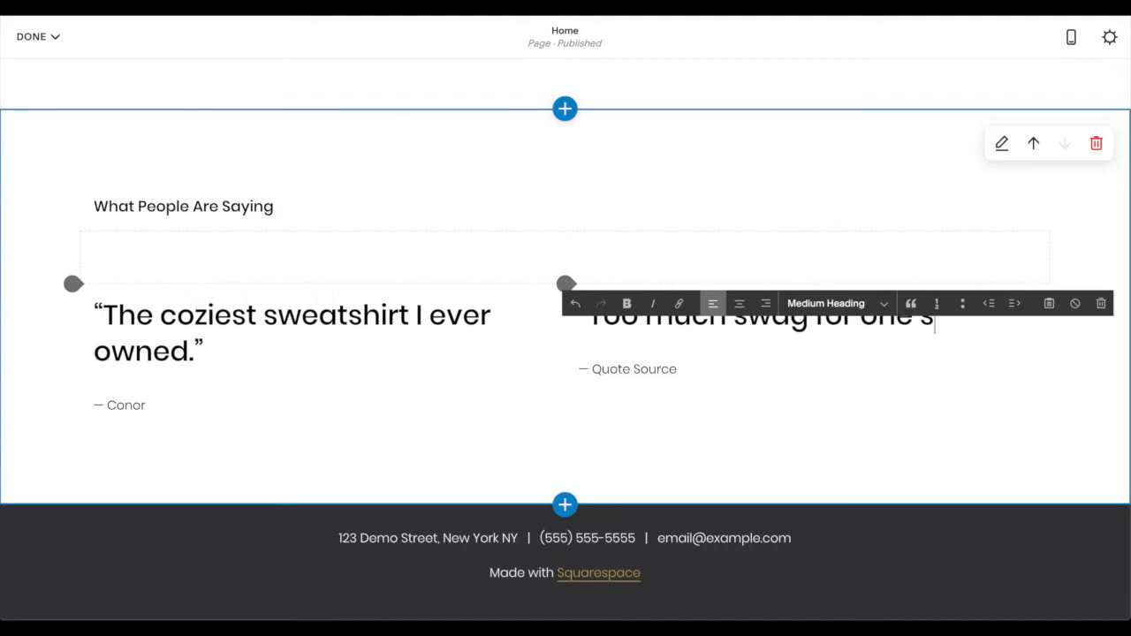
pyautogui.write('weatshirt.”')
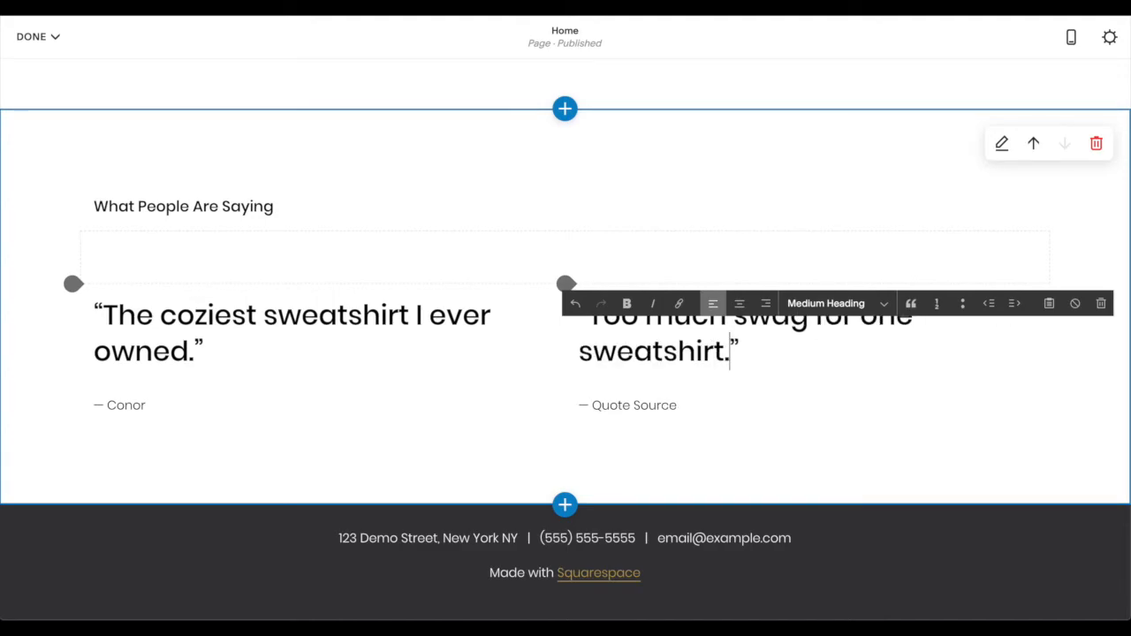
# - Replace the second quote's "Quote Source" placeholder with the other reviewer's first name and finish editing the text
pyautogui.doubleClick(656, 405)
pyautogui.press('BackSpace')
pyautogui.press('BackSpace')
pyautogui.press('BackSpace')
pyautogui.press('BackSpace')
pyautogui.press('BackSpace')
pyautogui.press('BackSpace')
pyautogui.press('BackSpace')
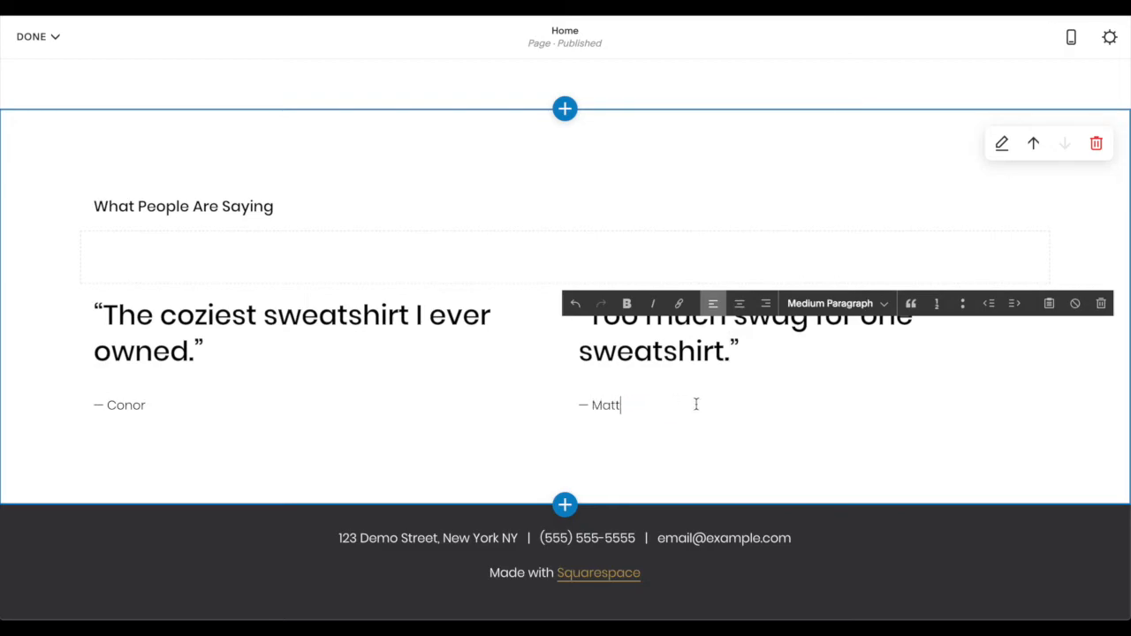
pyautogui.click(811, 442)
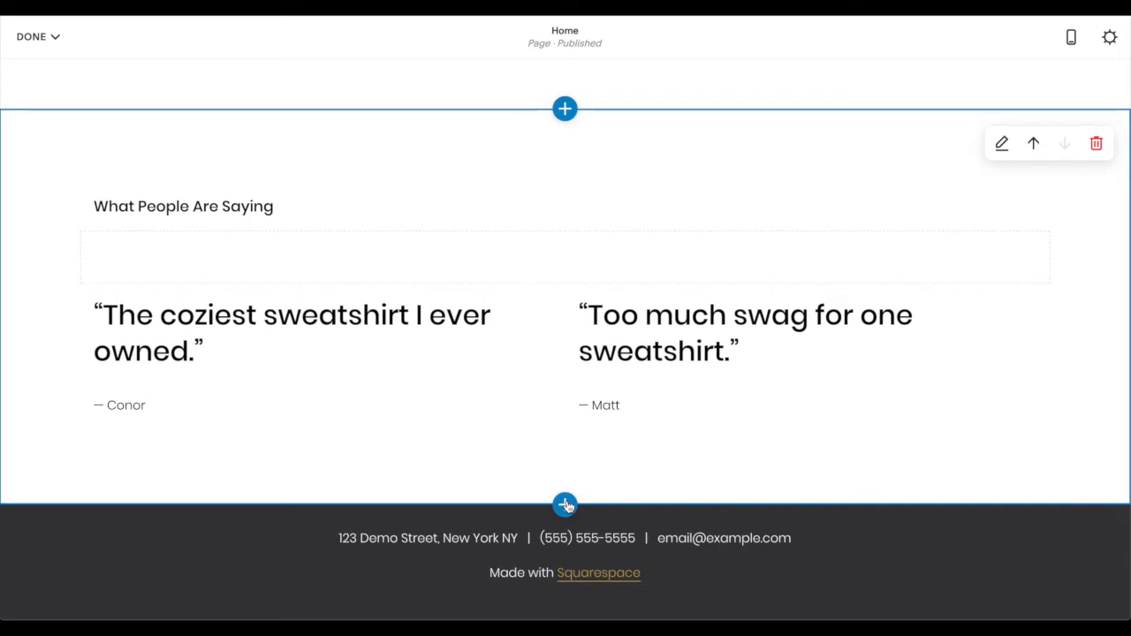
# - Add an Images section with the full-width lake and mountain layout between the testimonials and the footer
pyautogui.click(566, 506)
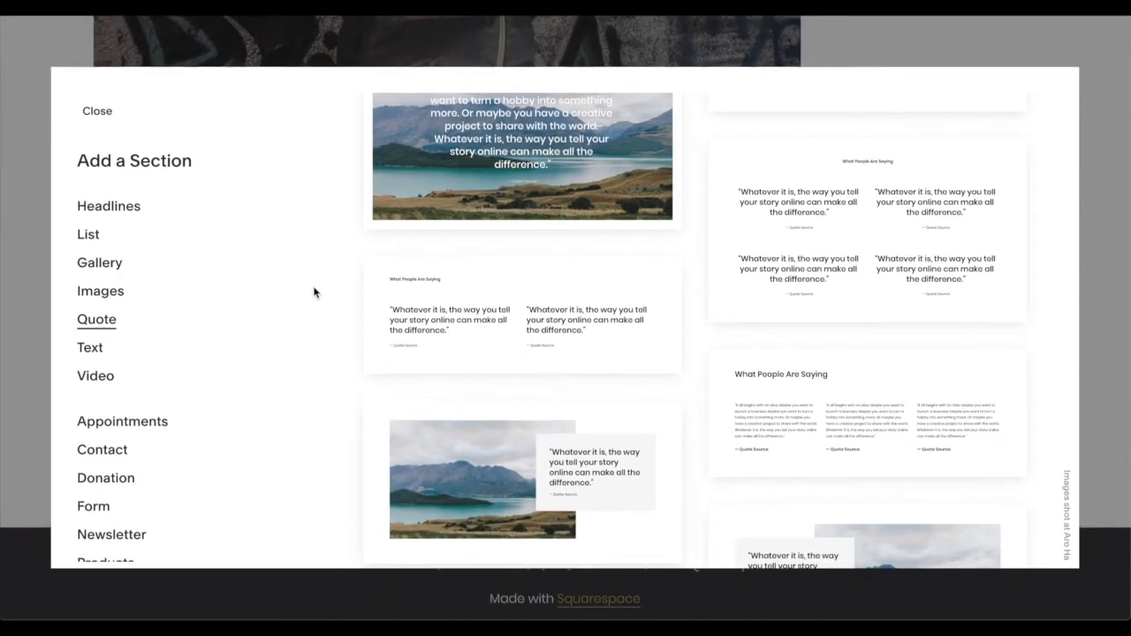
pyautogui.click(113, 294)
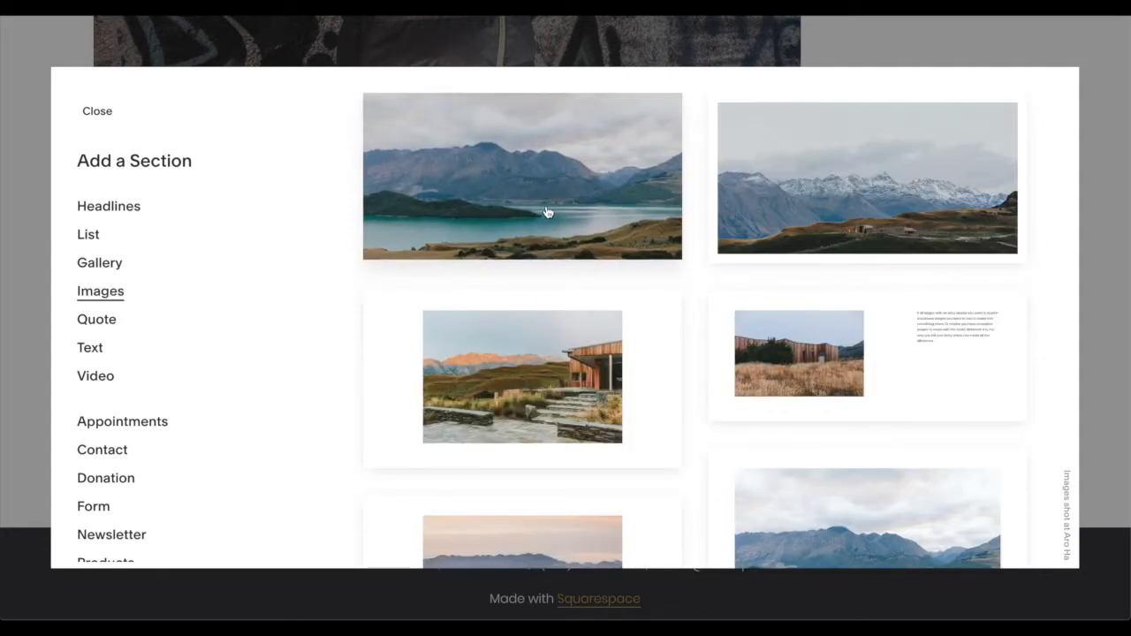
pyautogui.scroll(-3, 263, 331)
pyautogui.scroll(2, 262, 330)
pyautogui.scroll(2, 265, 331)
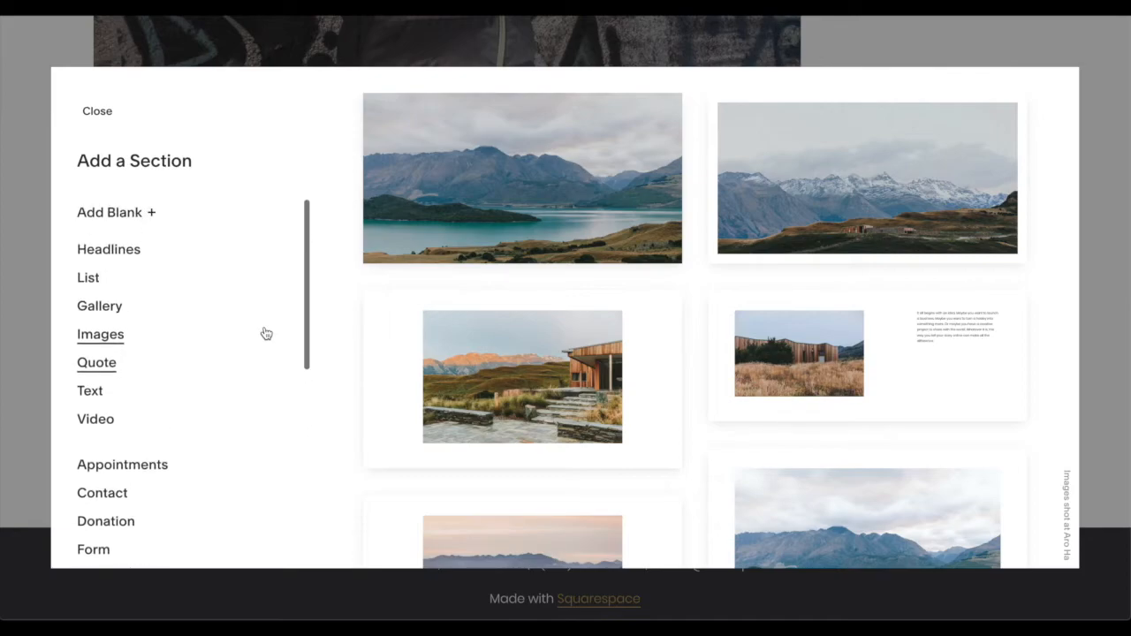
pyautogui.click(541, 210)
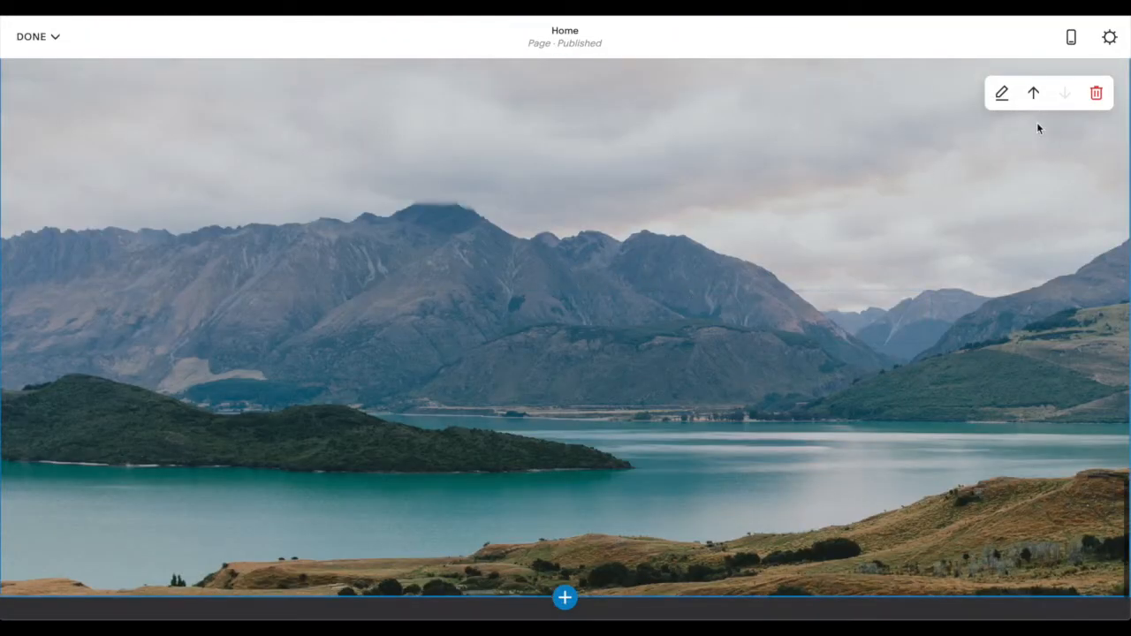
# - Set the lake image section's height to M and delete its background image
pyautogui.scroll(-2, 872, 285)
pyautogui.scroll(3, 874, 282)
pyautogui.click(821, 274)
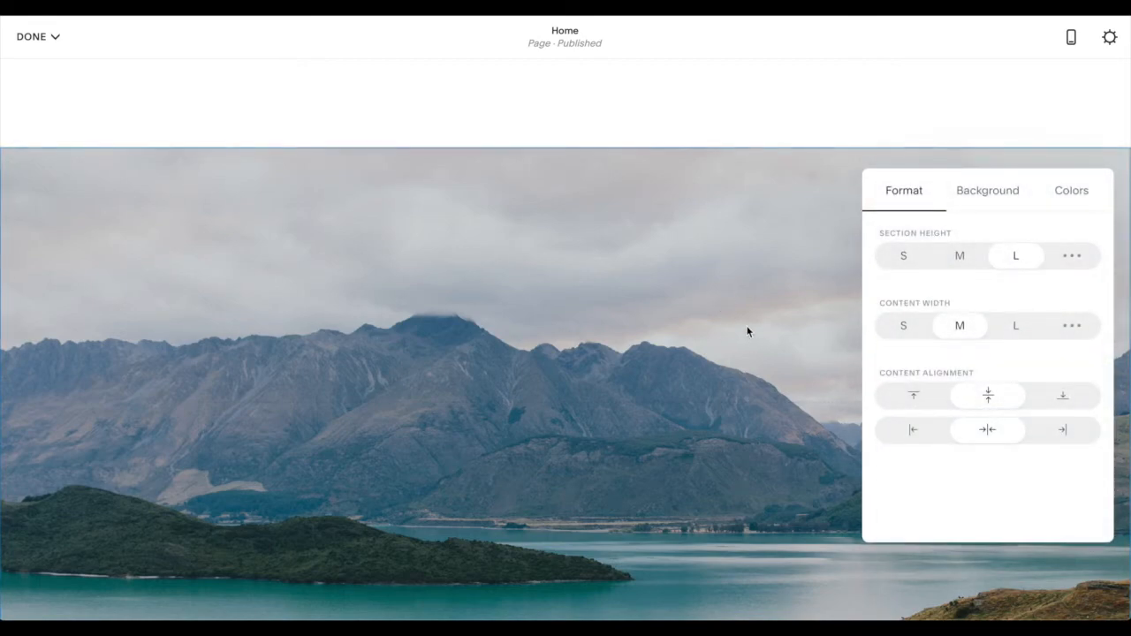
pyautogui.click(747, 333)
pyautogui.scroll(-4, 780, 327)
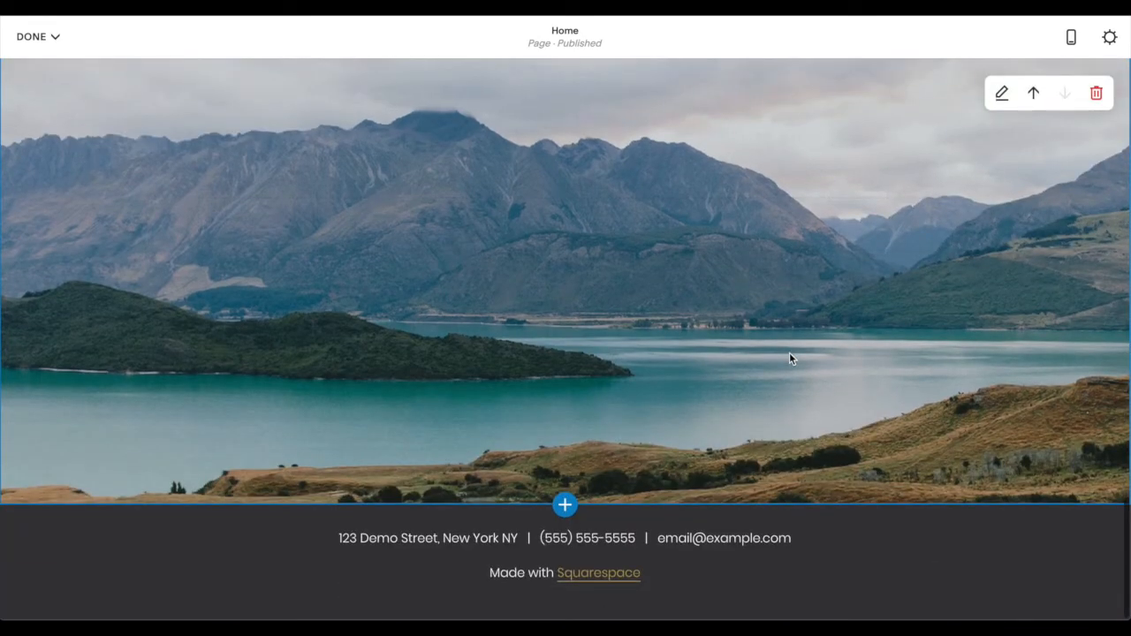
pyautogui.scroll(3, 789, 353)
pyautogui.click(814, 298)
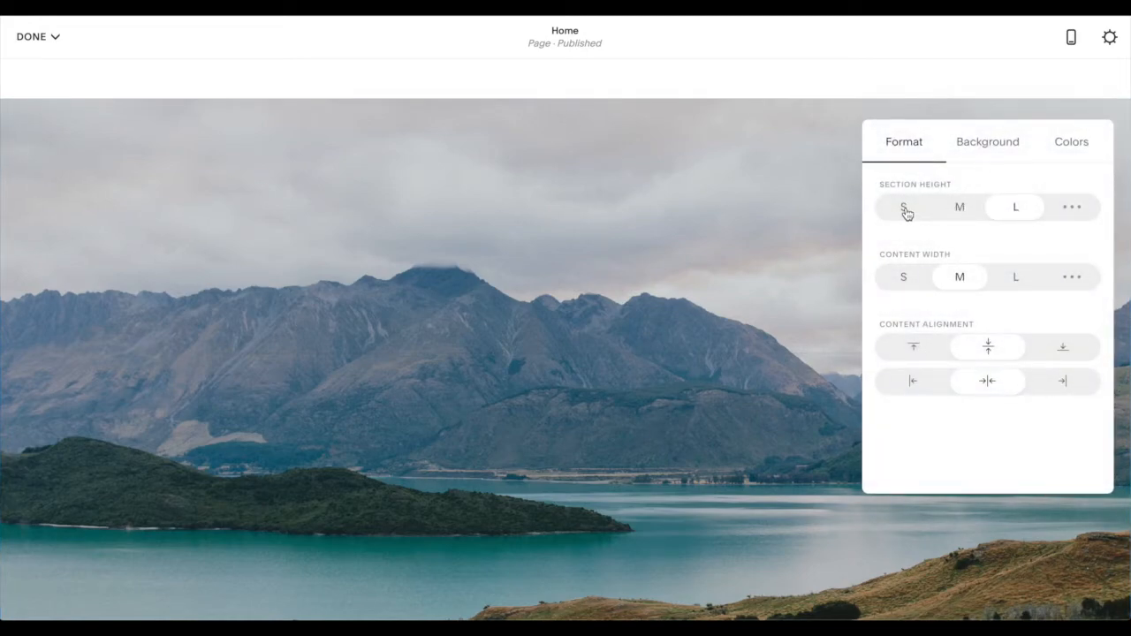
pyautogui.click(953, 214)
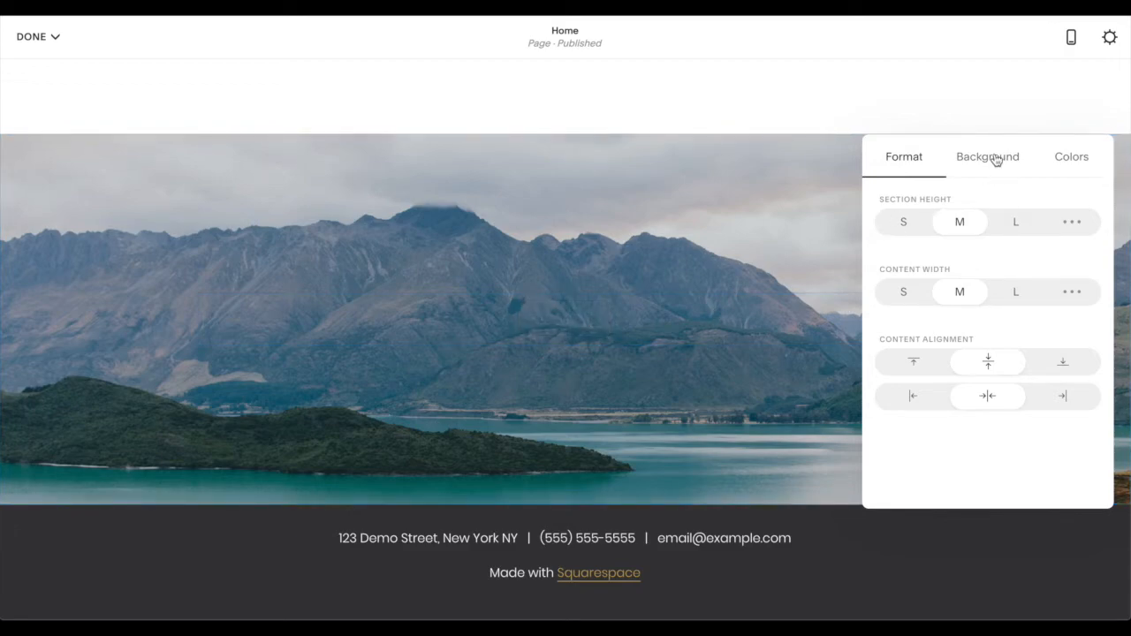
pyautogui.click(996, 160)
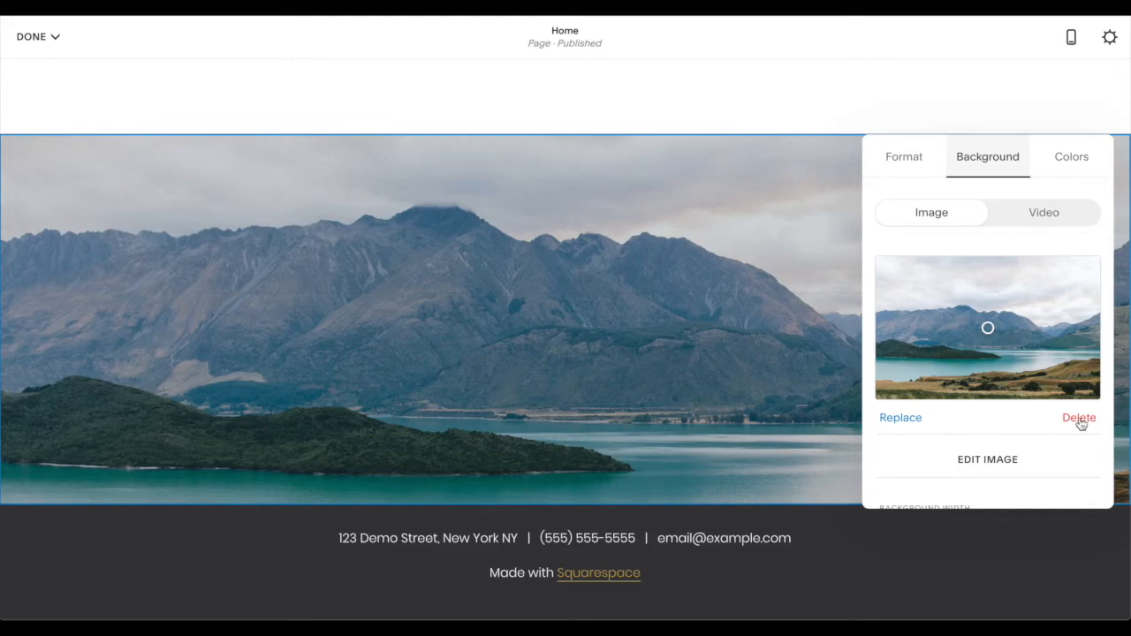
pyautogui.click(1081, 419)
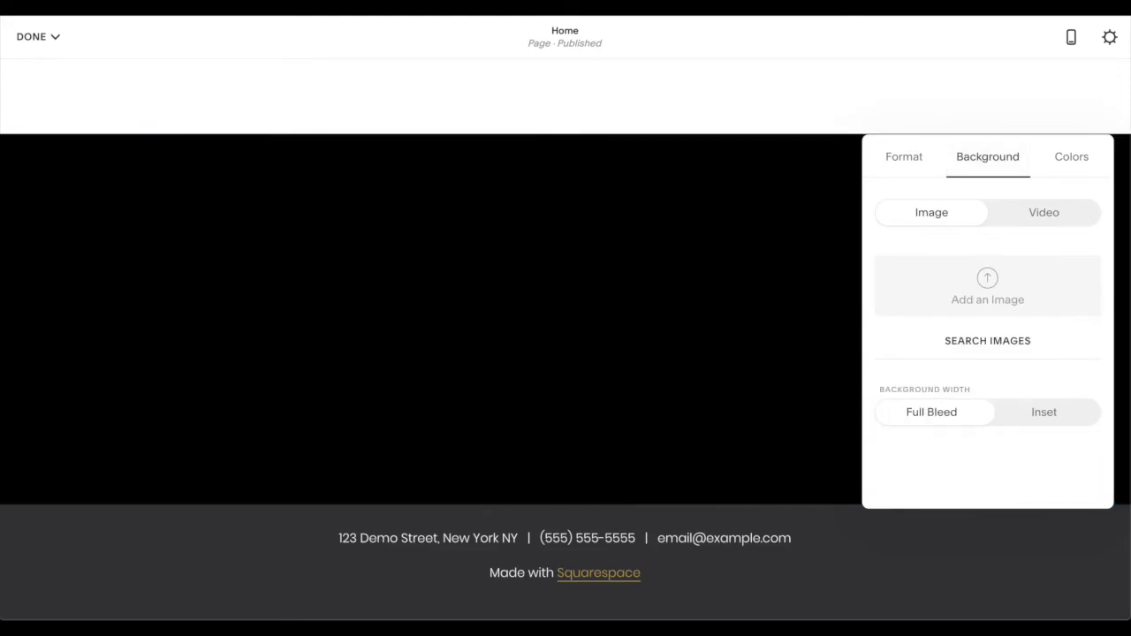
# - Add the photo of the DJ in the red-brimmed cap as the empty image section's background and close the section settings
pyautogui.moveTo(1035, 26); pyautogui.dragTo(997, 289)
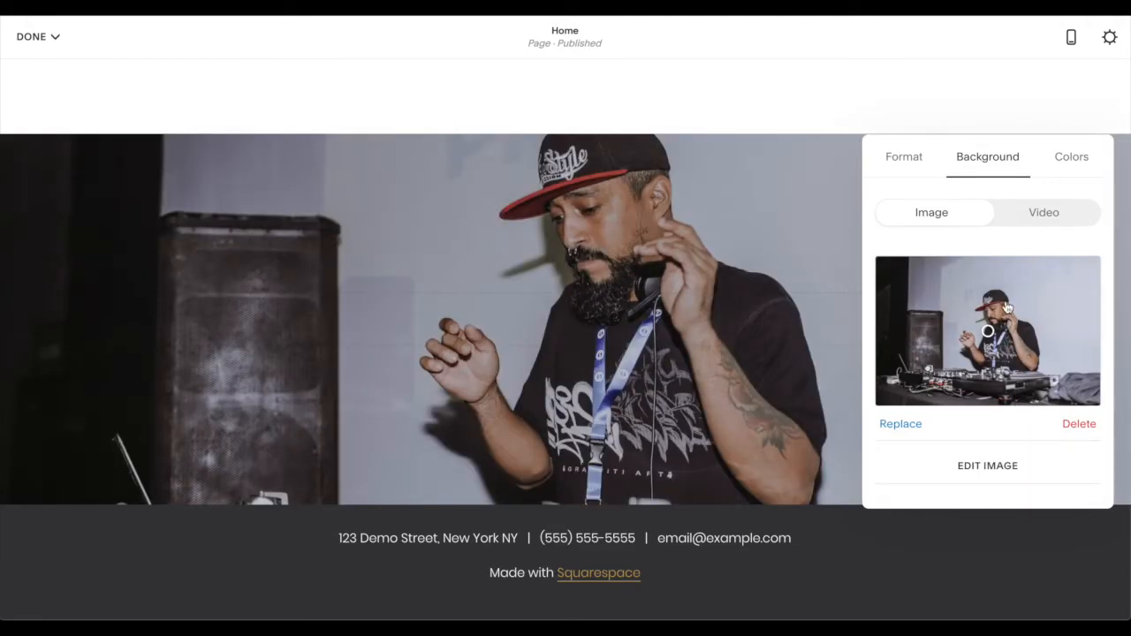
pyautogui.scroll(-1, 998, 283)
pyautogui.scroll(-3, 998, 283)
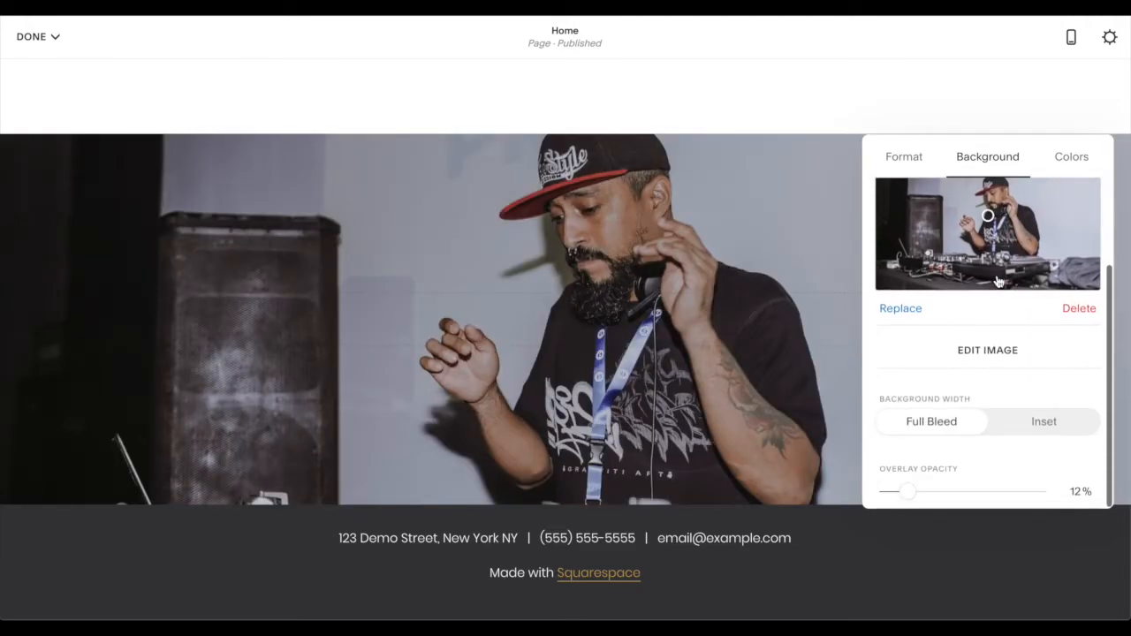
pyautogui.click(904, 158)
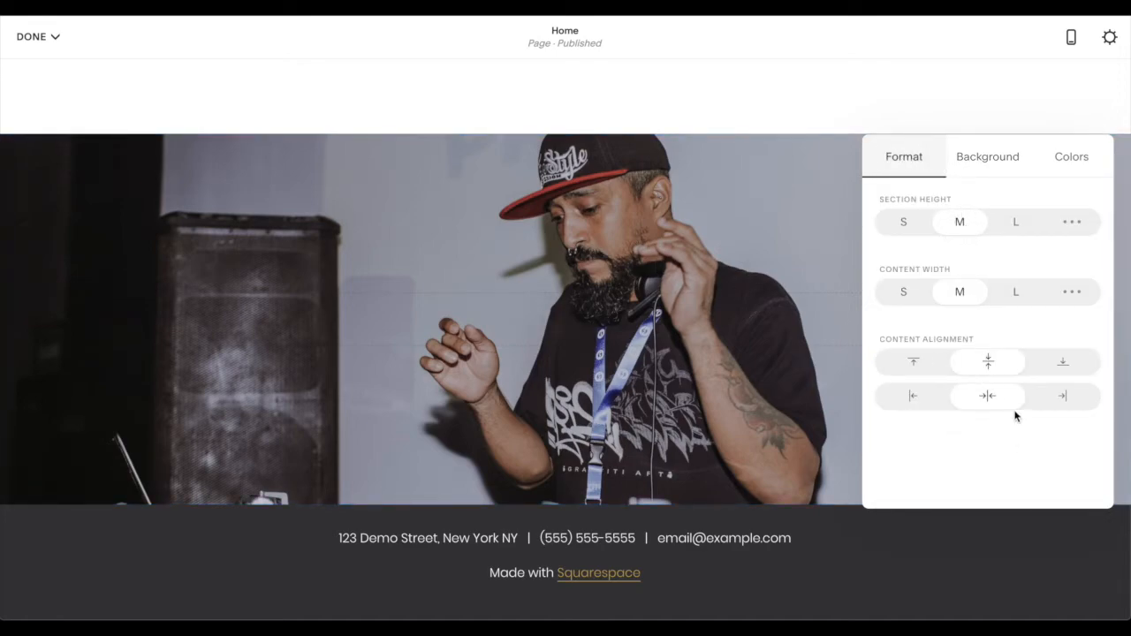
pyautogui.click(762, 218)
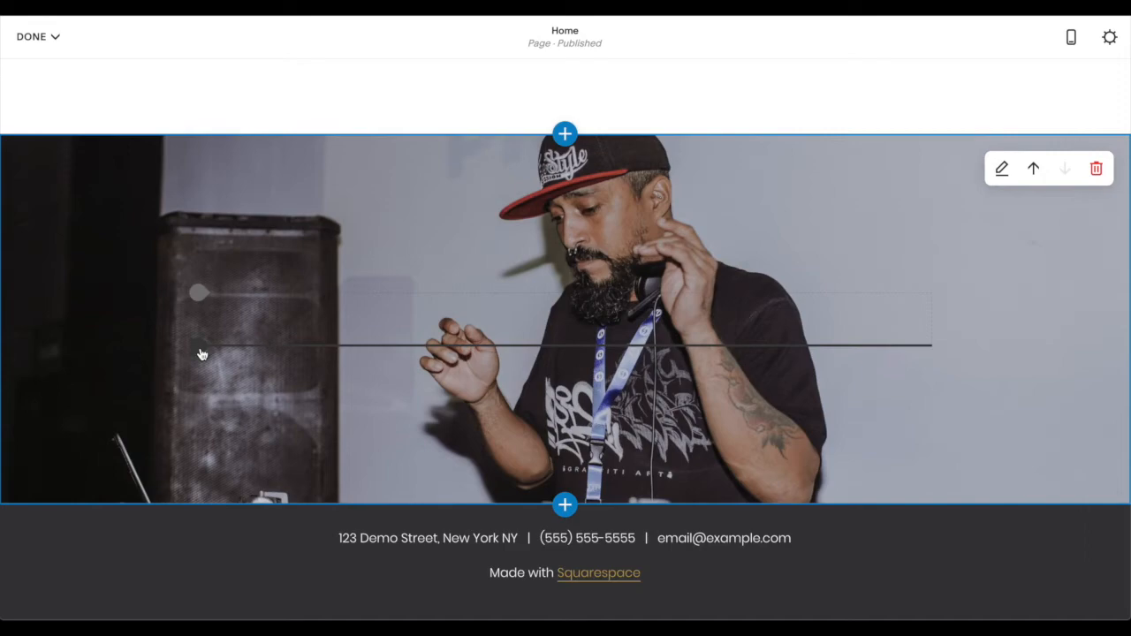
# - Add a Text block to the DJ photo section reading "Buy a hoodie. Live the dream."
pyautogui.click(200, 299)
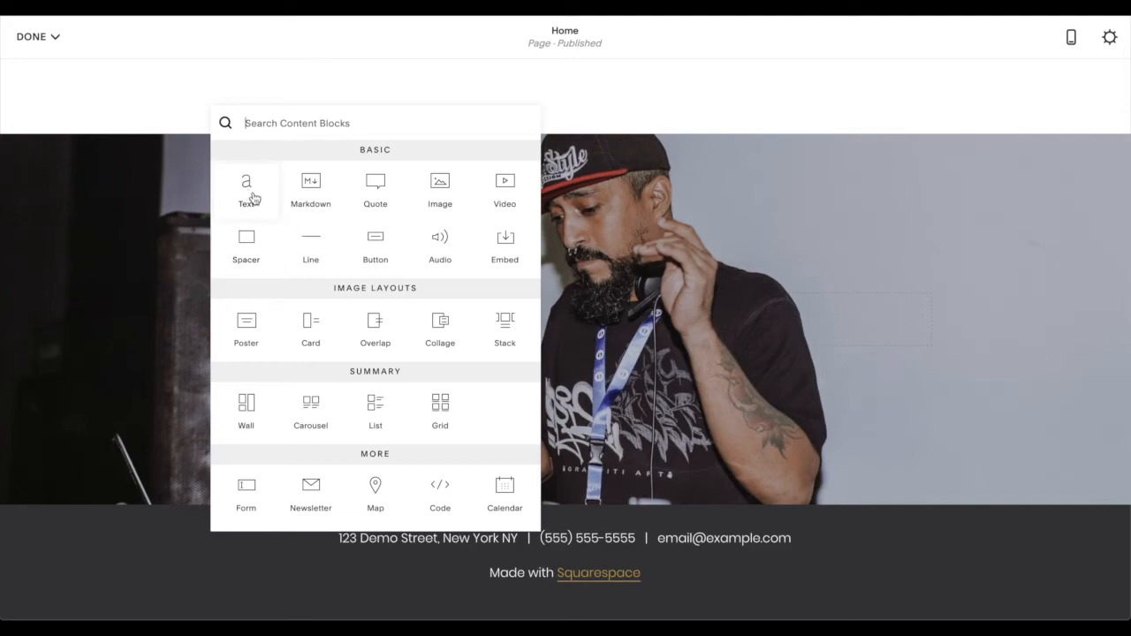
pyautogui.click(249, 196)
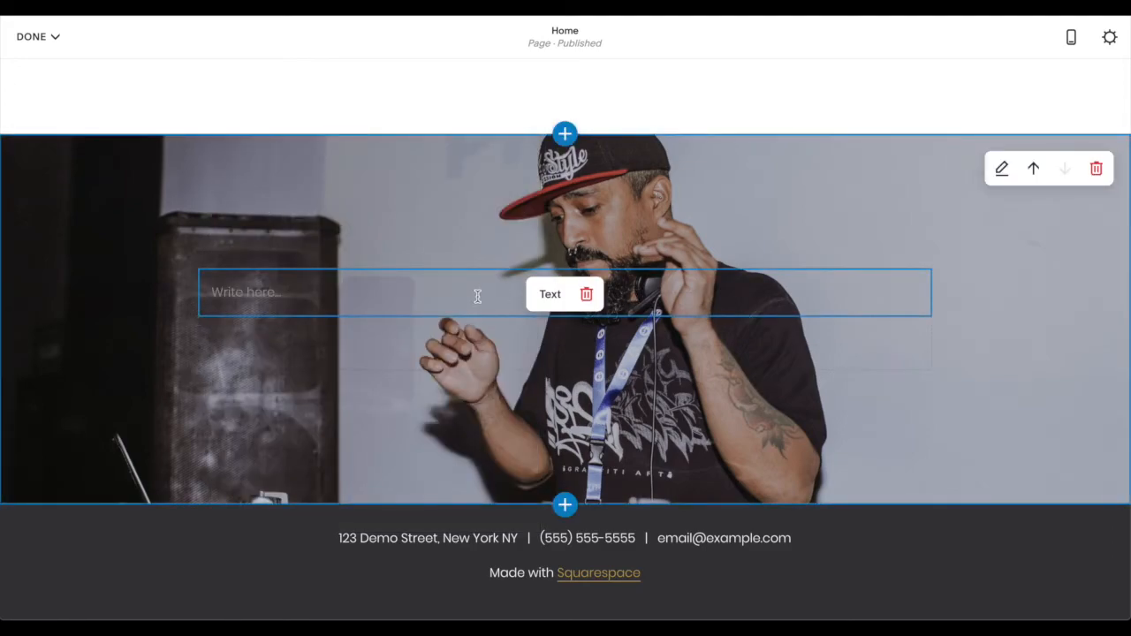
pyautogui.click(234, 293)
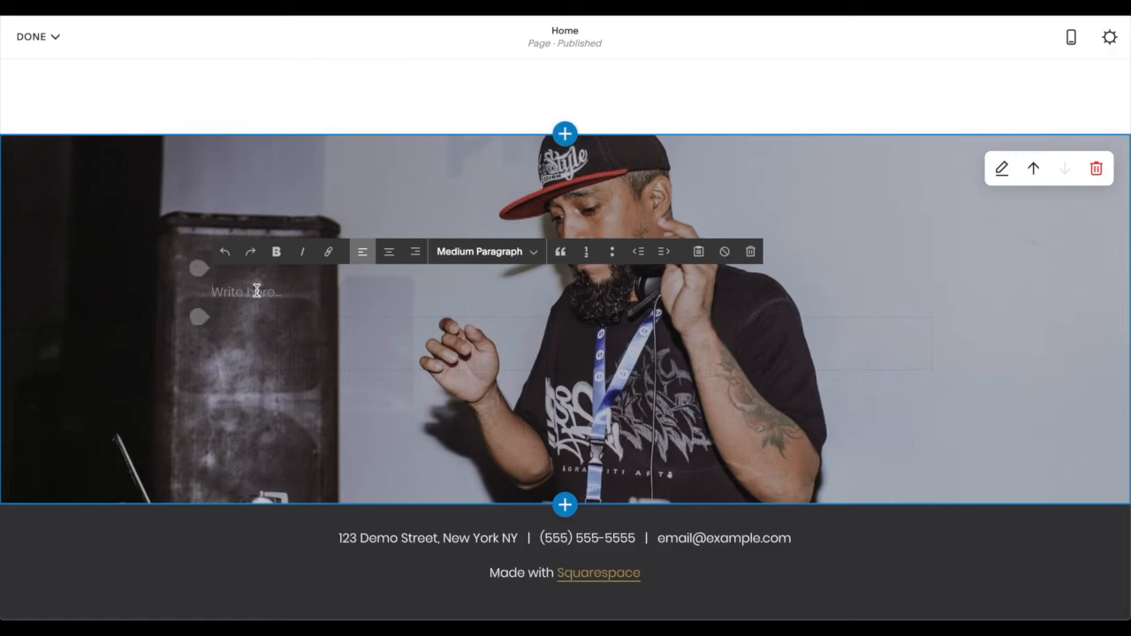
pyautogui.write('Buy a hoodie. Live the dream.')
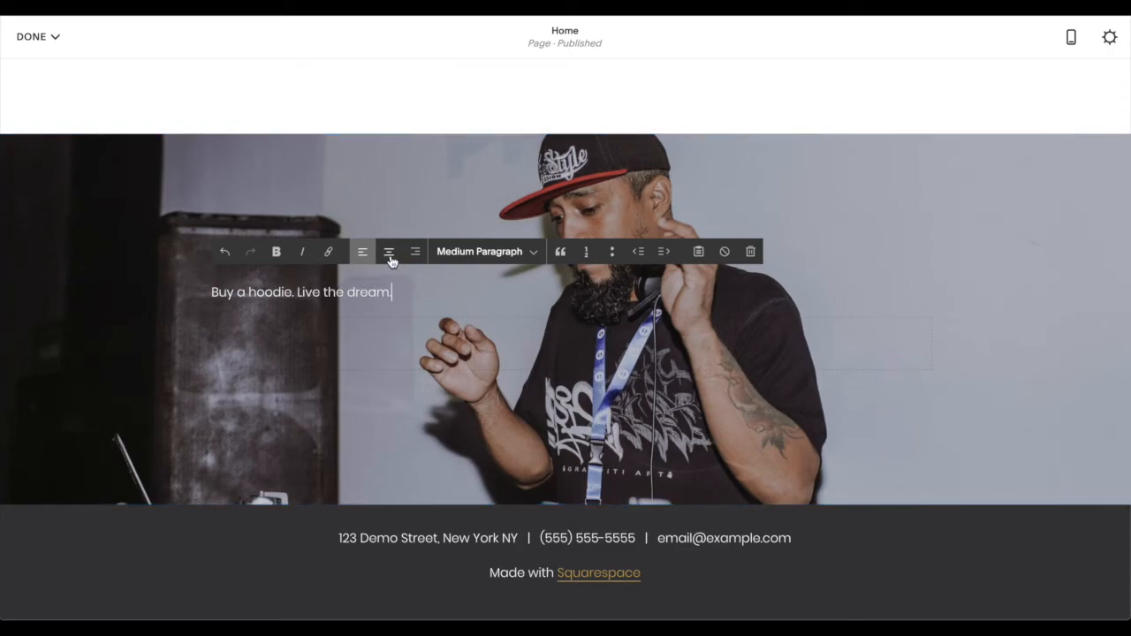
# - Center the hoodie tagline, format it as Medium Heading and make it bold
pyautogui.click(390, 253)
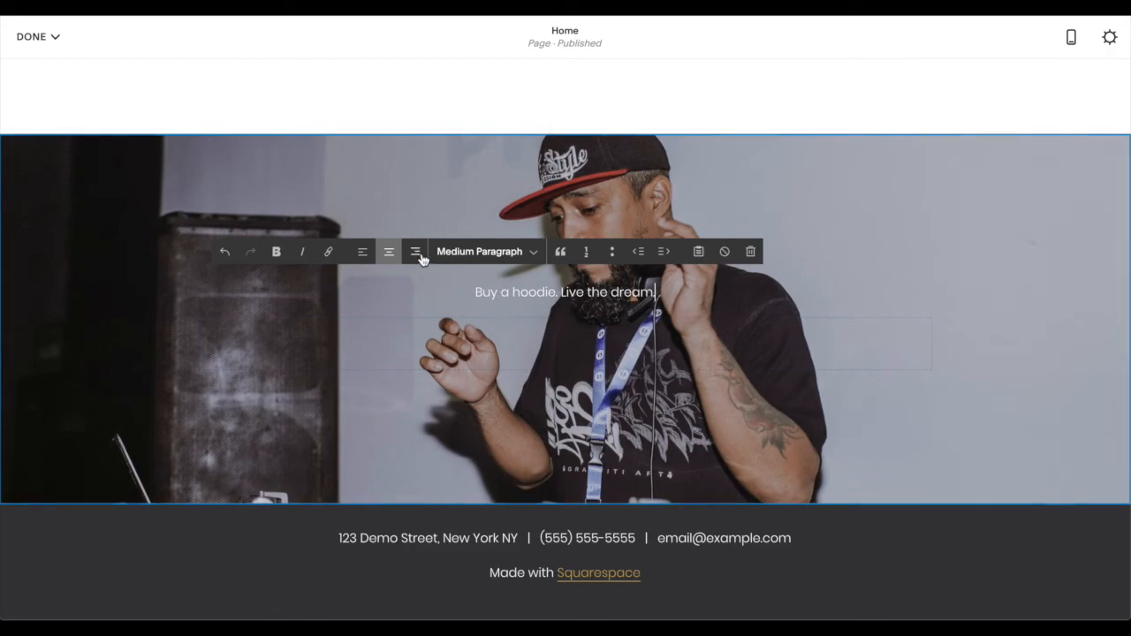
pyautogui.click(500, 255)
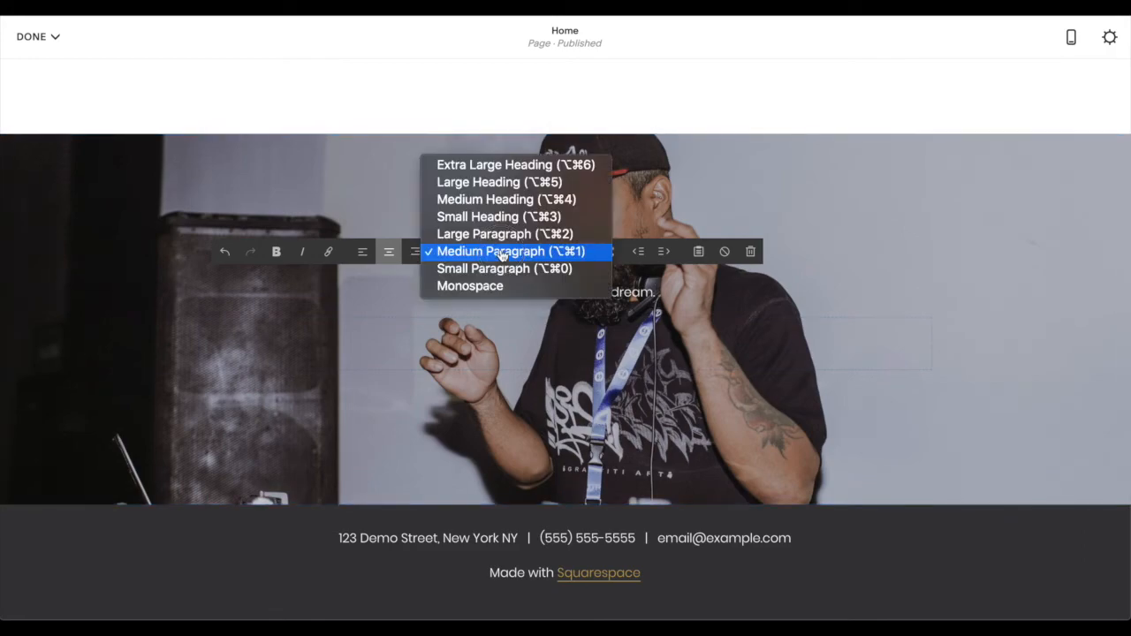
pyautogui.click(522, 201)
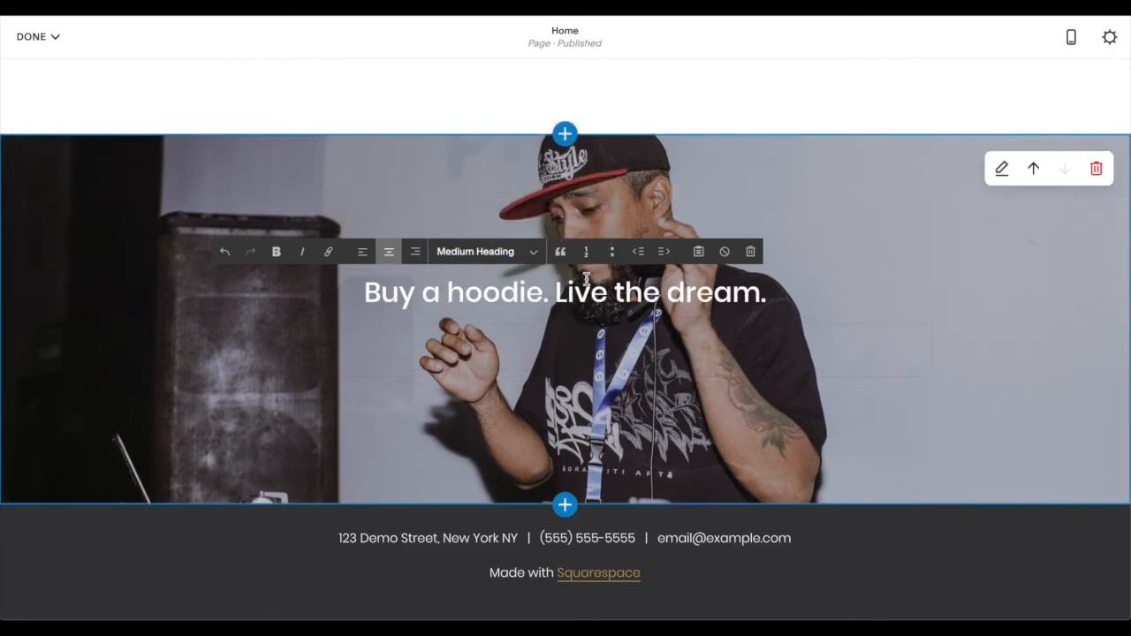
pyautogui.tripleClick(627, 294)
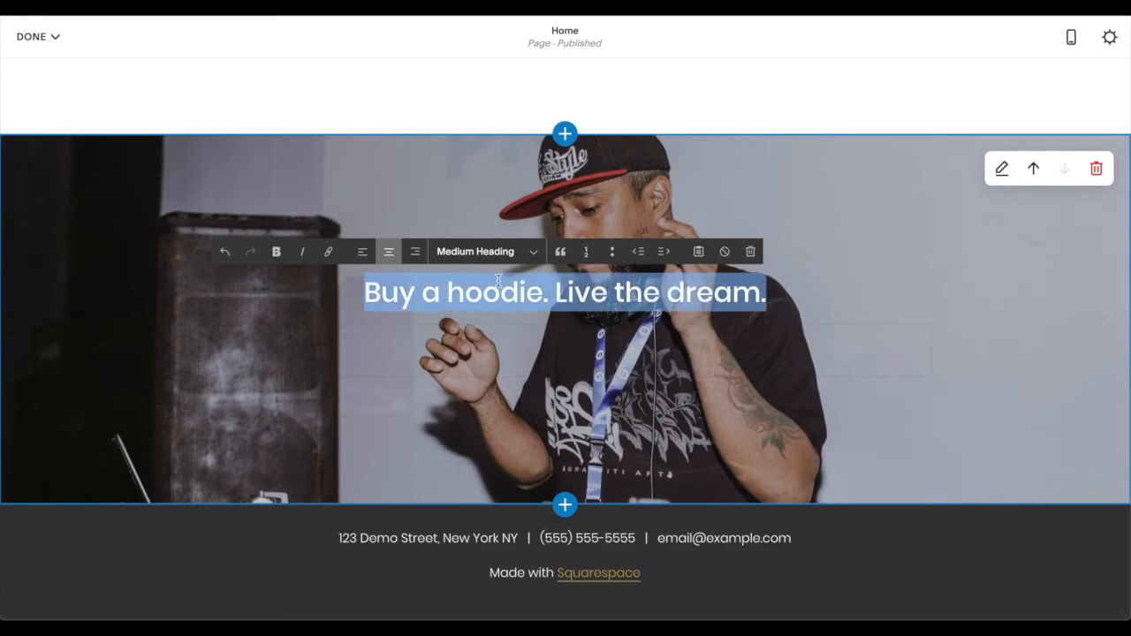
pyautogui.click(276, 252)
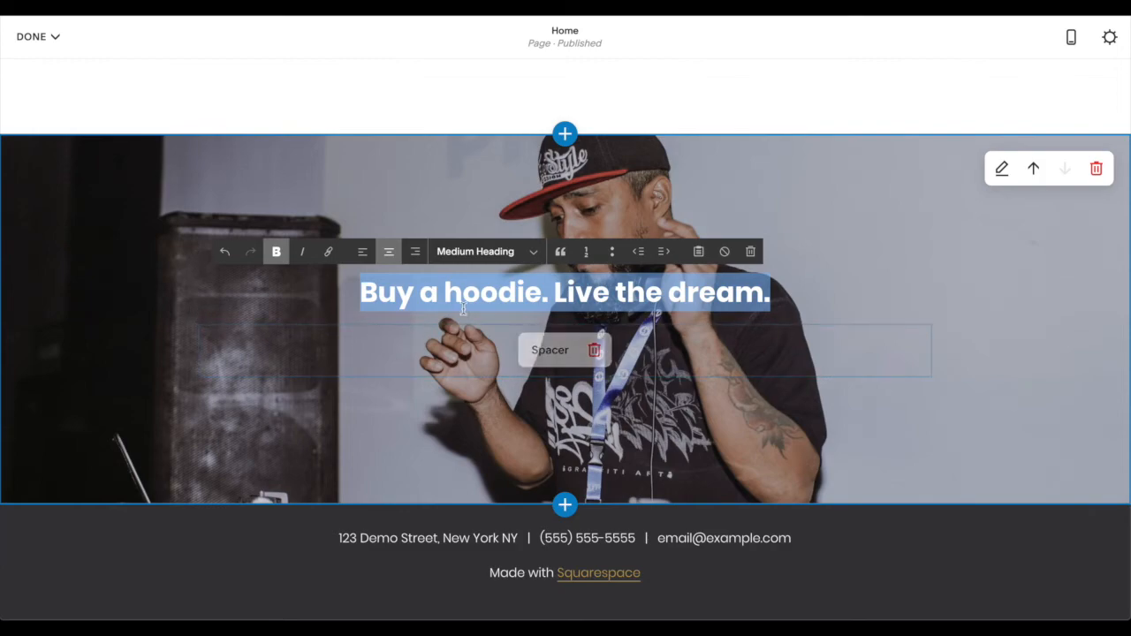
pyautogui.click(311, 296)
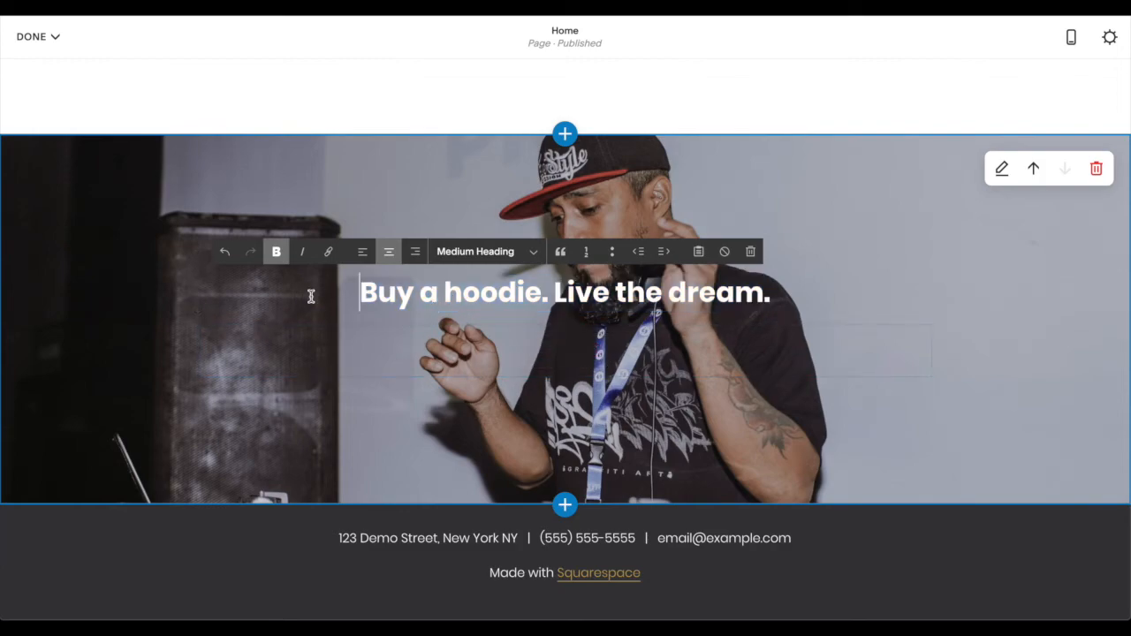
# - Add a Button block below the tagline with the text "Buy Now" and the clickthrough URL /shop
pyautogui.click(203, 318)
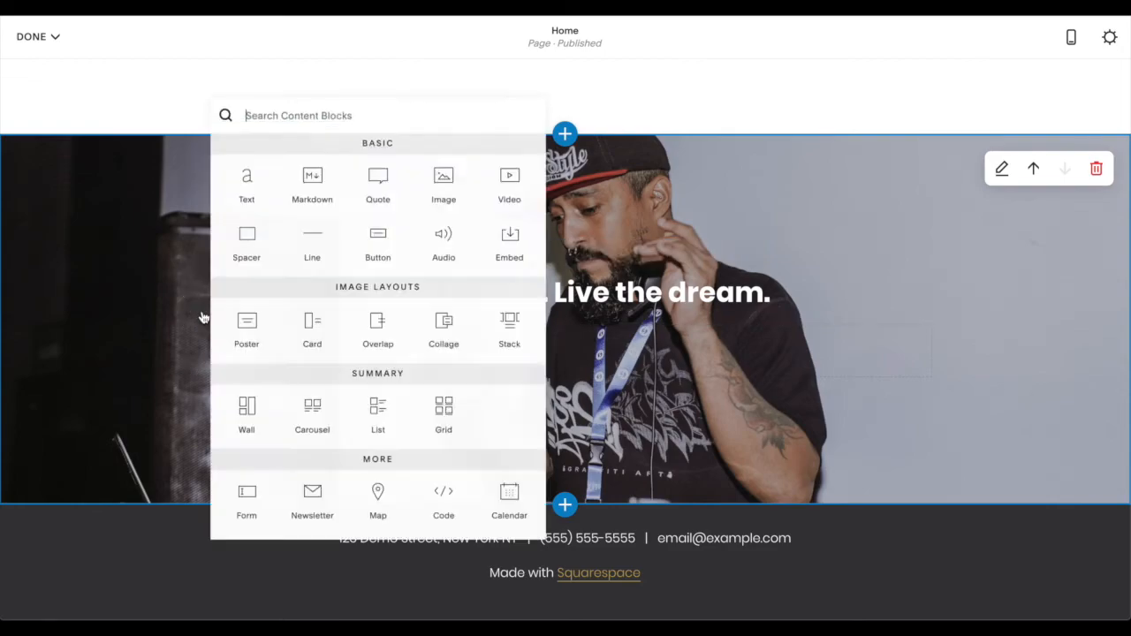
pyautogui.click(375, 247)
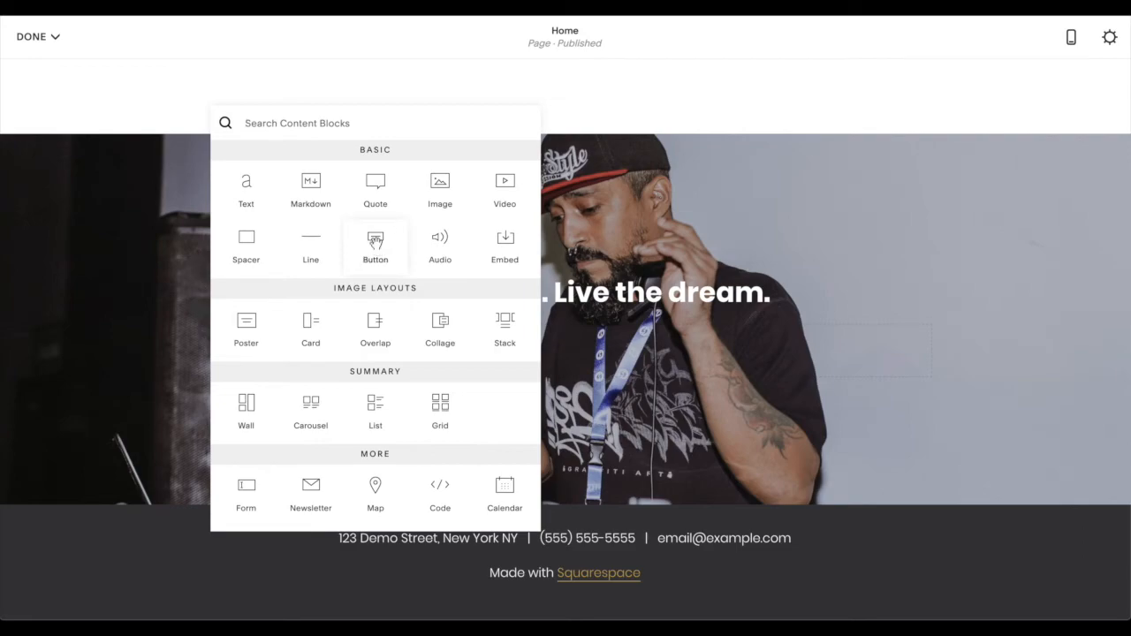
pyautogui.tripleClick(942, 386)
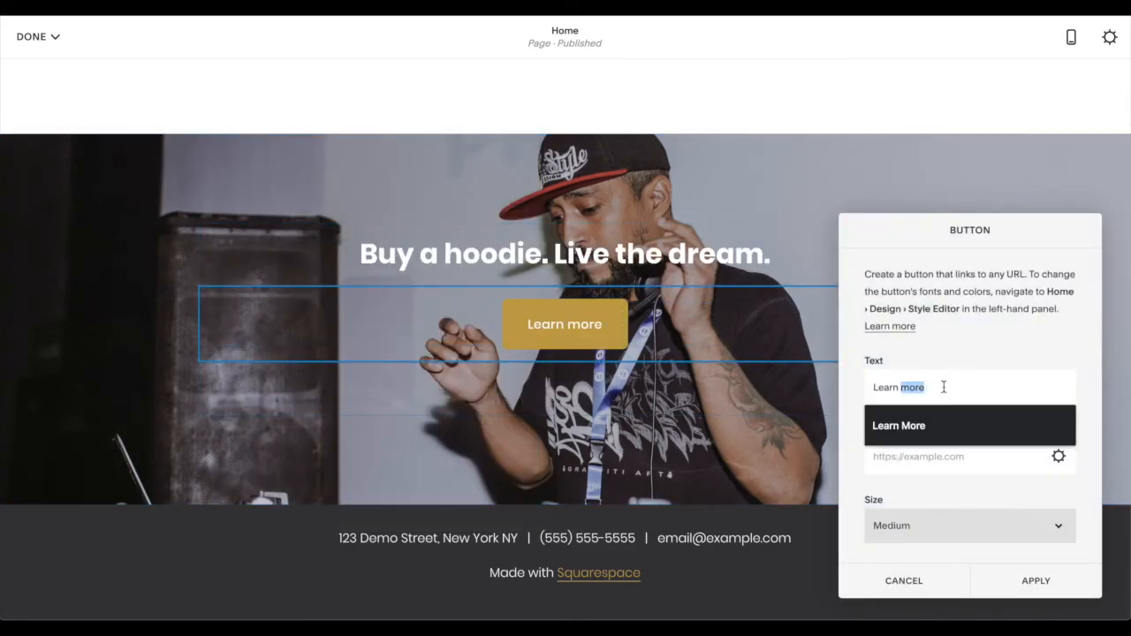
pyautogui.write('Buy Now')
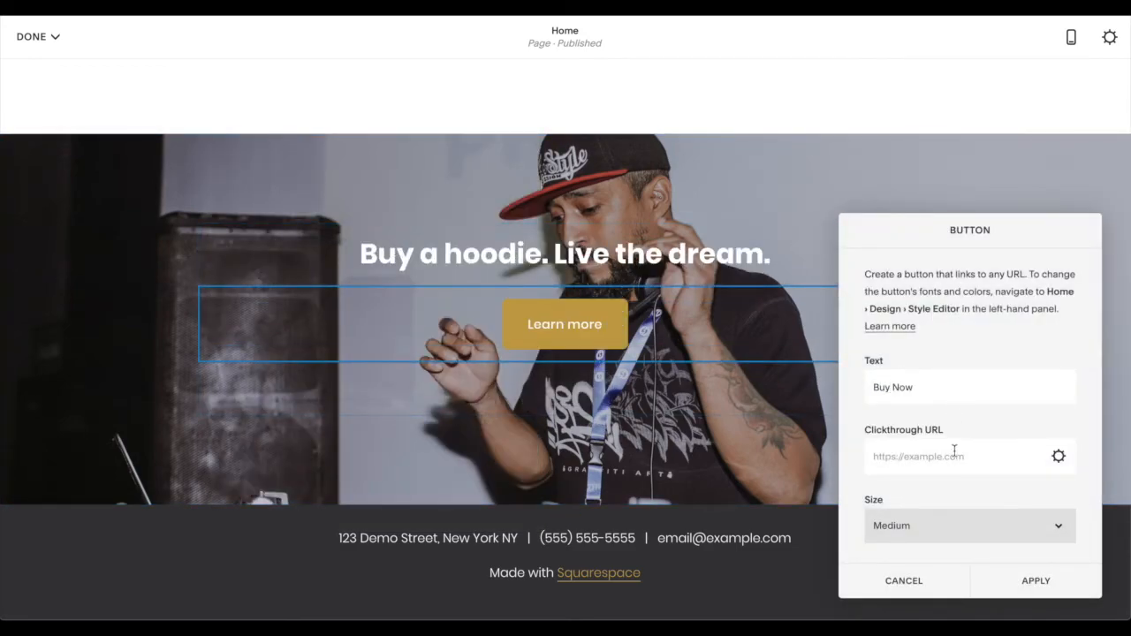
pyautogui.click(955, 450)
pyautogui.write('/shop')
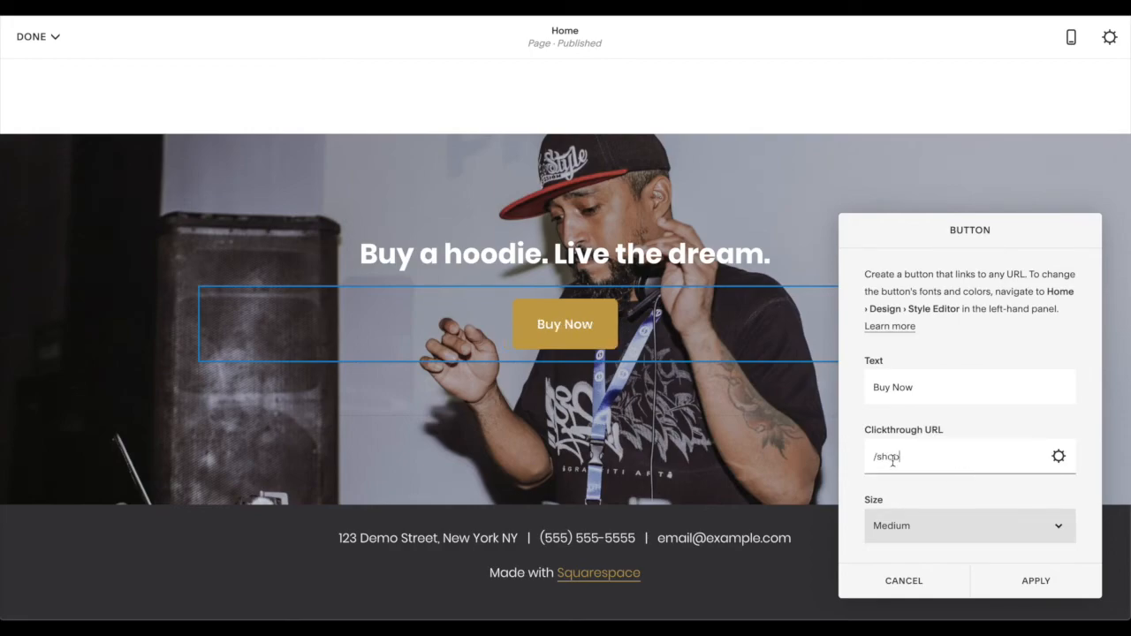
pyautogui.scroll(-3, 946, 489)
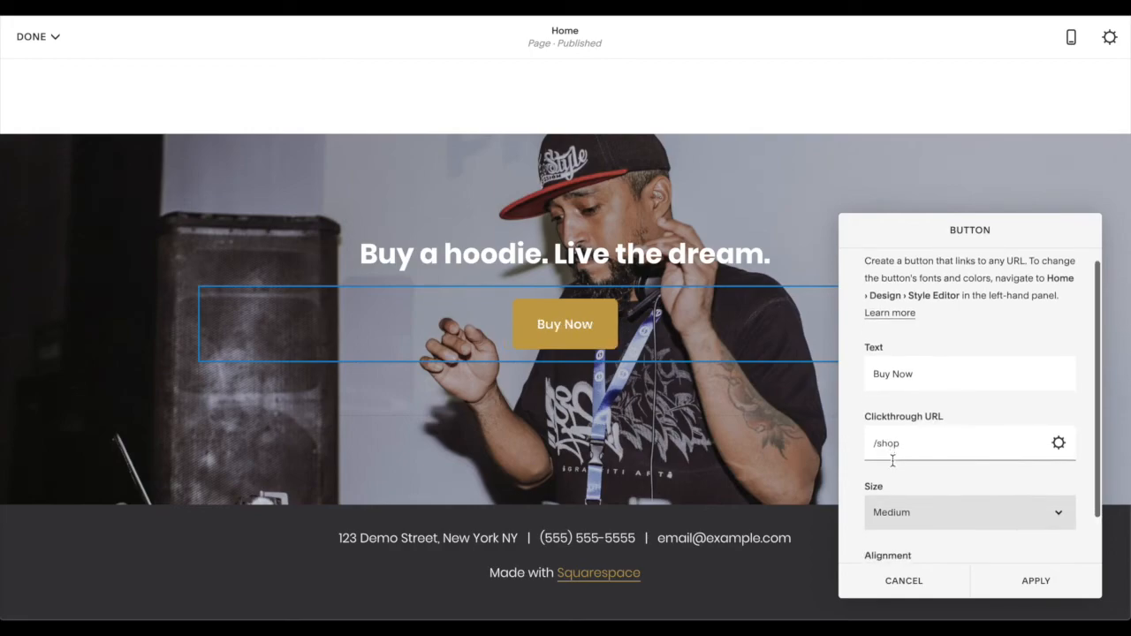
pyautogui.click(1047, 585)
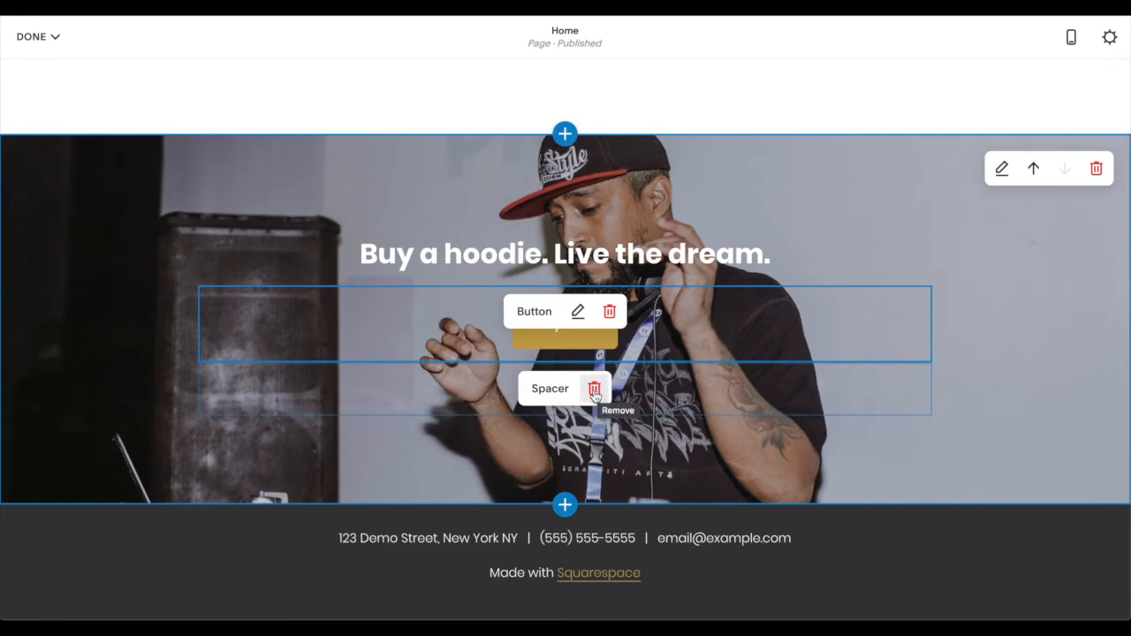
# - Remove the Spacer block below the Buy Now button
pyautogui.click(594, 390)
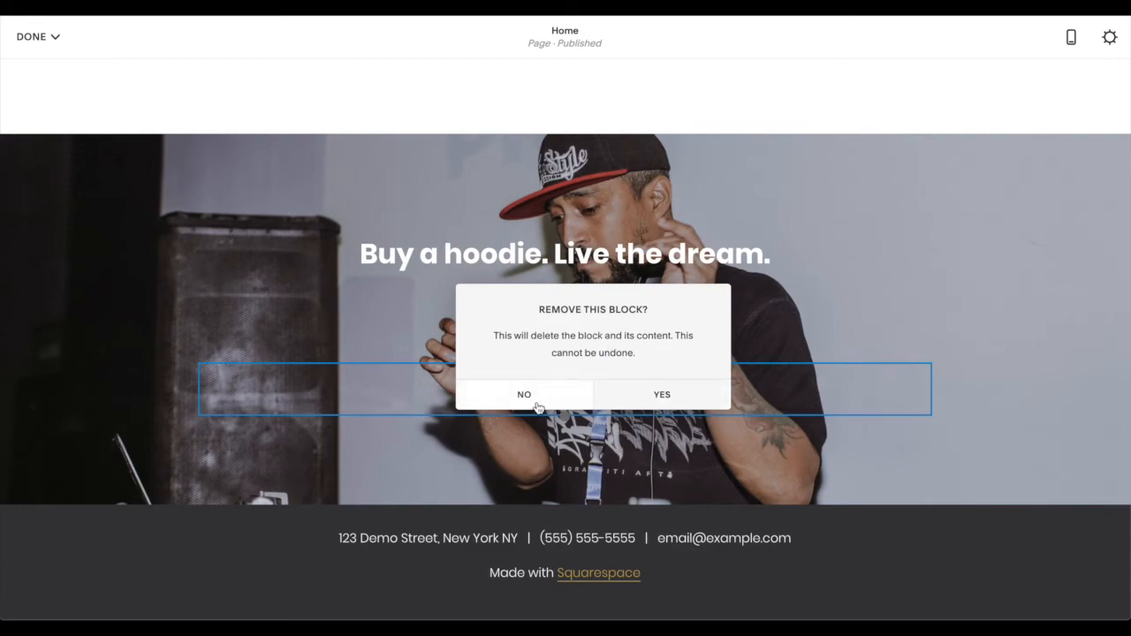
pyautogui.click(530, 398)
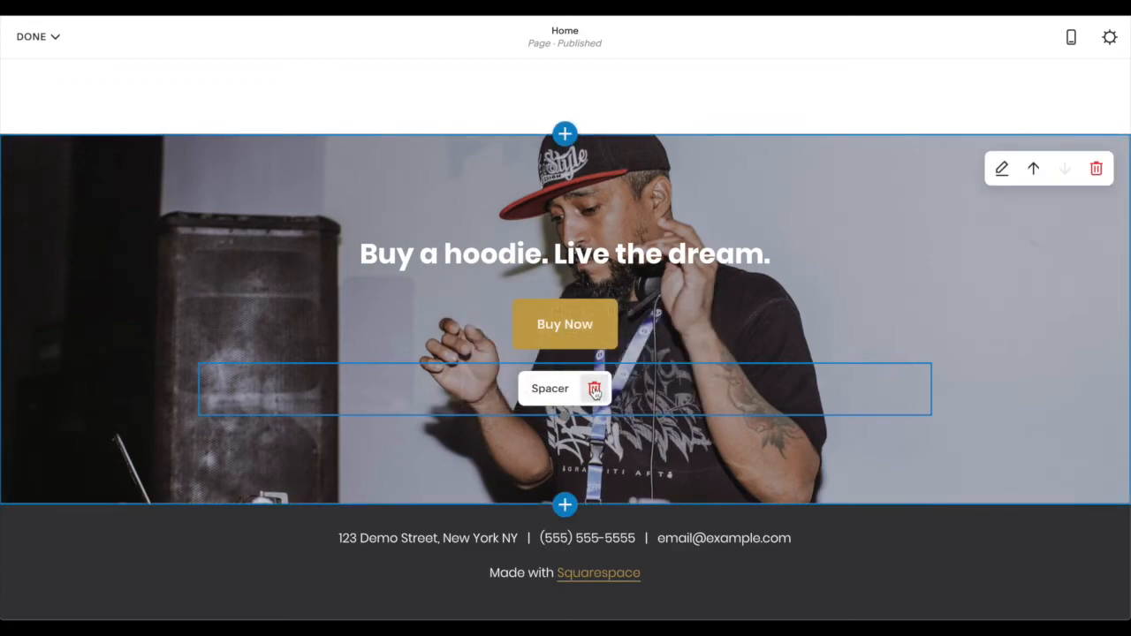
pyautogui.click(594, 390)
pyautogui.click(659, 391)
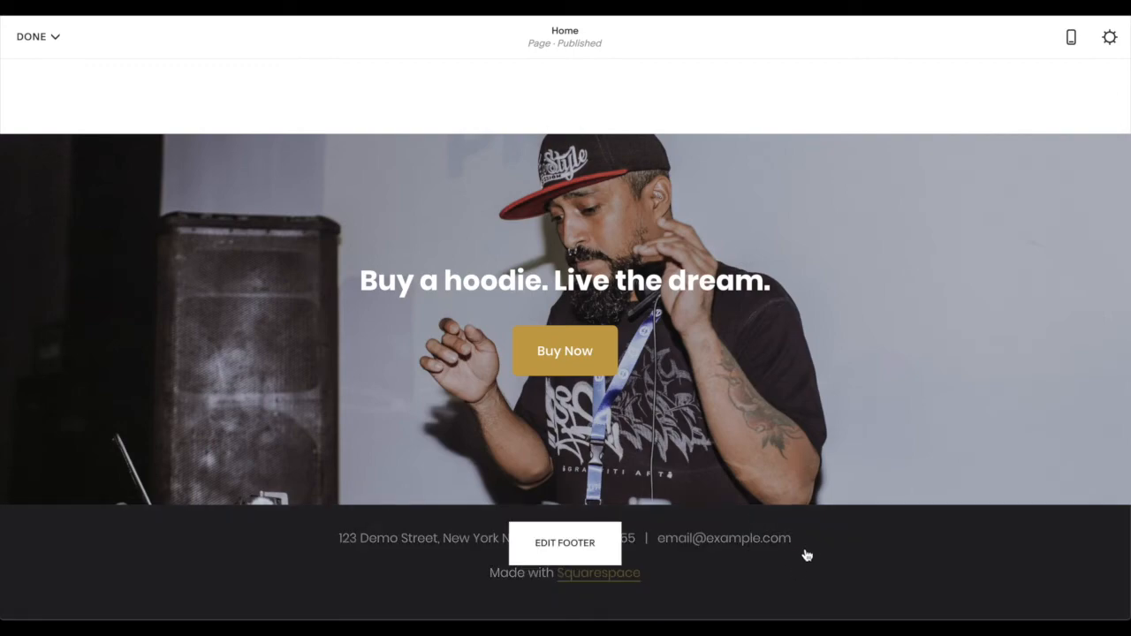
# - Open the site footer for editing and delete its placeholder contact line and "Made with Squarespace" text
pyautogui.click(550, 551)
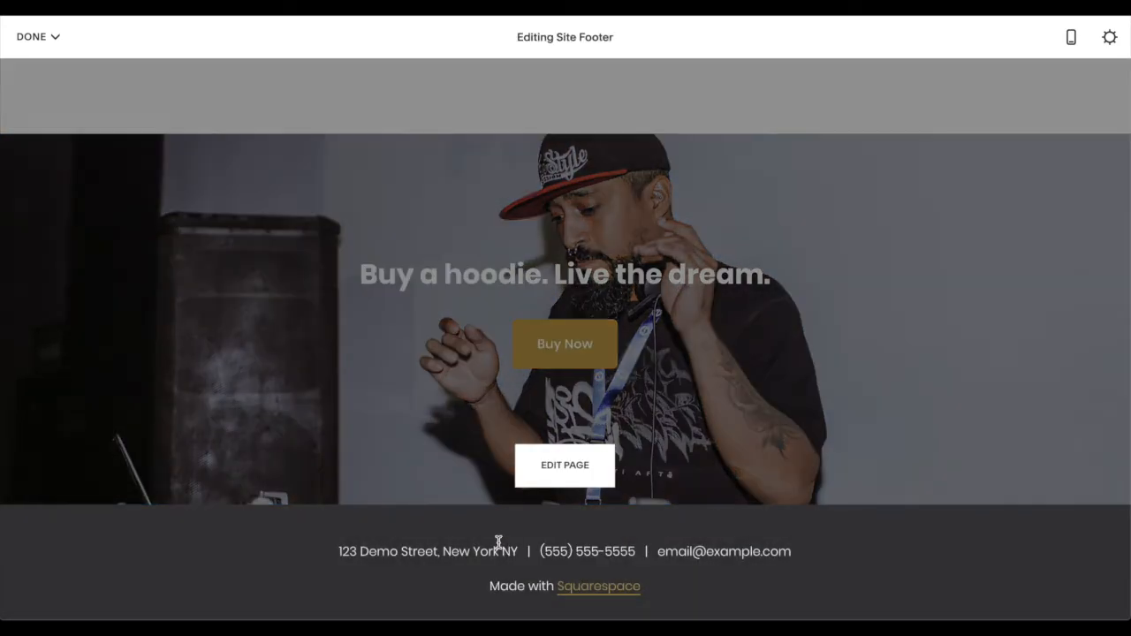
pyautogui.click(449, 523)
pyautogui.tripleClick(449, 523)
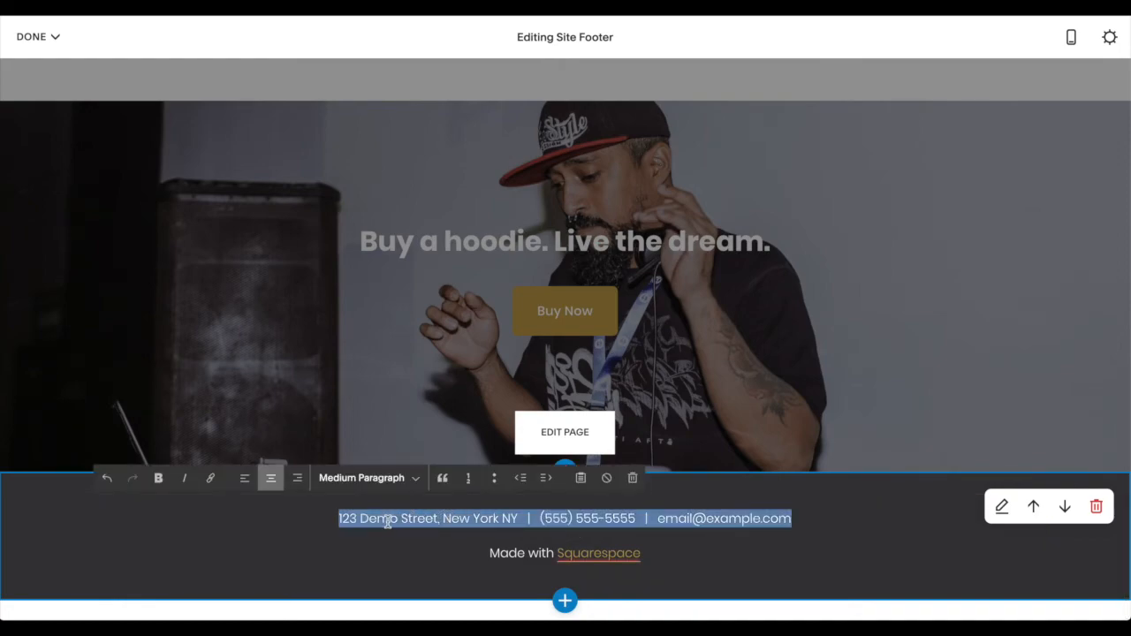
pyautogui.press('BackSpace')
pyautogui.press('Down')
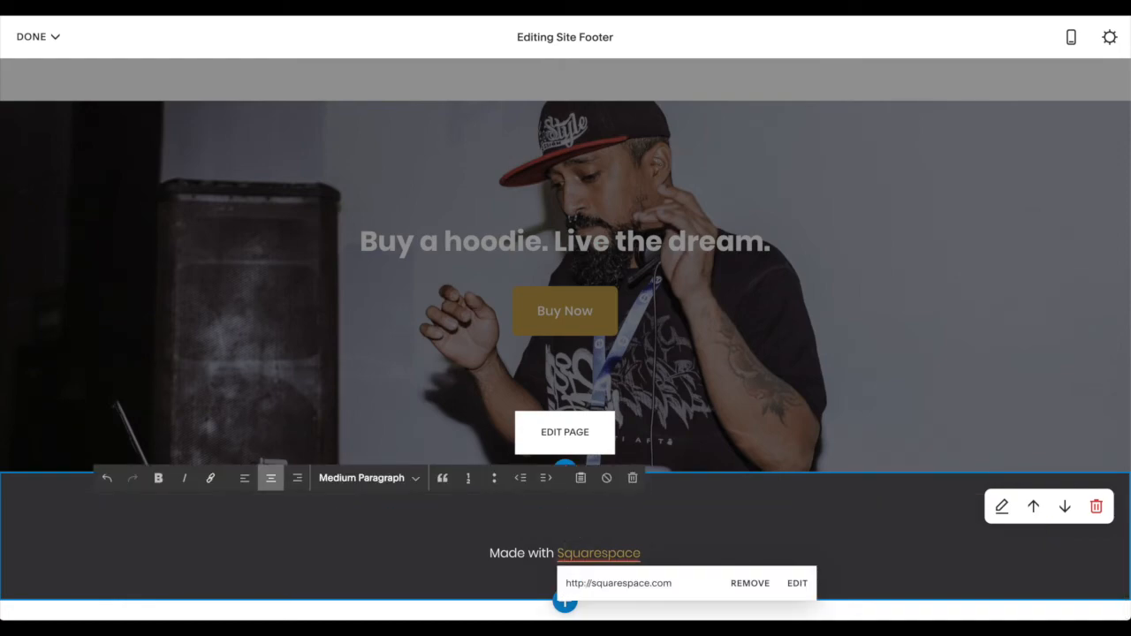
pyautogui.hotkey('ctrl', 'a')
pyautogui.press('BackSpace')
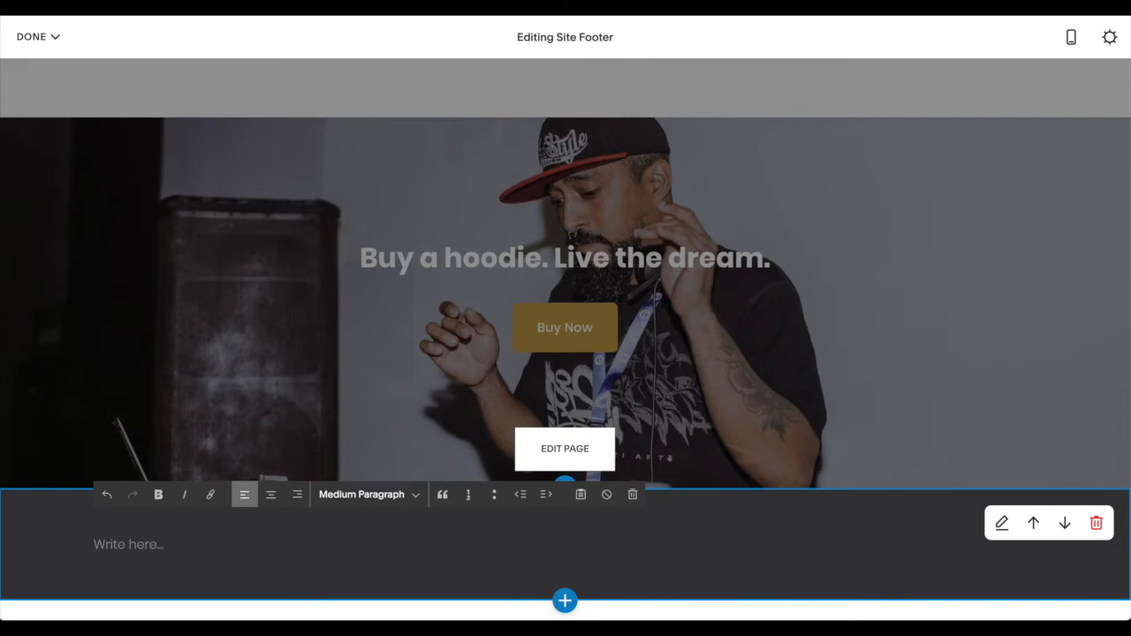
# - Enter the centered slogan "One beat. One life." in the footer's text block
pyautogui.click(273, 496)
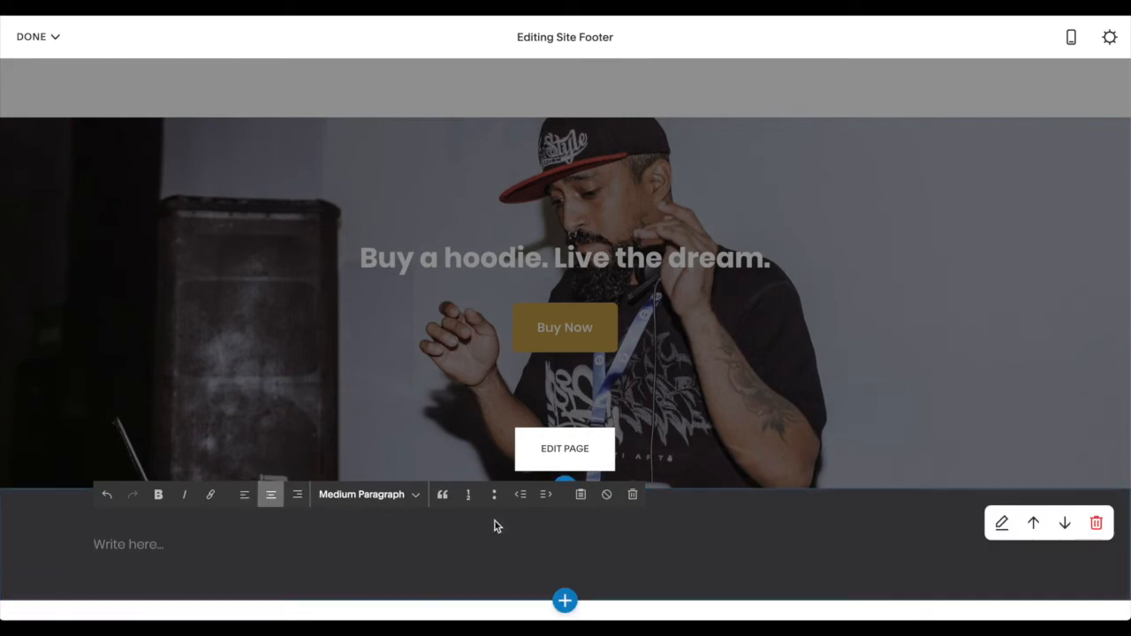
pyautogui.write('On')
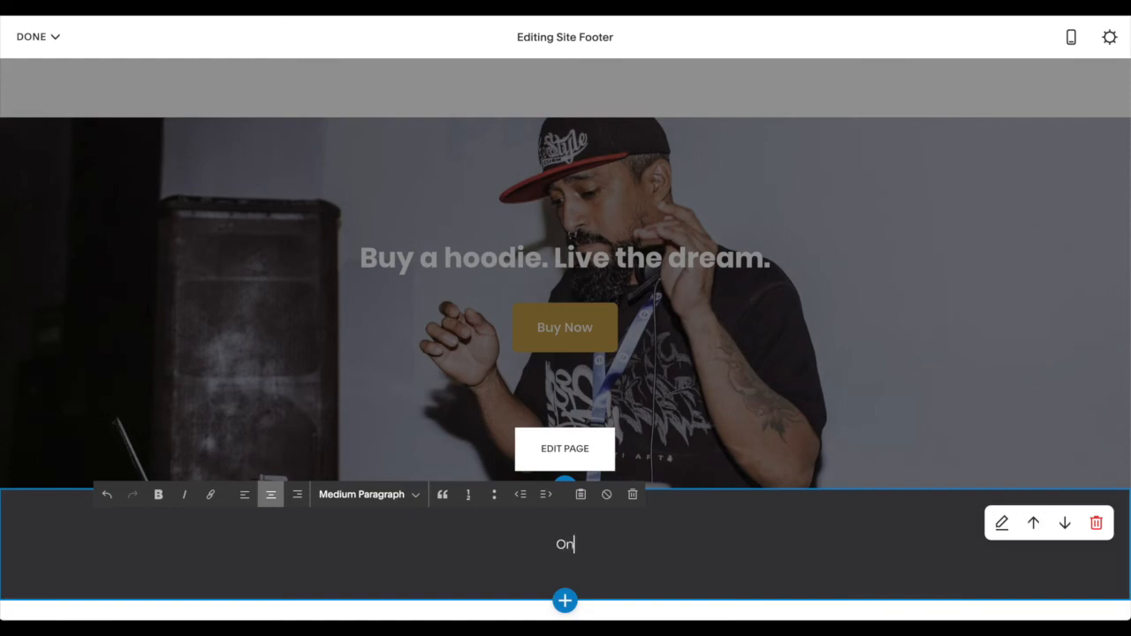
pyautogui.write('e beat. One life.')
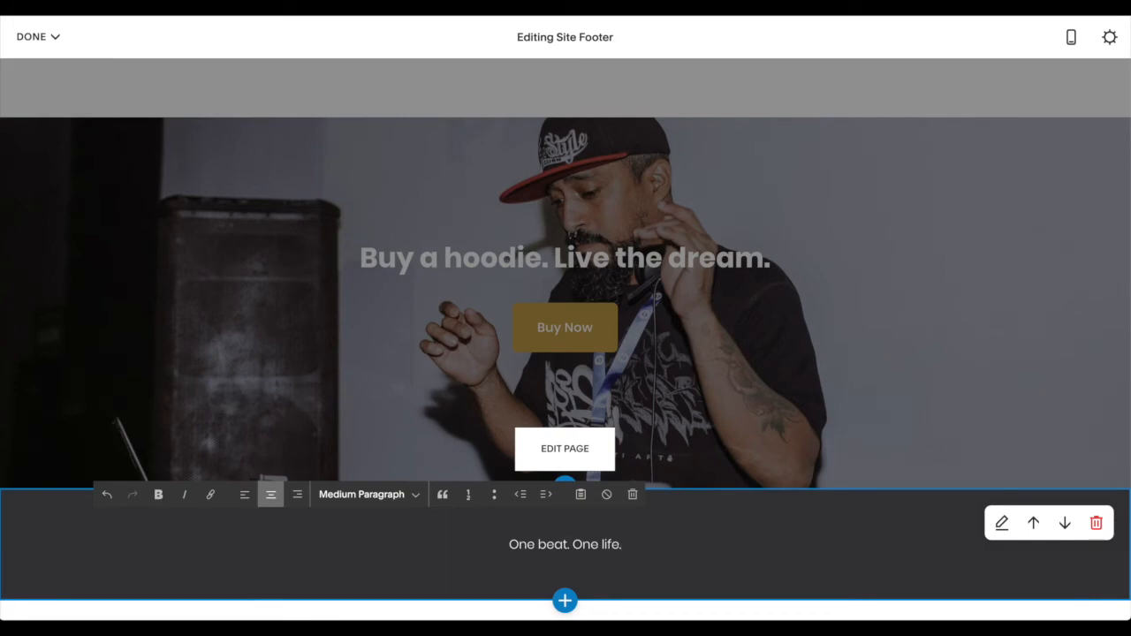
# - Add a centered second footer line reading "©2020 DJ MOONBEAR, LLC" and return to editing the page
pyautogui.press('Return')
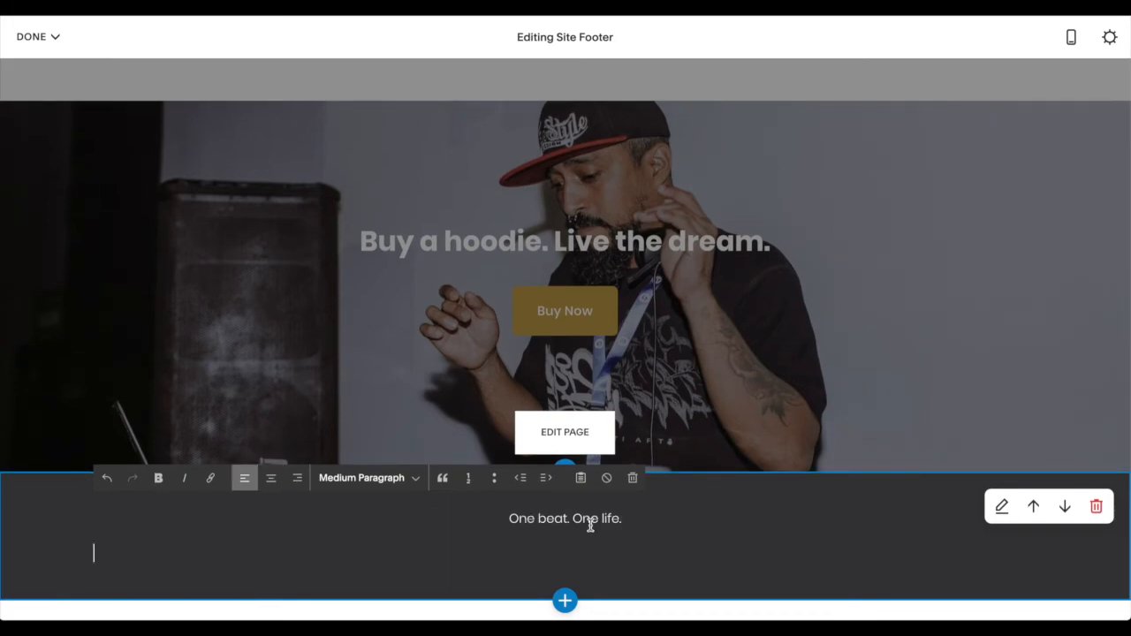
pyautogui.click(272, 479)
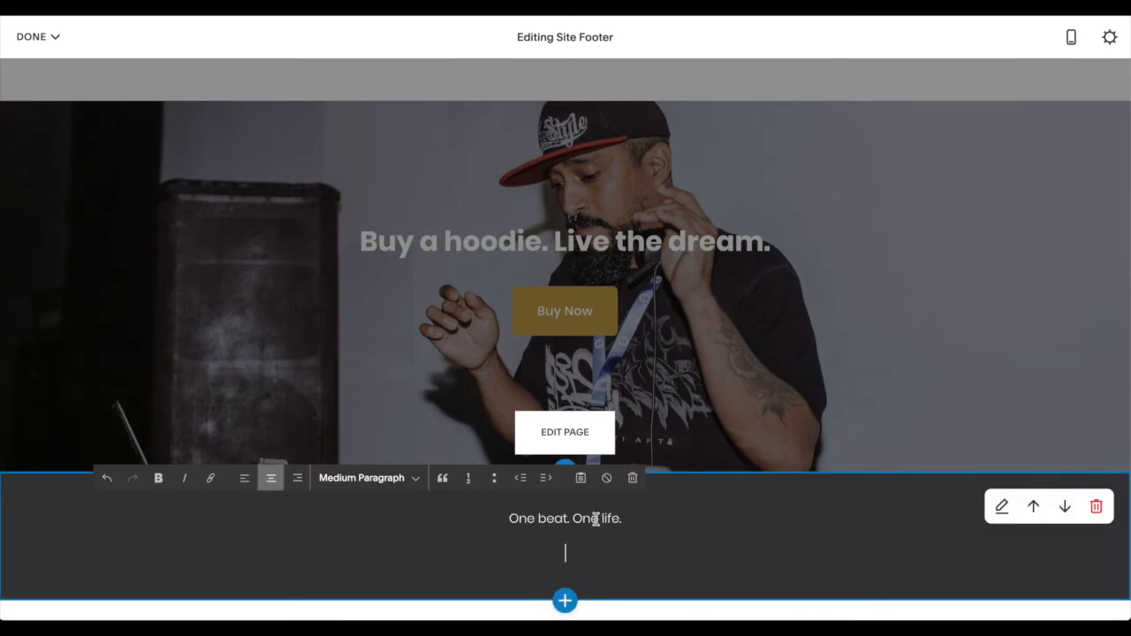
pyautogui.write('©')
pyautogui.press('BackSpace')
pyautogui.write('©')
pyautogui.write('2020 DJ MOONBEAR, LLC')
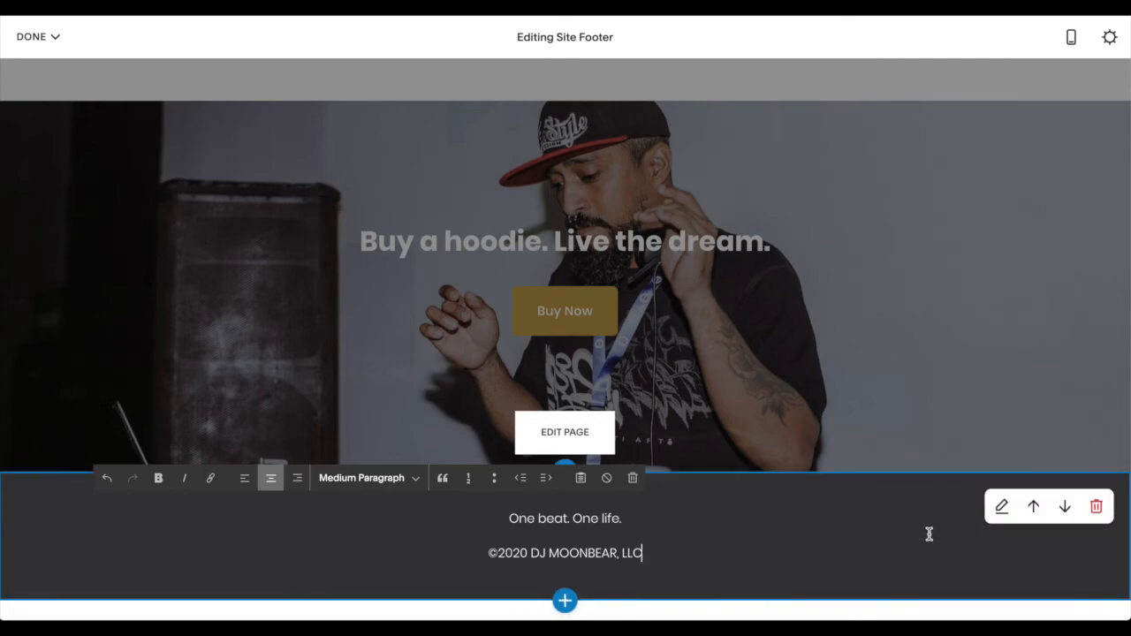
pyautogui.click(871, 388)
pyautogui.scroll(10, 854, 397)
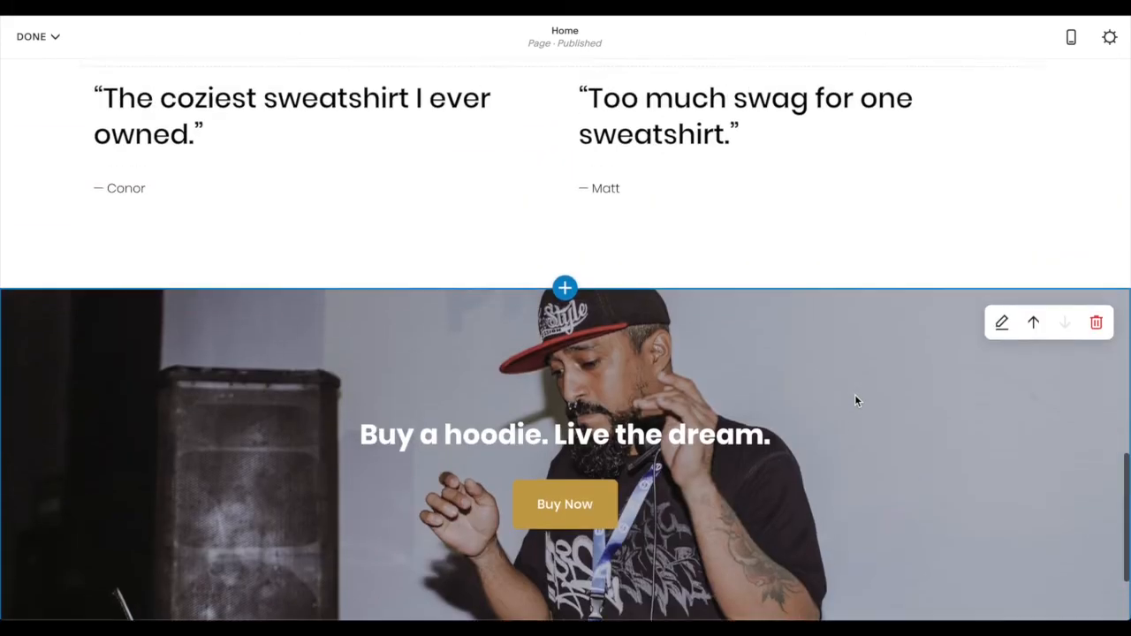
# - Save the Home page edits, exit editing mode and expand the site preview to full screen
pyautogui.scroll(10, 856, 400)
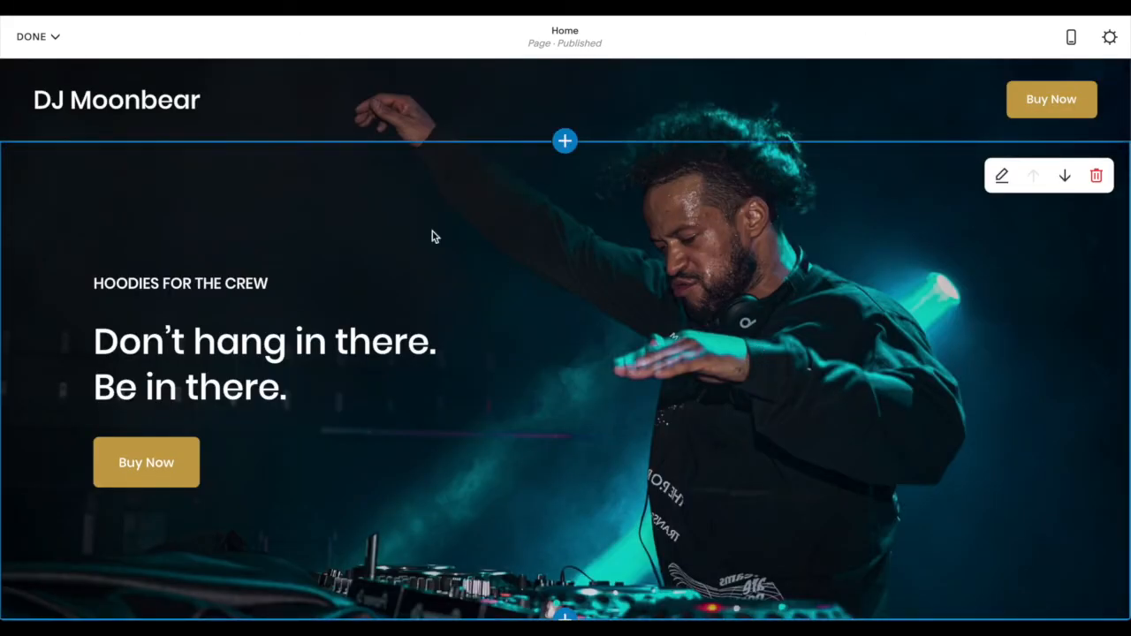
pyautogui.click(31, 36)
pyautogui.click(37, 68)
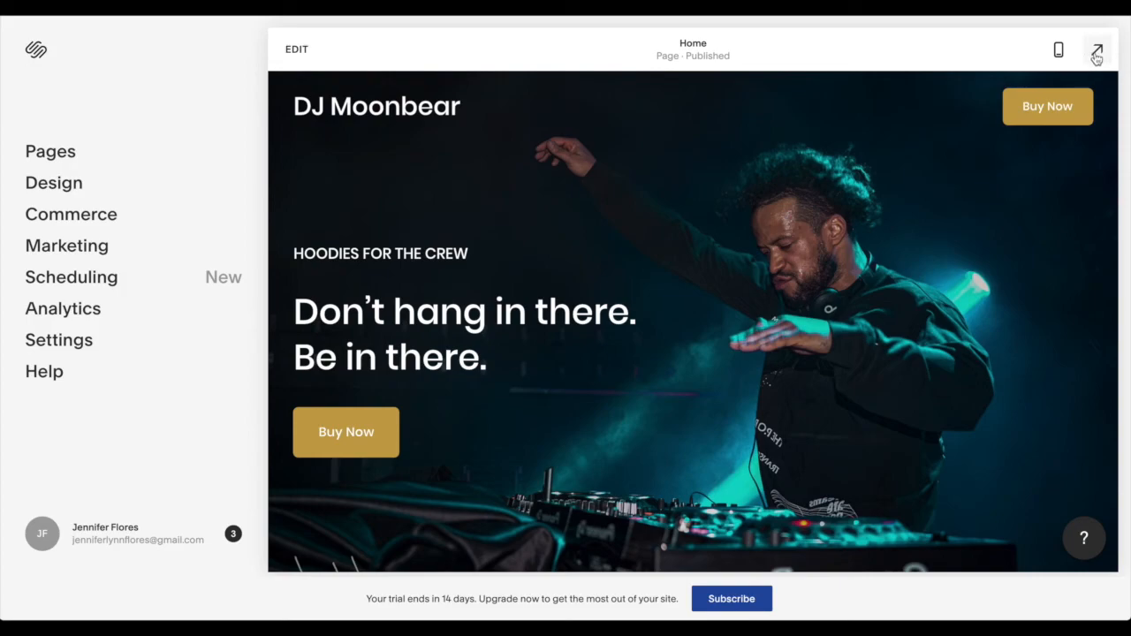
pyautogui.click(1097, 55)
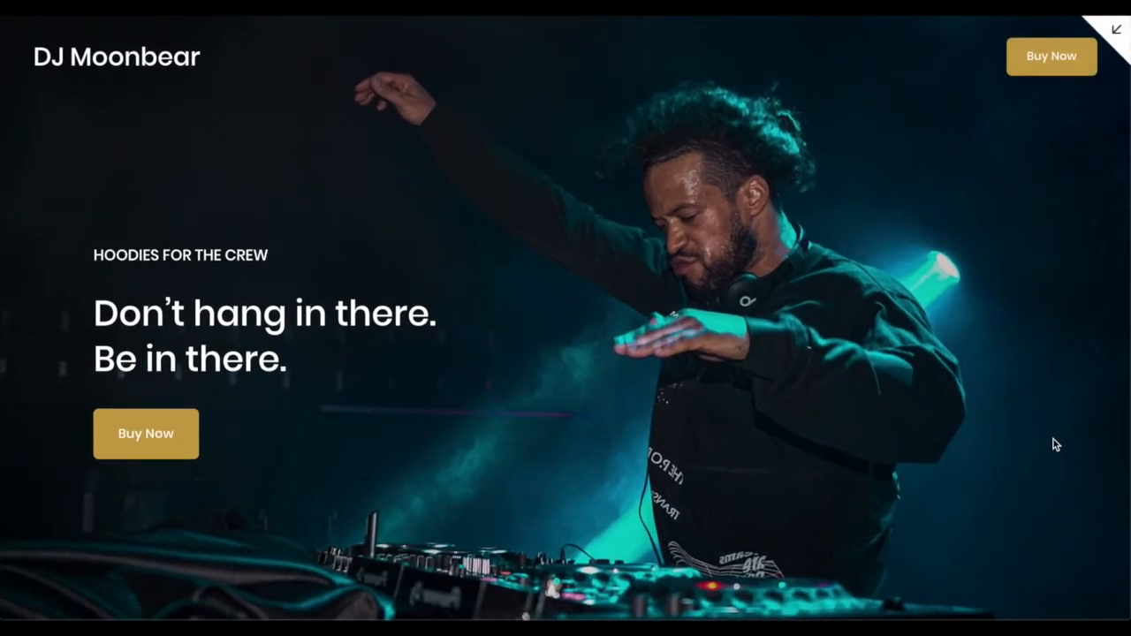
# - Review the finished landing page from the hero banner through the hoodie section, testimonials and Buy Now section to the footer
pyautogui.scroll(-1, 1057, 442)
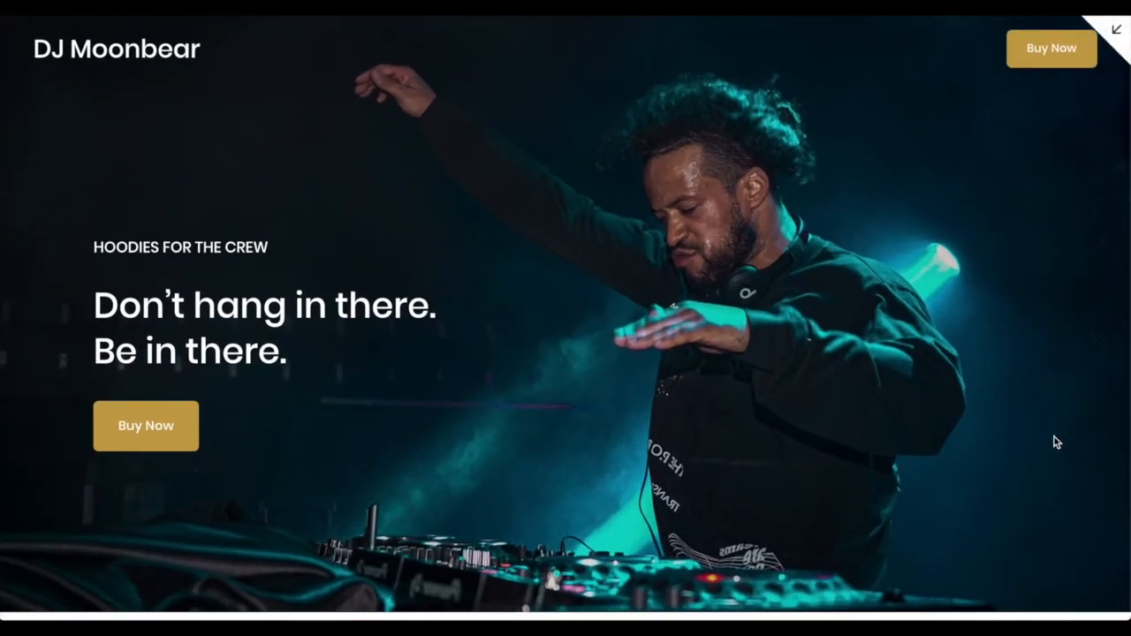
pyautogui.scroll(1, 1057, 441)
pyautogui.scroll(-3, 1057, 442)
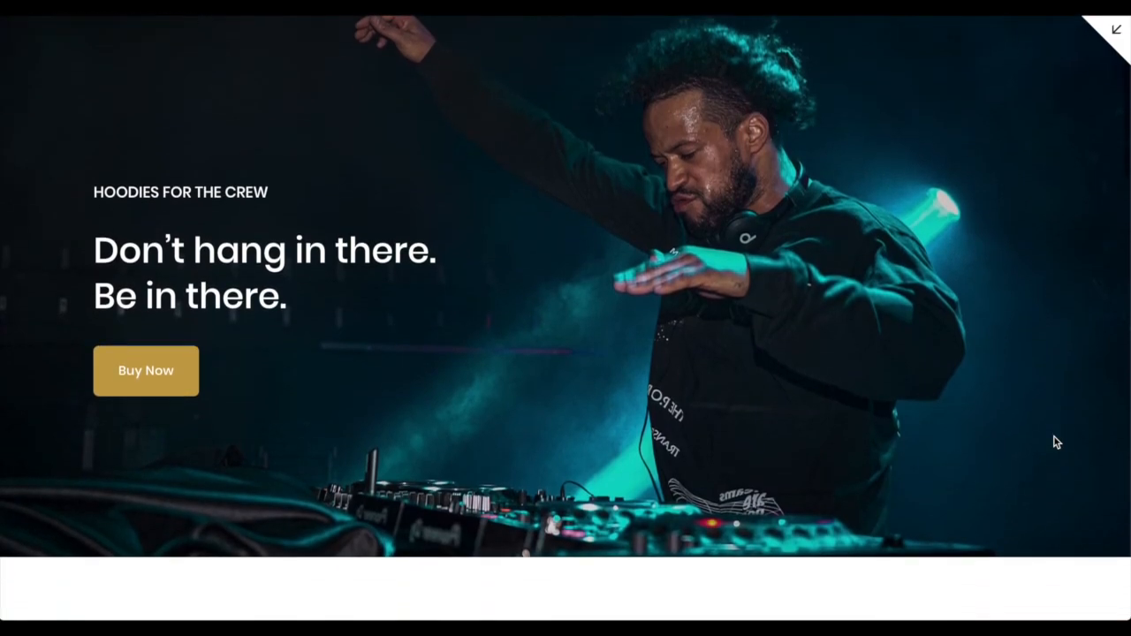
pyautogui.scroll(3, 1057, 442)
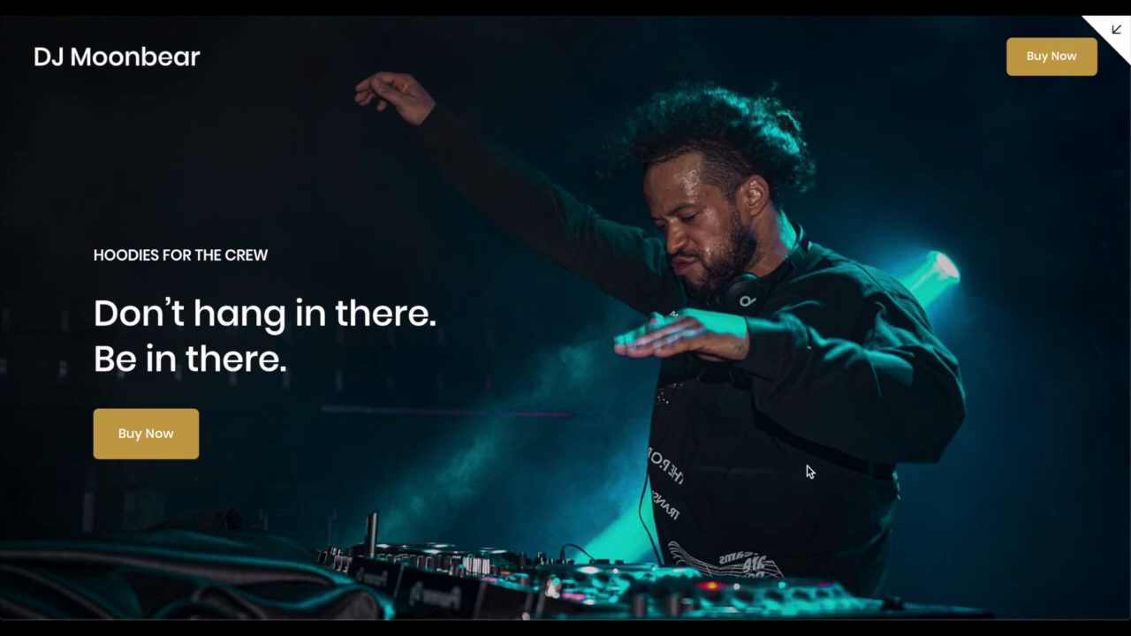
pyautogui.scroll(-5, 982, 369)
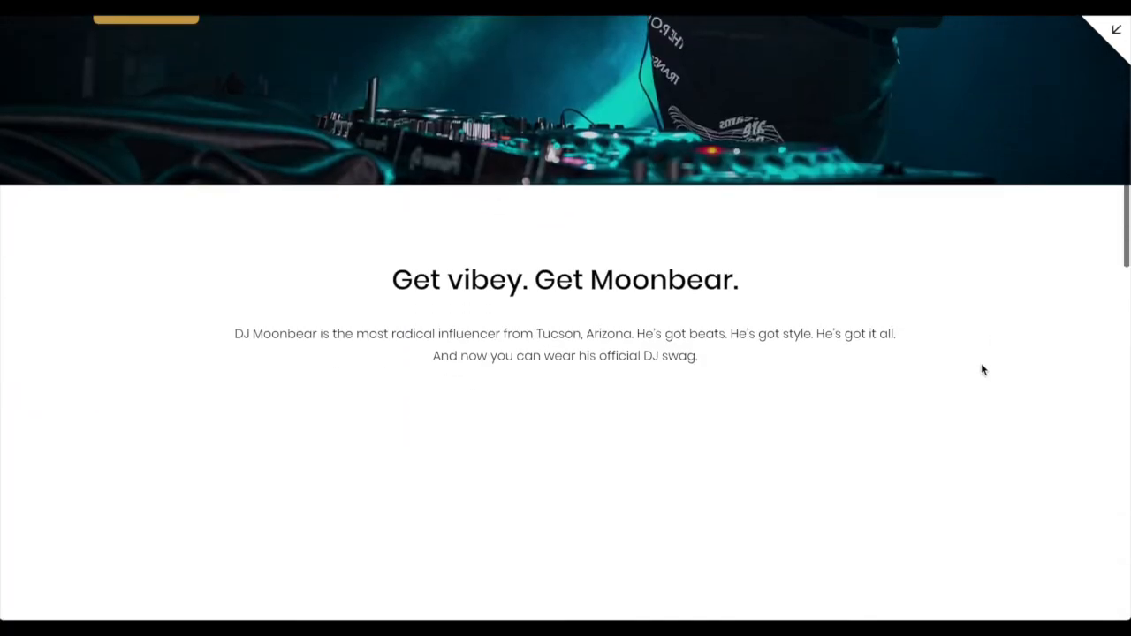
pyautogui.scroll(-1, 982, 369)
pyautogui.scroll(1, 635, 203)
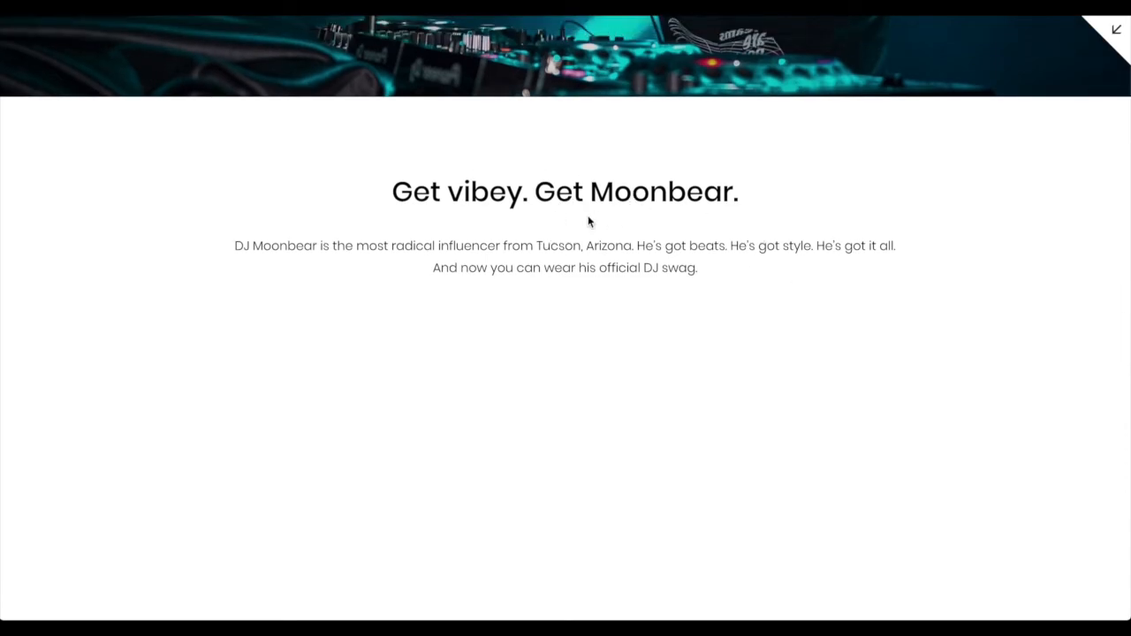
pyautogui.scroll(-5, 800, 298)
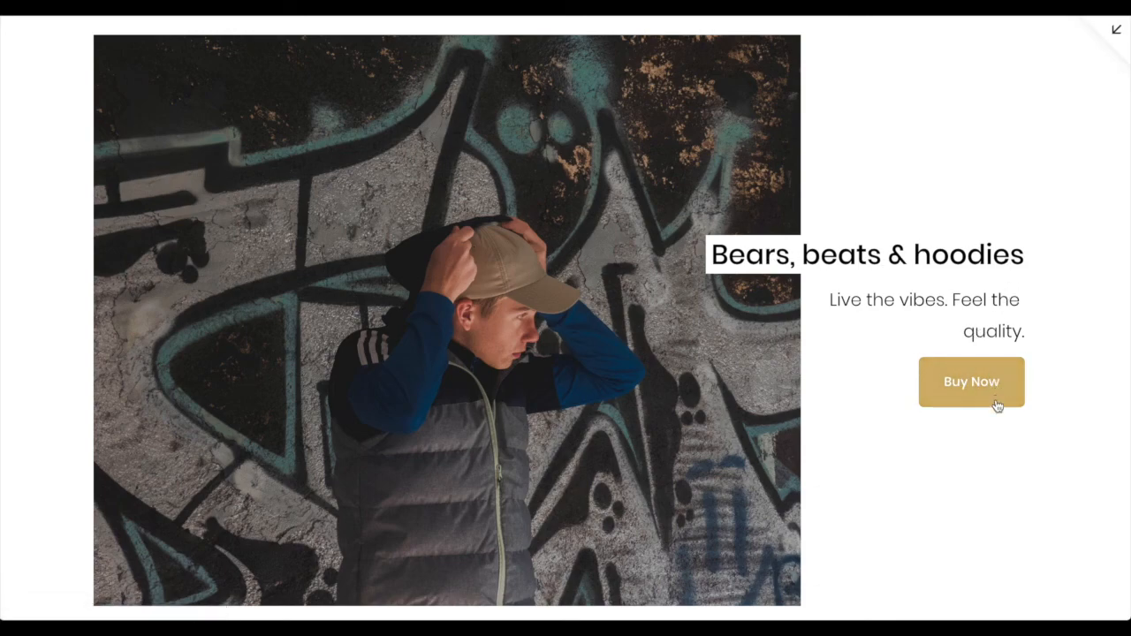
pyautogui.scroll(-6, 978, 449)
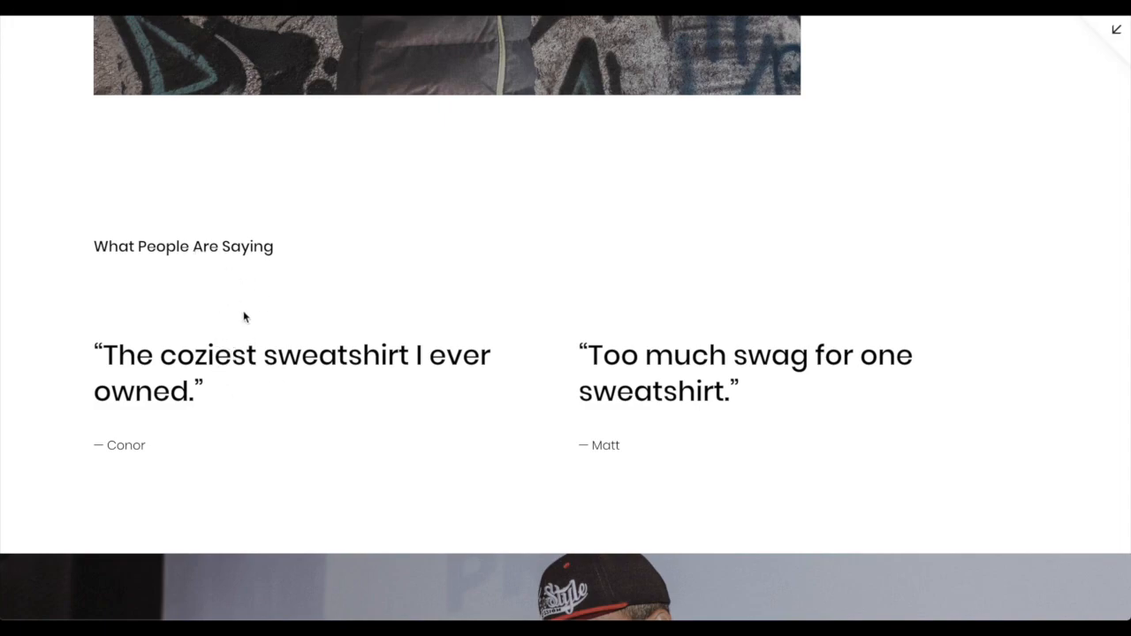
pyautogui.scroll(-4, 785, 423)
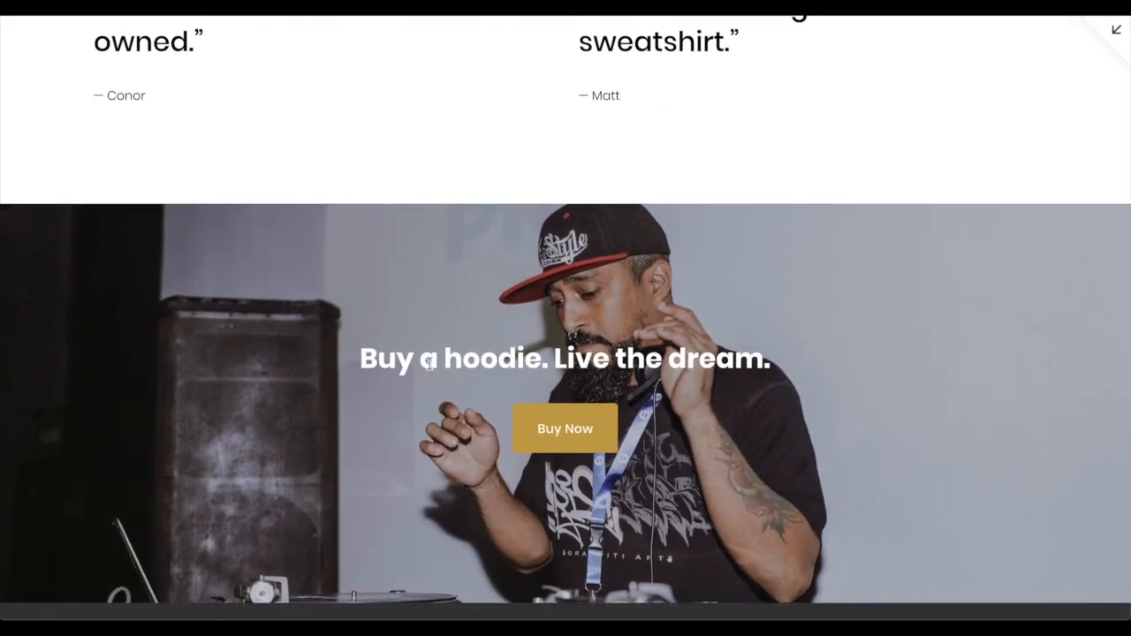
pyautogui.scroll(-1, 756, 454)
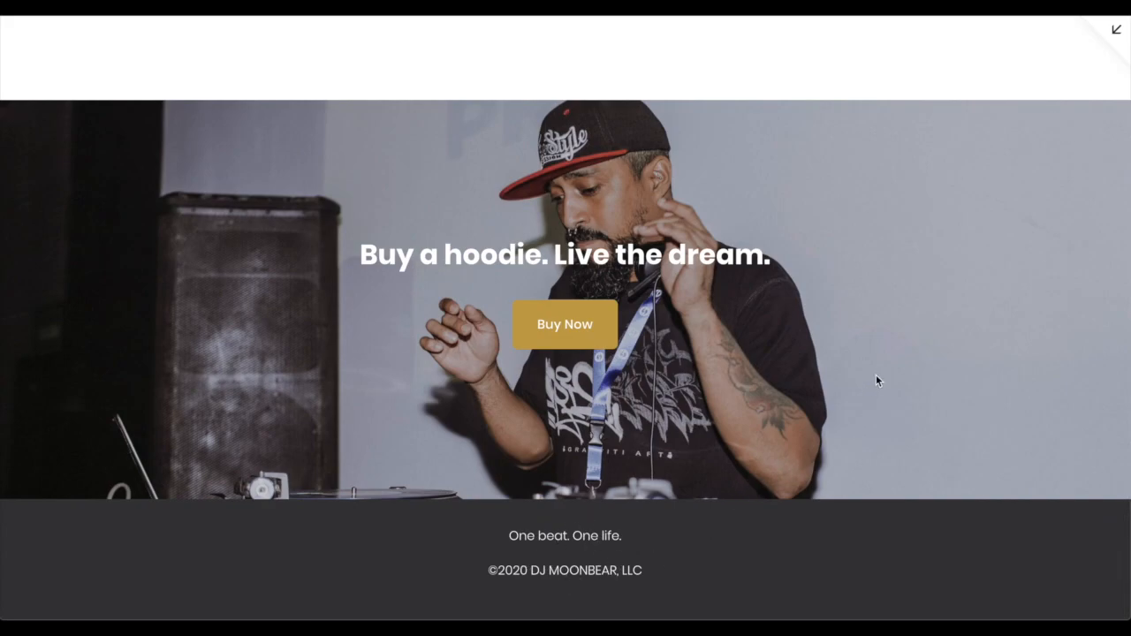
pyautogui.scroll(20, 879, 354)
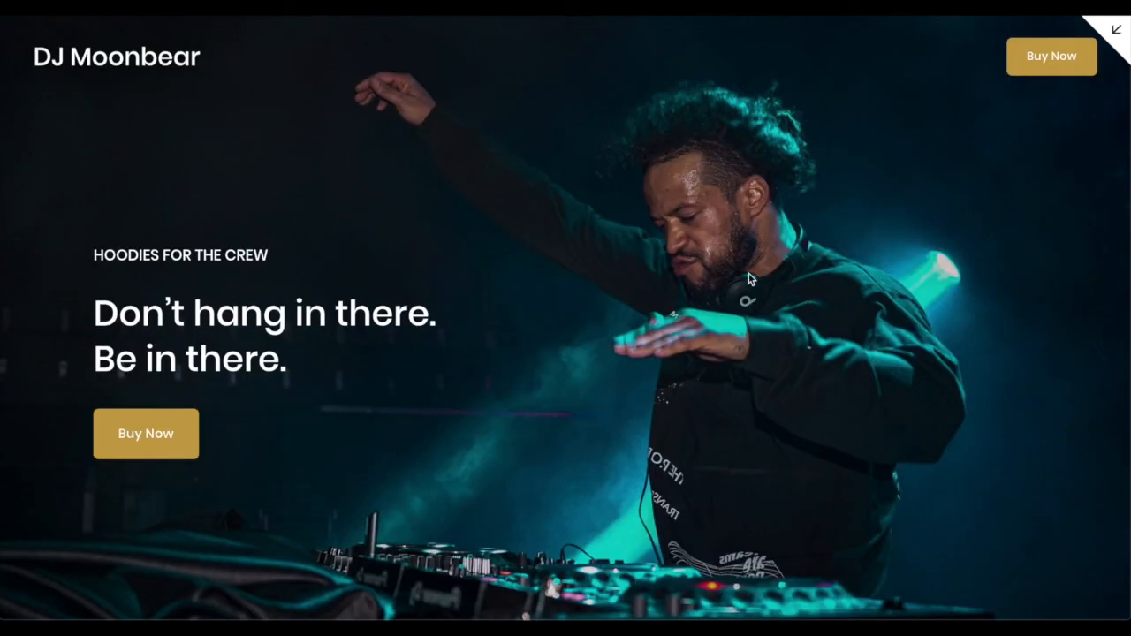